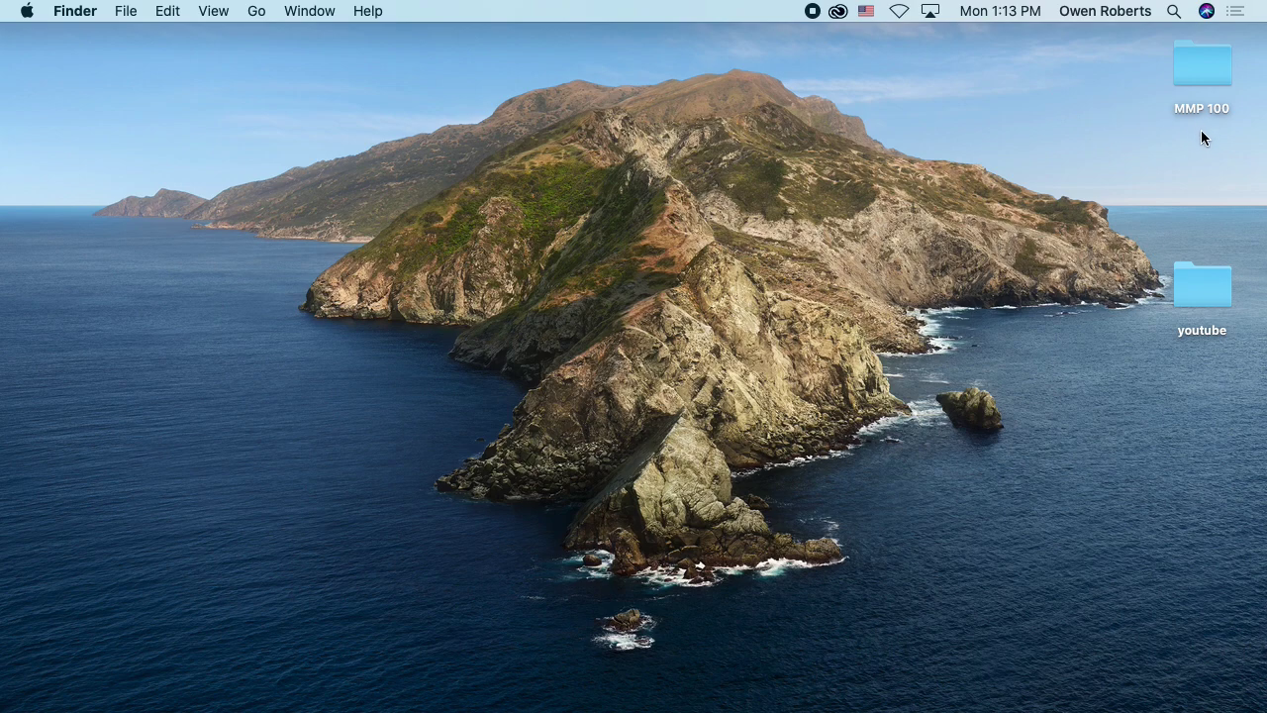
Open the MMP 100 folder from the desktop and display its contents in column view.
click(1199, 94)
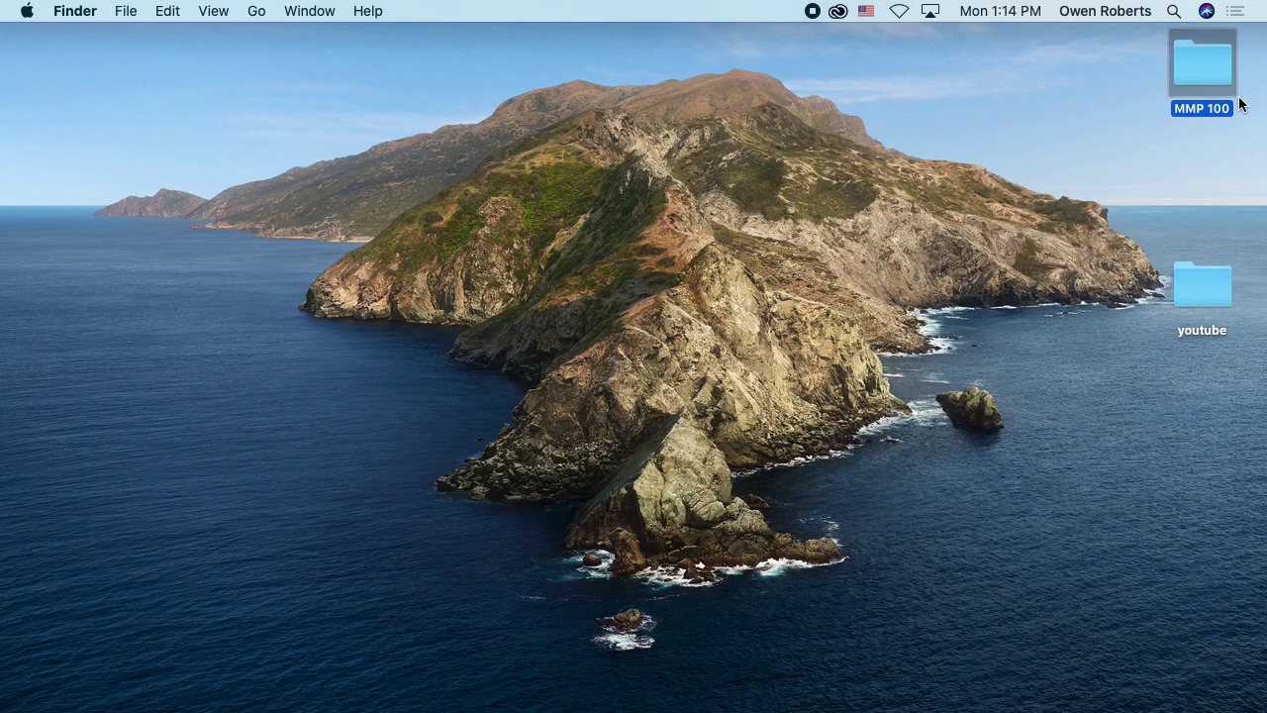
double_click(1209, 73)
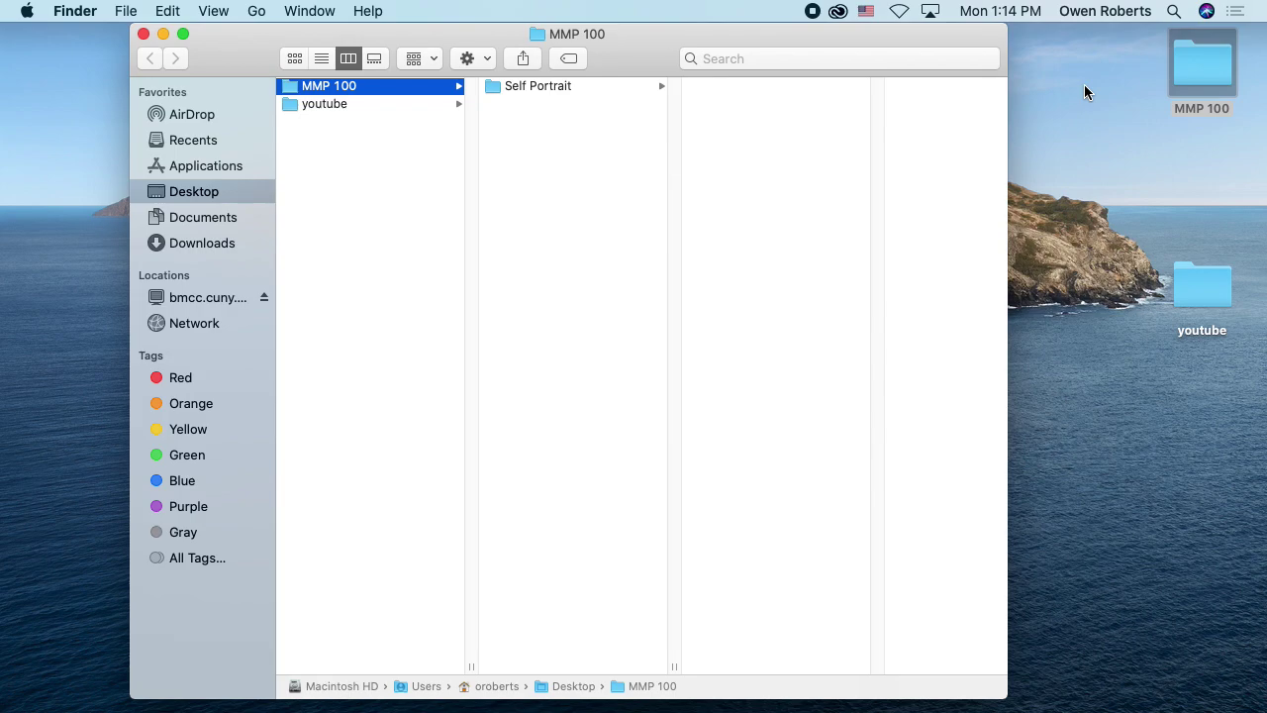
mouse_move(1232, 91)
click(294, 60)
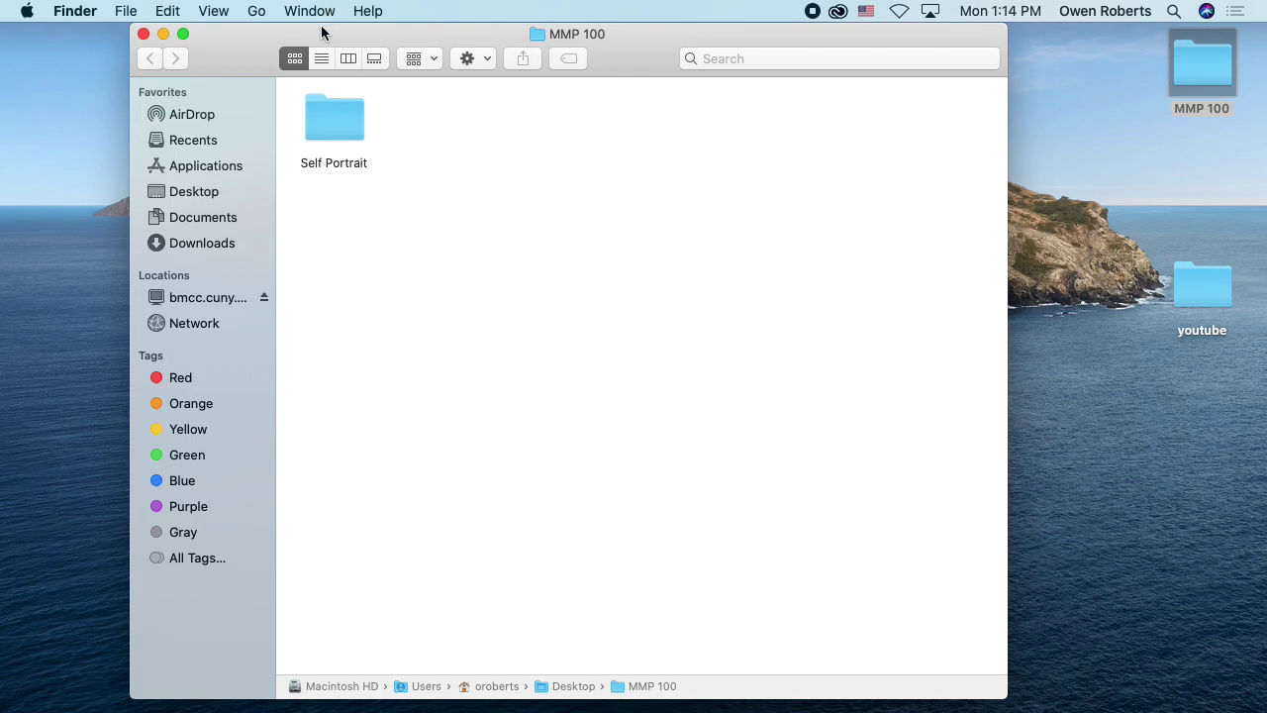
click(348, 59)
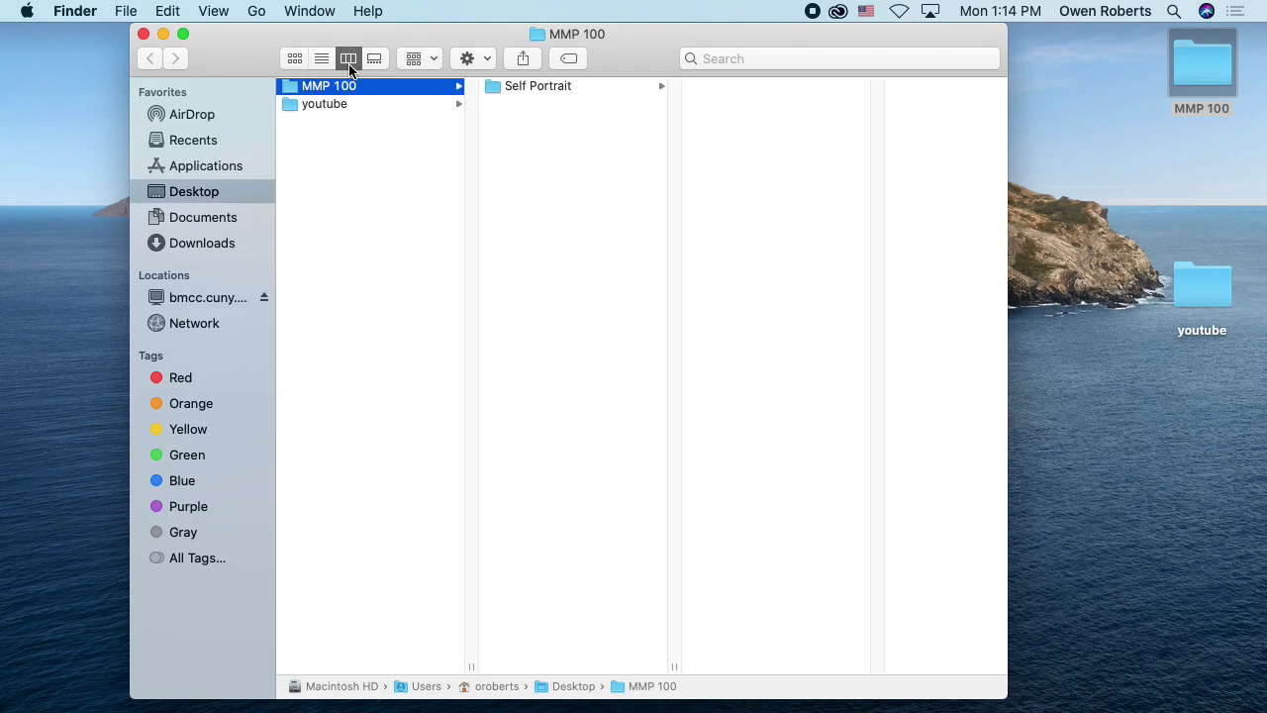
Show the contents of the Self Portrait folder inside MMP 100.
click(596, 90)
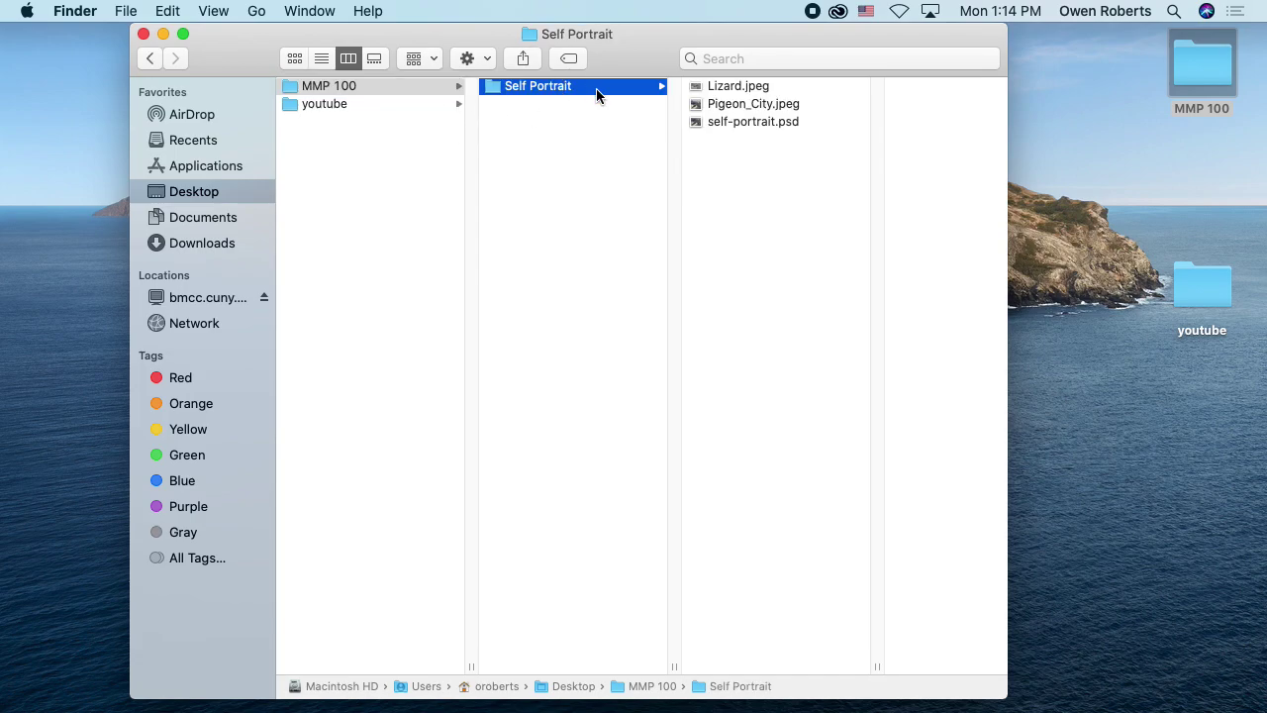
click(367, 87)
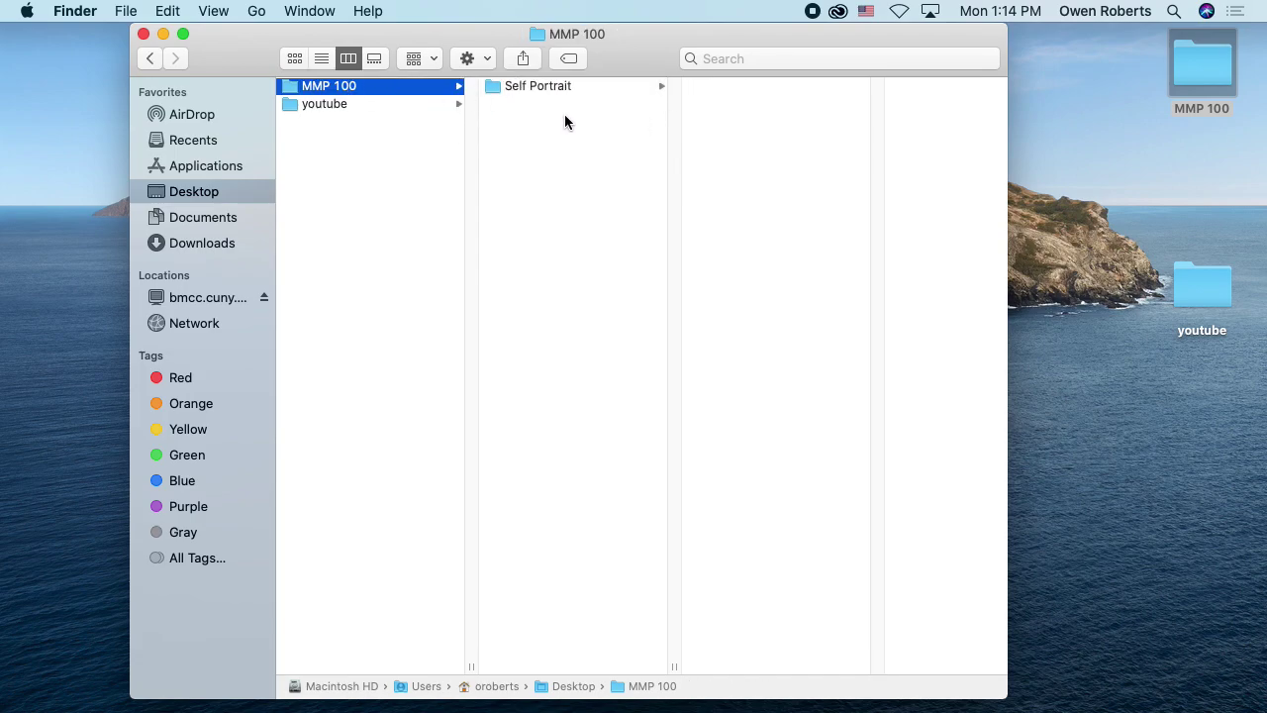
click(556, 89)
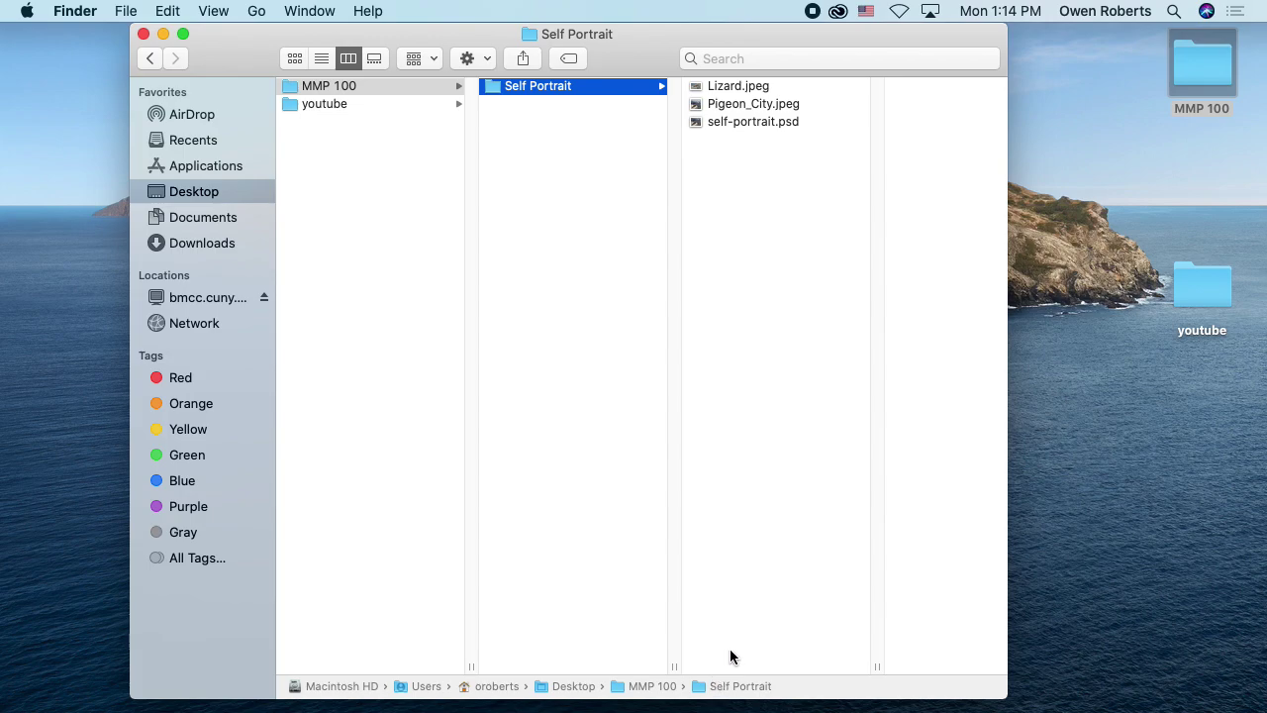
click(214, 12)
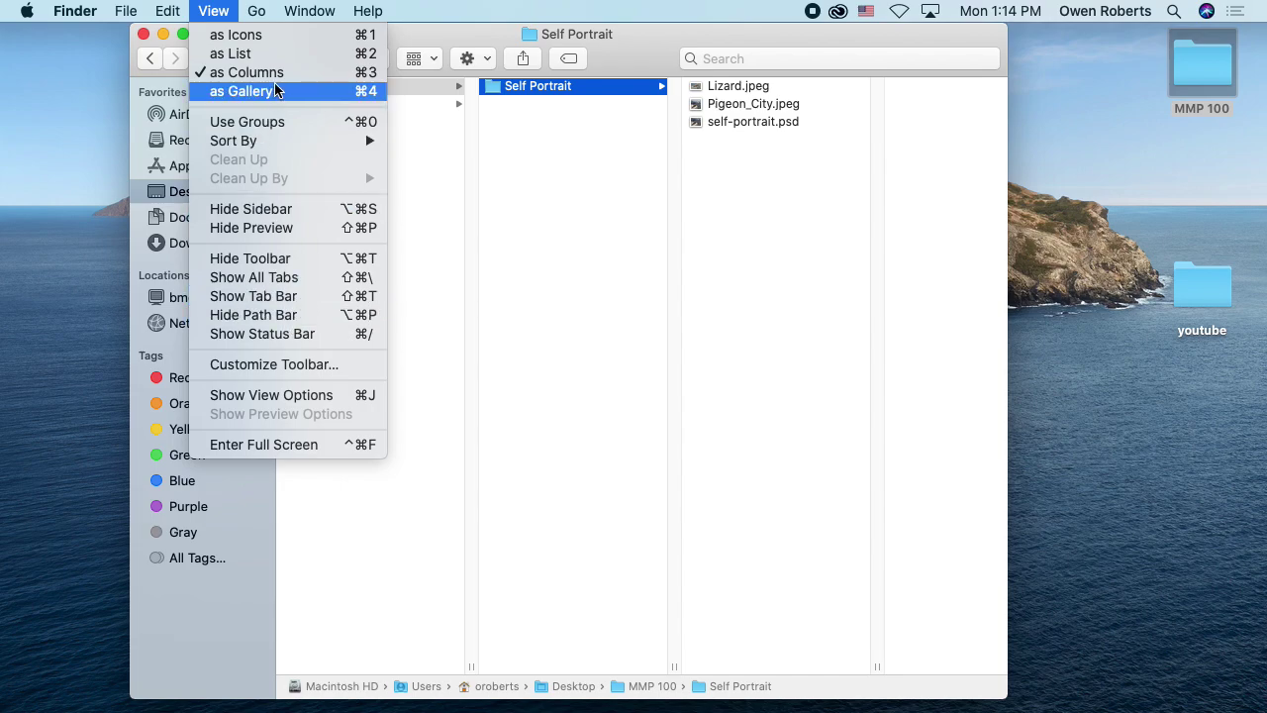
click(412, 393)
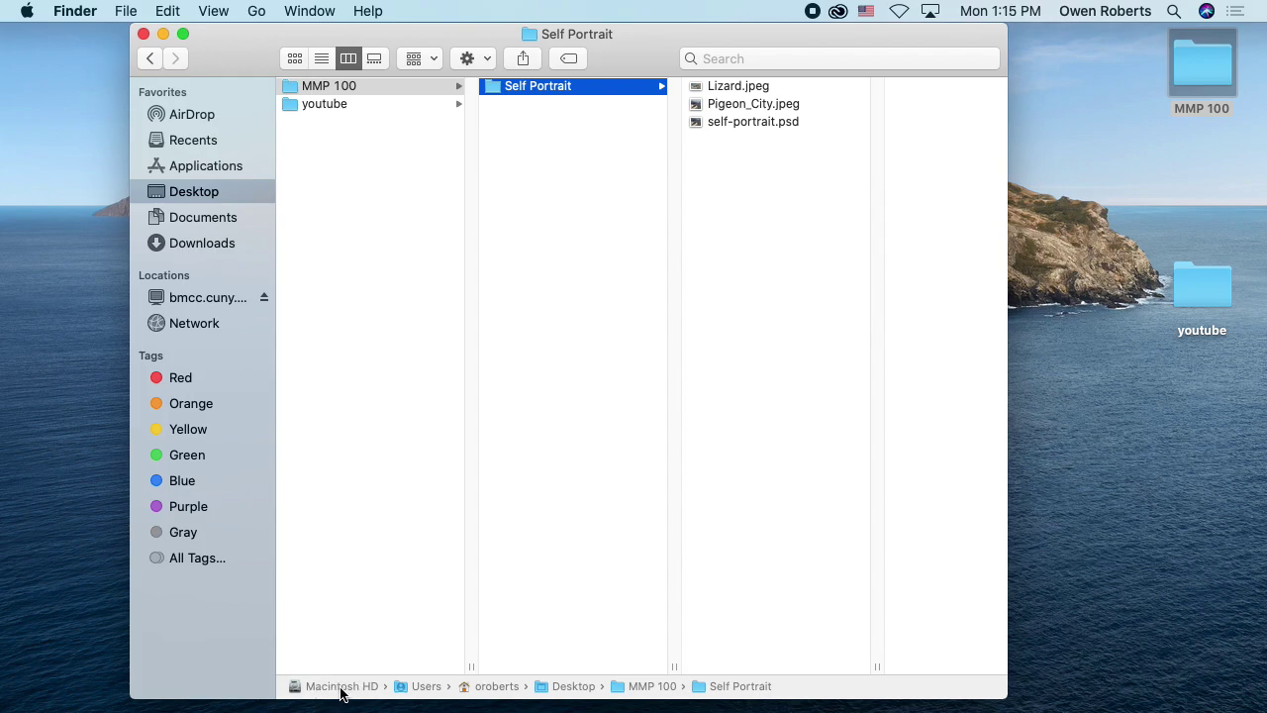
key(Left)
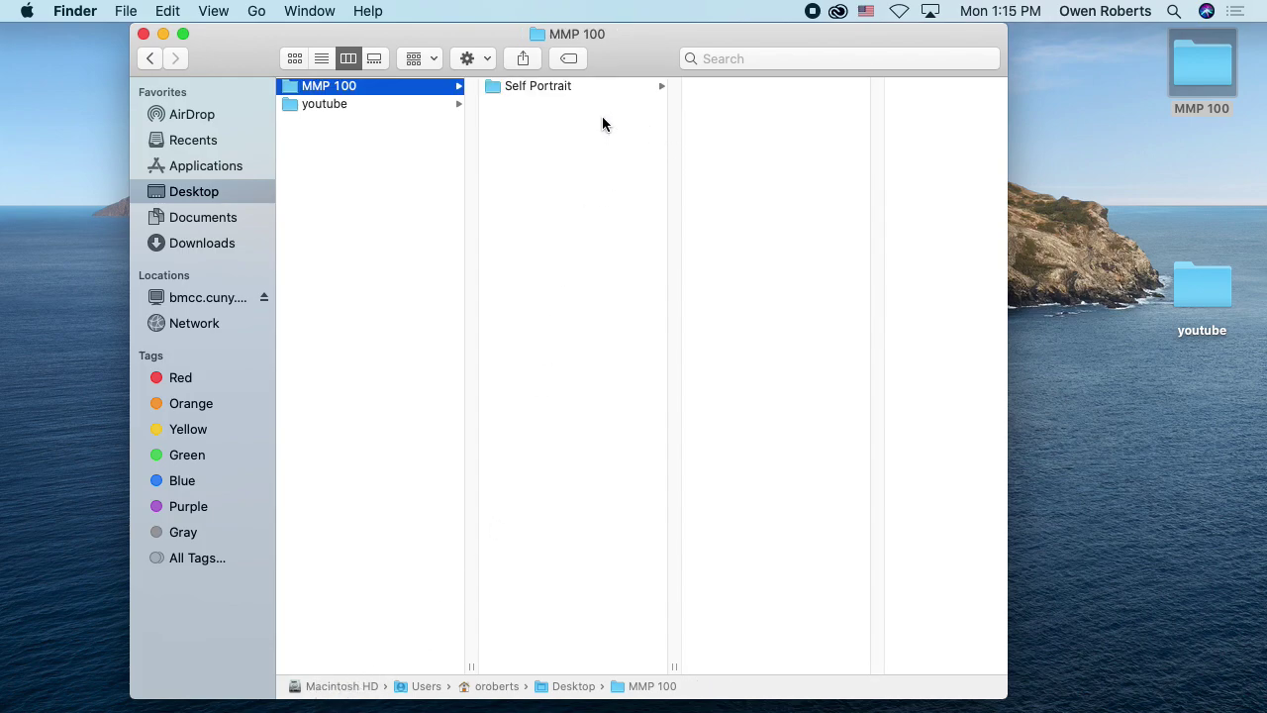
key(Right)
Preview the Lizard.jpeg and Pigeon_City.jpeg images at full size in the Self Portrait folder.
click(769, 86)
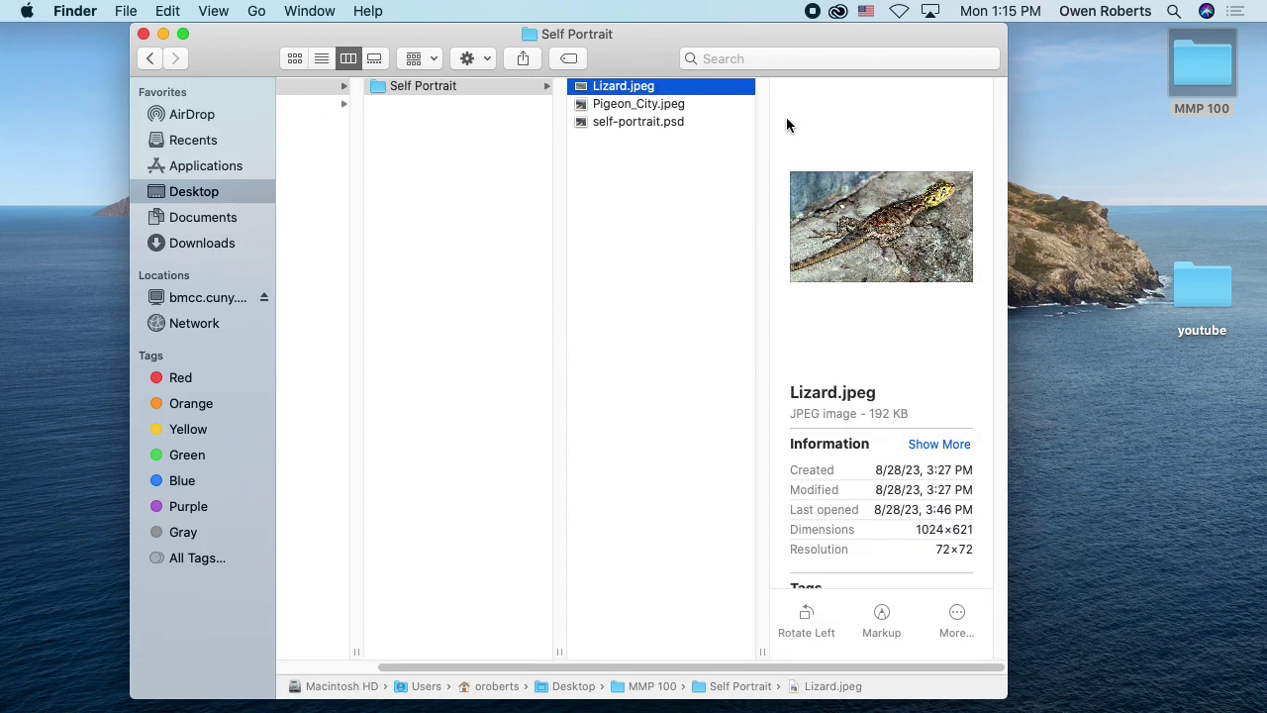
key(space)
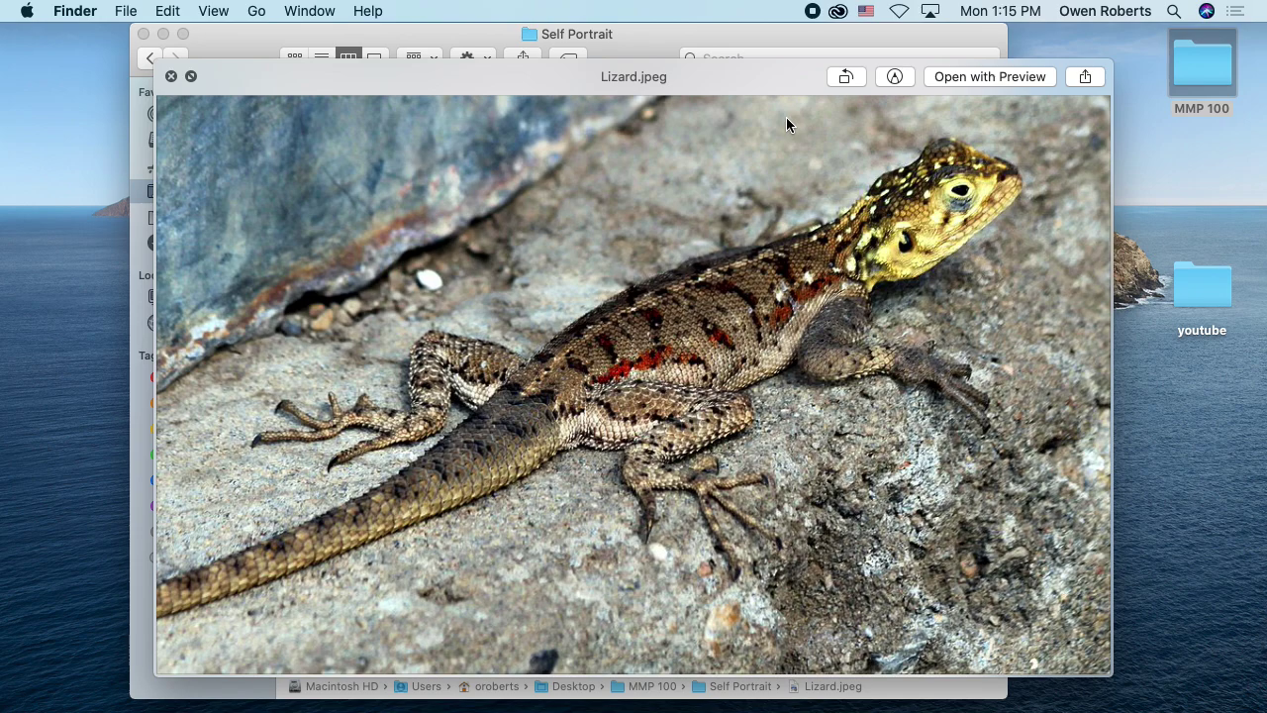
key(space)
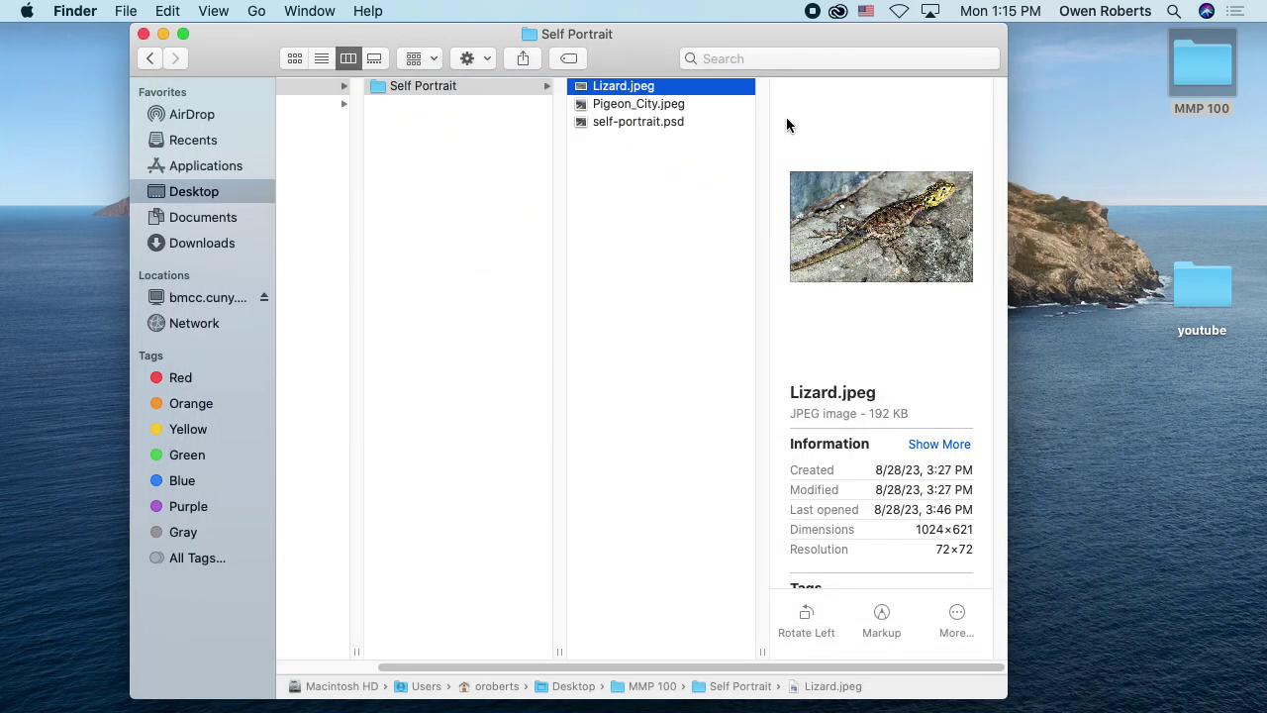
key(Down)
key(space)
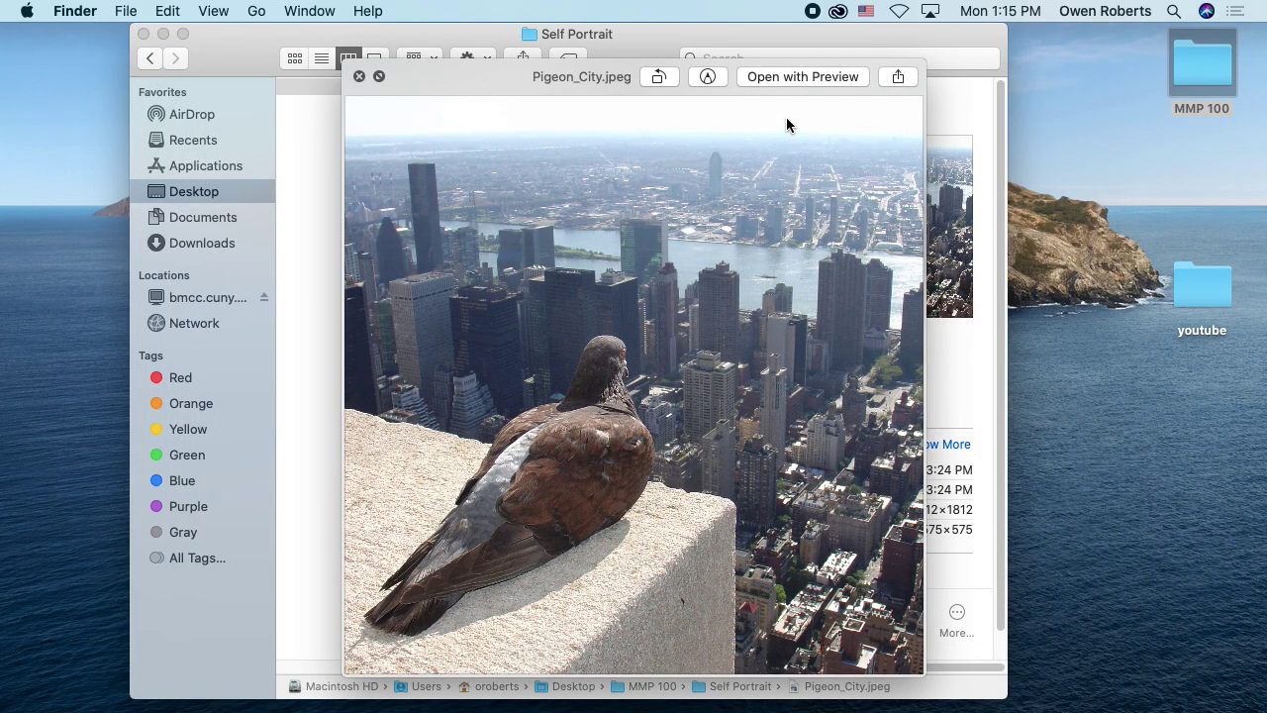
key(space)
Open self-portrait.psd from the Self Portrait folder in Photoshop.
key(Down)
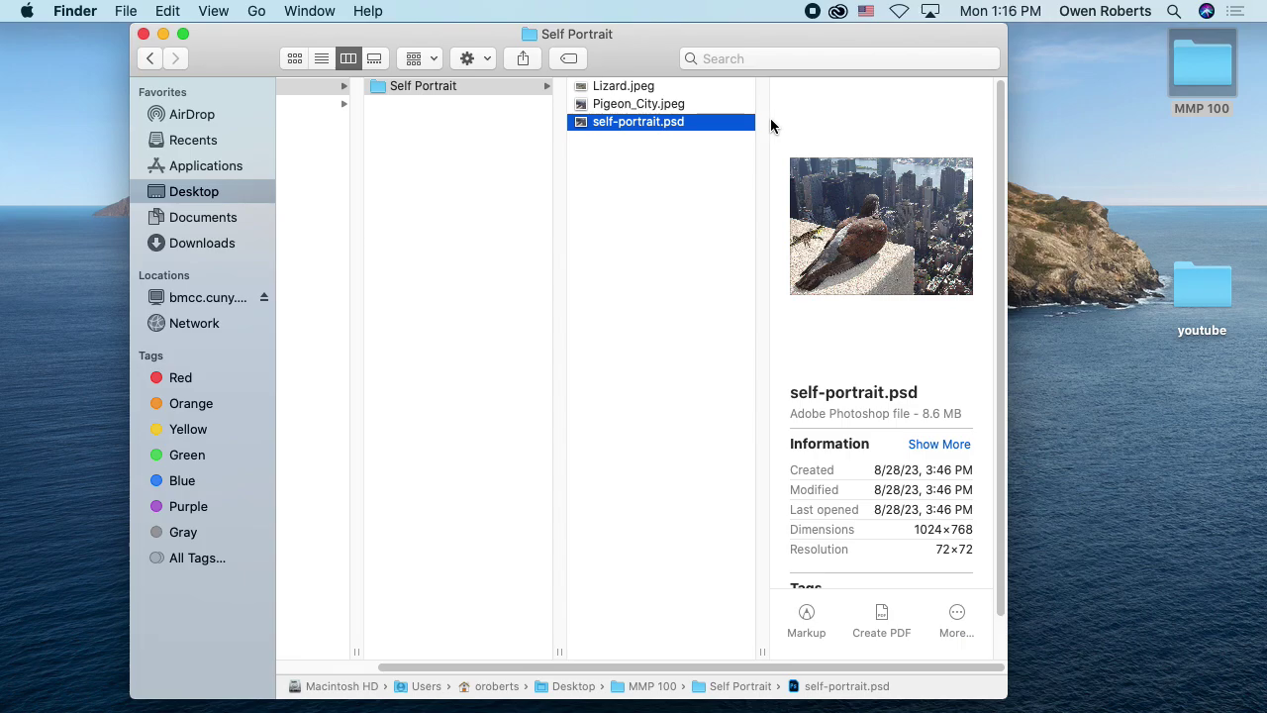
double_click(650, 124)
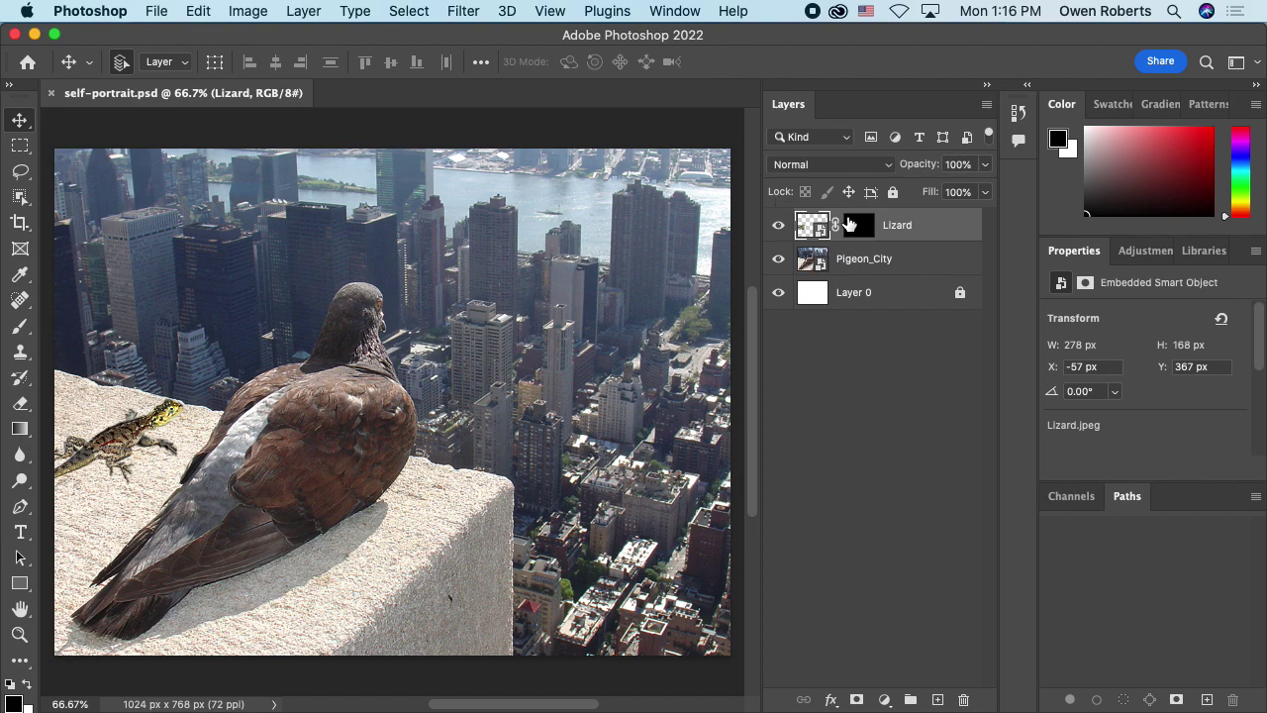
Switch to the Essentials (Default) workspace and reset it to its standard layout.
click(693, 11)
mouse_move(726, 53)
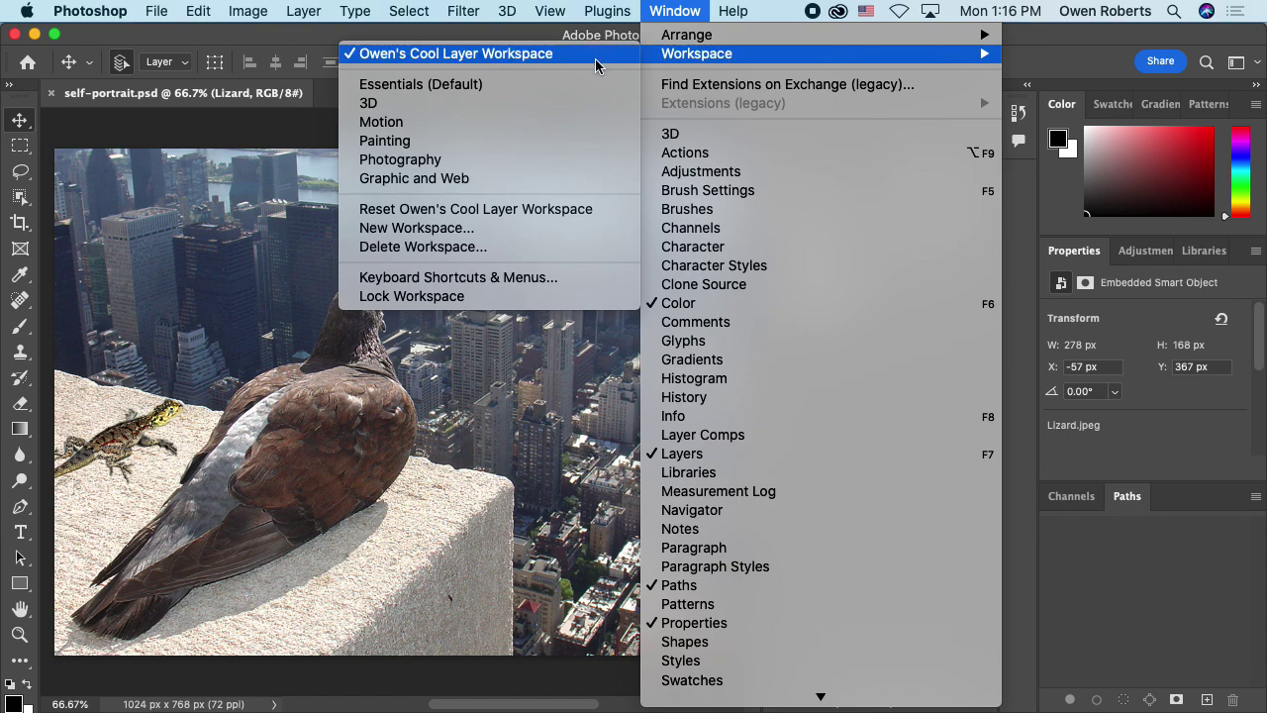
click(552, 87)
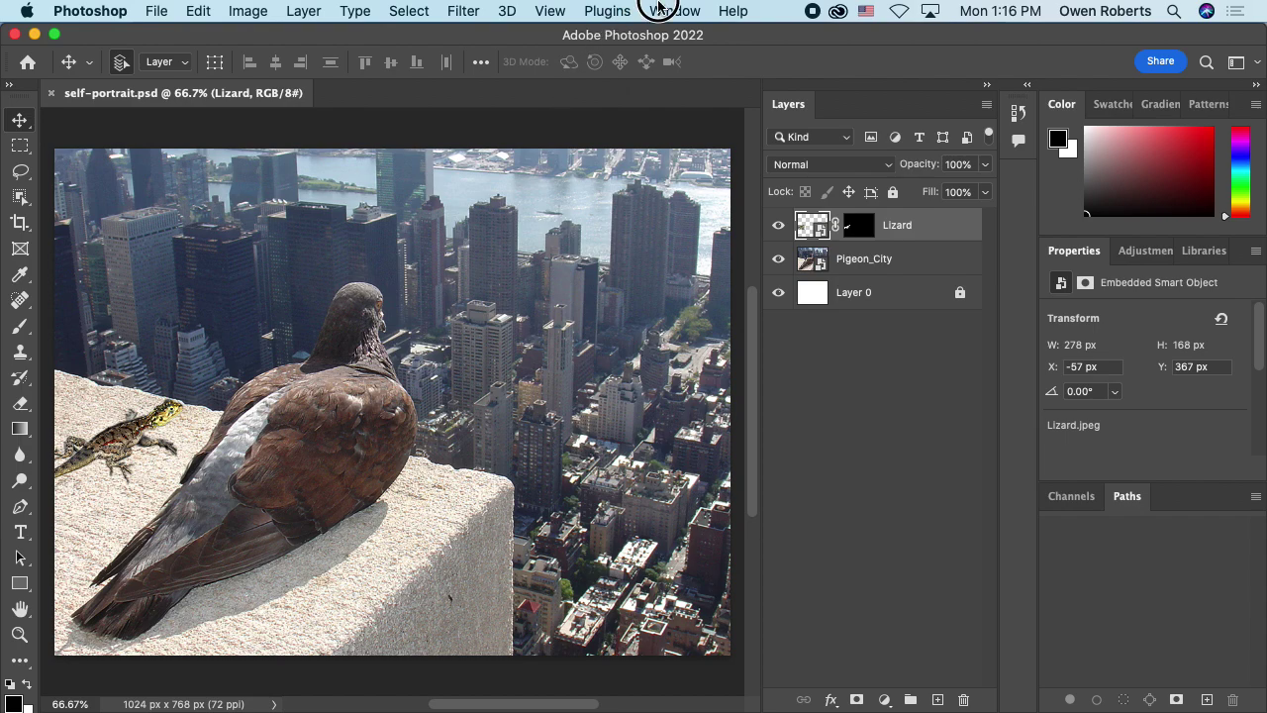
click(674, 11)
click(527, 87)
click(674, 11)
mouse_move(849, 62)
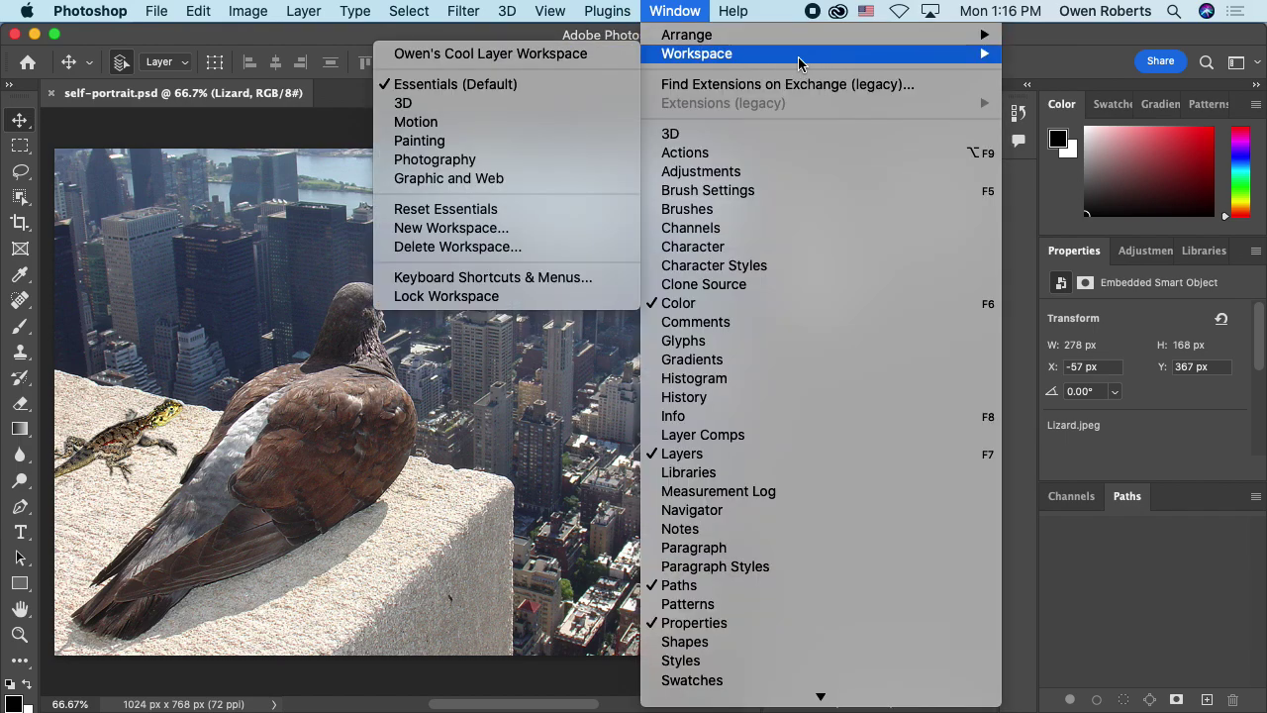
click(465, 209)
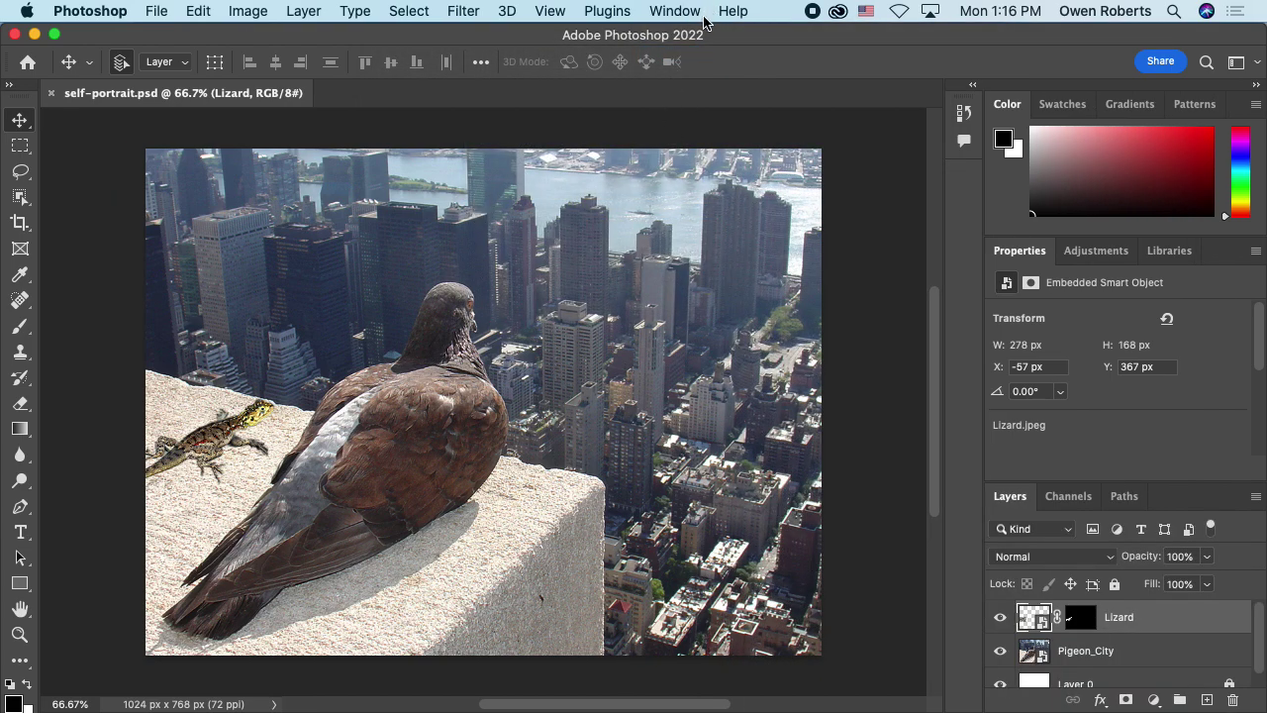
Switch back to the custom Cool Layer Workspace.
click(671, 12)
mouse_move(731, 53)
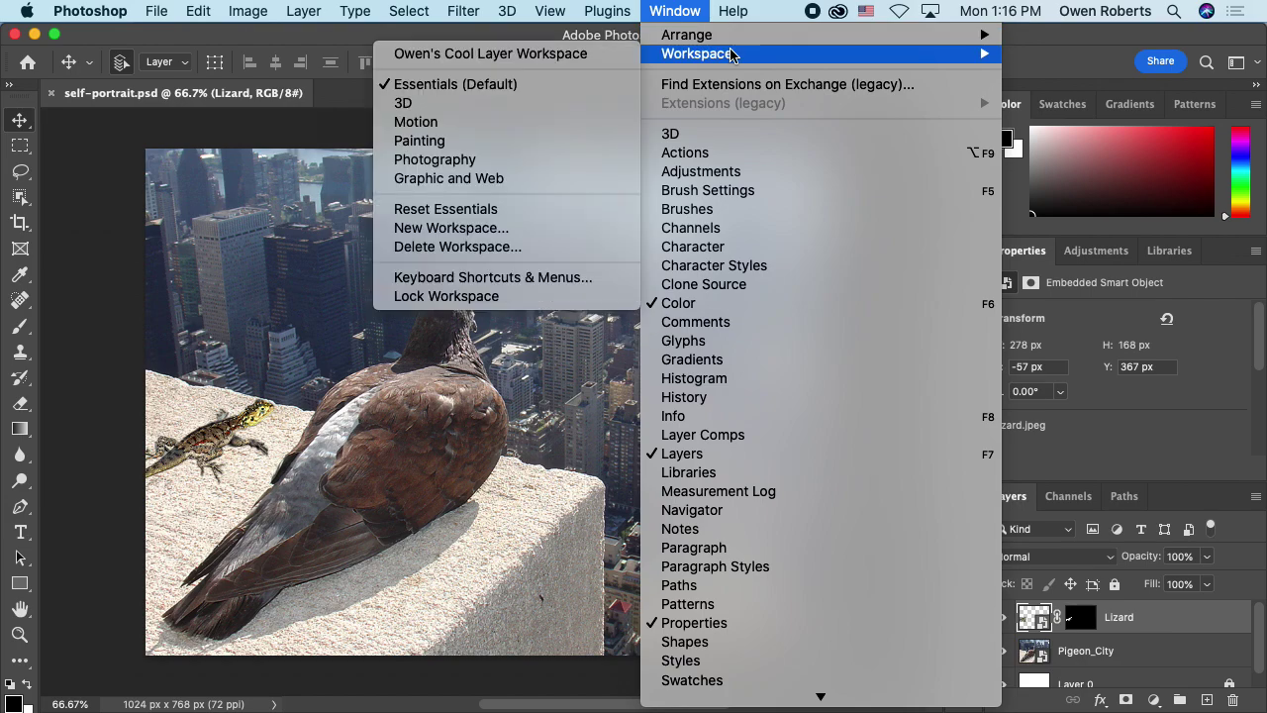
click(606, 59)
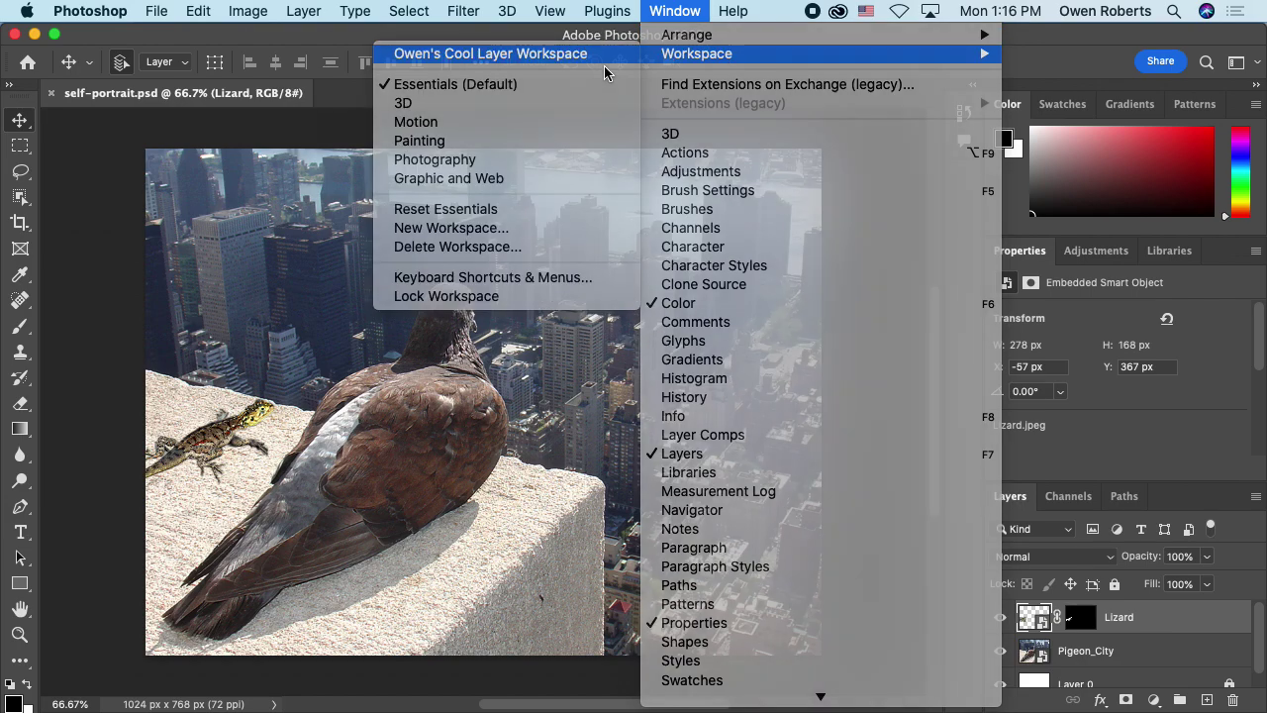
click(672, 11)
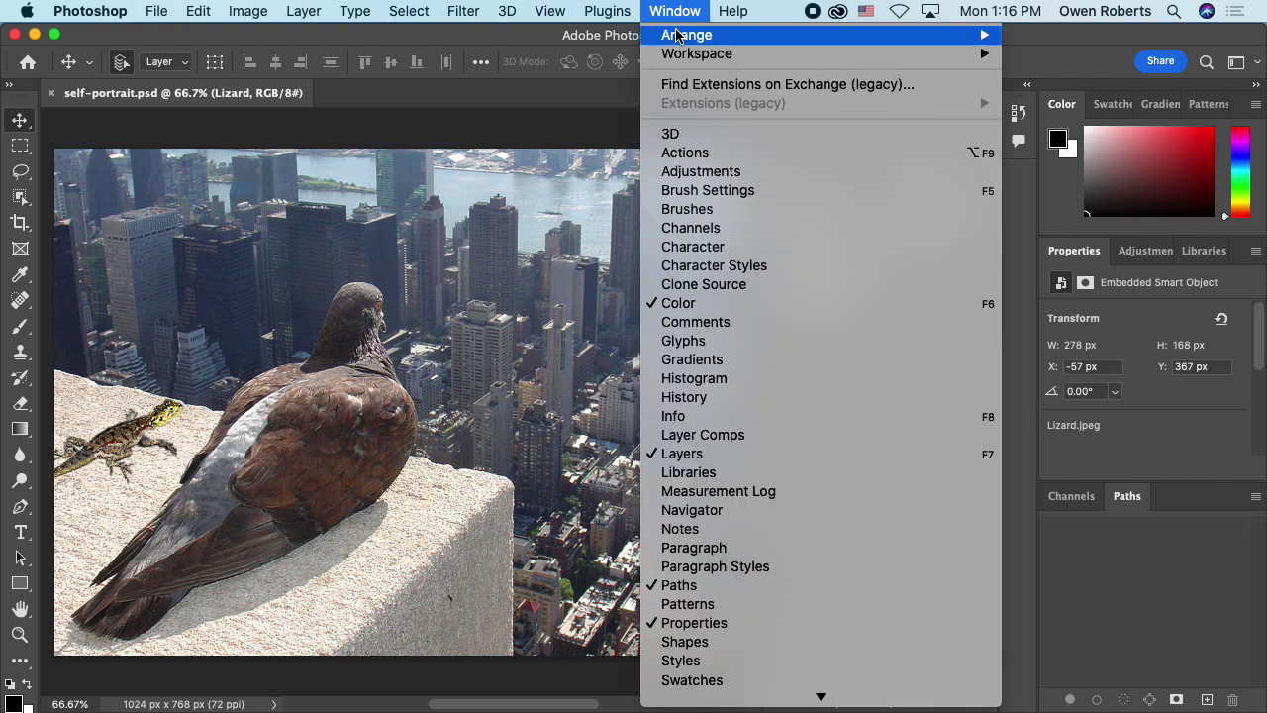
mouse_move(697, 53)
click(682, 453)
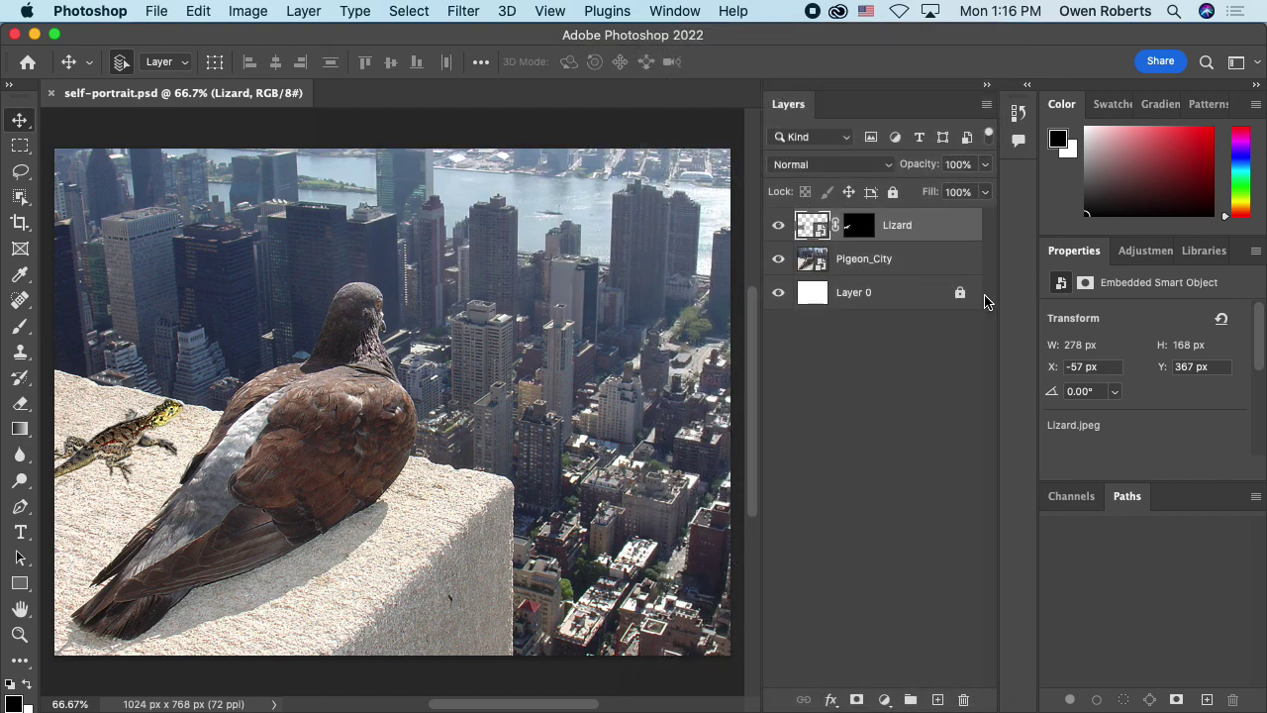
click(674, 11)
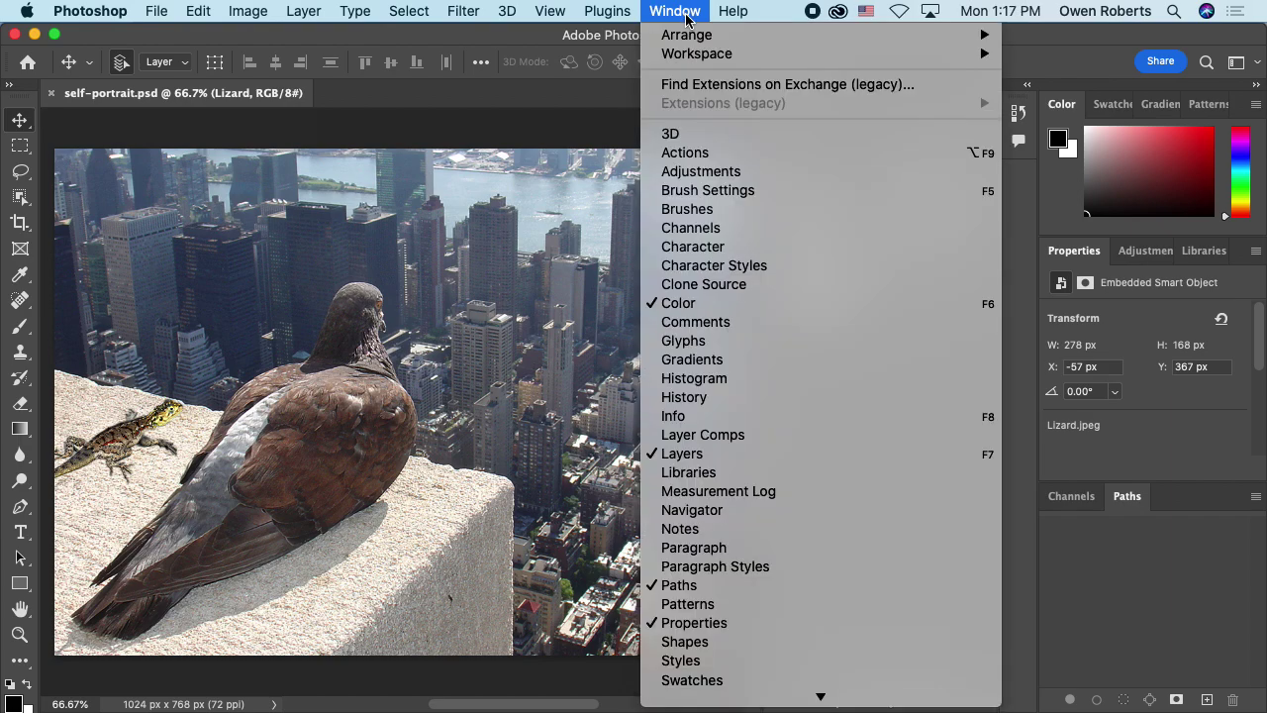
mouse_move(702, 59)
click(693, 8)
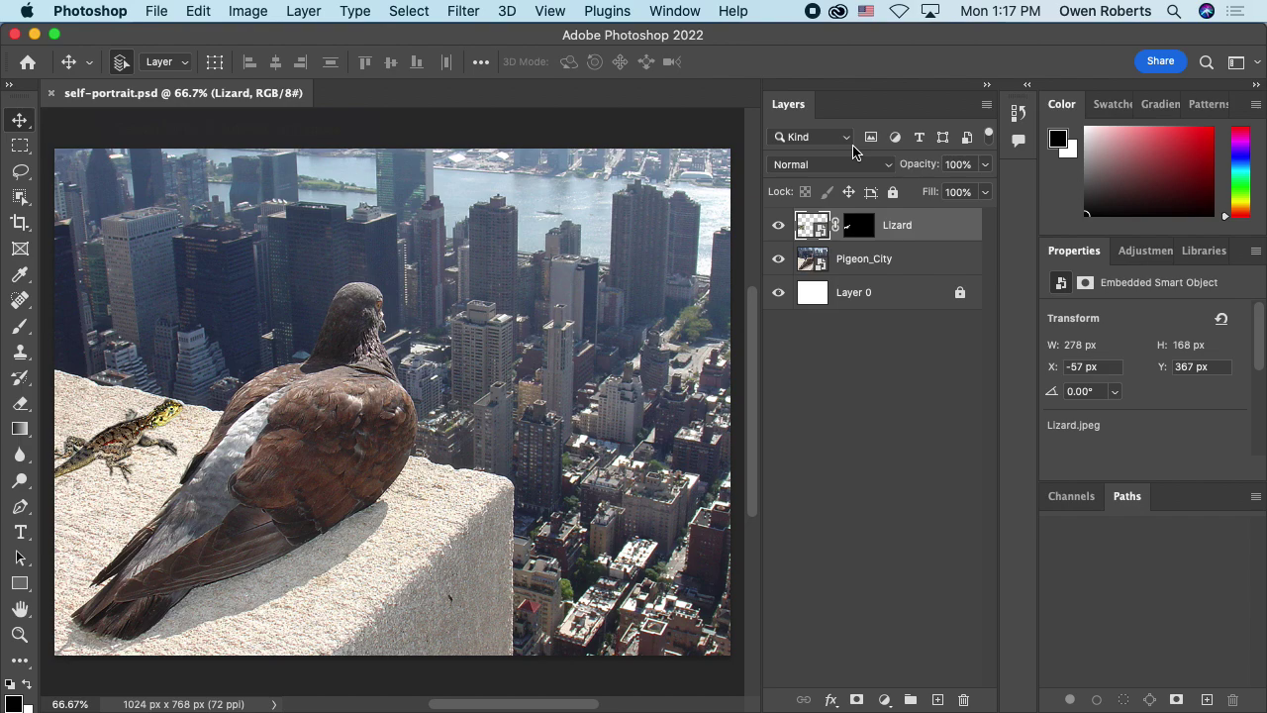
Toggle the visibility of the Lizard and Pigeon_City layers off and back on.
click(778, 226)
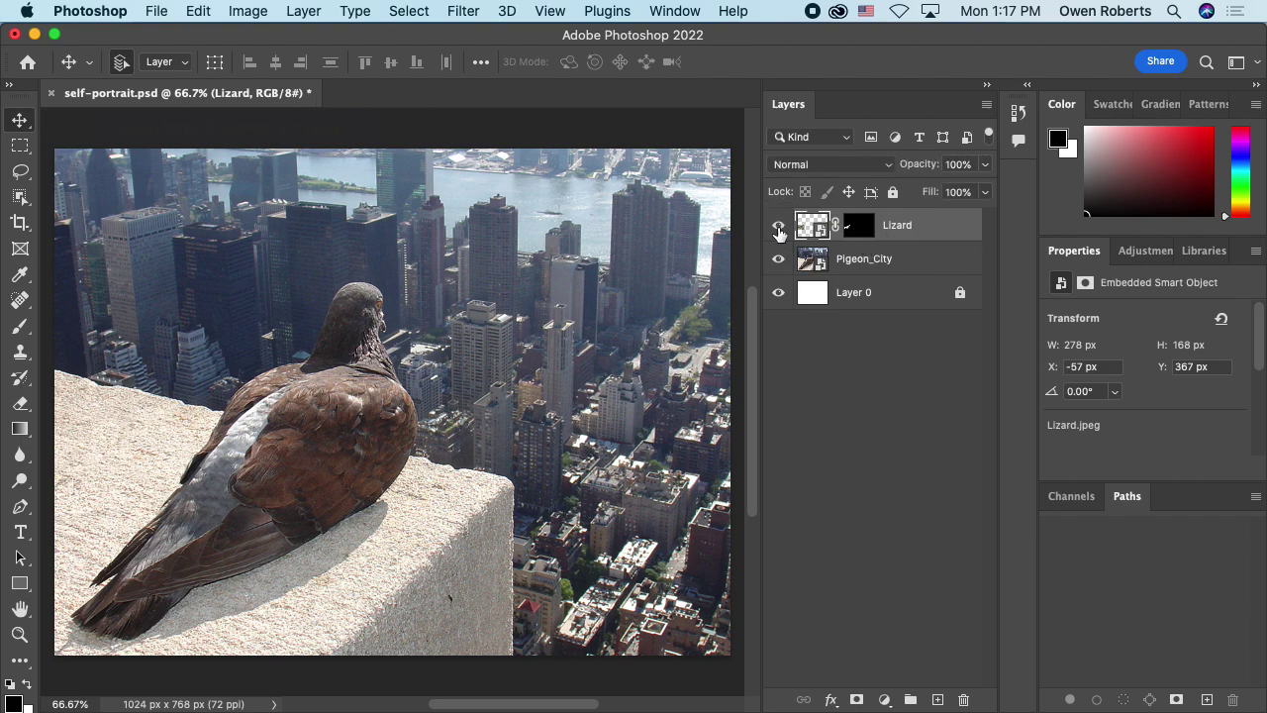
click(778, 227)
click(778, 258)
click(778, 259)
click(778, 227)
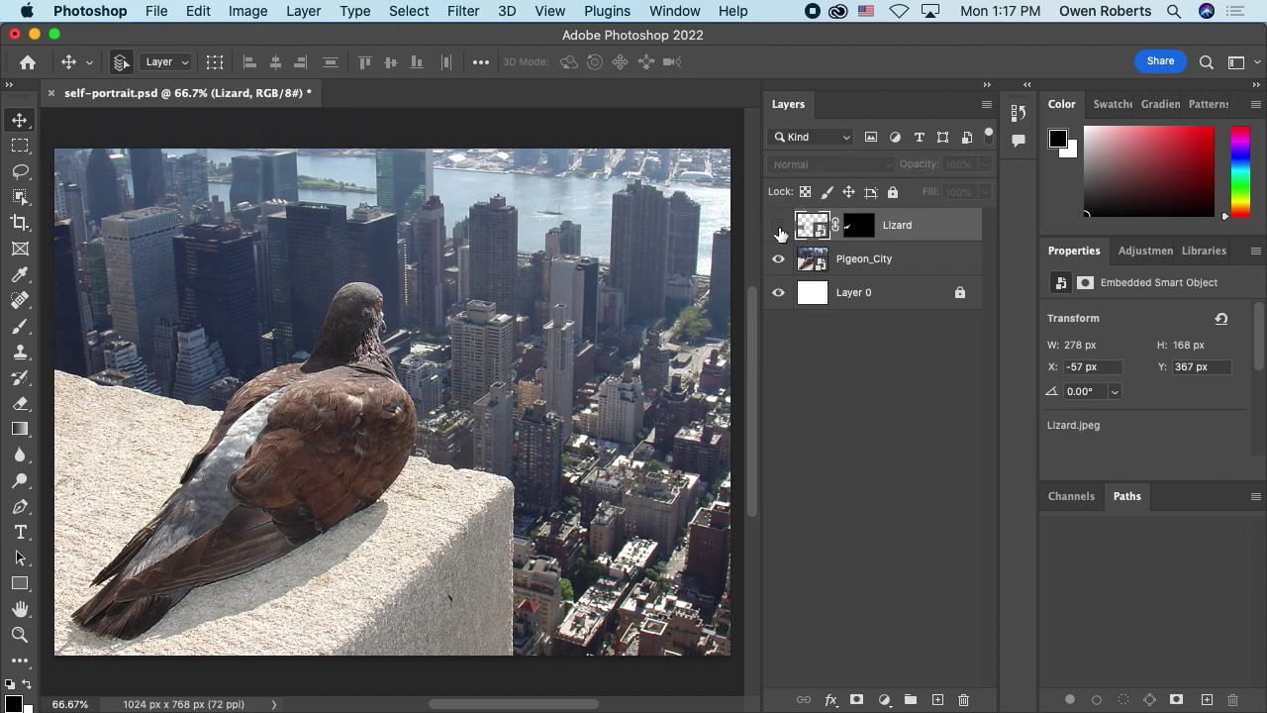
click(778, 227)
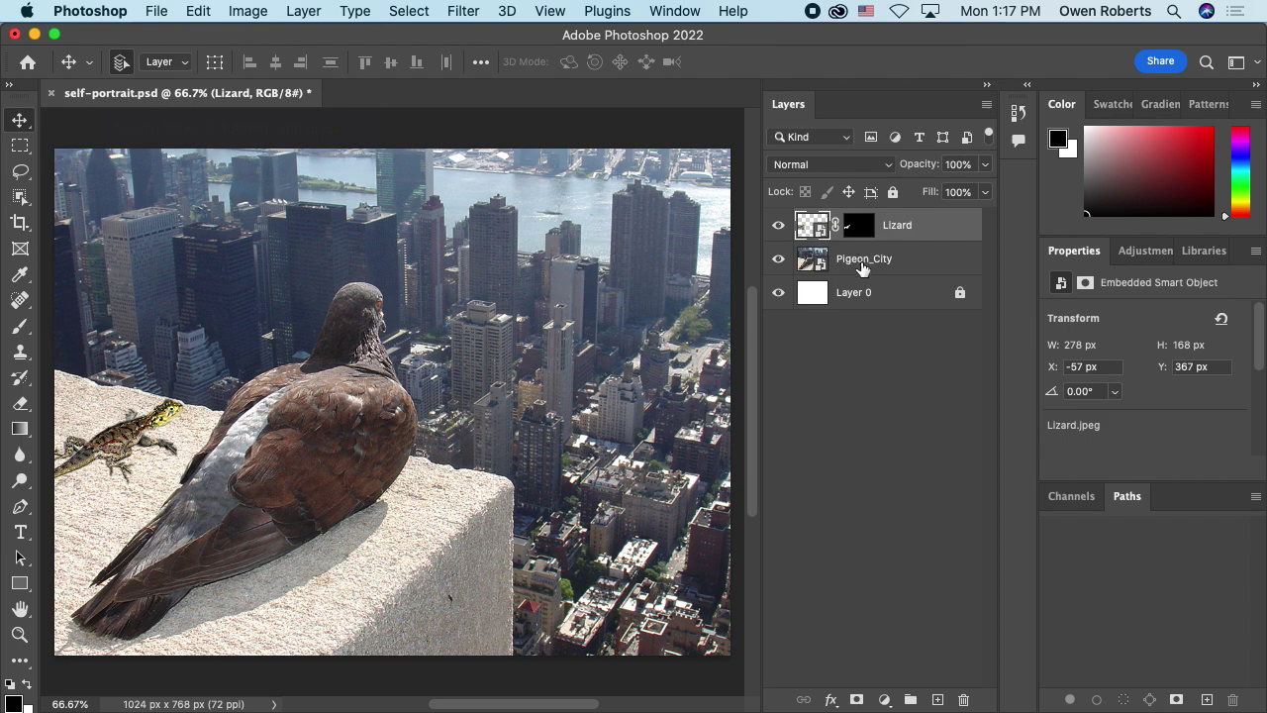
Hide the Lizard layer and start a Free Transform on the Pigeon_City layer with its whole bounding box in view.
click(781, 227)
click(867, 261)
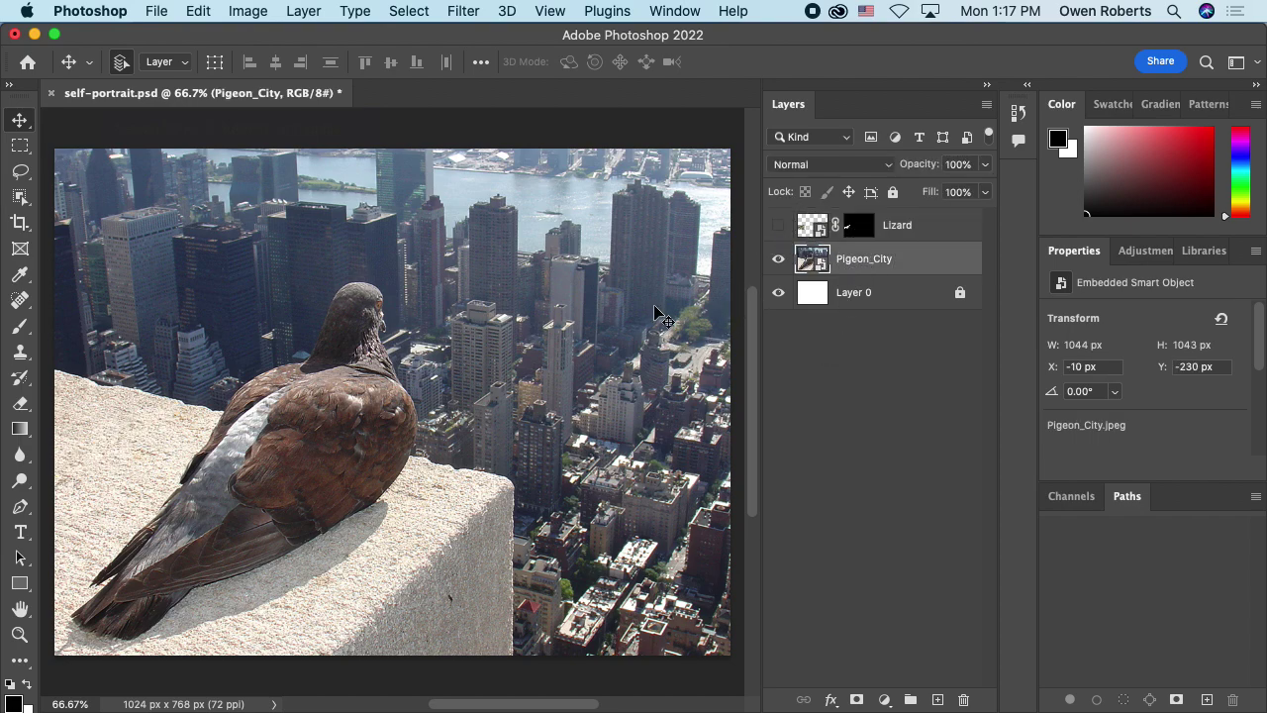
key(super+minus)
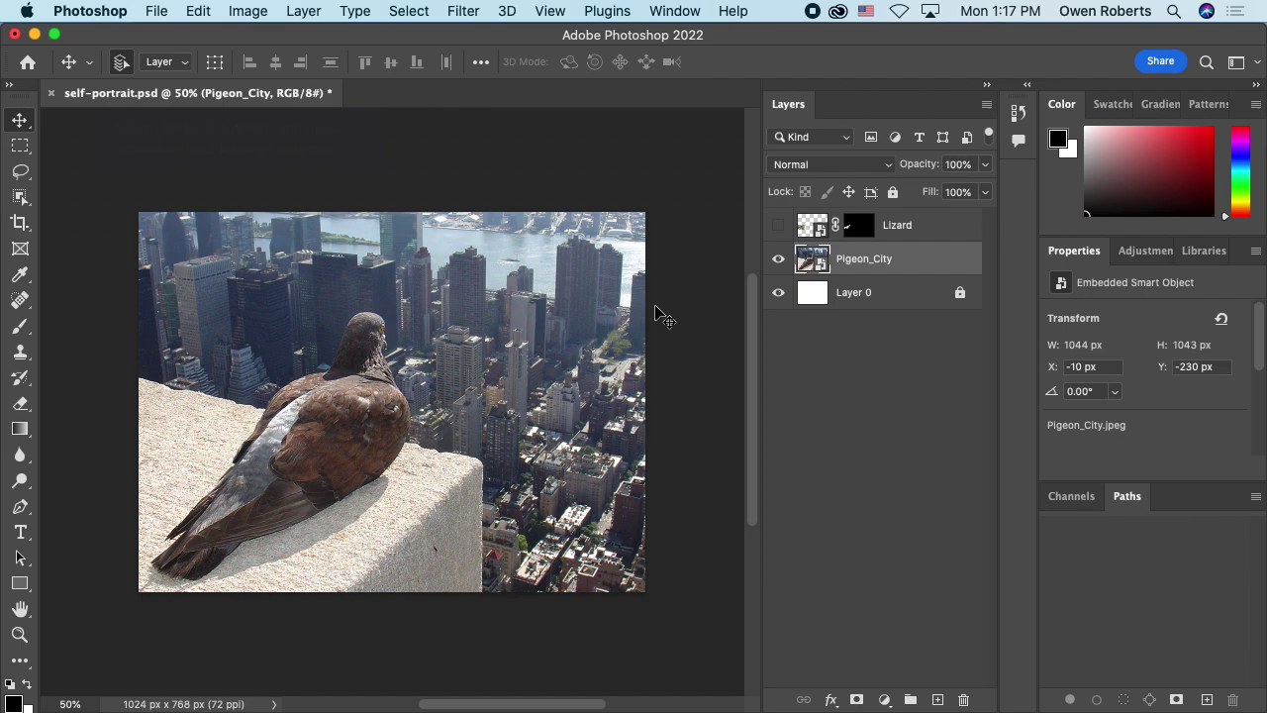
key(super+t)
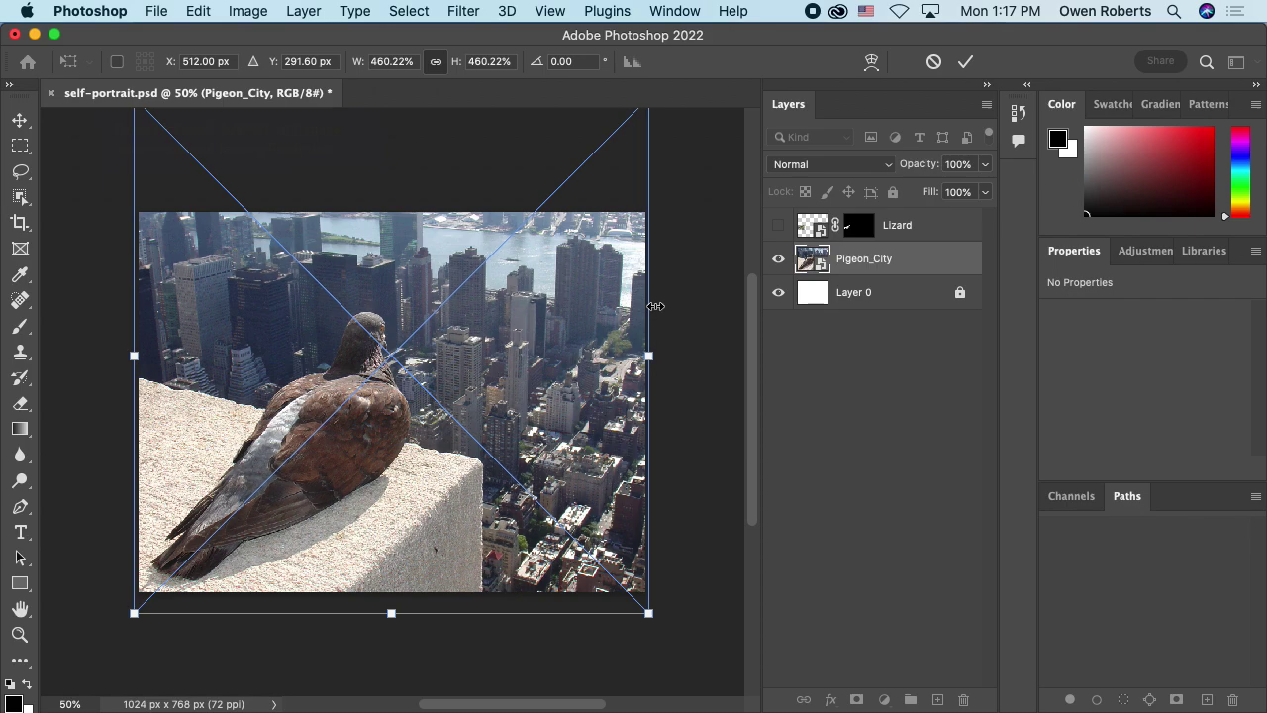
key(super+minus)
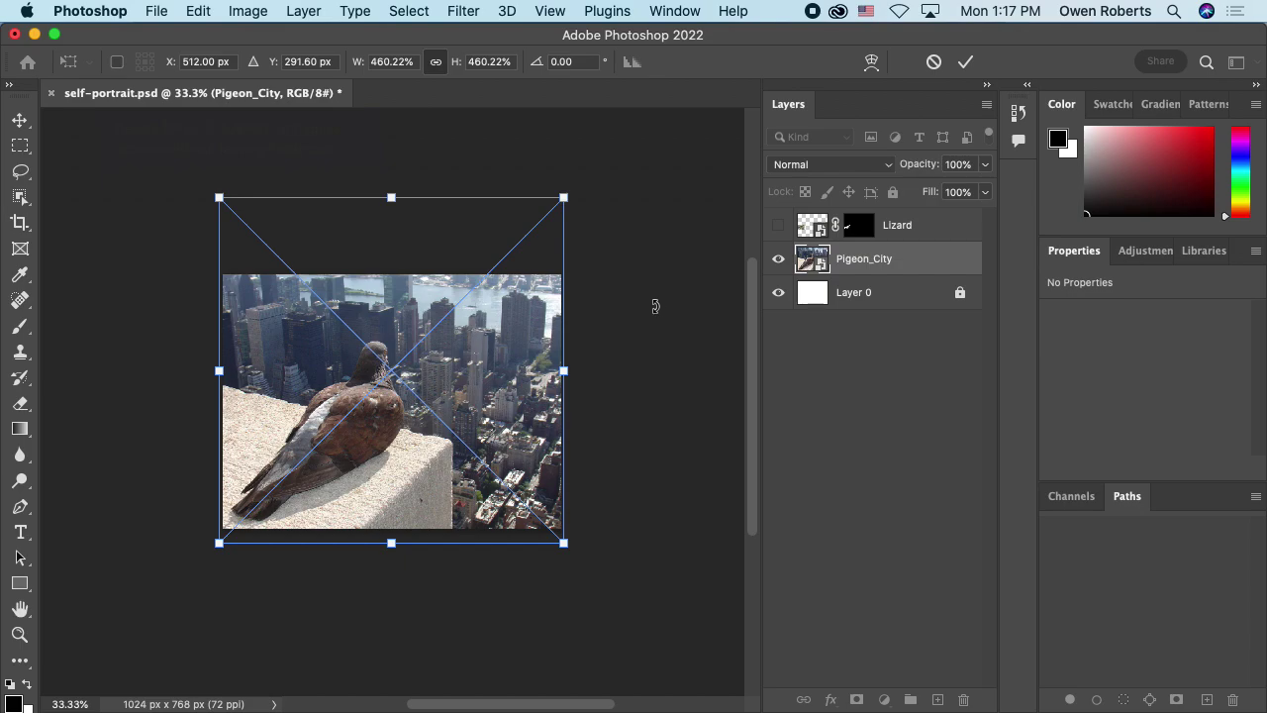
Try enlarging and moving the Pigeon_City image with Free Transform, undoing each change.
drag(582, 184, 617, 181)
key(super+z)
key(super+z)
drag(427, 306, 408, 340)
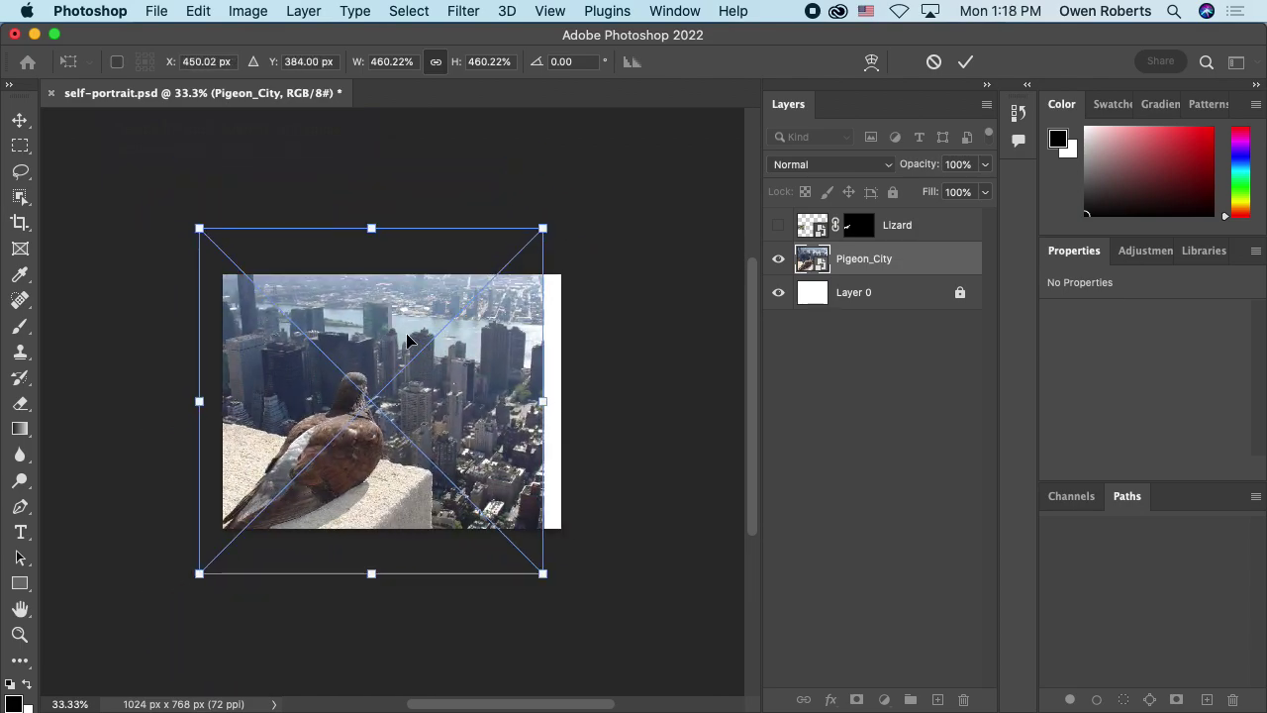
key(super+z)
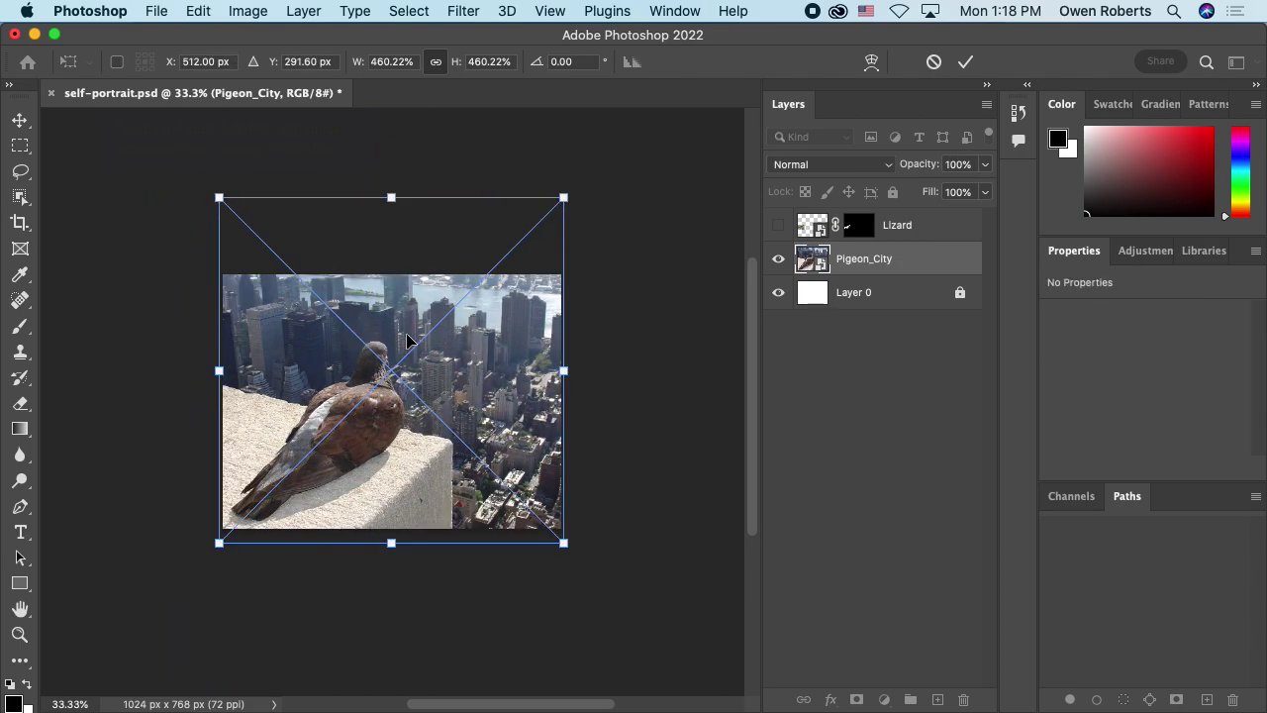
Commit the Pigeon_City transform and show the Lizard layer again with its layer mask selected.
key(Return)
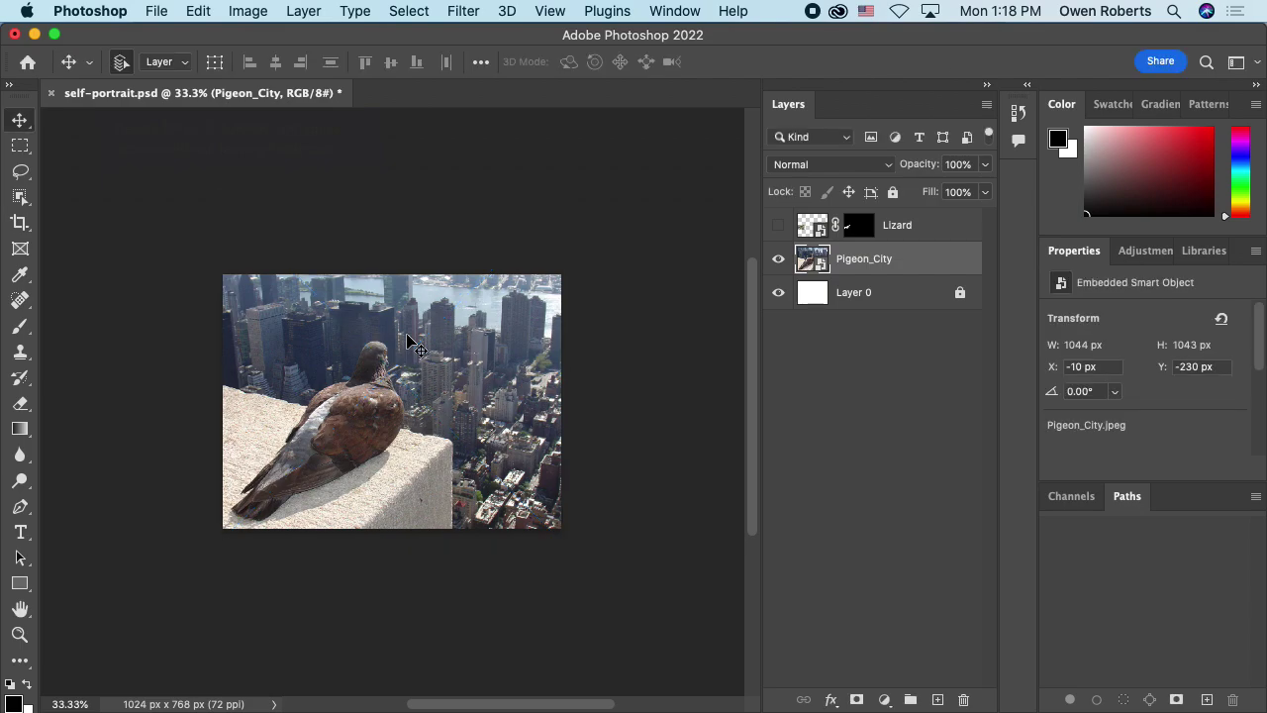
key(super+equal)
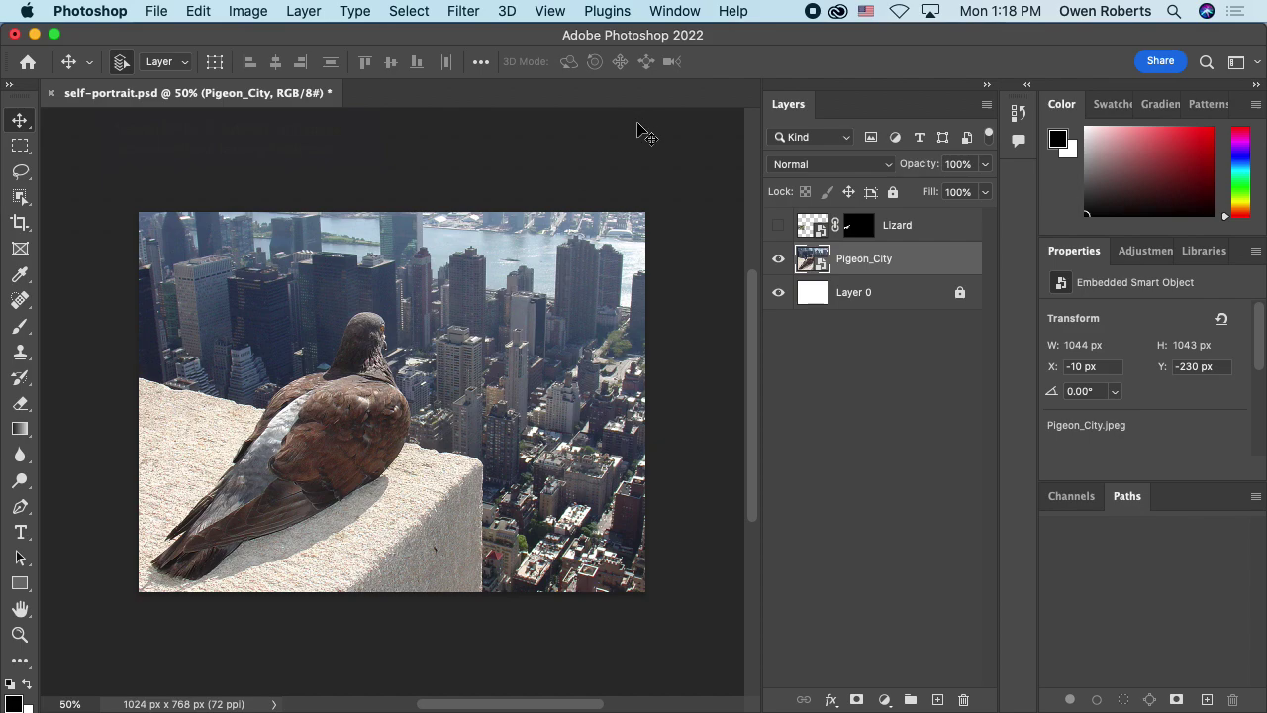
click(777, 226)
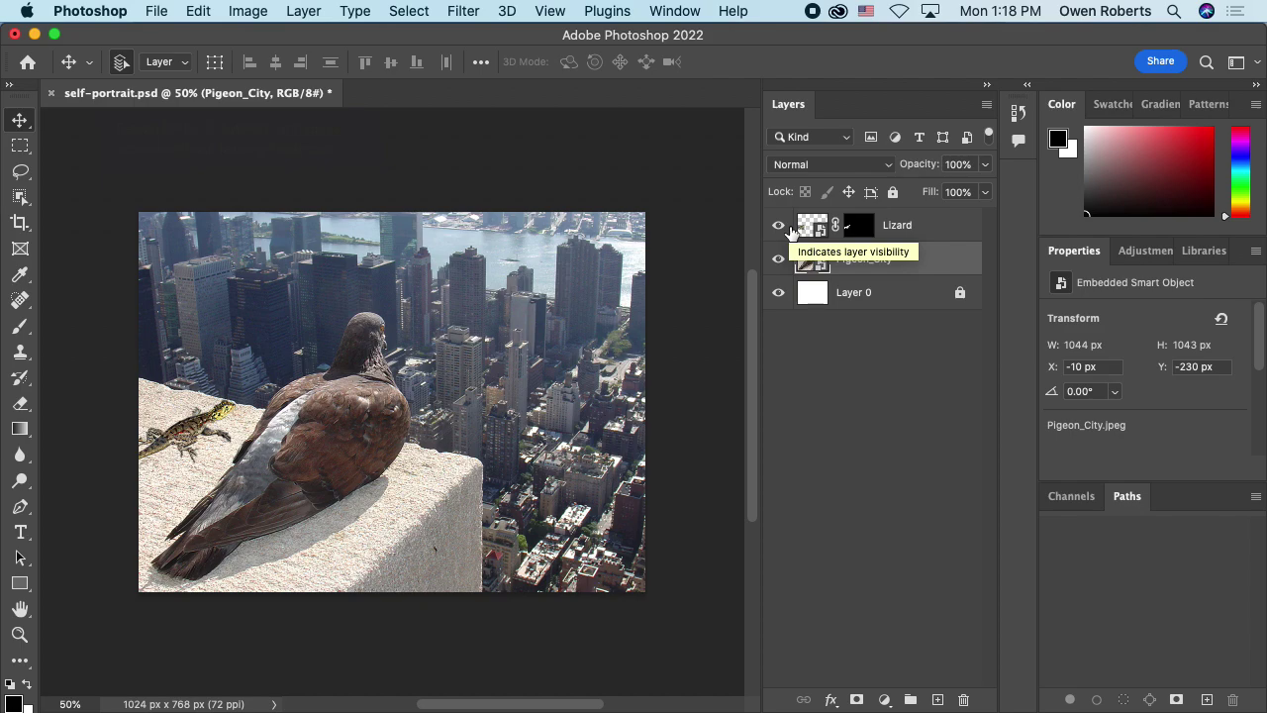
click(854, 227)
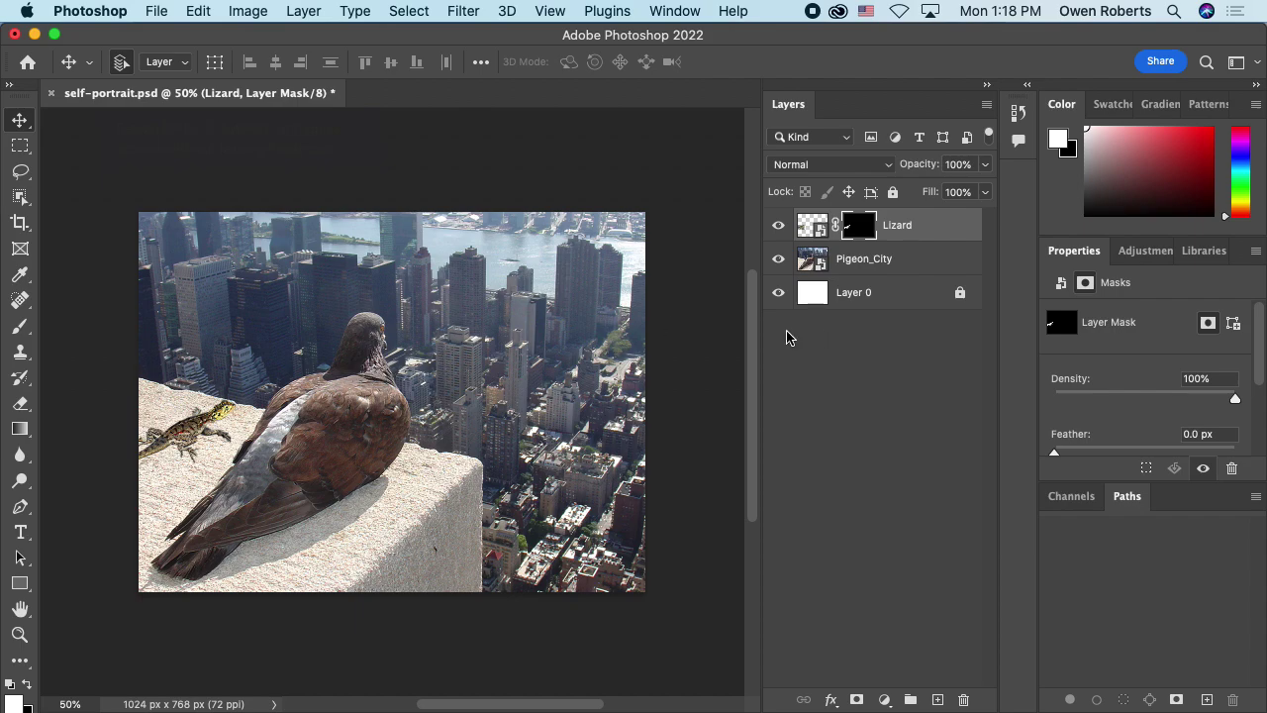
Select Lizard.jpeg in Finder's Self Portrait folder and hide the existing Lizard layer in Photoshop.
key(super+Tab)
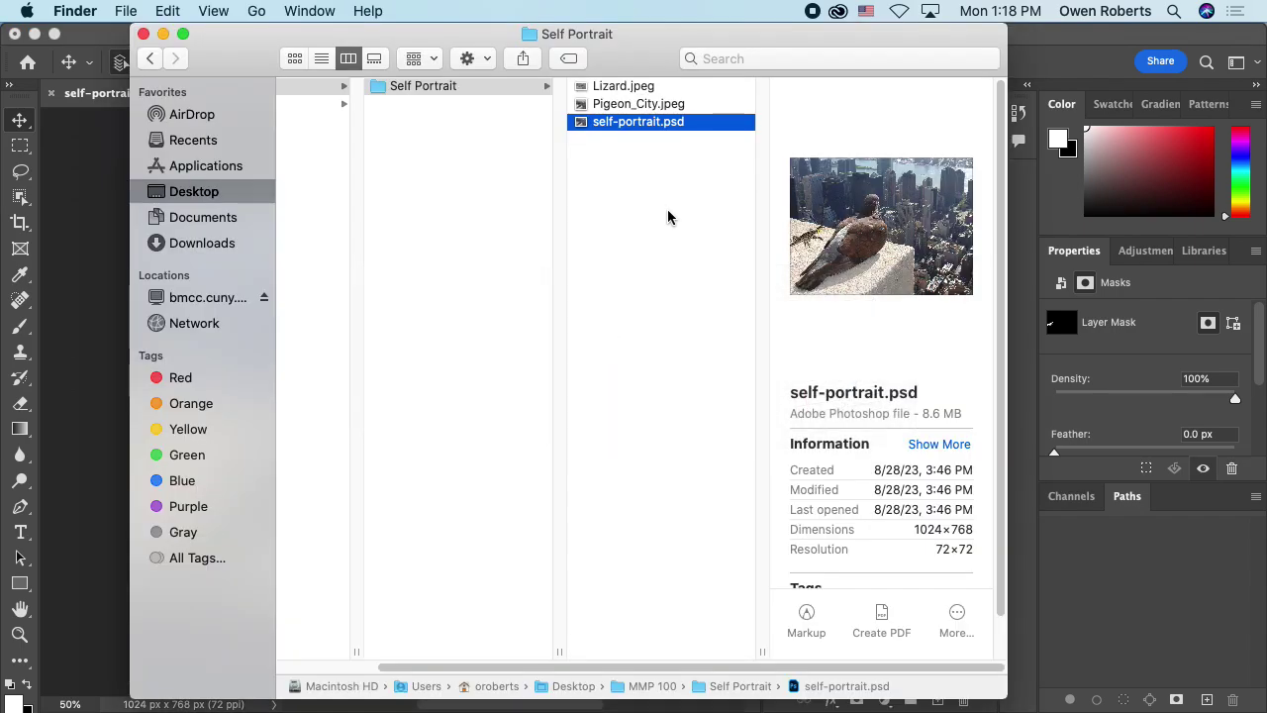
click(641, 87)
key(super+Tab)
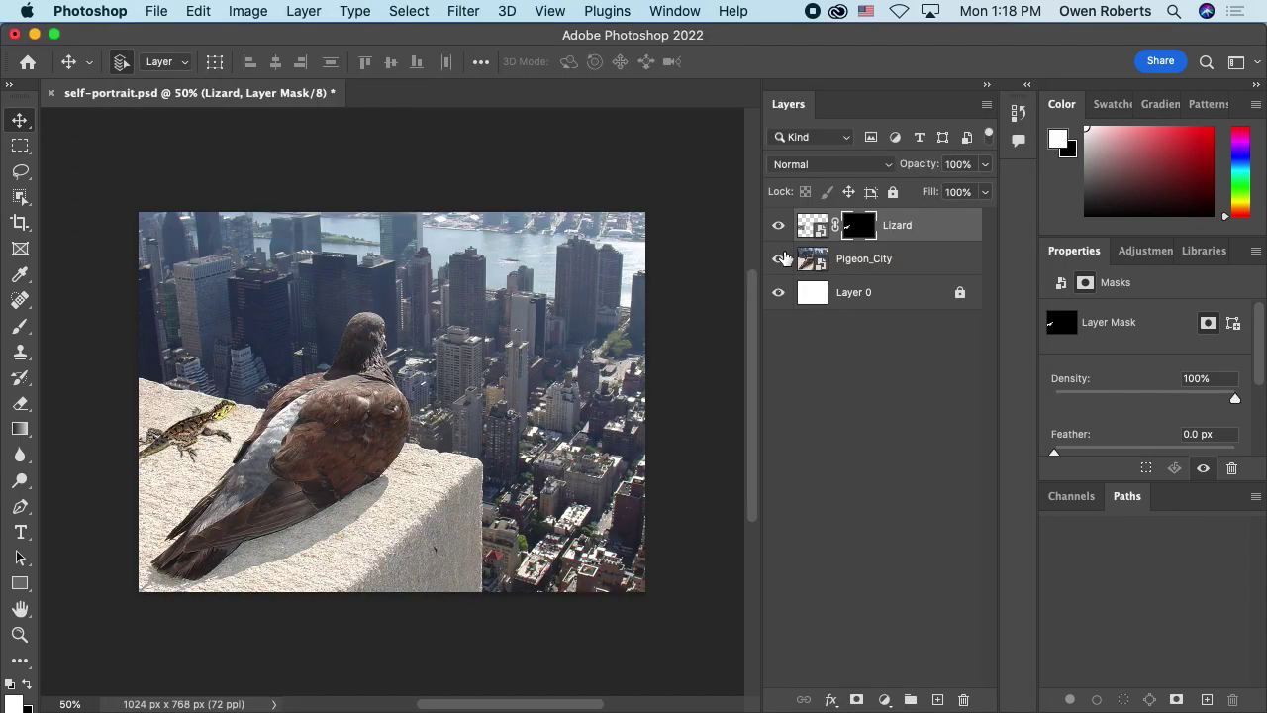
key(super+Tab)
key(super+Tab)
click(775, 220)
key(super+Tab)
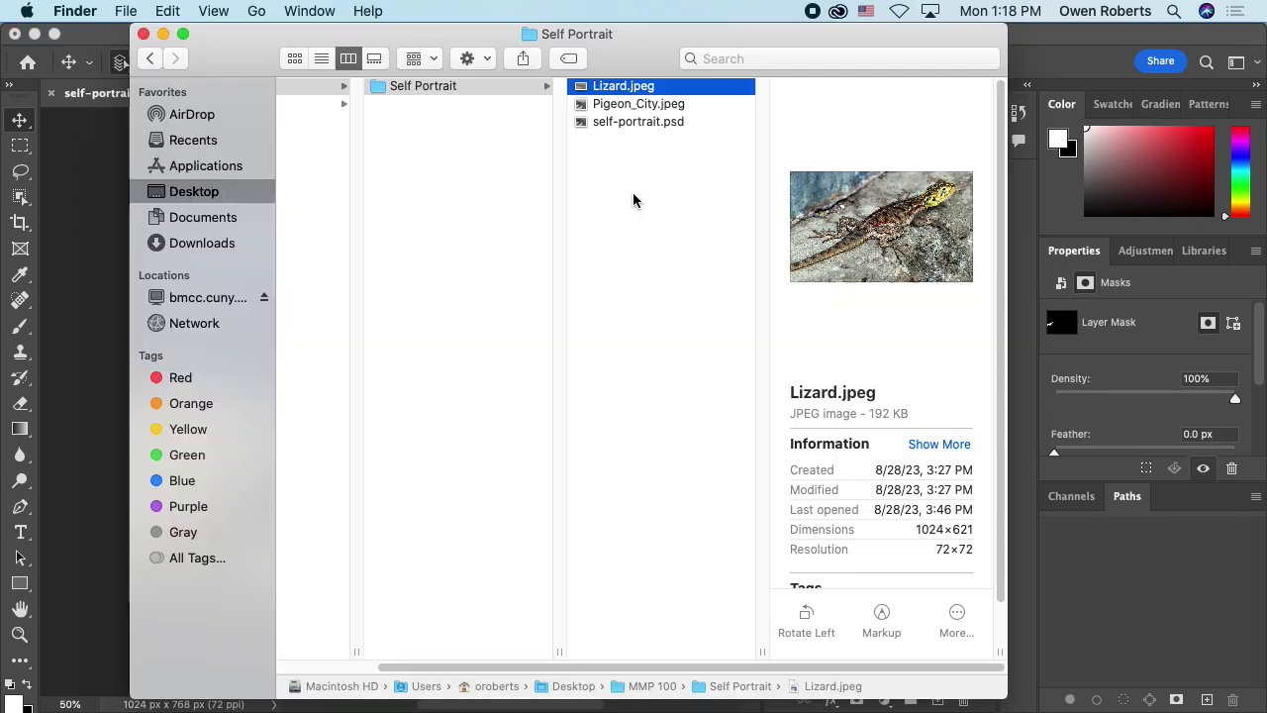
Try to carry Lizard.jpeg from the Finder window over to the open composite in Photoshop.
key(super+Tab)
drag(626, 95, 484, 299)
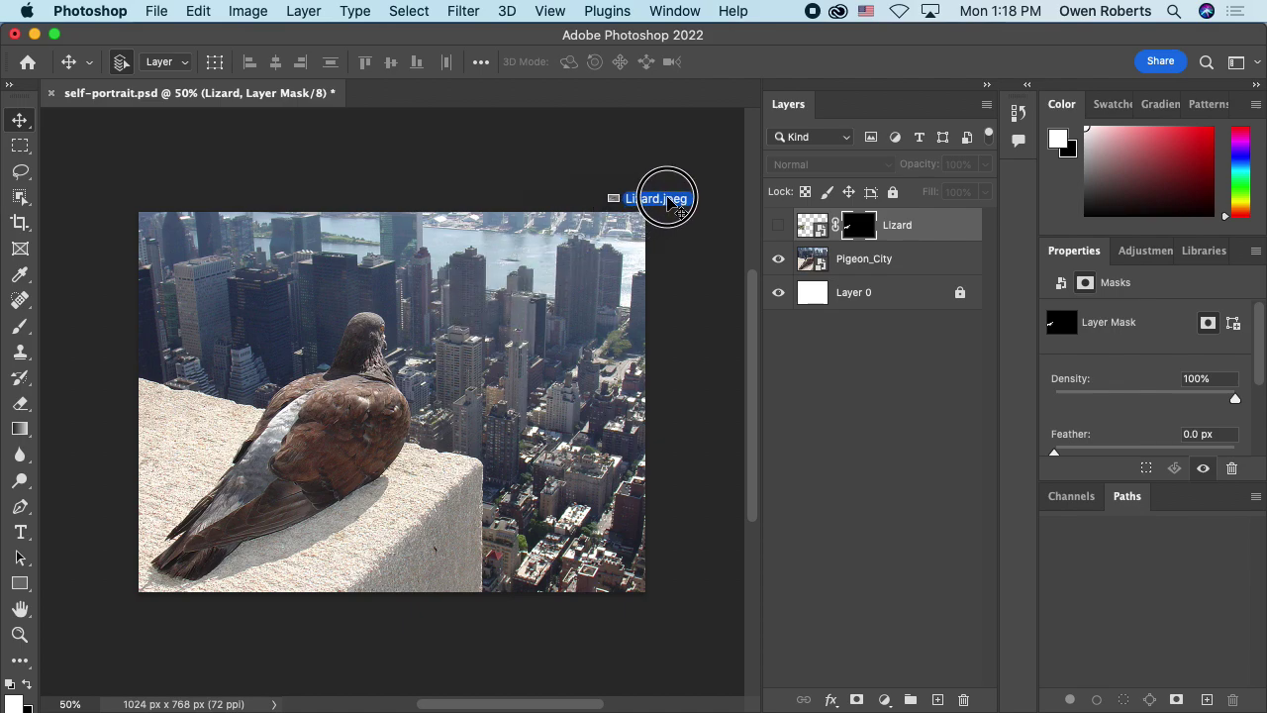
key(super+Tab)
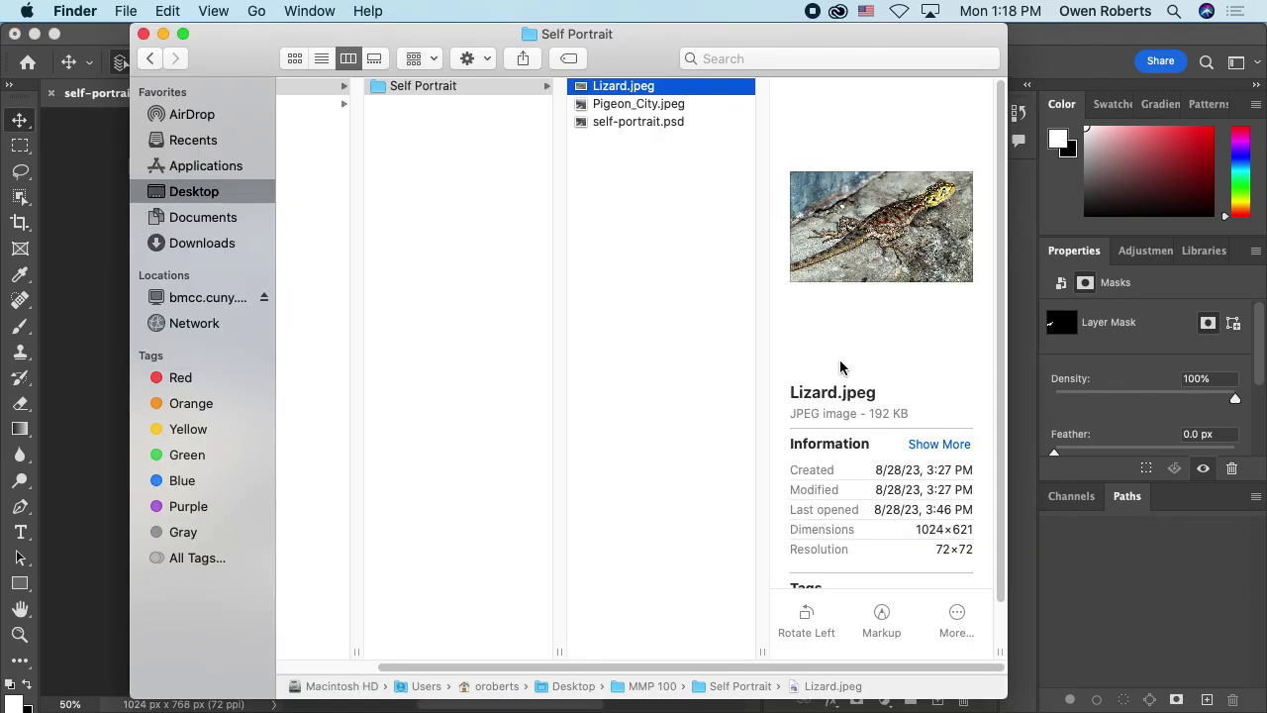
Cycle through the open applications, switching back and forth between Finder and Photoshop.
key(super+Tab)
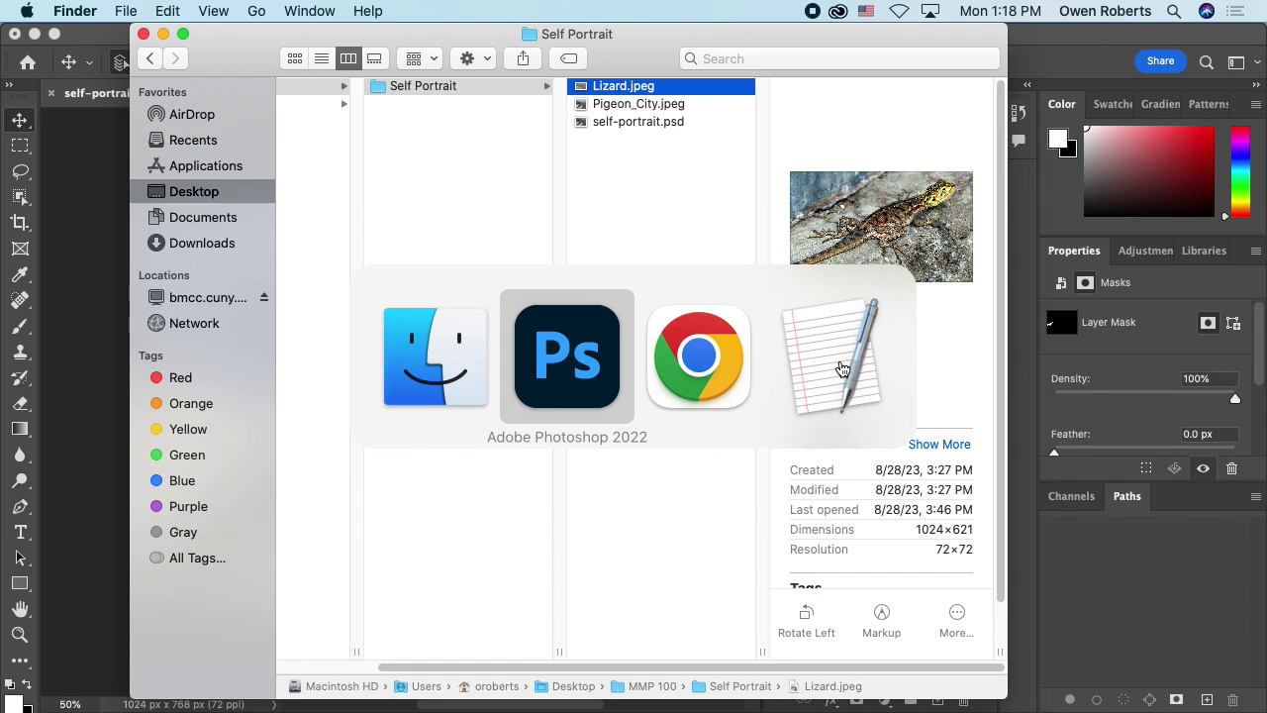
key(super+Tab)
key(super+Tab)
key(super+Tab)
key(super+Tab)
key(super+Tab)
key(super+Tab)
key(super+Tab)
key(super+Tab)
key(super+Tab)
key(super+Tab)
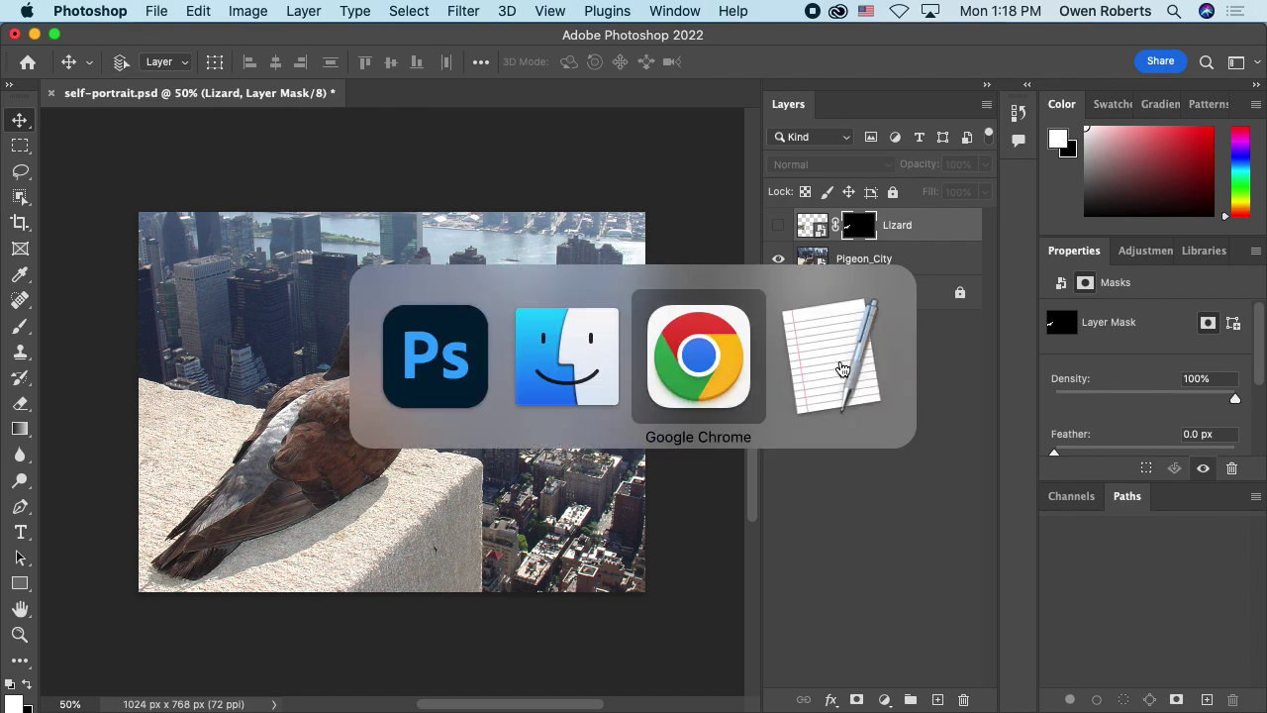
key(super+Tab)
key(super+Tab)
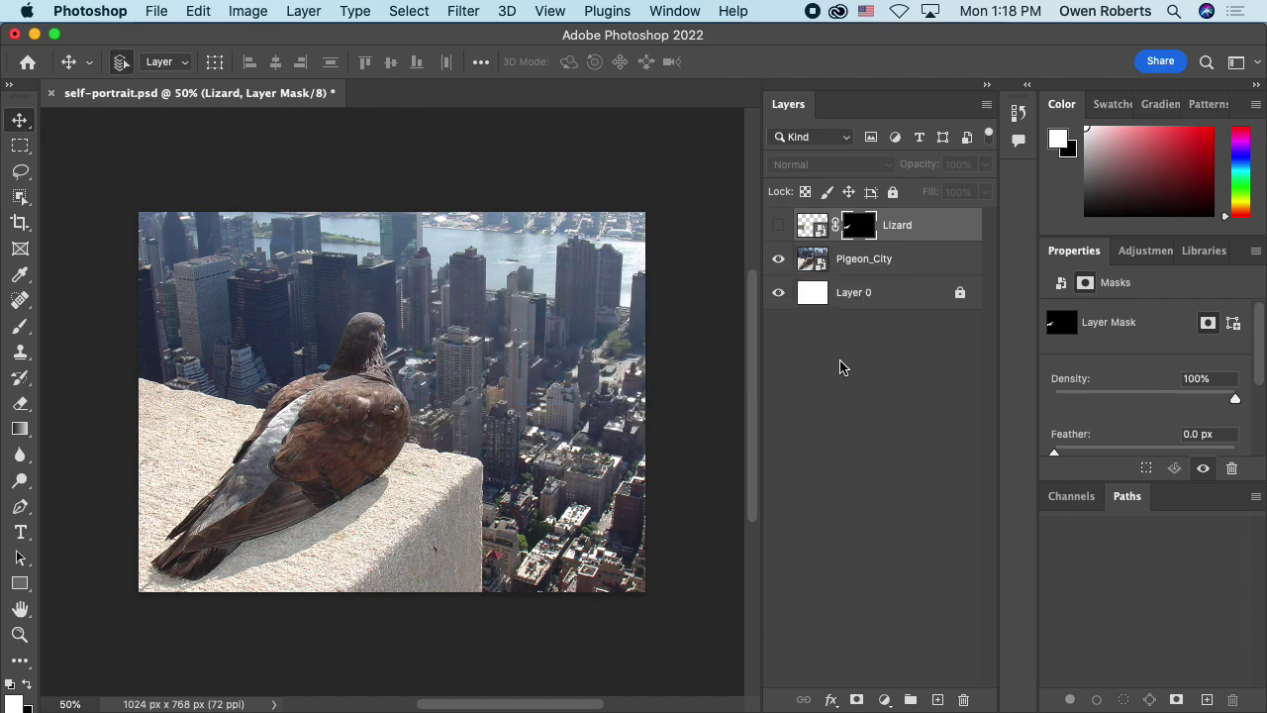
key(super+Tab)
key(super+Tab)
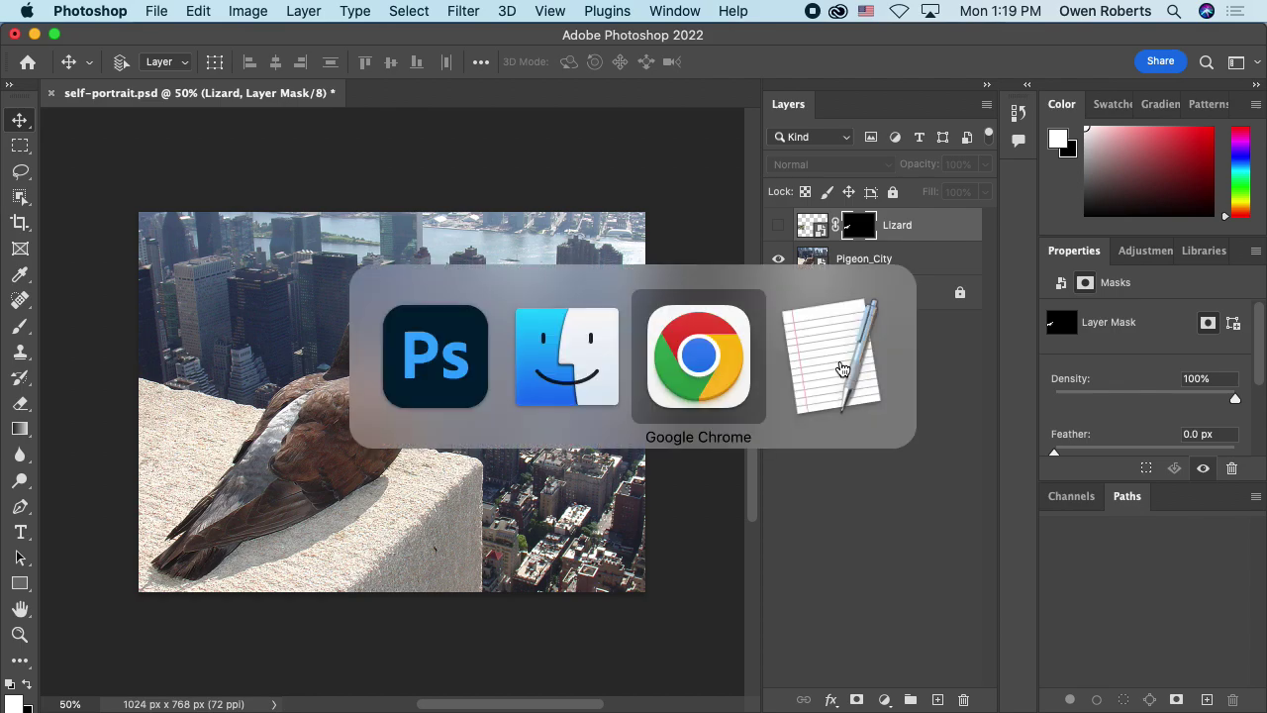
Switch to TextEdit, discard its Untitled document without saving, and return to Photoshop.
key(super+Tab)
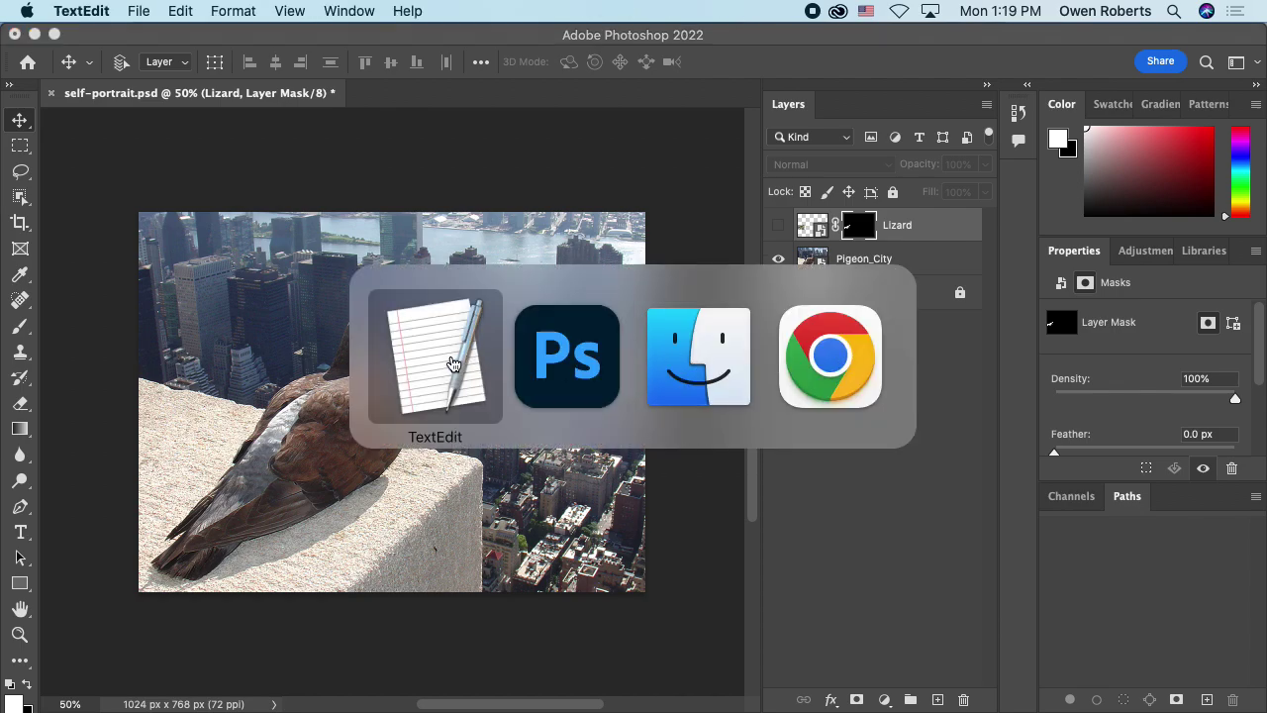
click(453, 363)
key(super+w)
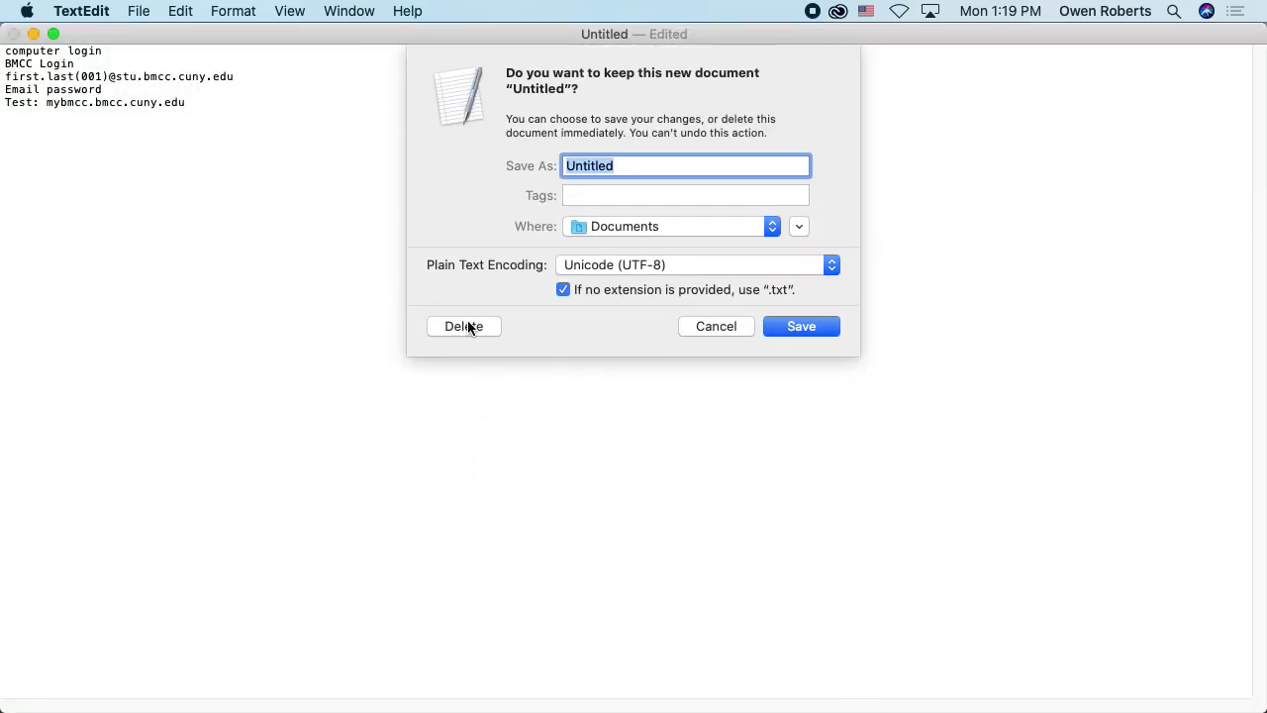
click(463, 326)
key(super+Tab)
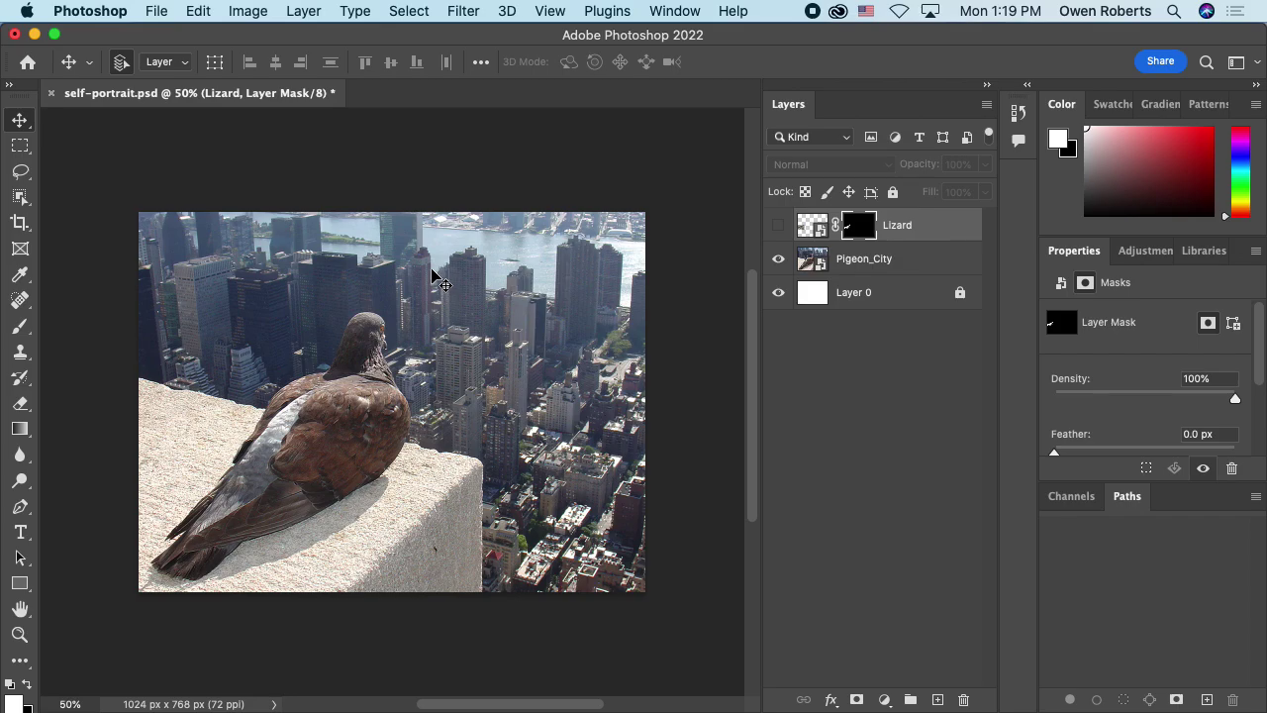
Switch to Finder and place Lizard.jpeg from the Self Portrait folder into the self-portrait.psd composite.
key(super+Tab)
key(super+Tab)
key(super+Tab)
key(super+Tab)
key(super+Tab)
key(super+Tab)
key(super+Tab)
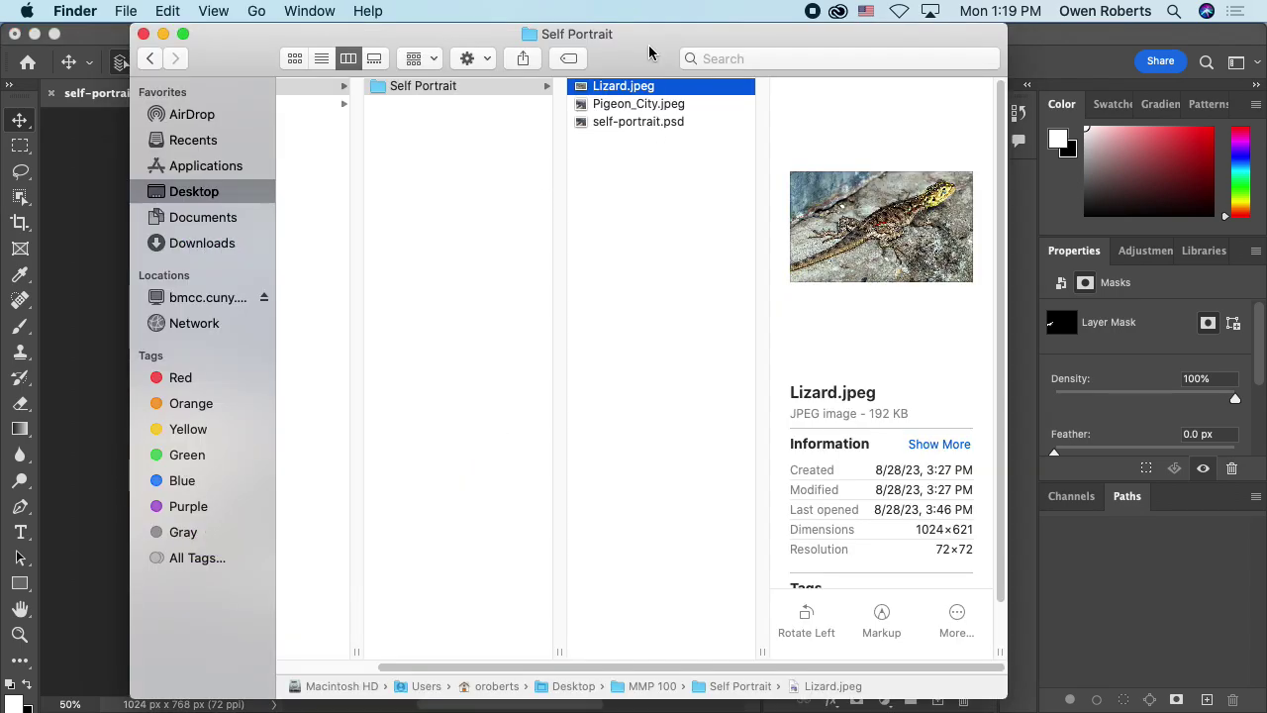
drag(648, 48, 590, 35)
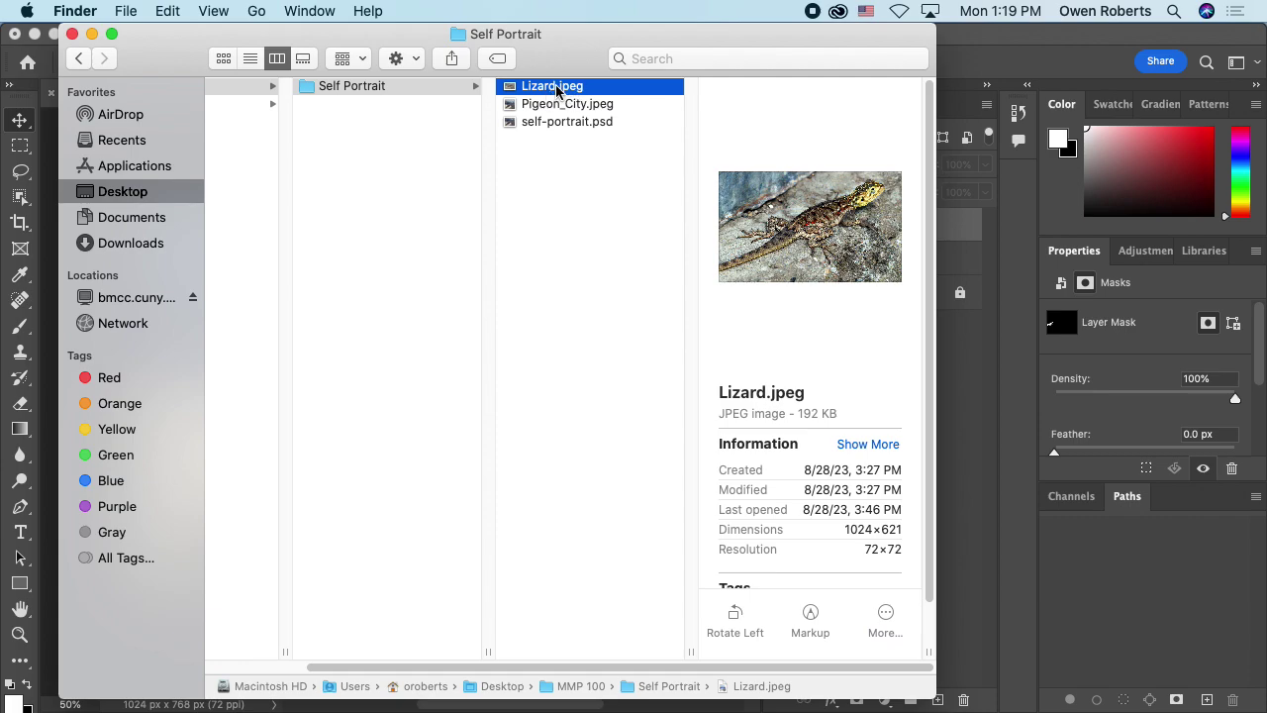
drag(557, 87, 386, 341)
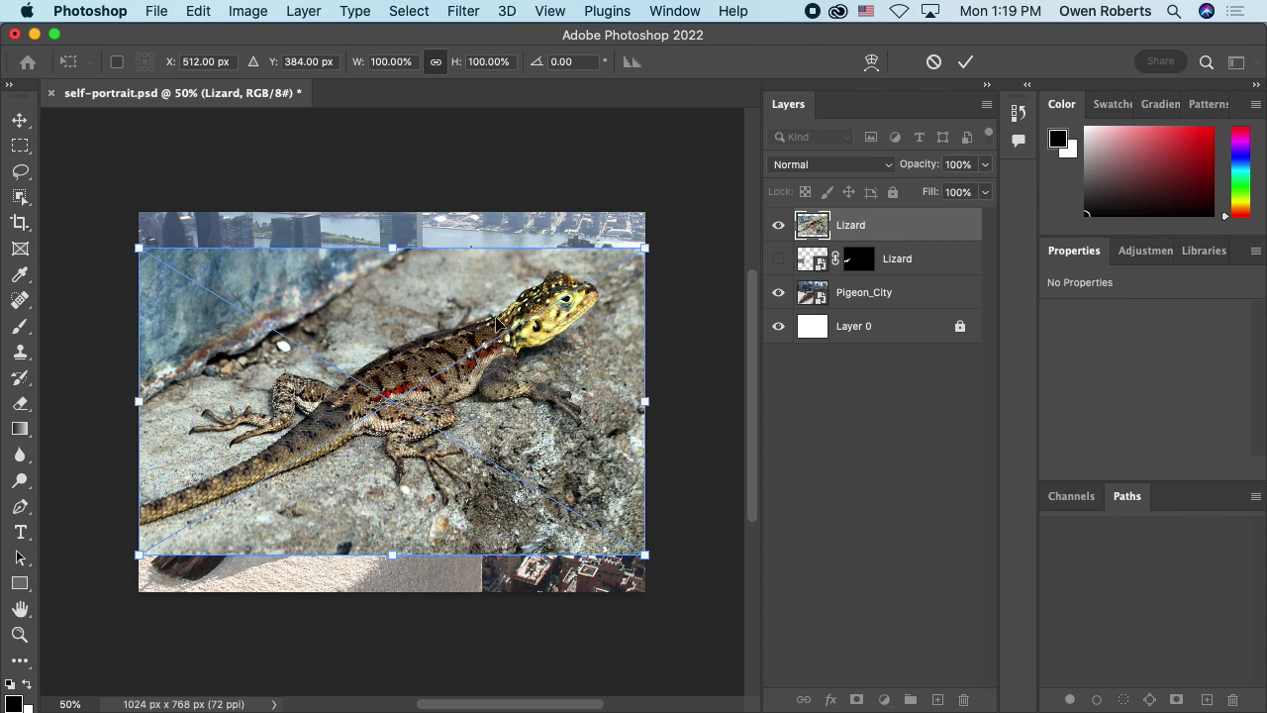
Scale the placed lizard image to about 83%, move it over the pigeon near the upper edge of the canvas, and commit it.
drag(475, 348, 453, 325)
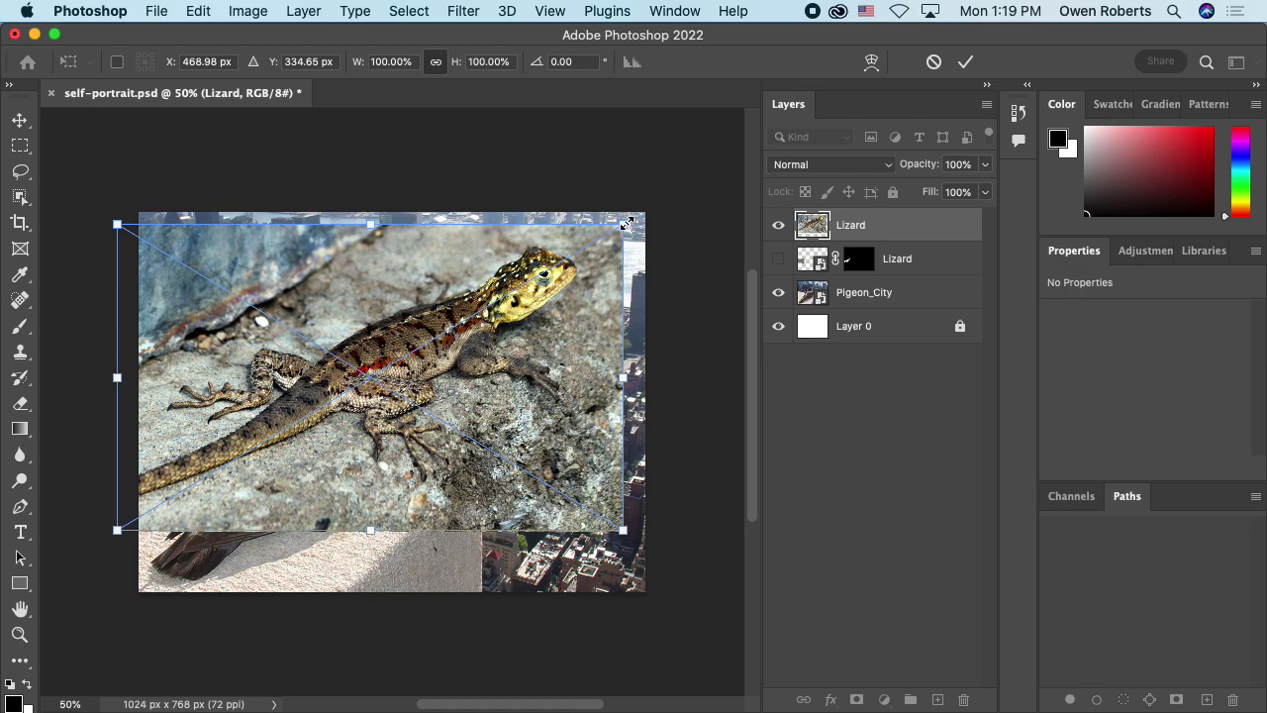
drag(627, 224, 535, 278)
drag(391, 349, 492, 282)
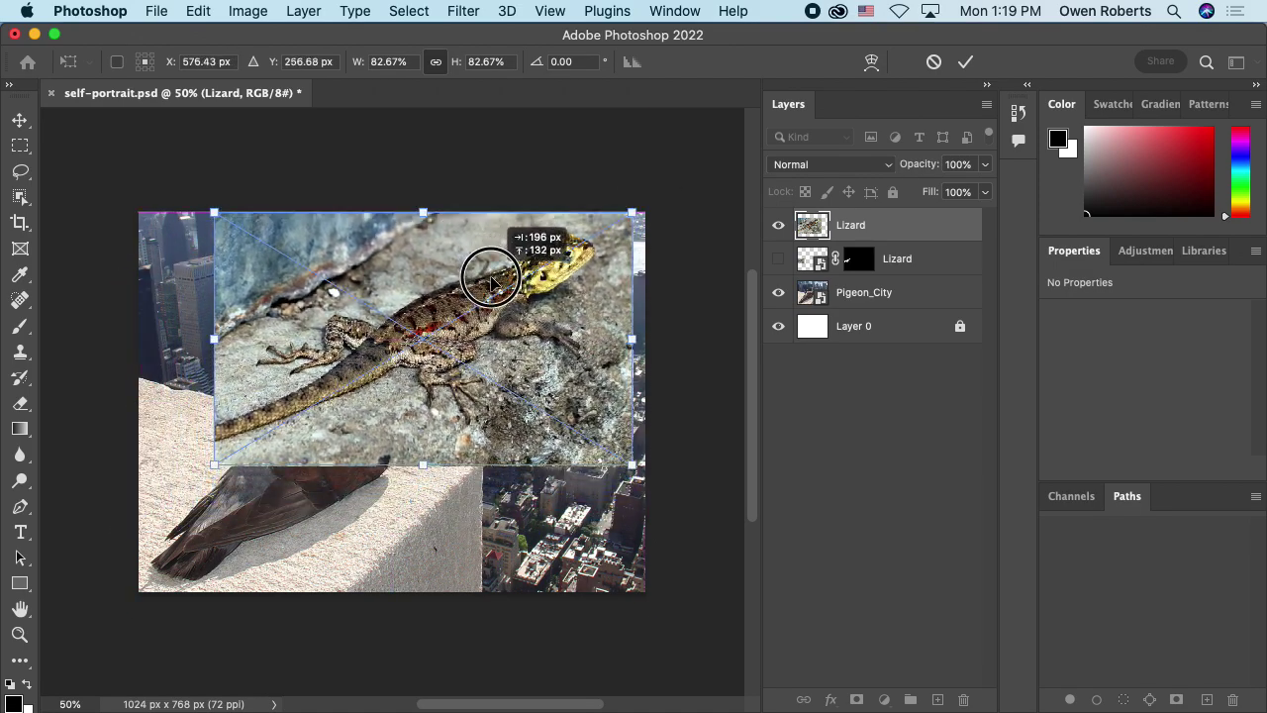
key(Return)
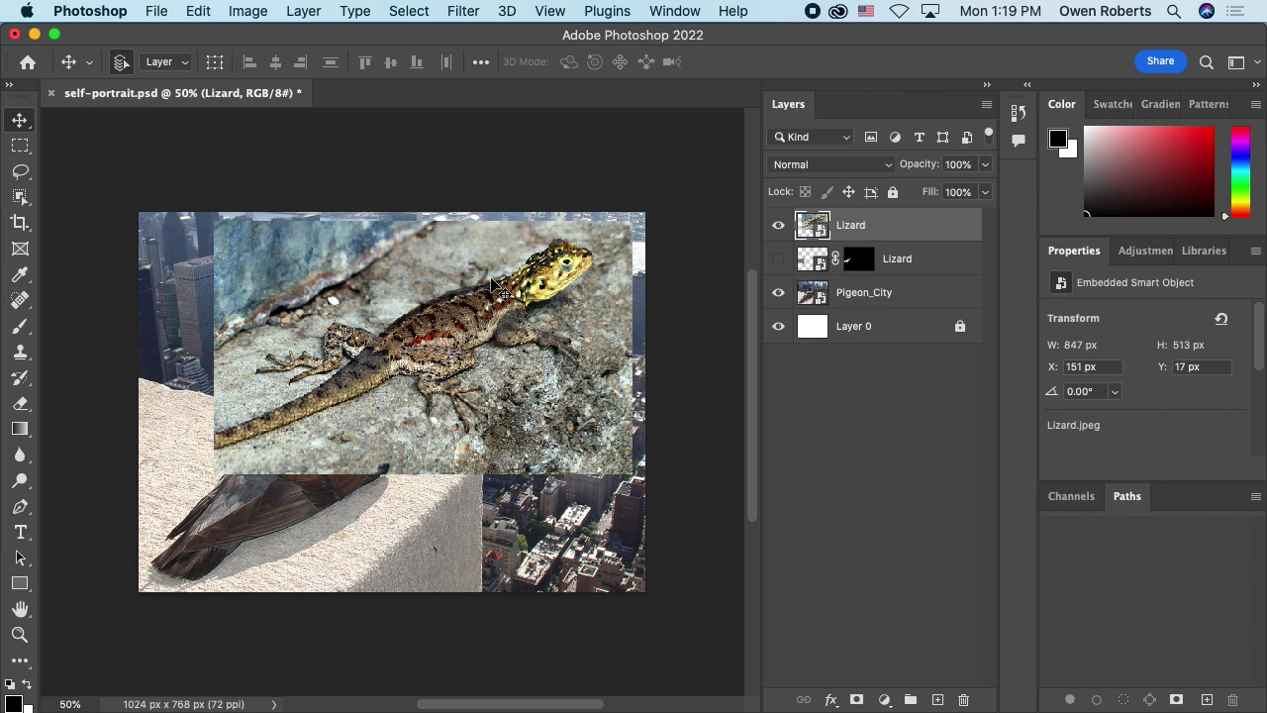
mouse_move(849, 227)
mouse_down()
mouse_move(853, 309)
mouse_move(863, 204)
mouse_move(869, 219)
mouse_up()
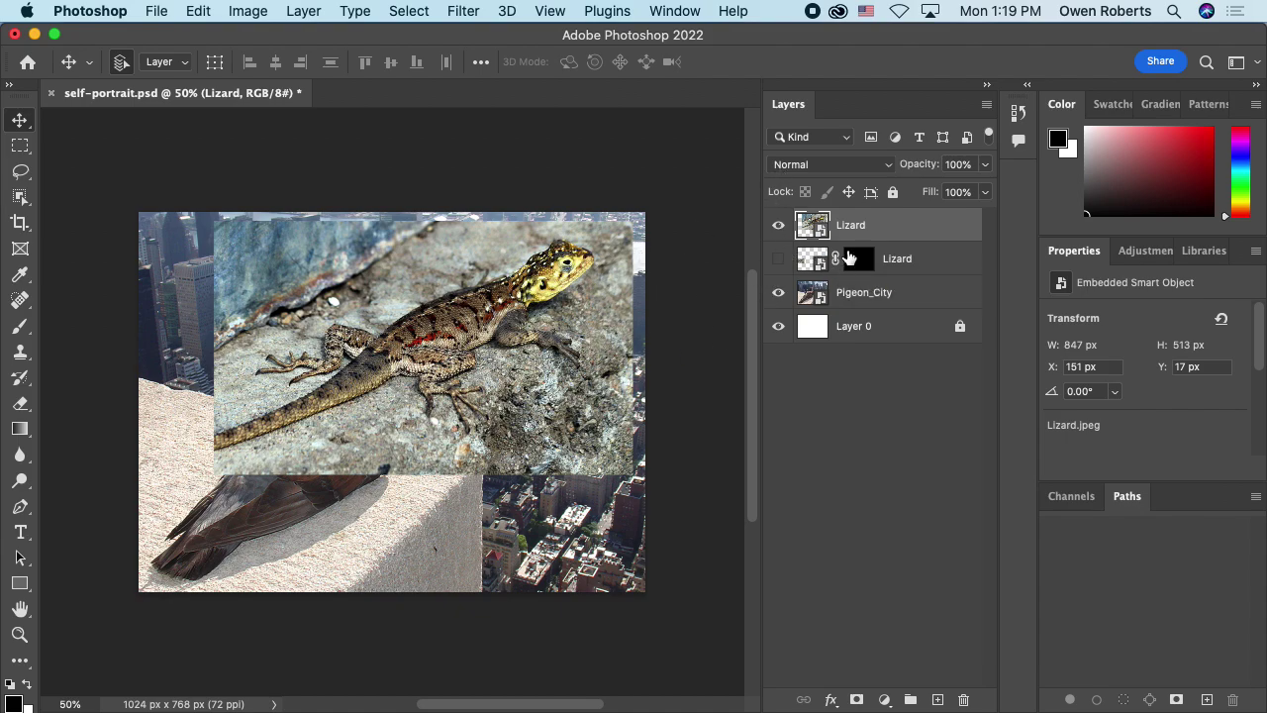
Select the lizard's body with the Object Selection tool and add a layer mask from the selection.
click(21, 199)
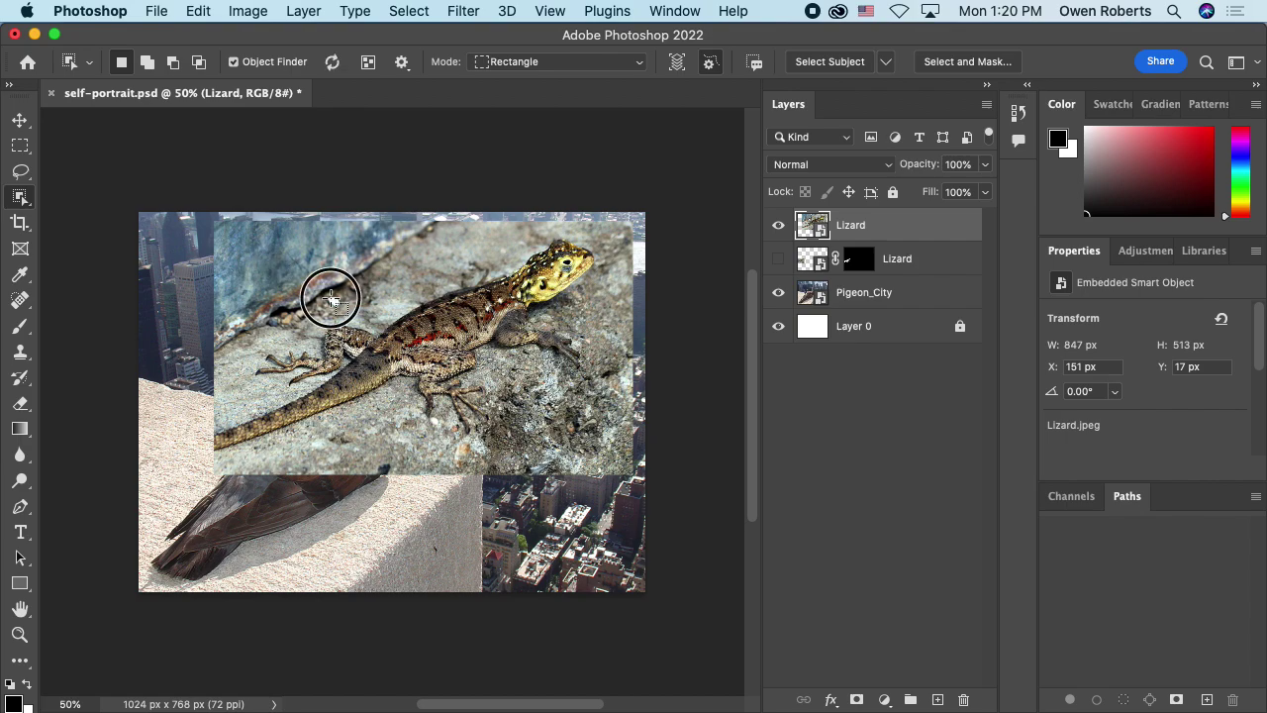
drag(327, 284, 519, 379)
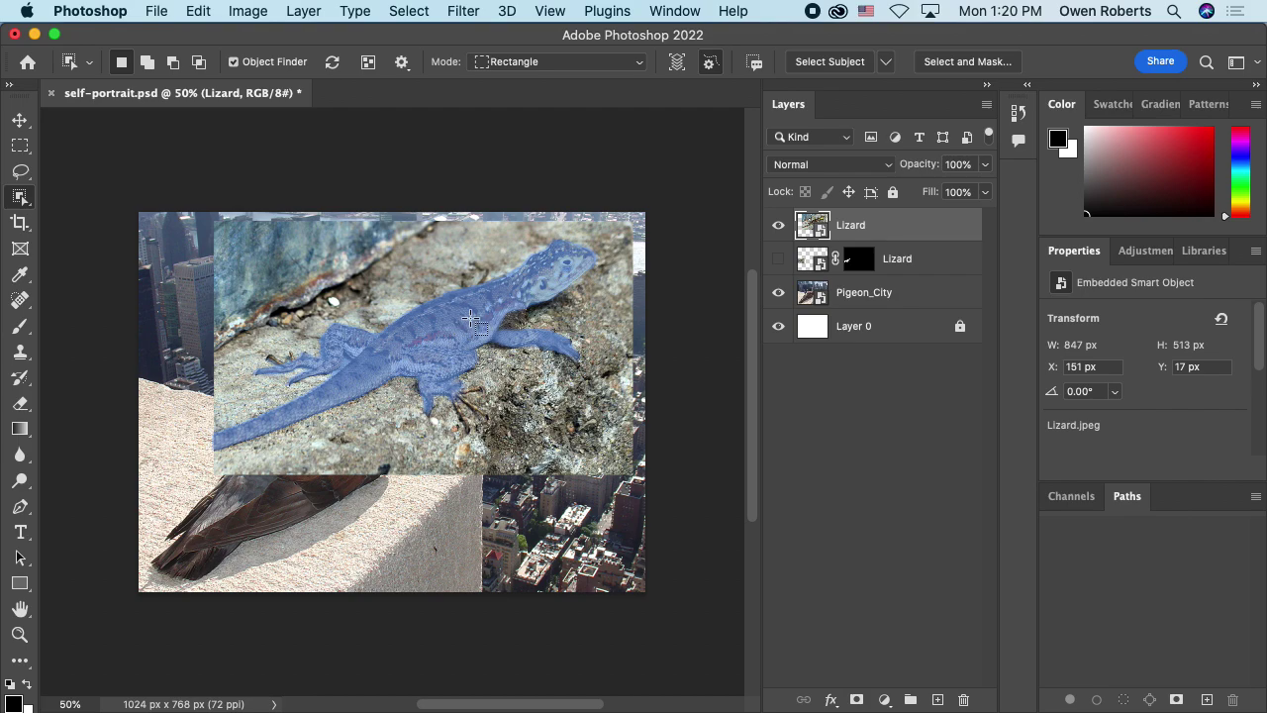
click(448, 336)
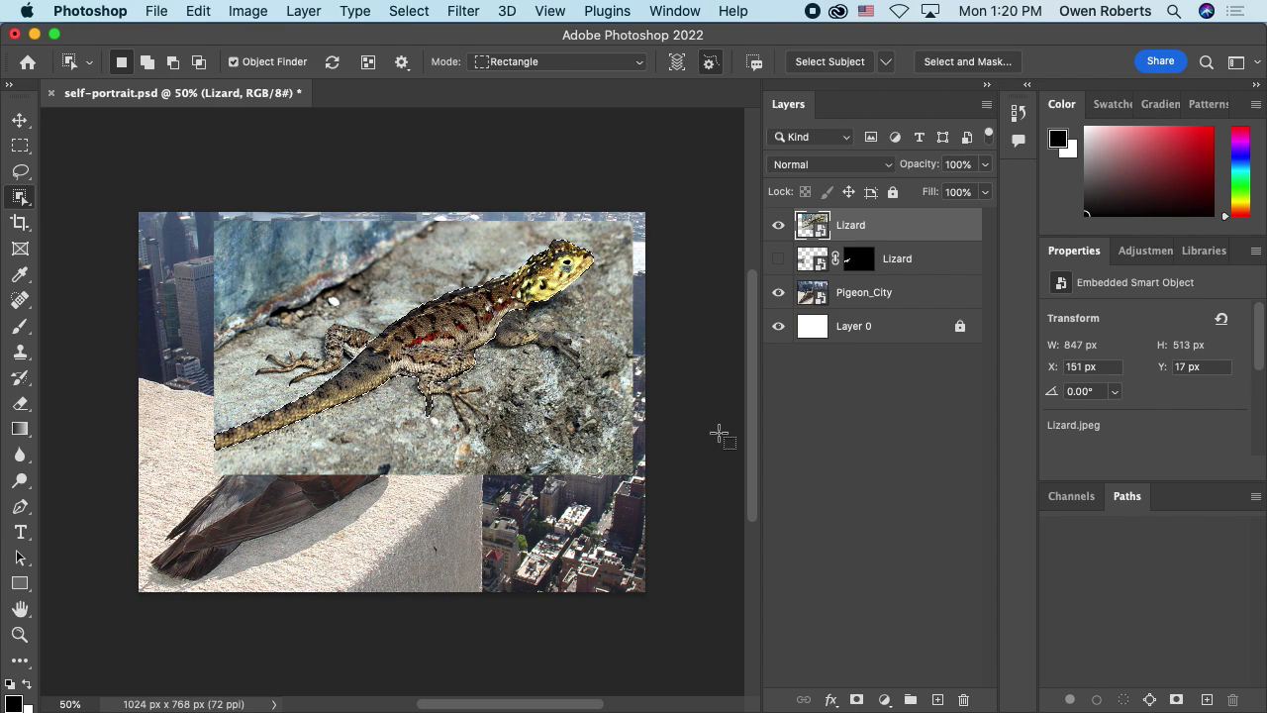
click(859, 701)
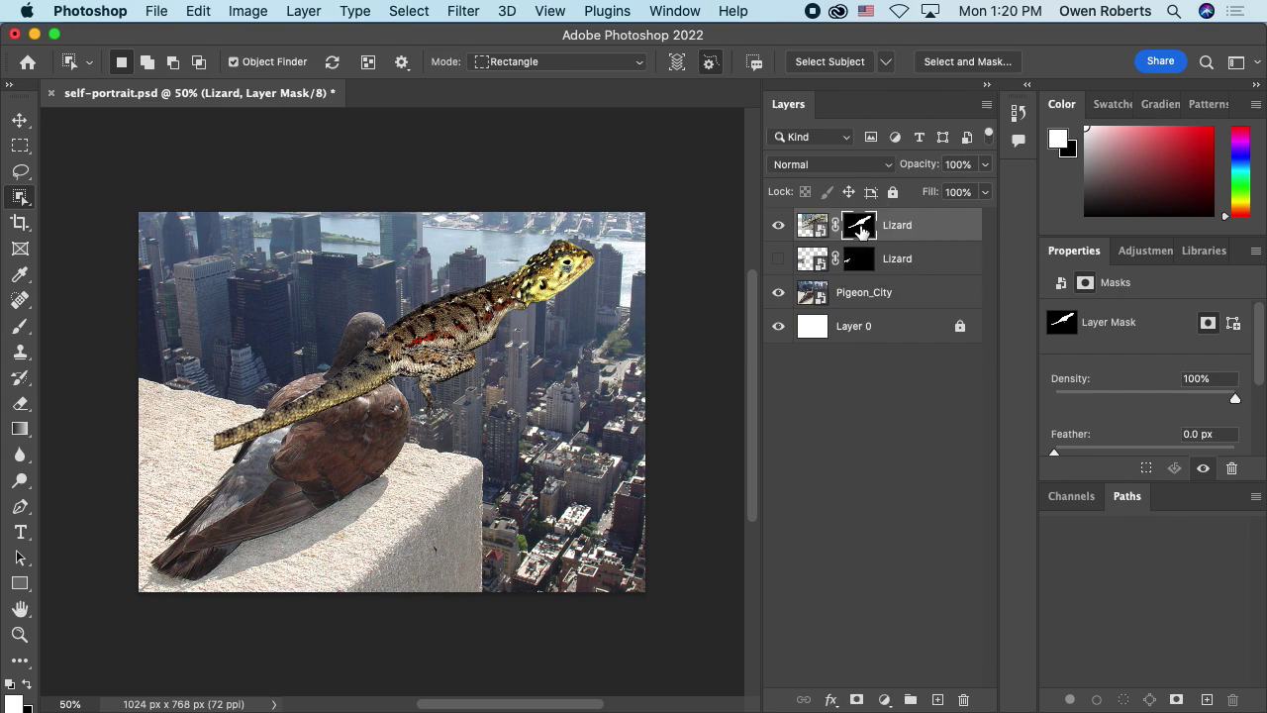
Open Select and Mask for the new Lizard mask and cancel it, and disable and re-enable the layer mask.
double_click(859, 226)
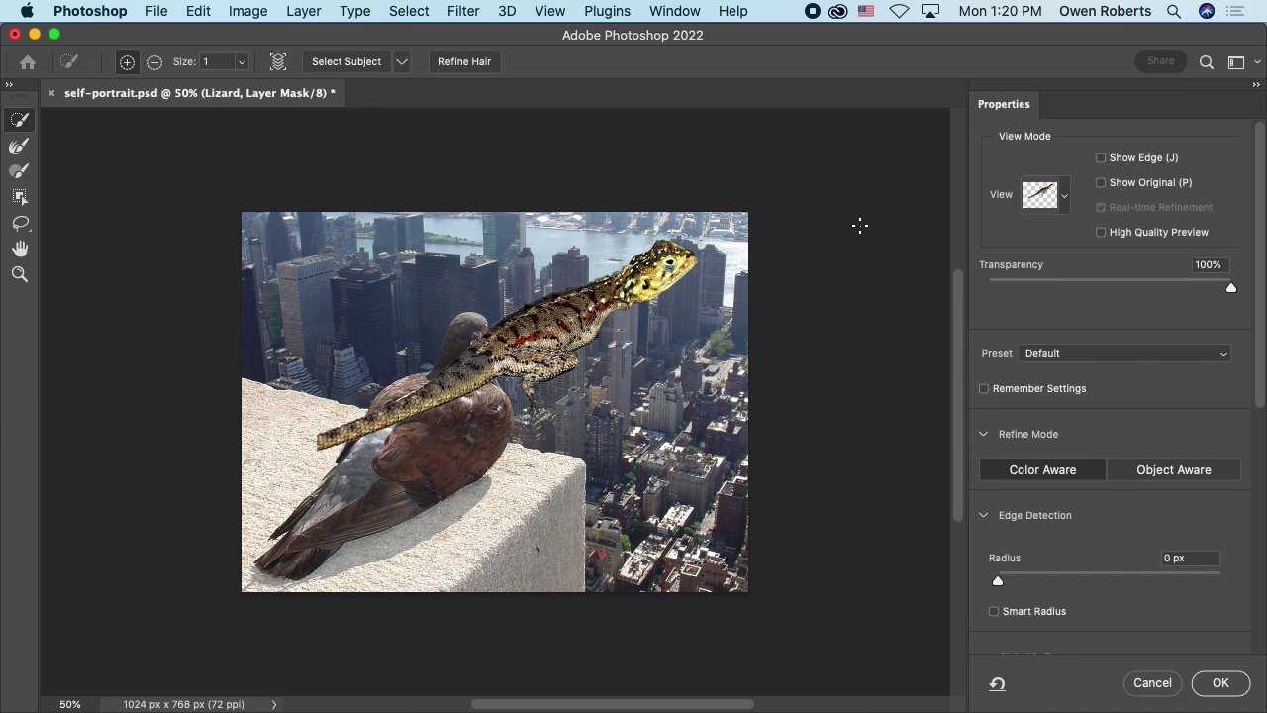
click(1154, 682)
right_click(858, 229)
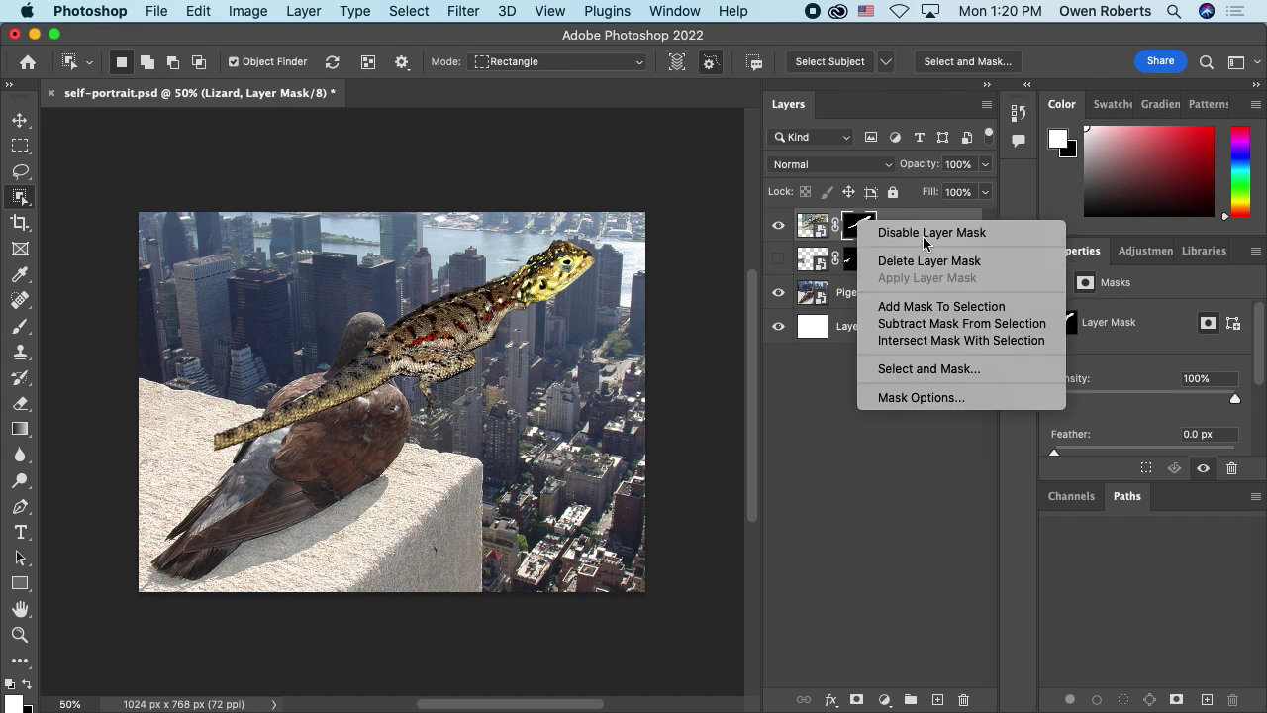
click(923, 234)
right_click(868, 235)
click(902, 238)
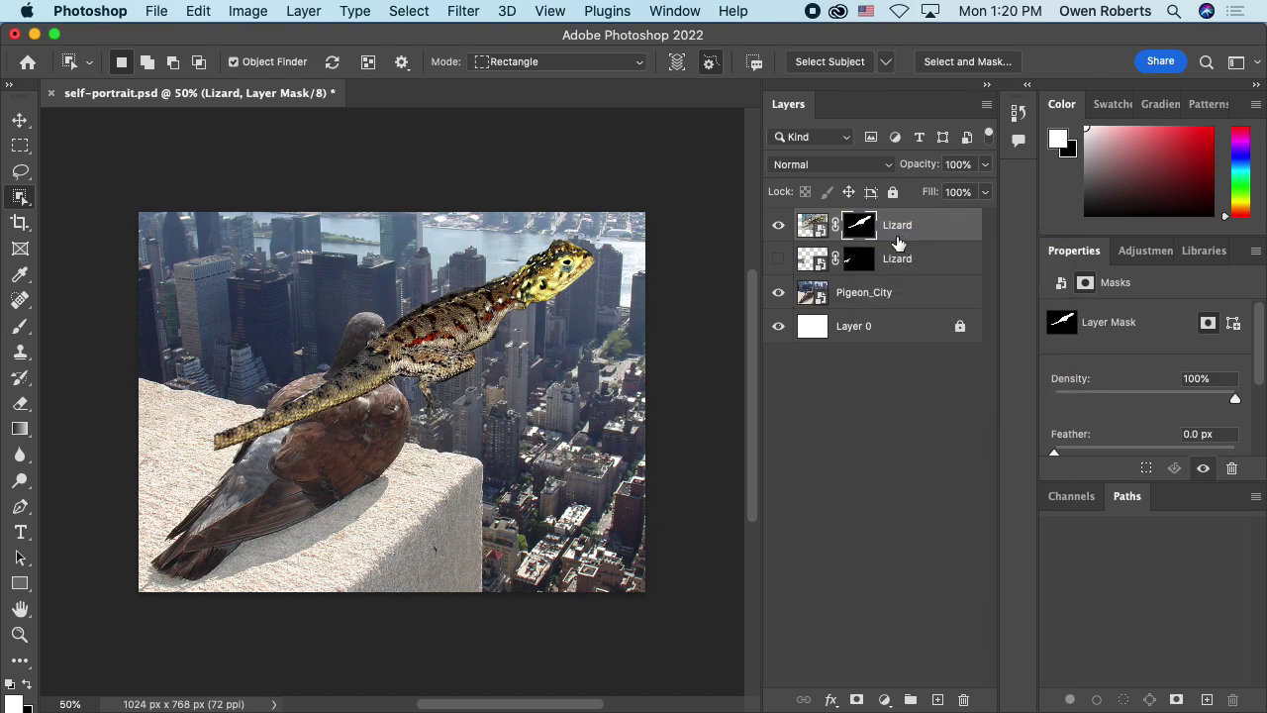
Examine the commands available for the new Lizard layer's mask and switch between its image and mask thumbnails.
right_click(857, 226)
click(813, 369)
right_click(861, 228)
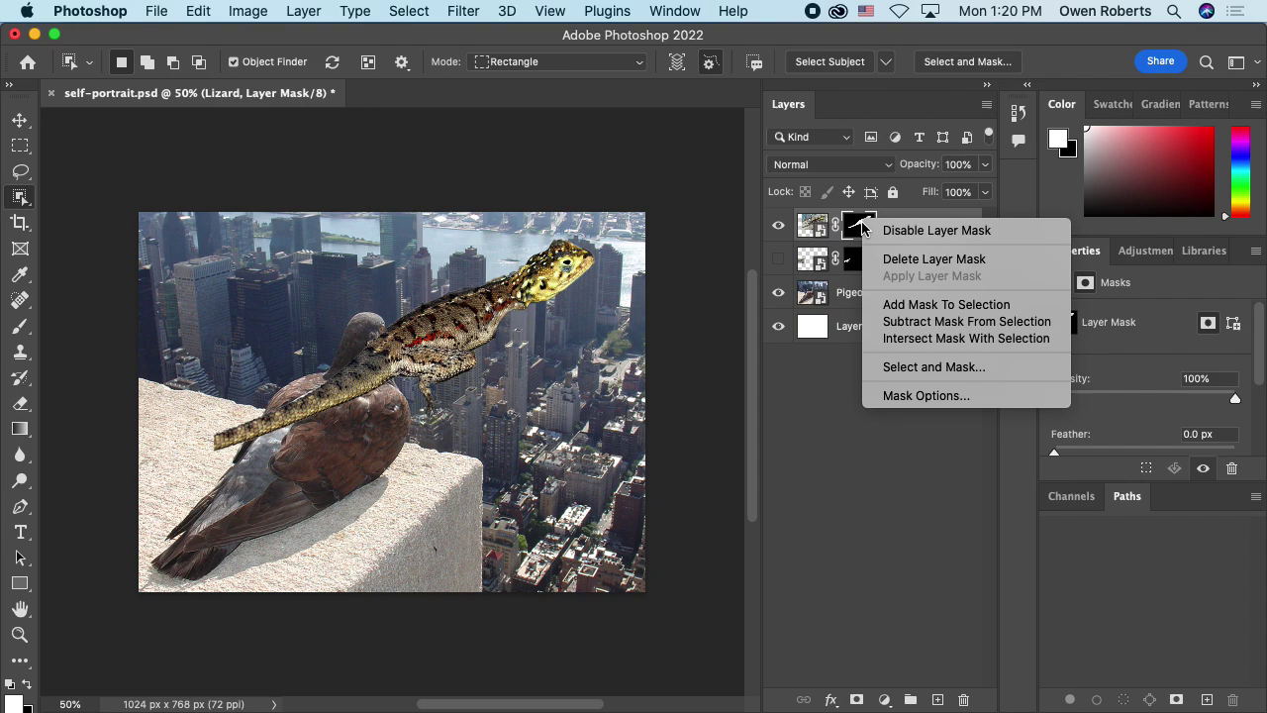
click(832, 387)
right_click(857, 226)
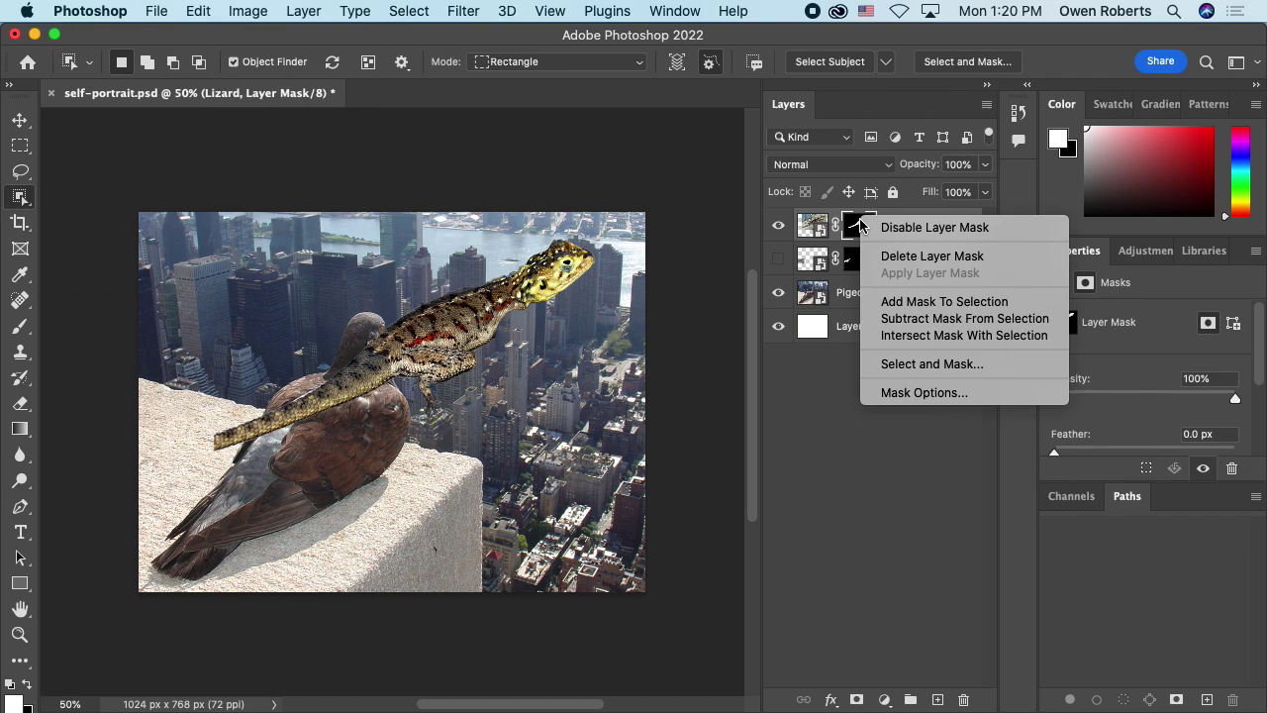
click(812, 381)
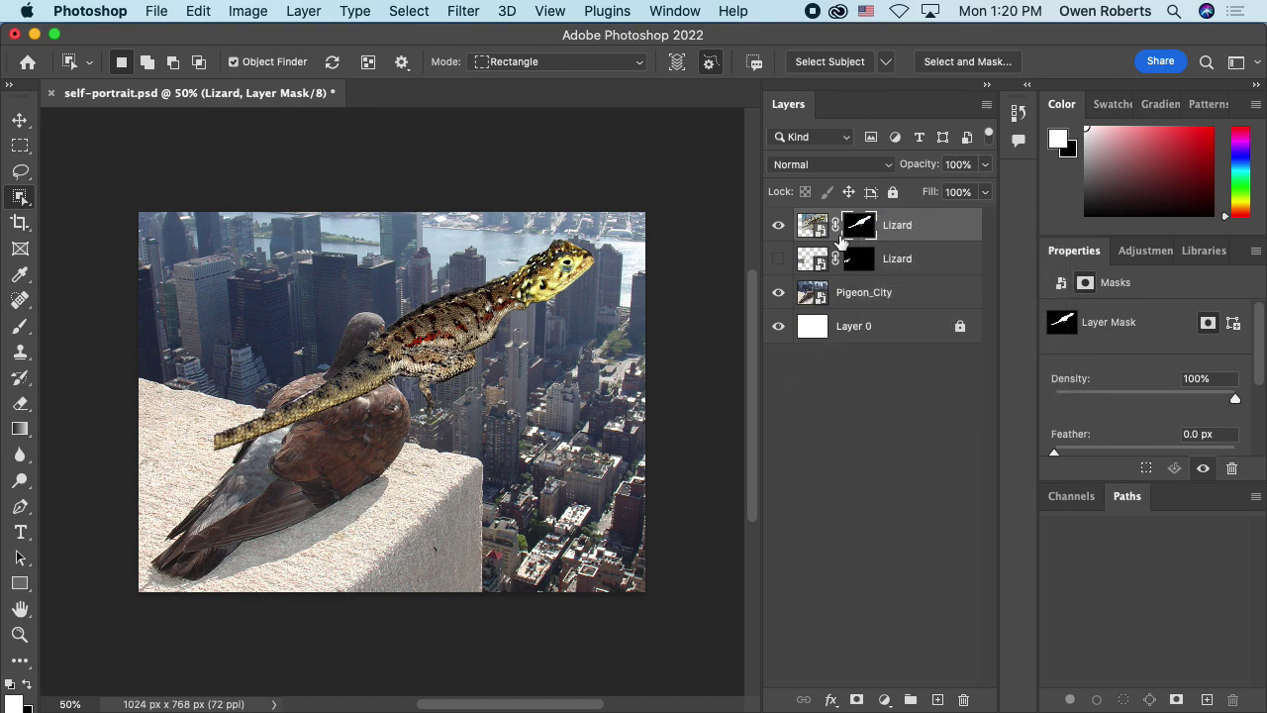
click(808, 228)
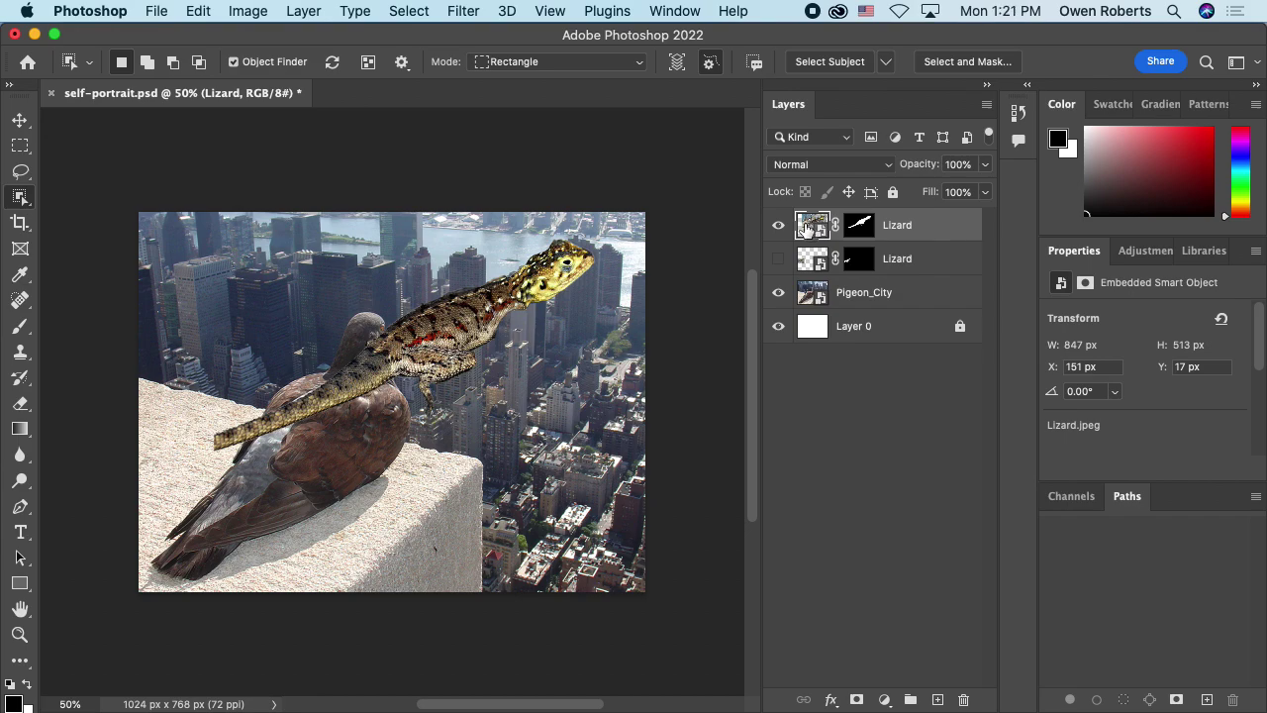
click(857, 234)
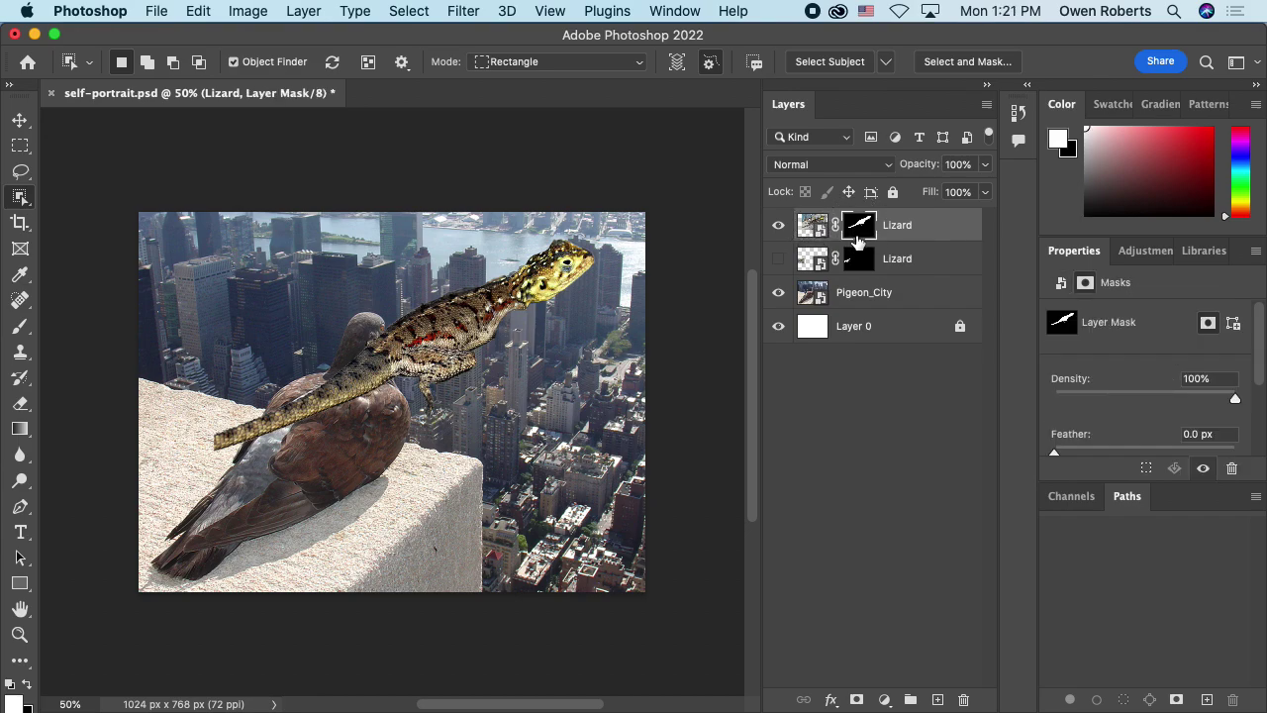
Try the Overlay view and a Quick Selection stroke beneath the lizard's neck in Select and Mask for the new Lizard mask, and cancel.
double_click(856, 234)
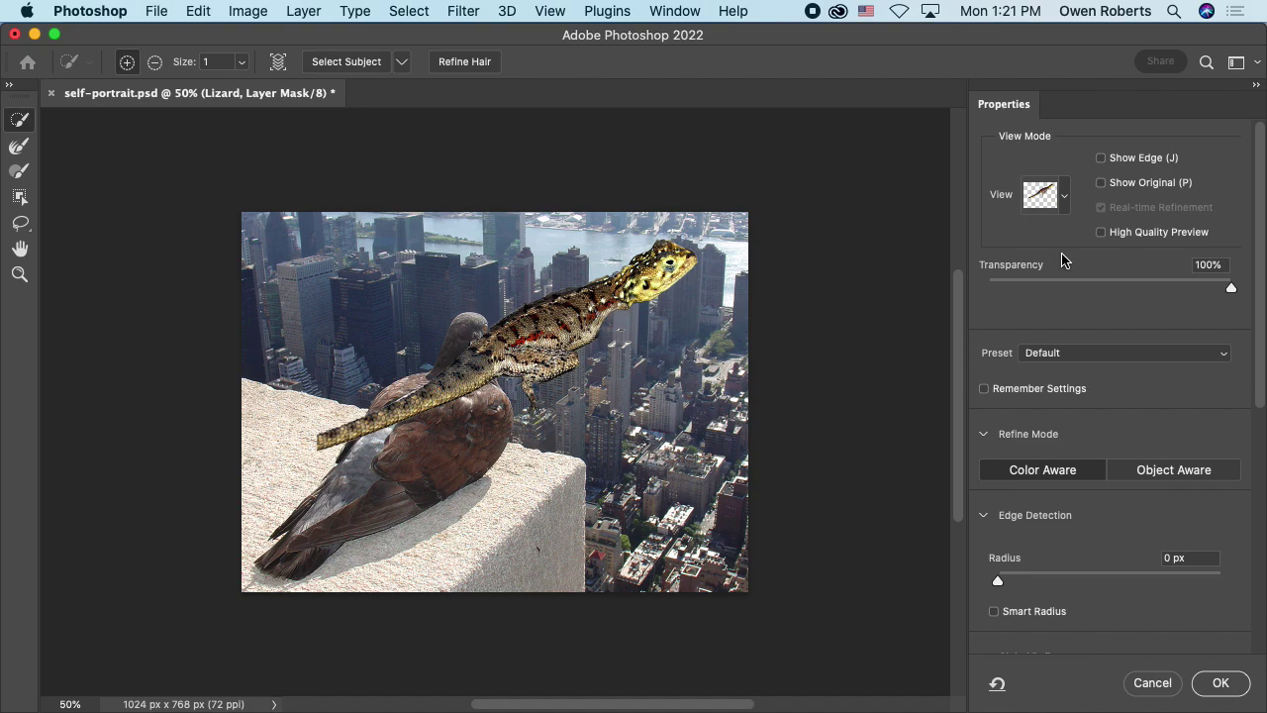
click(1064, 203)
click(1010, 318)
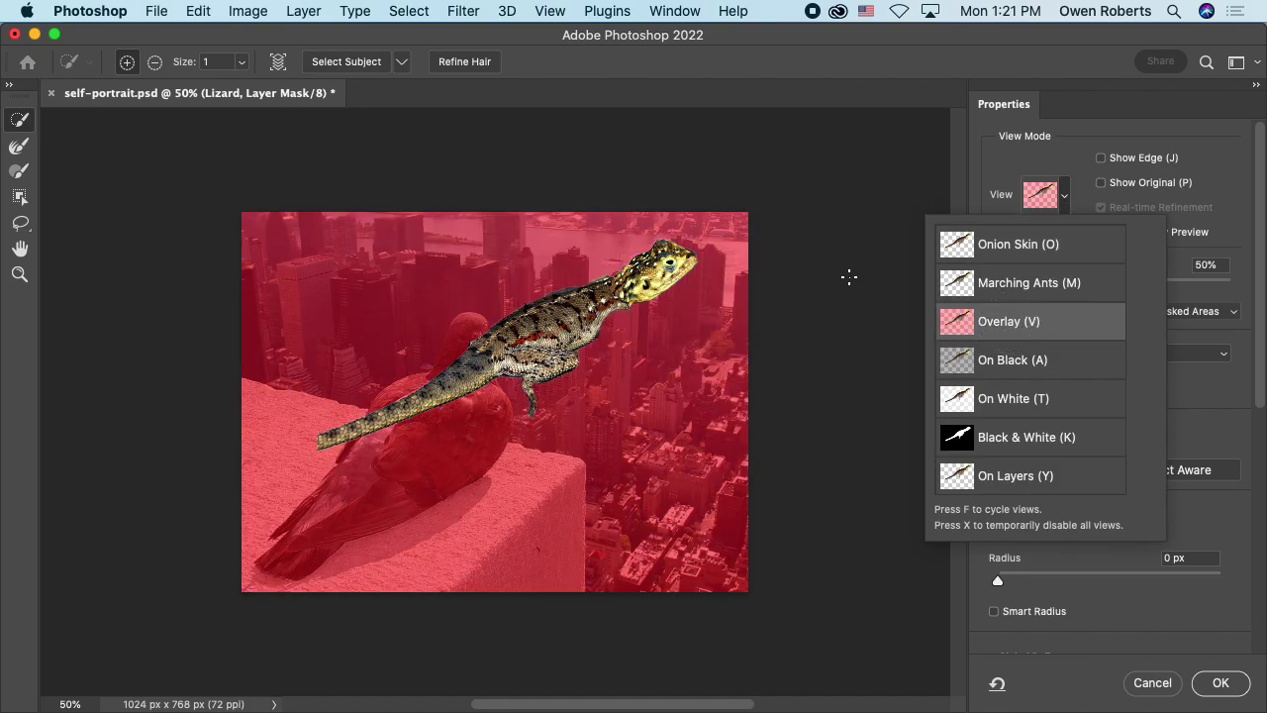
click(1067, 196)
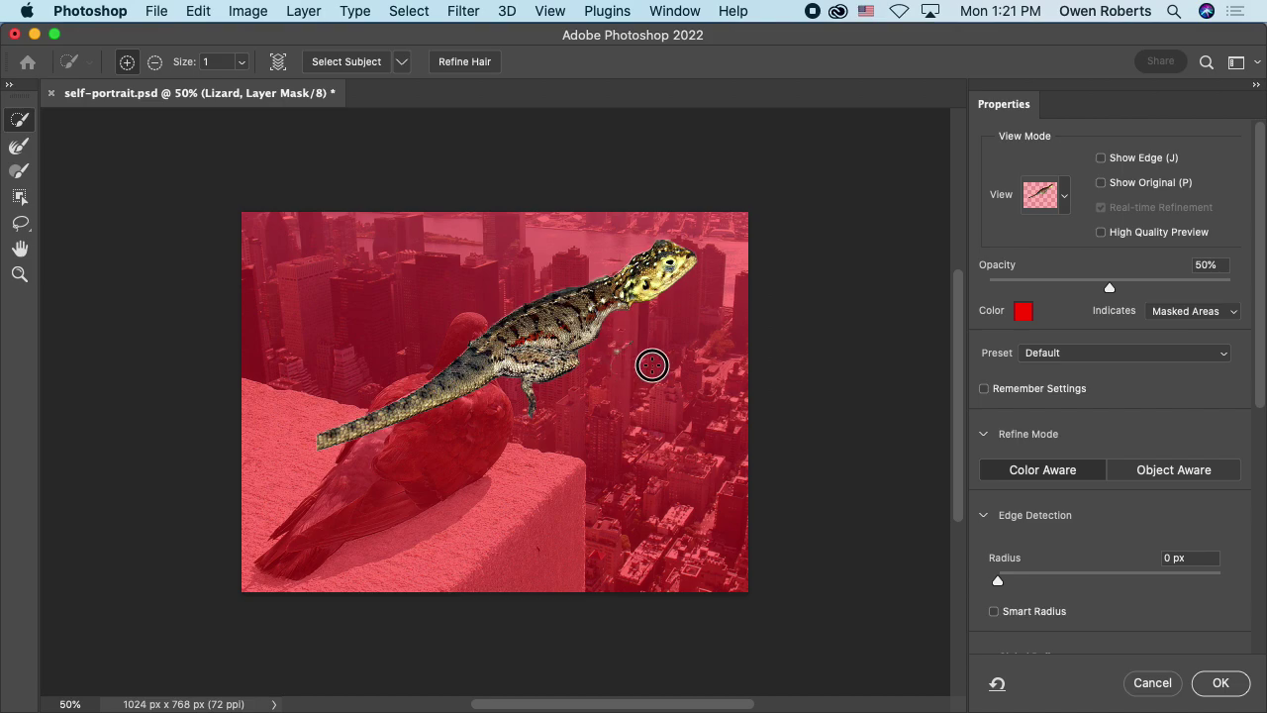
mouse_move(653, 362)
mouse_down()
mouse_move(632, 317)
mouse_move(587, 347)
mouse_move(592, 362)
mouse_move(655, 370)
mouse_move(639, 325)
mouse_up()
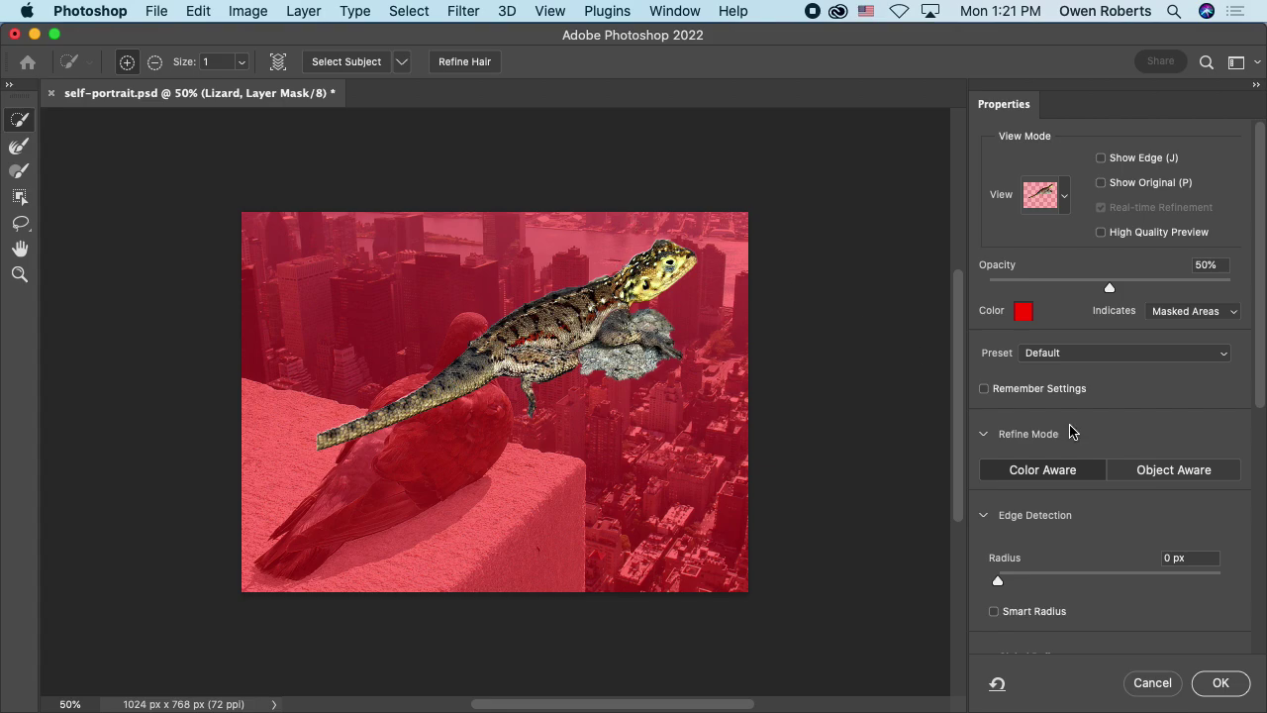
click(1147, 682)
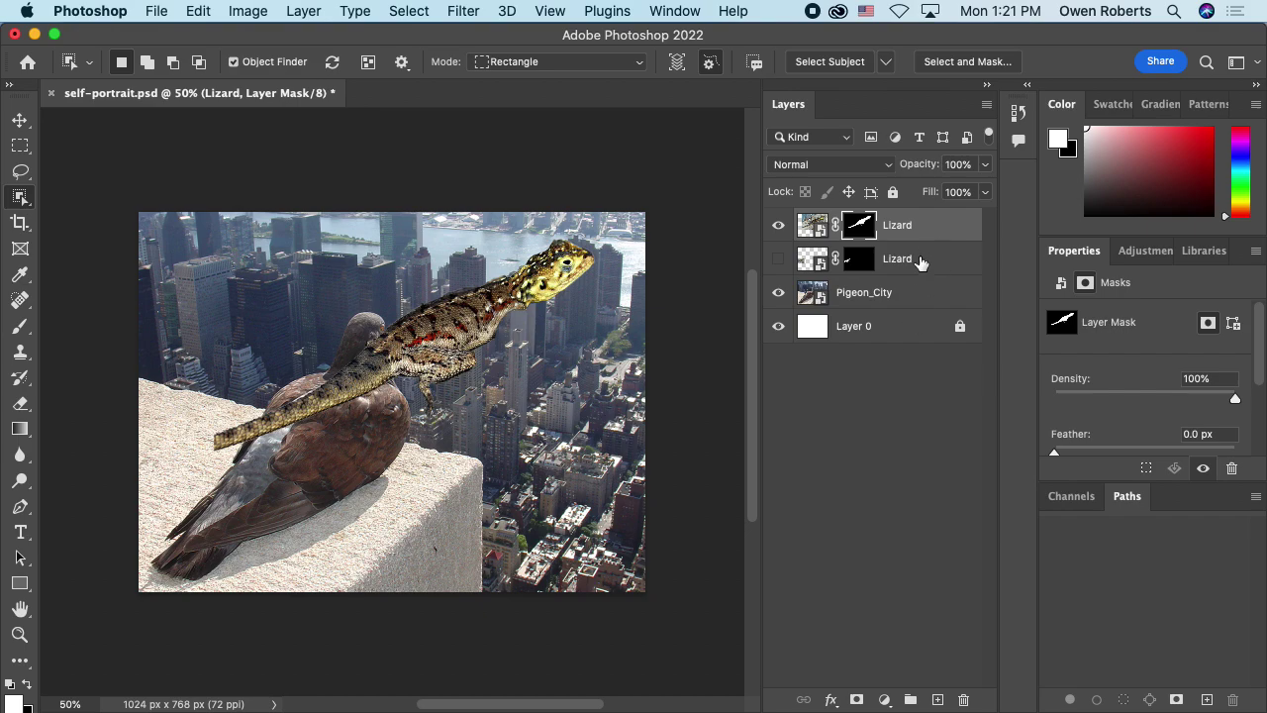
Delete the newly placed Lizard layer and show the original small Lizard layer.
click(935, 230)
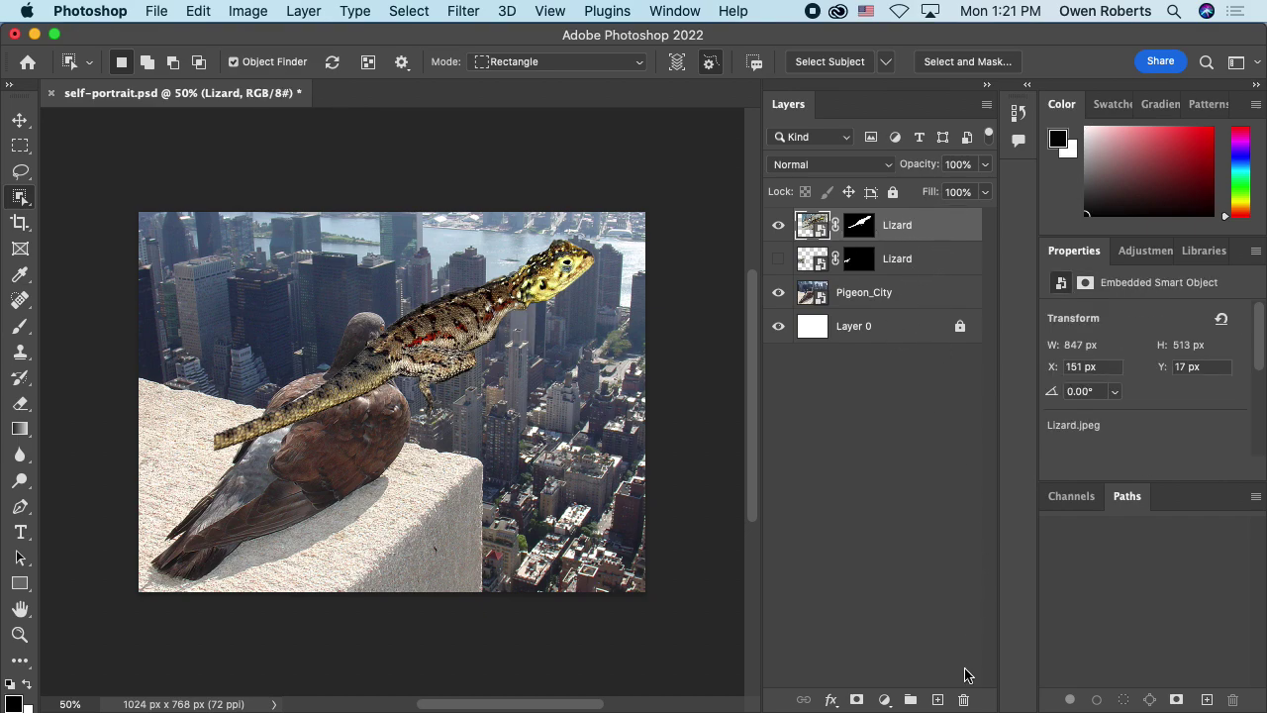
click(964, 700)
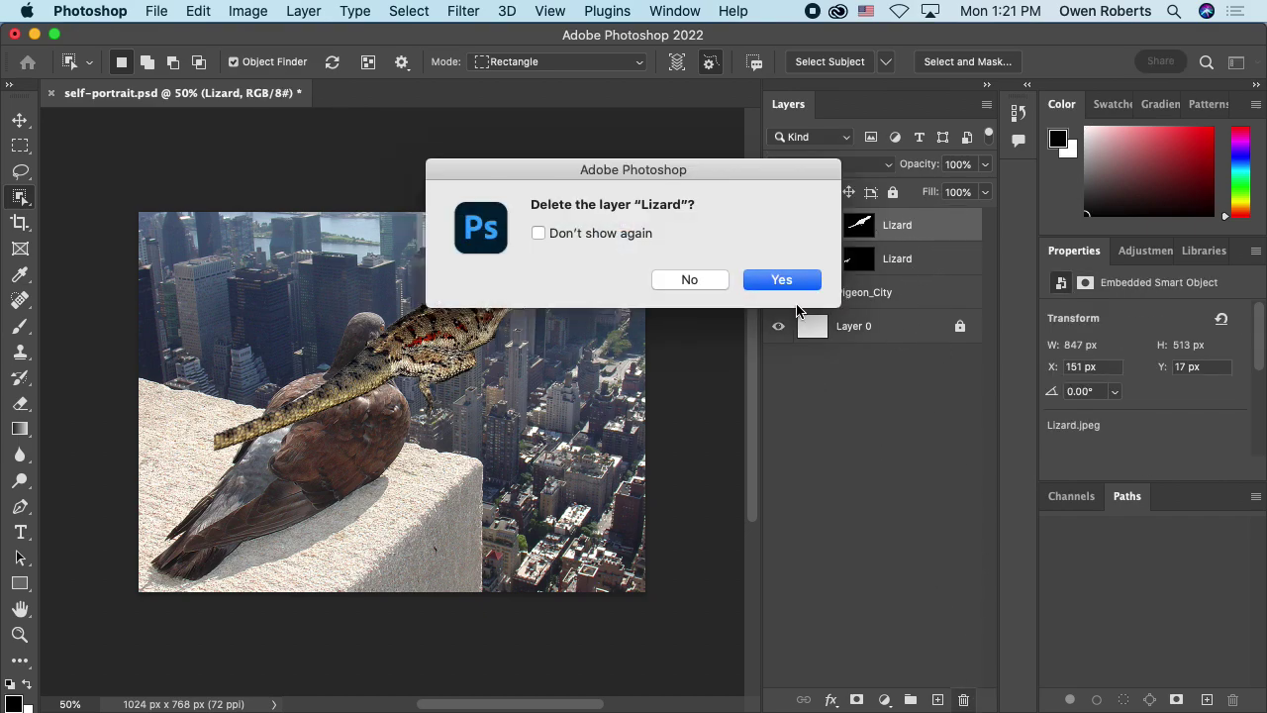
click(804, 281)
click(778, 225)
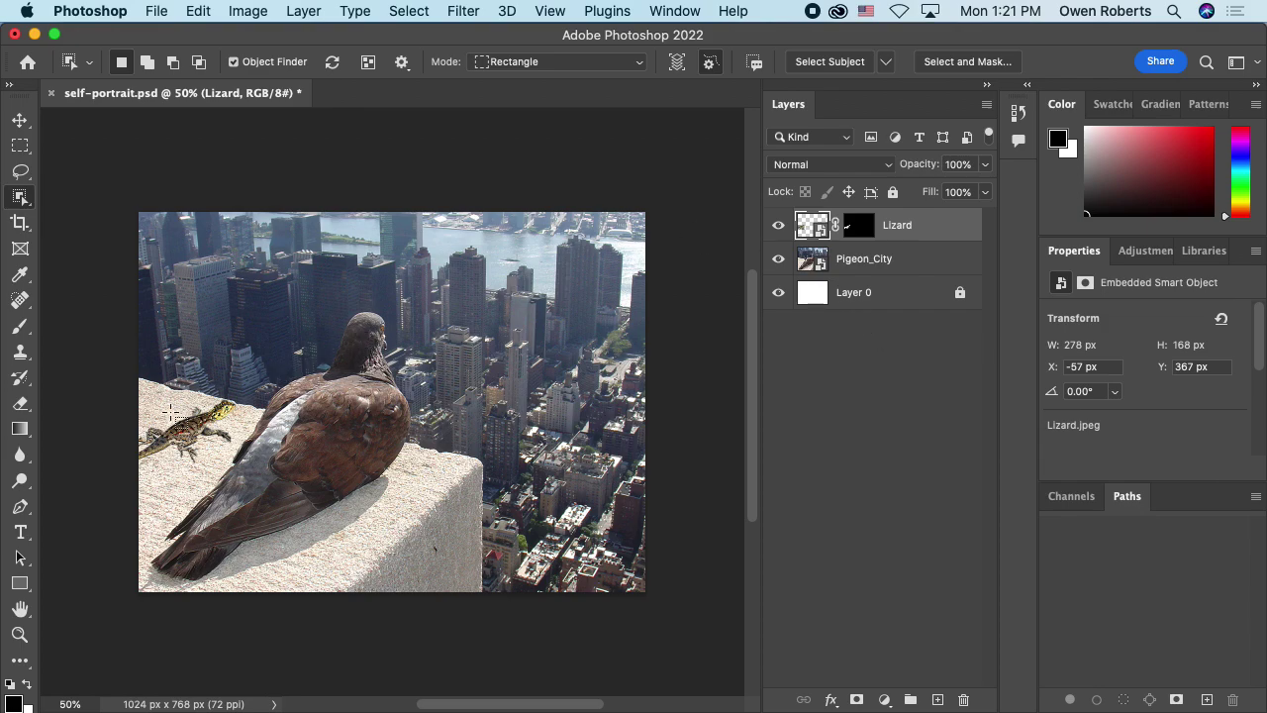
Examine the small lizard on the ledge and the whole composite at different magnifications, ending on the lizard at 200%.
scroll(174, 416, up, 5)
scroll(253, 428, down, 10)
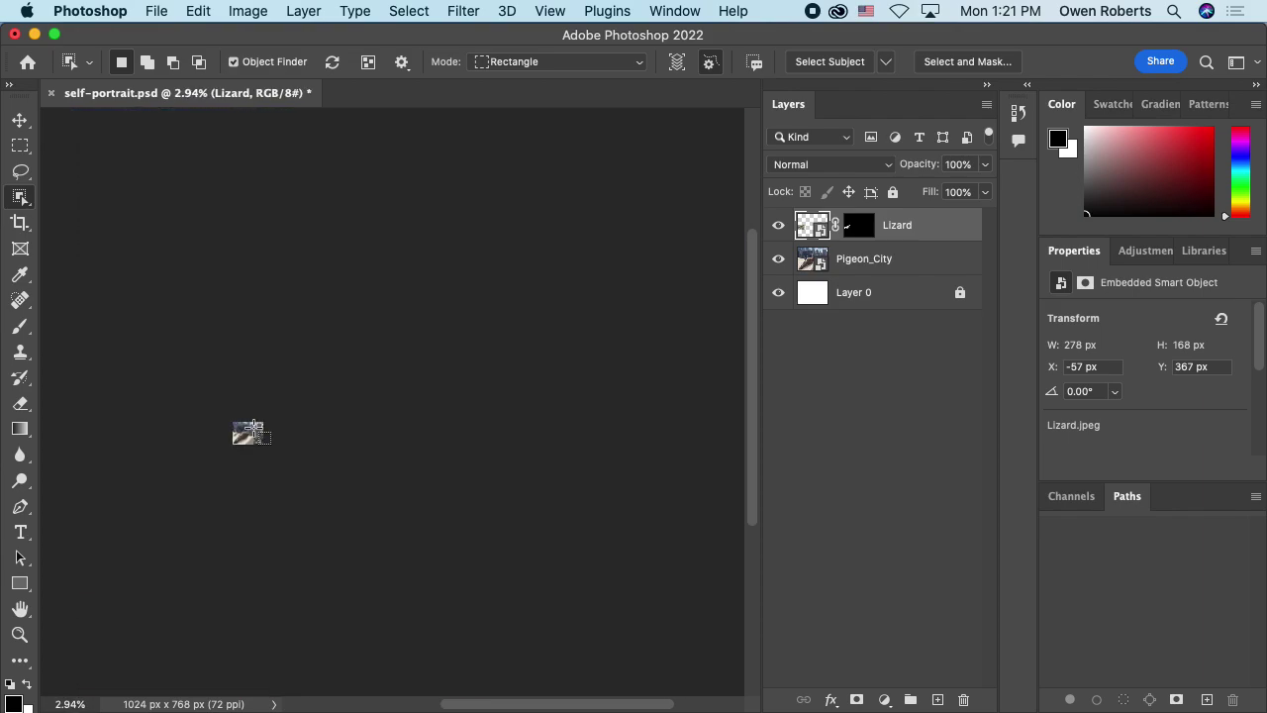
key(super+0)
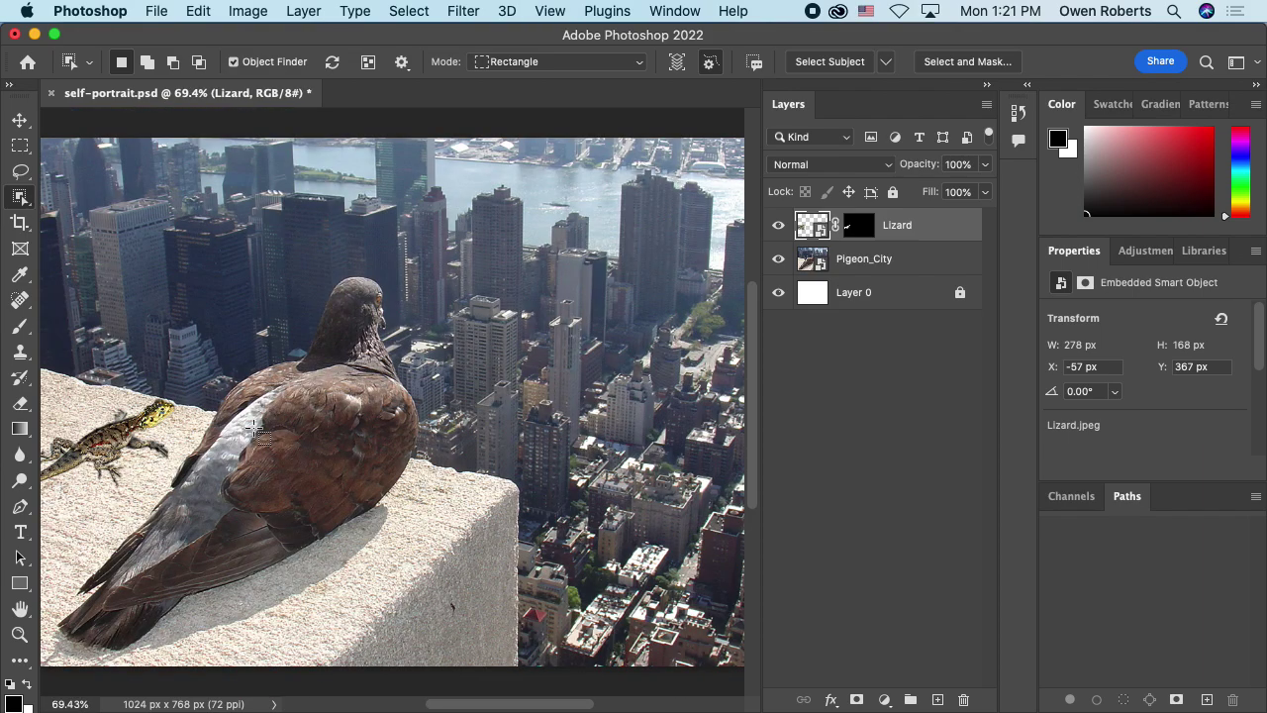
scroll(255, 427, left, 10)
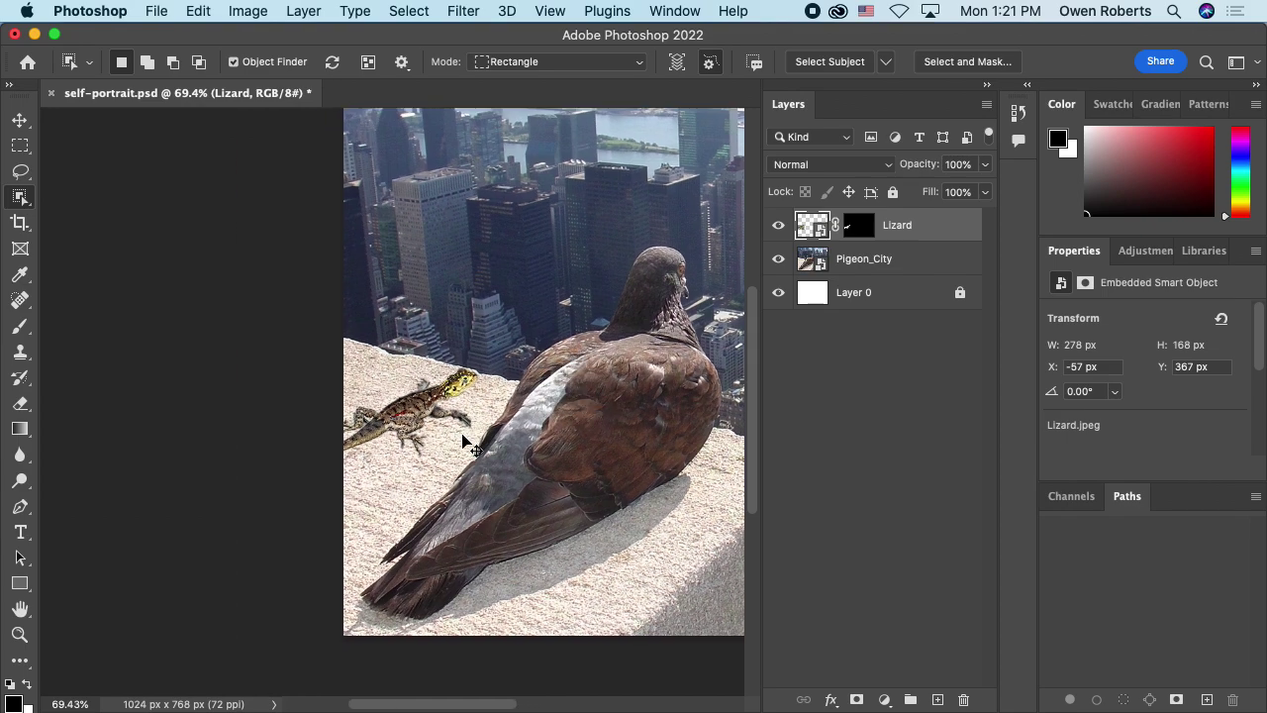
key(super+1)
key(super+plus)
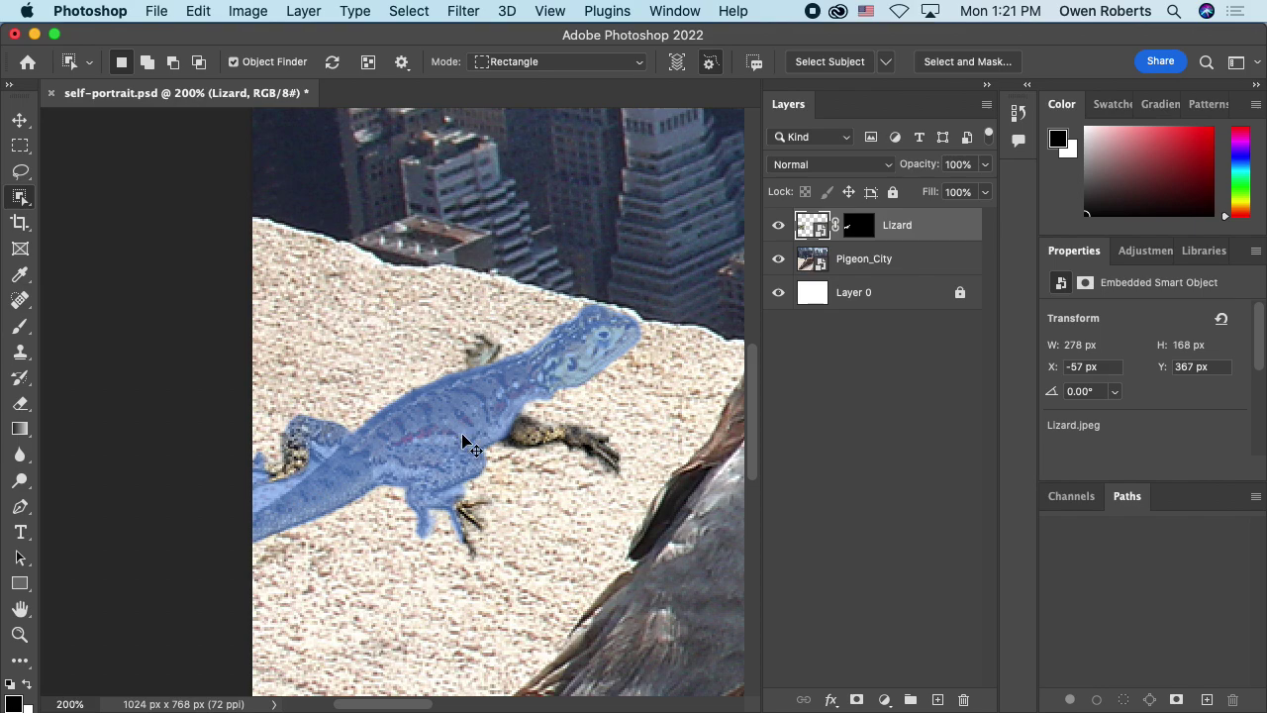
key(super+0)
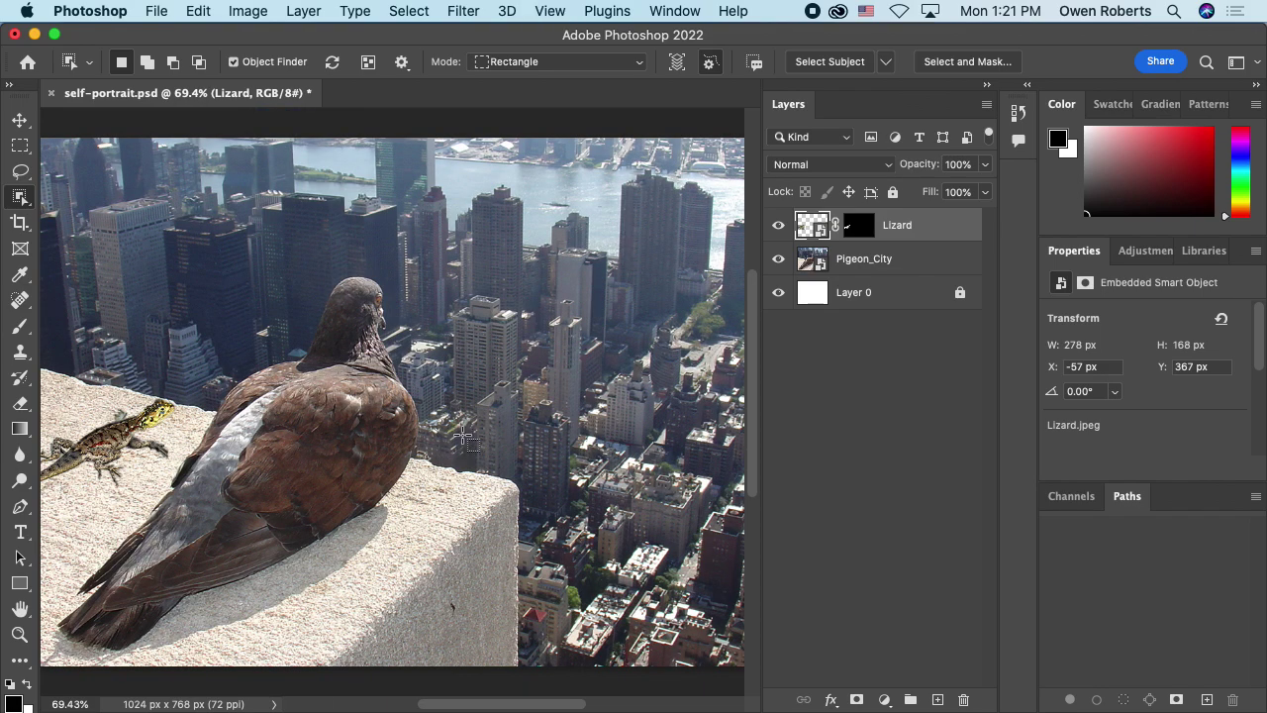
key(super+1)
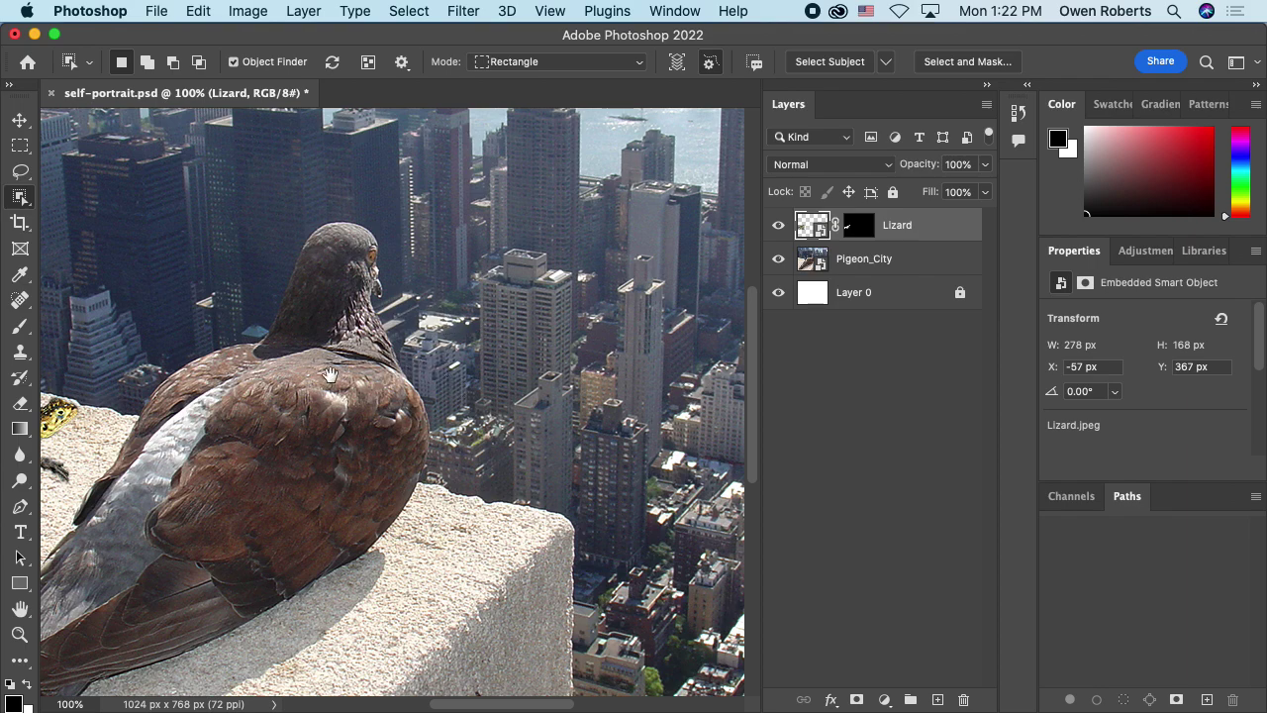
drag(330, 374, 379, 454)
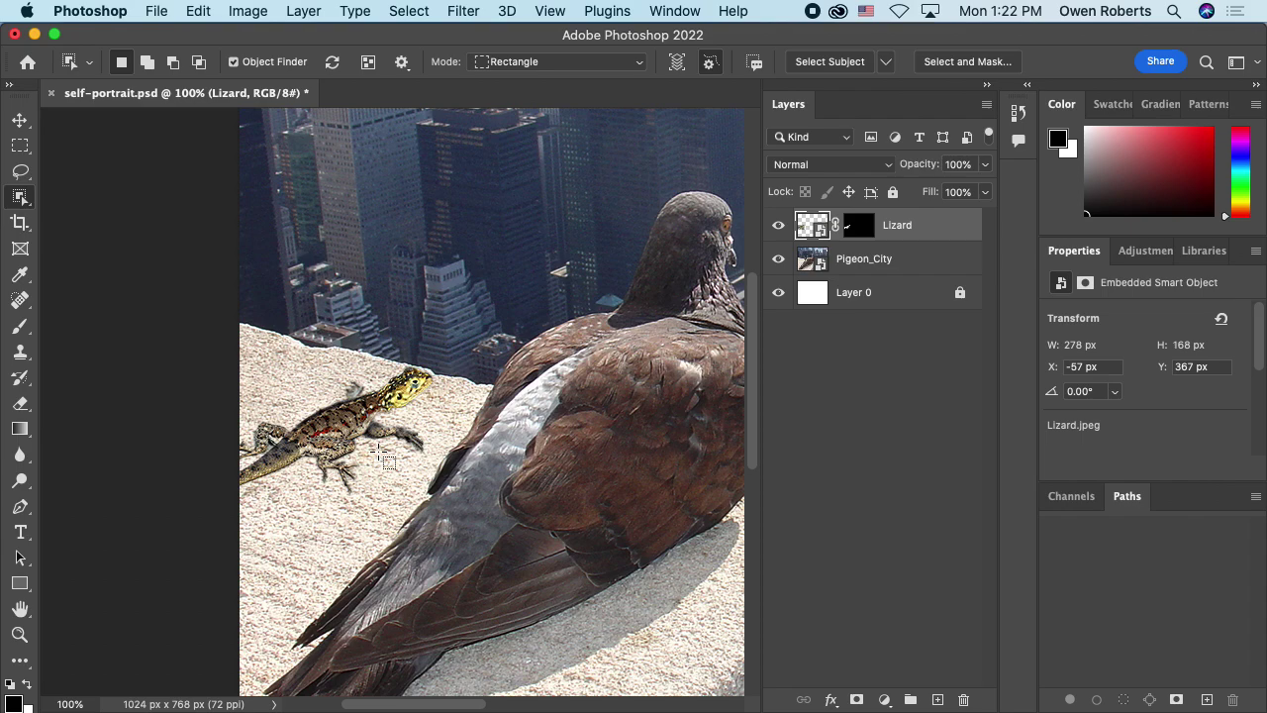
key(super+minus)
key(super+minus)
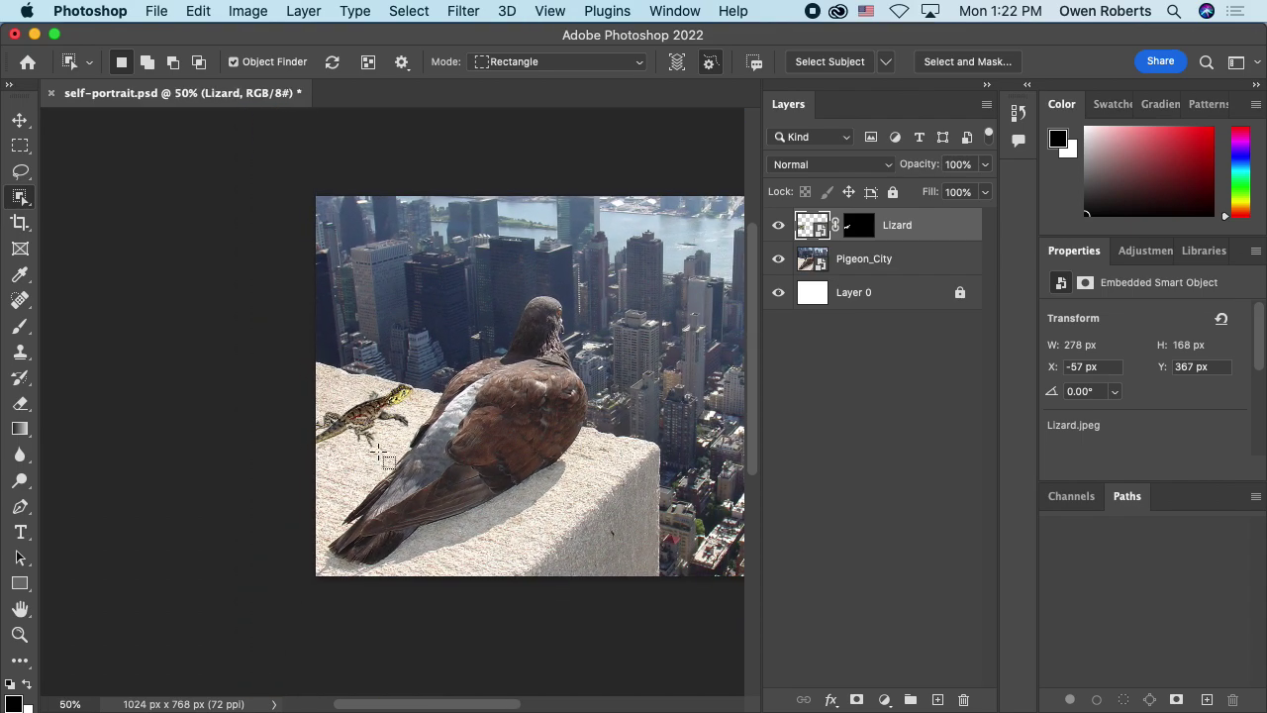
key(super+minus)
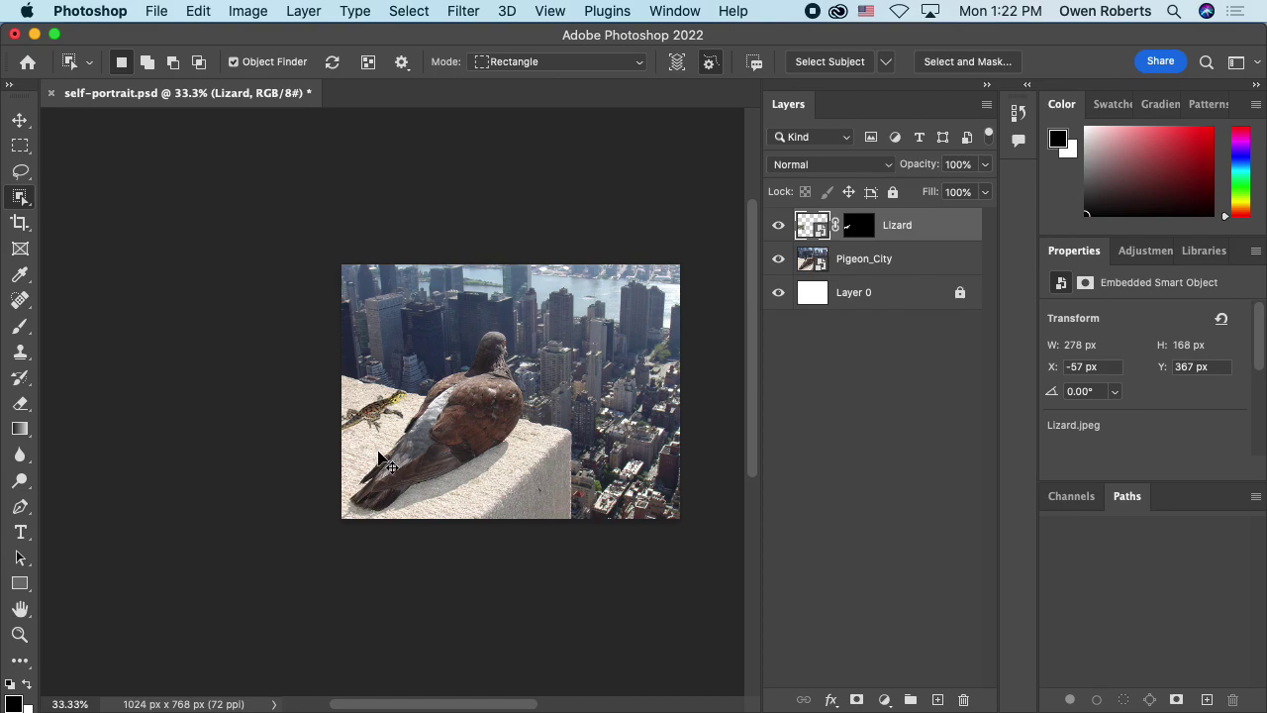
key(super+equal)
key(super+equal)
key(super+equal)
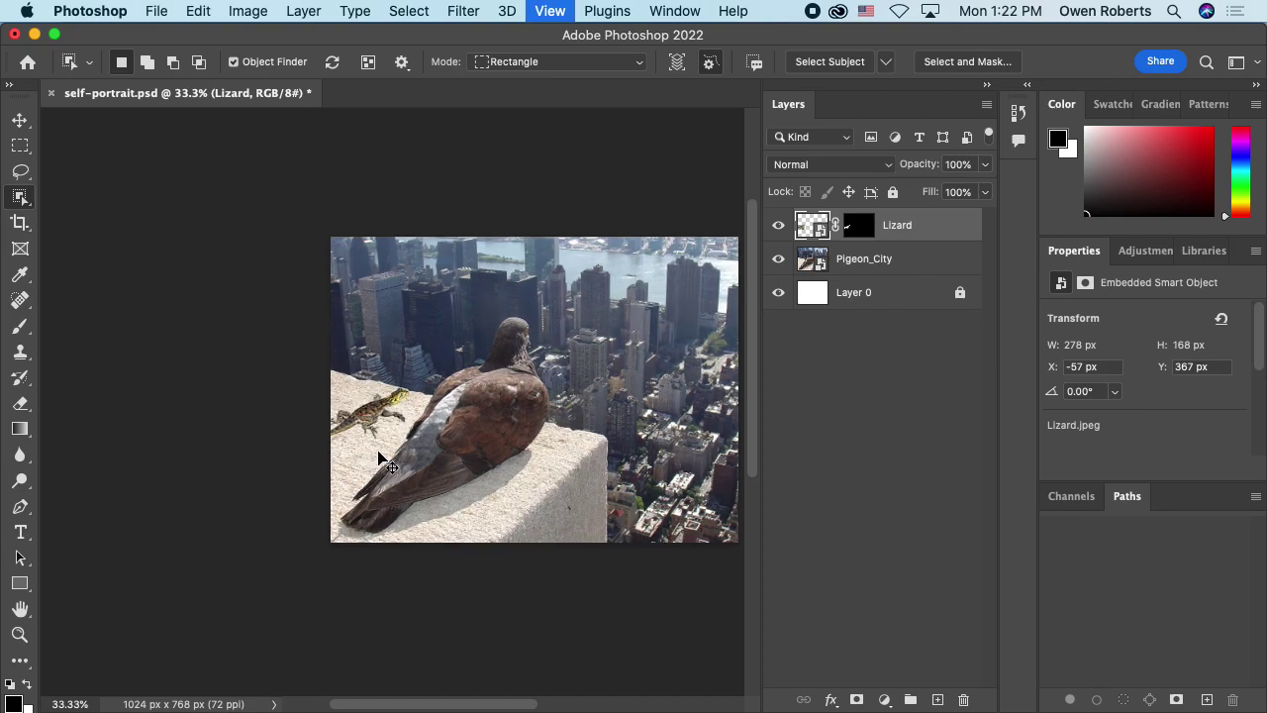
key(super+minus)
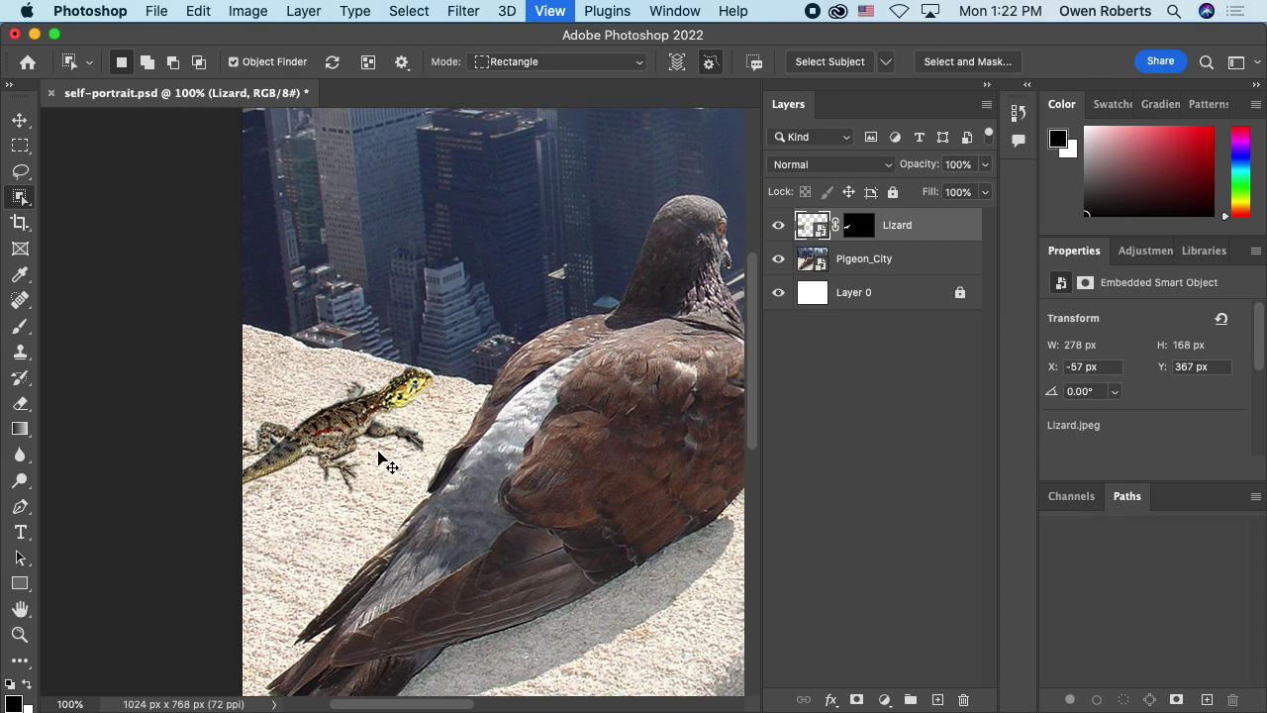
key(super+equal)
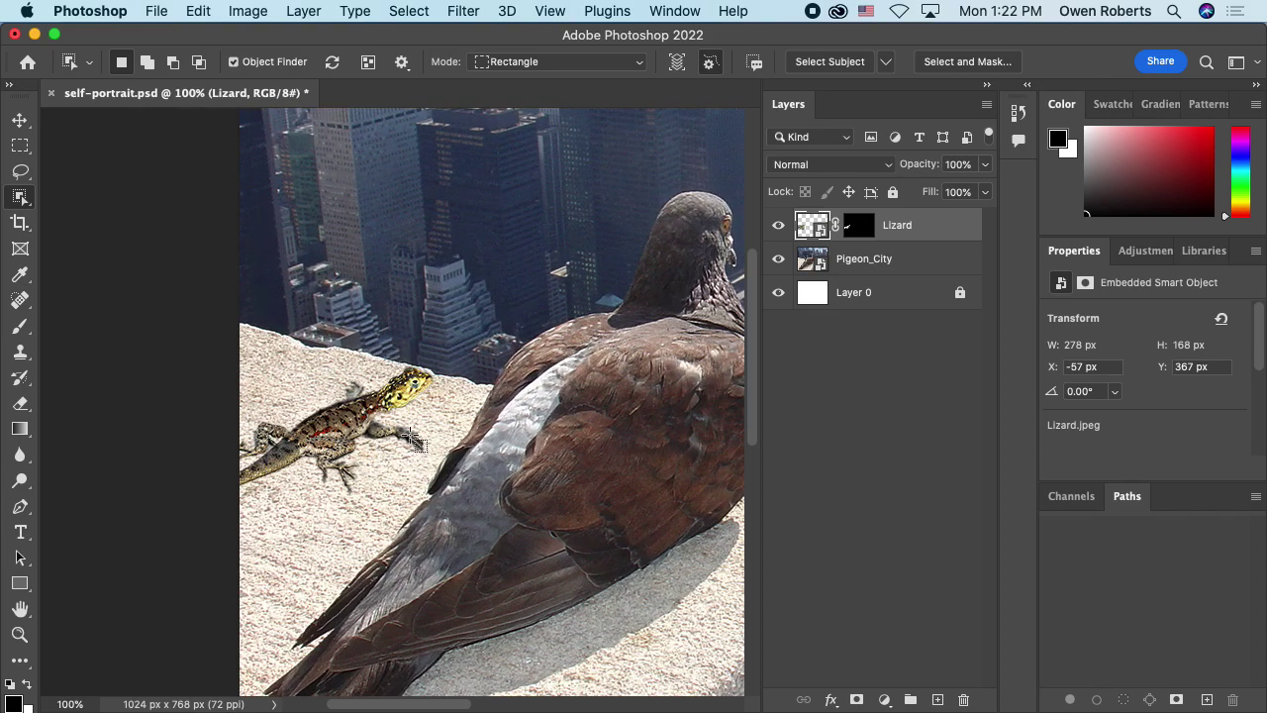
drag(500, 375, 475, 416)
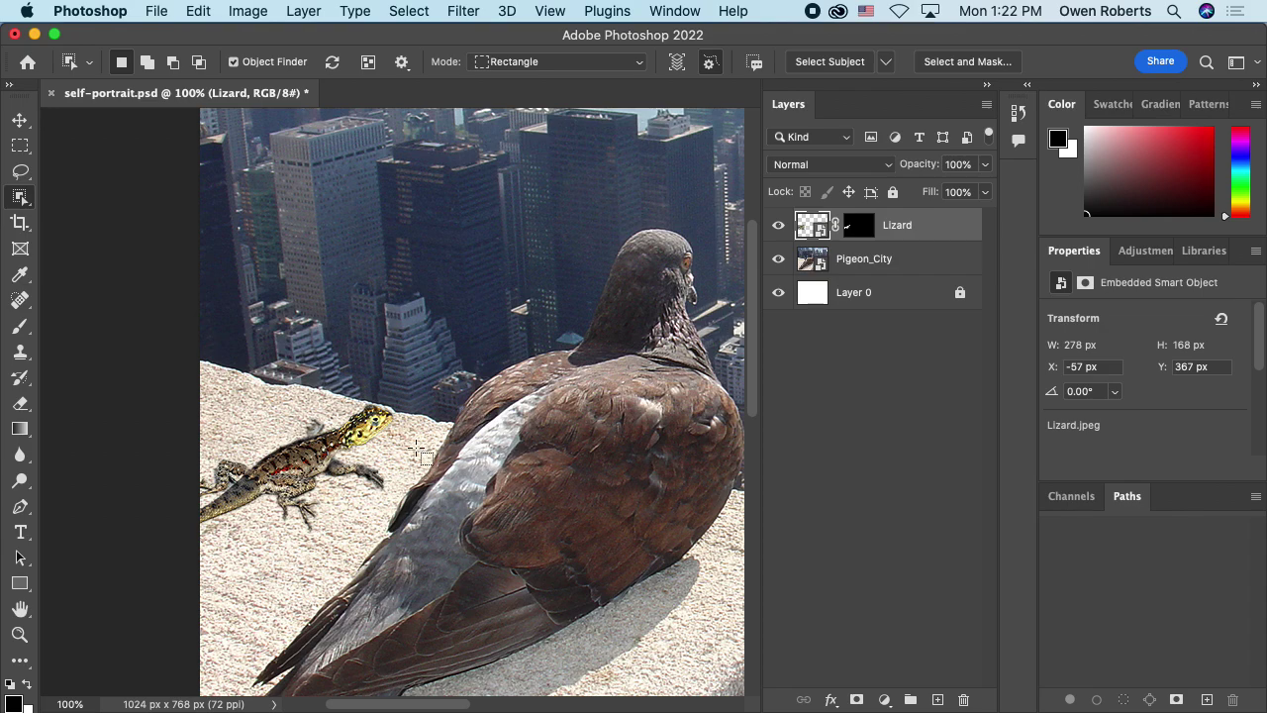
scroll(475, 414, left, 7)
scroll(475, 414, down, 3)
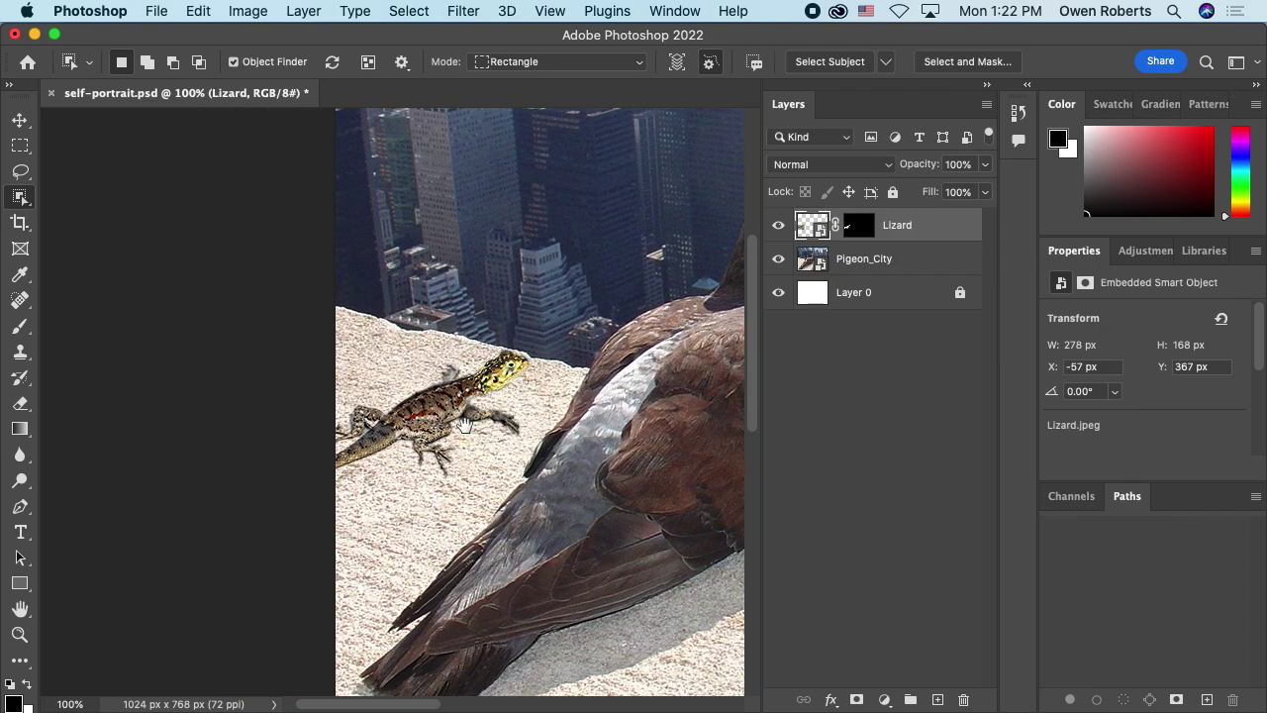
mouse_move(451, 406)
mouse_down()
mouse_move(438, 339)
mouse_move(367, 367)
mouse_move(453, 396)
mouse_up()
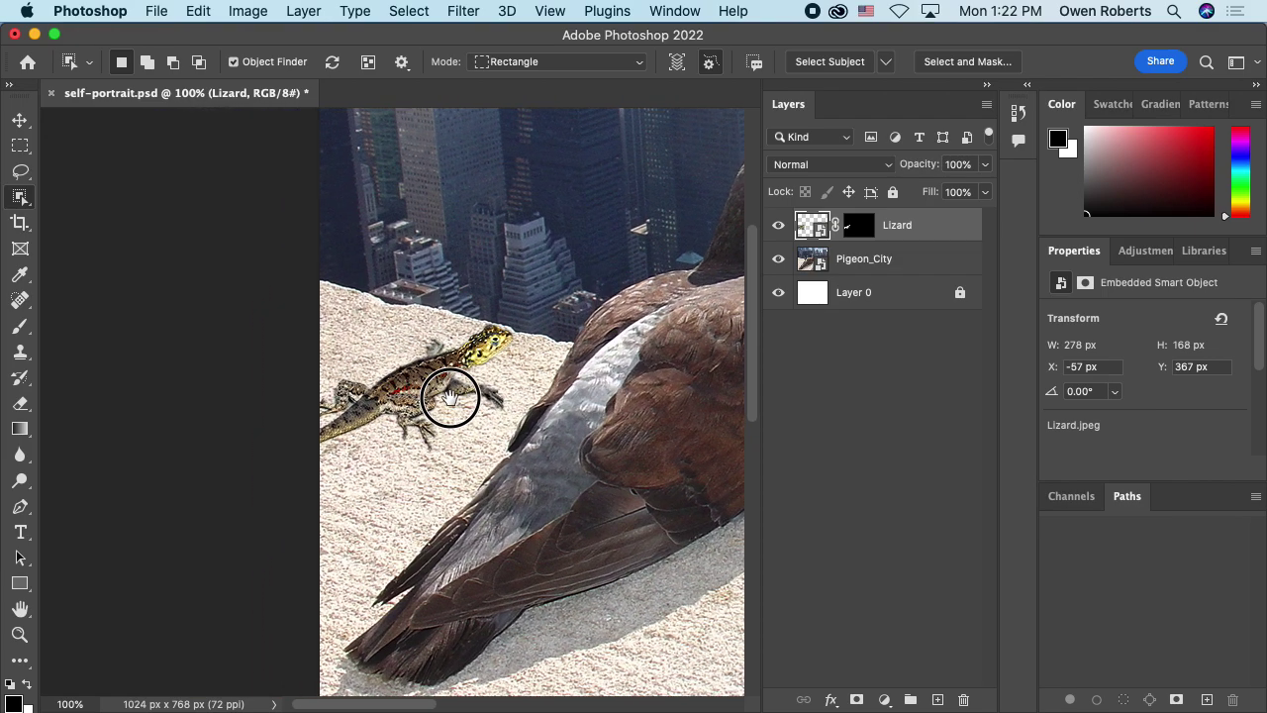
key(super+equal)
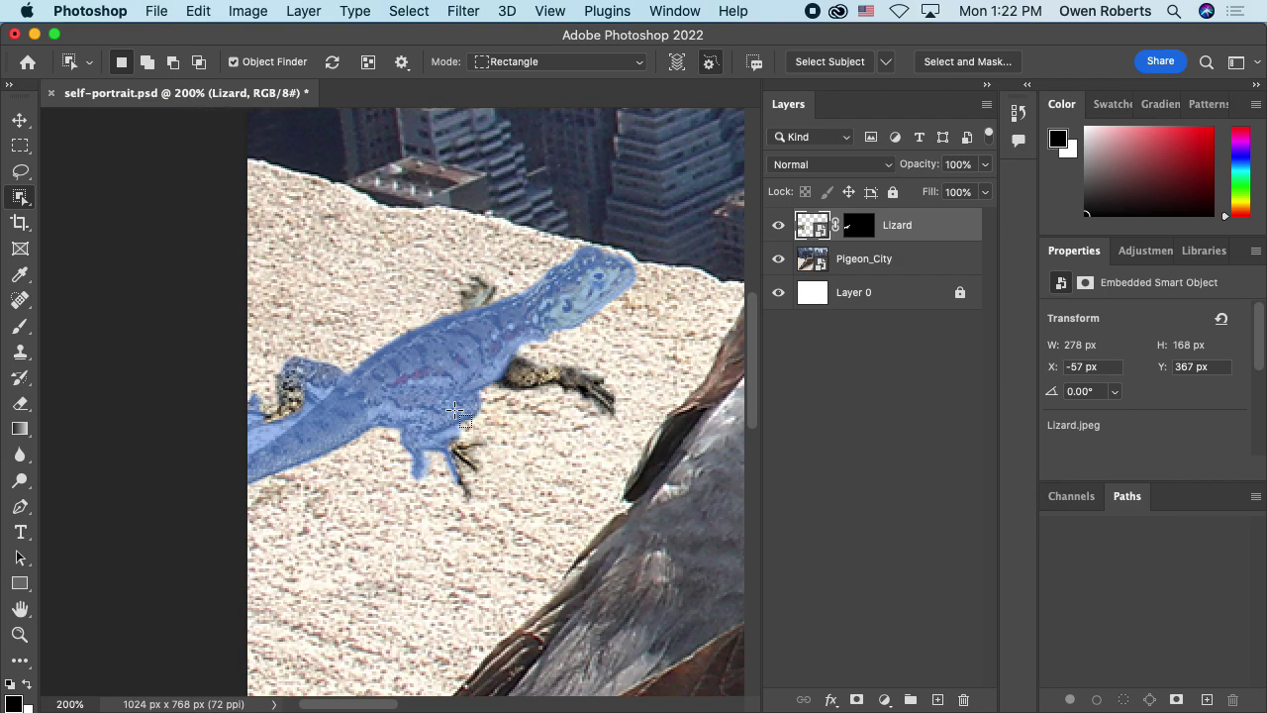
Duplicate the Lizard layer within self-portrait.psd under the name Lizard copy.
click(894, 396)
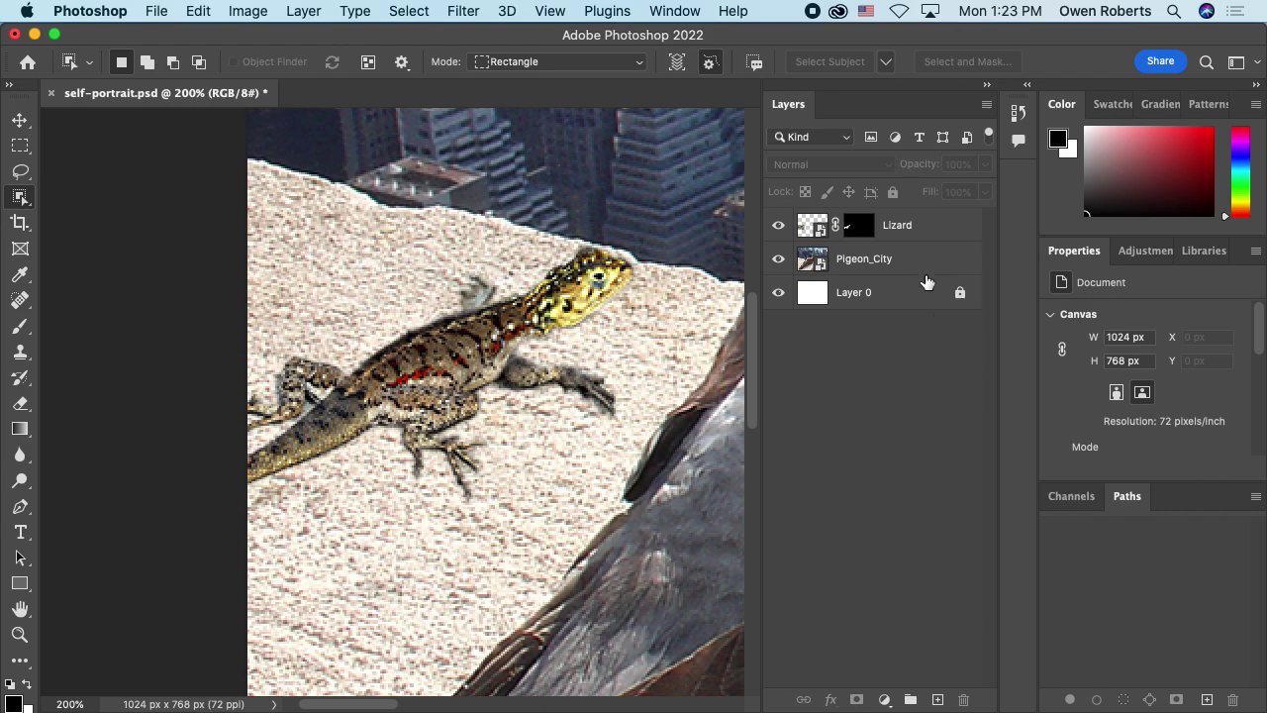
click(905, 220)
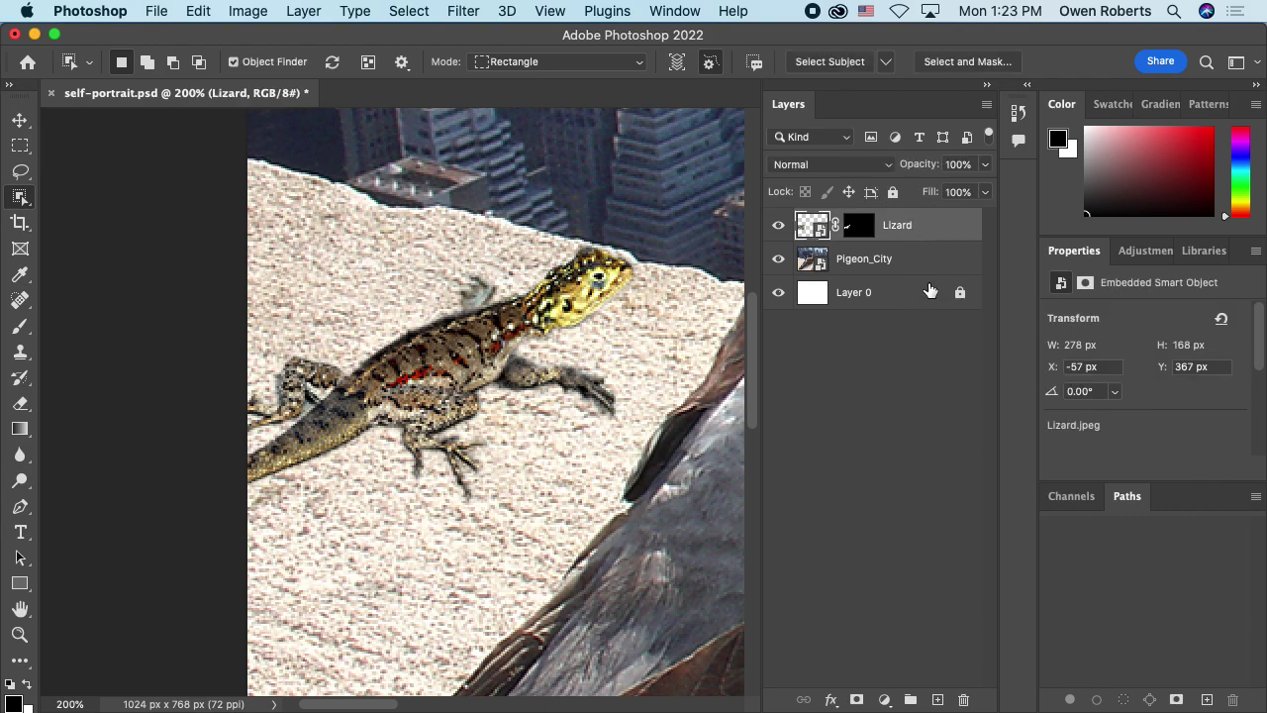
click(987, 107)
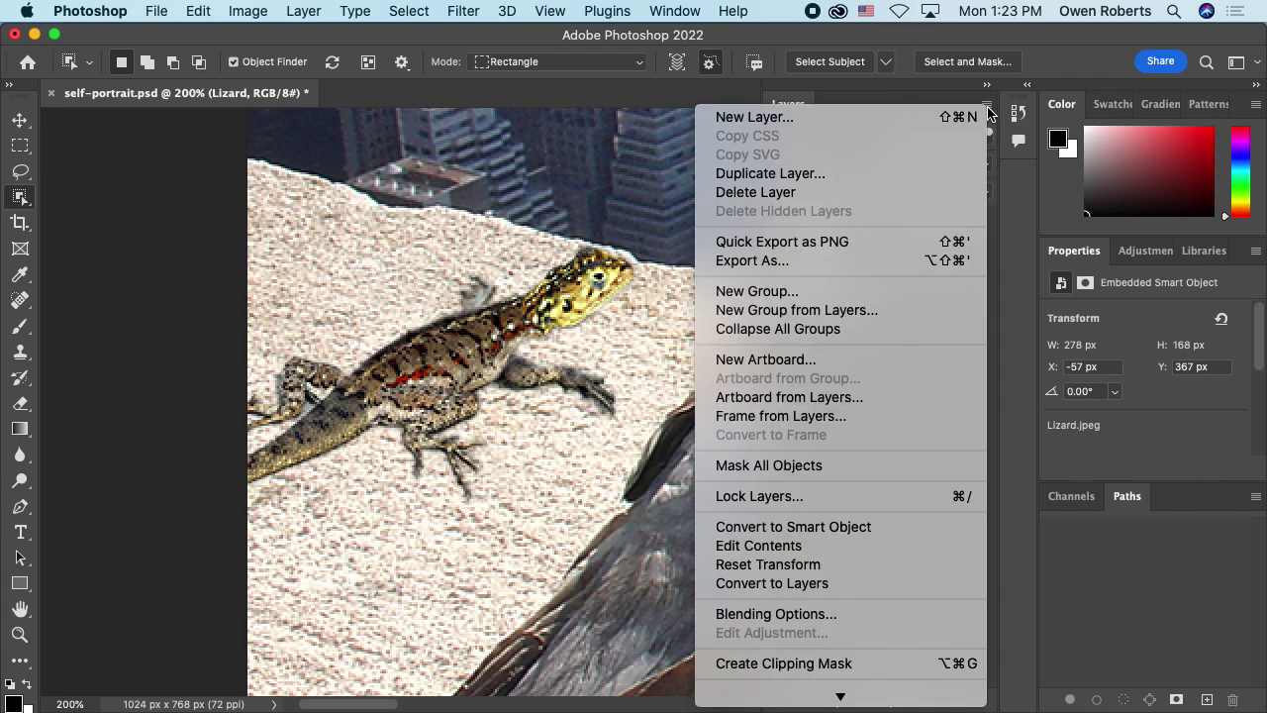
click(836, 173)
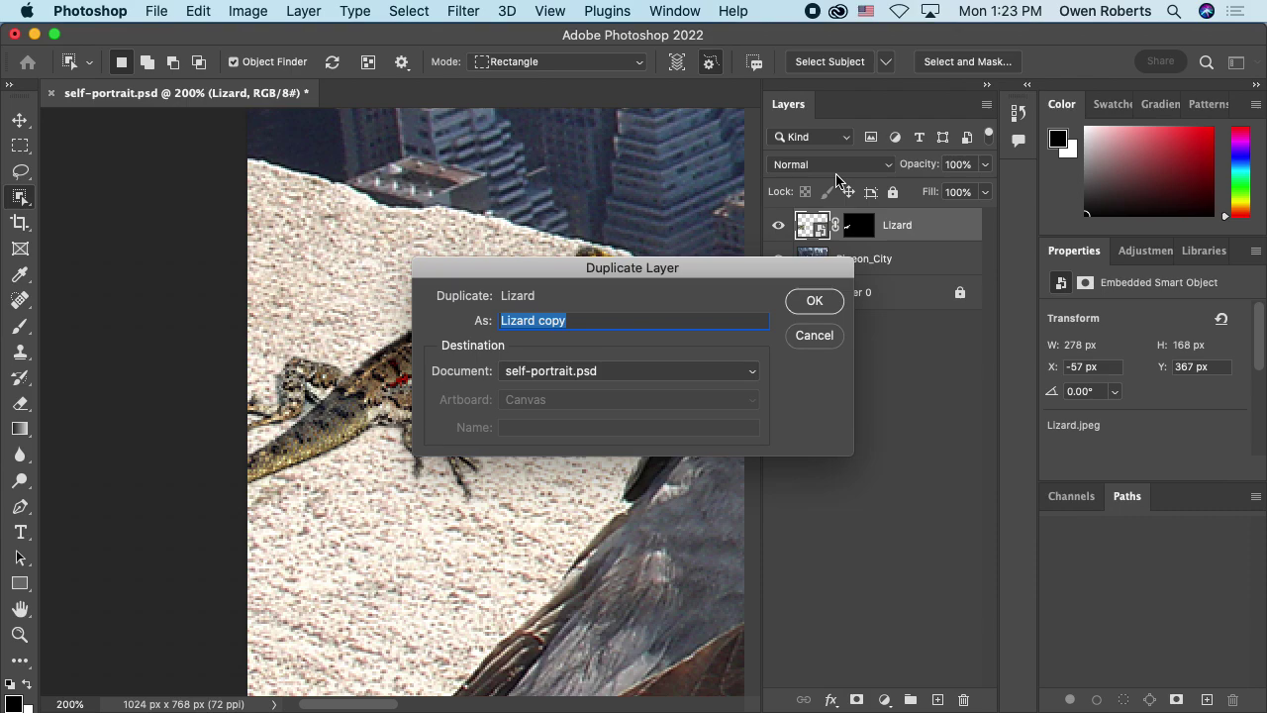
key(Return)
Hide the original Lizard layer and move it below Layer 0, leaving Lizard copy as the selected layer.
click(778, 259)
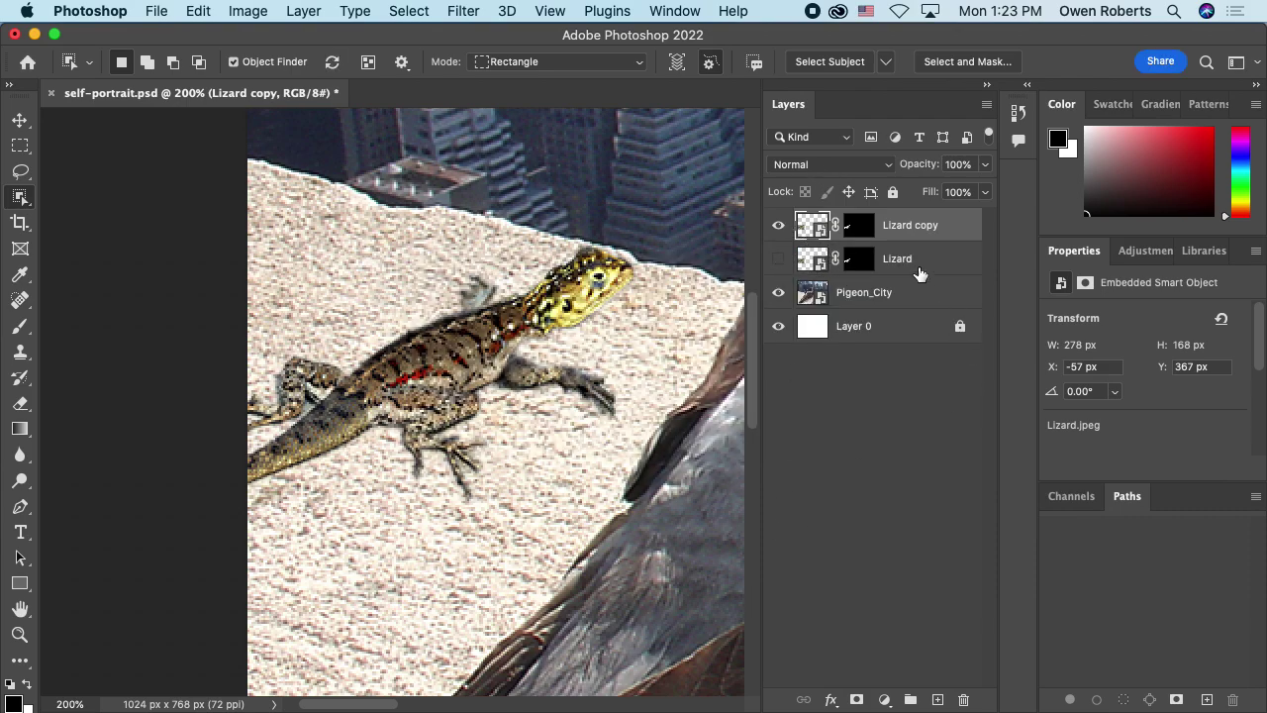
drag(917, 269, 908, 387)
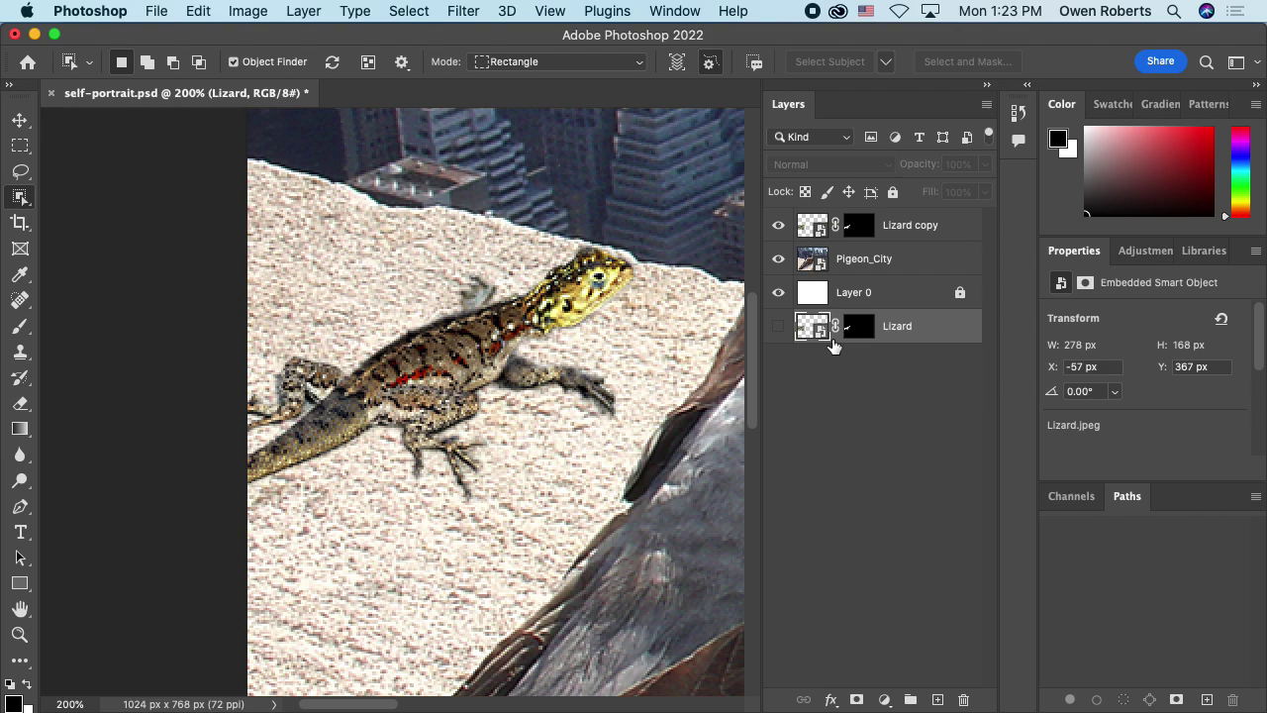
click(932, 233)
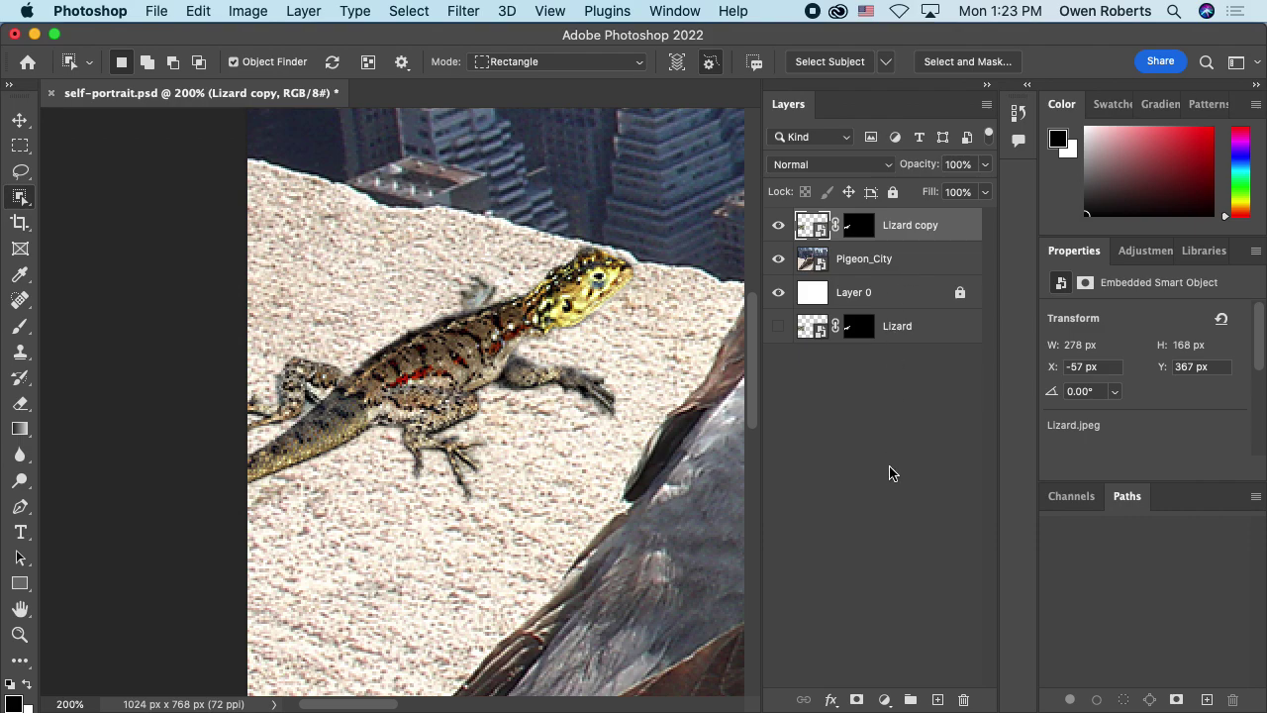
Explore the opacity control and preview blend modes such as Hard Mix on Lizard copy, keeping Normal at 100% opacity.
click(849, 174)
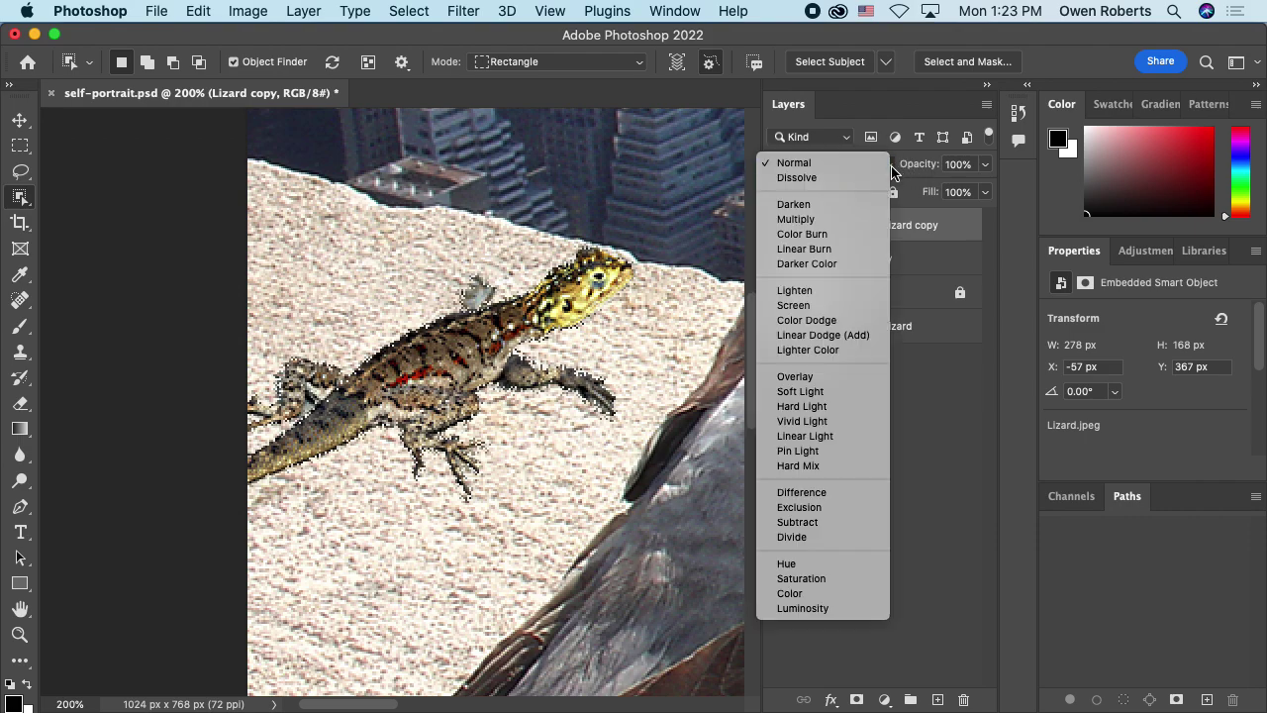
click(884, 171)
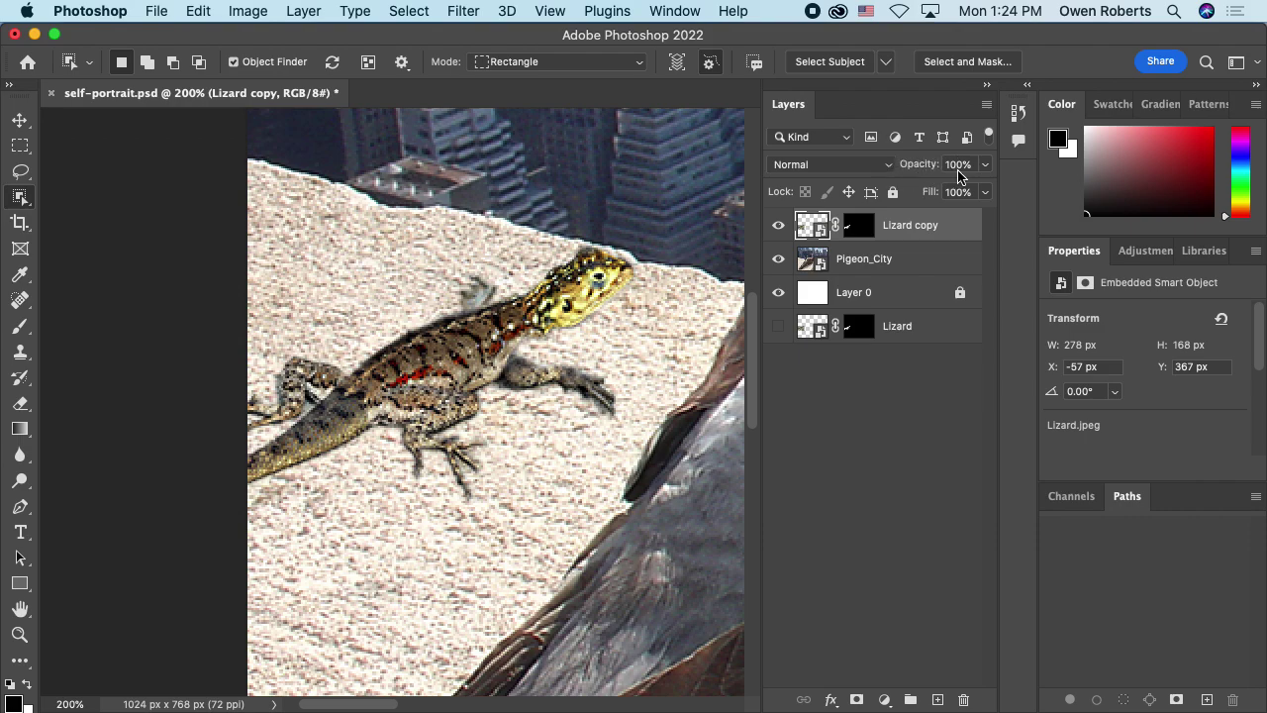
click(985, 164)
mouse_move(976, 192)
mouse_down()
mouse_move(897, 190)
mouse_move(978, 188)
mouse_up()
click(988, 178)
click(886, 166)
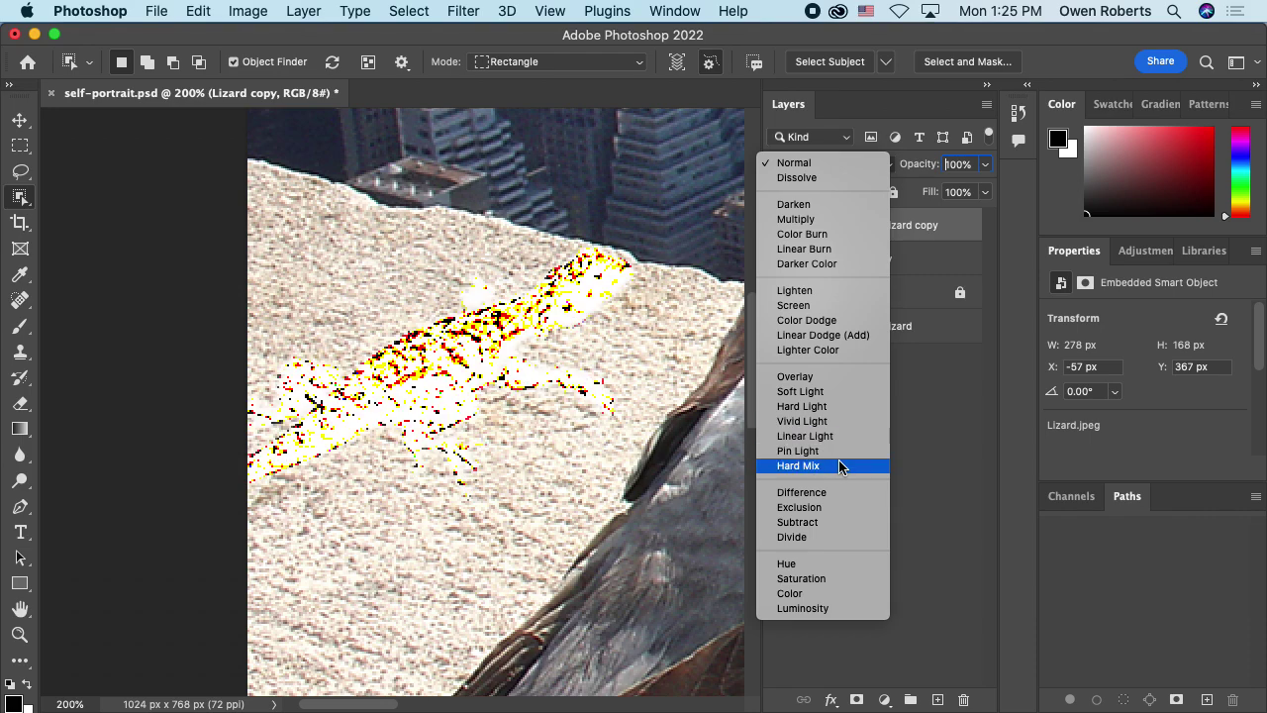
click(818, 156)
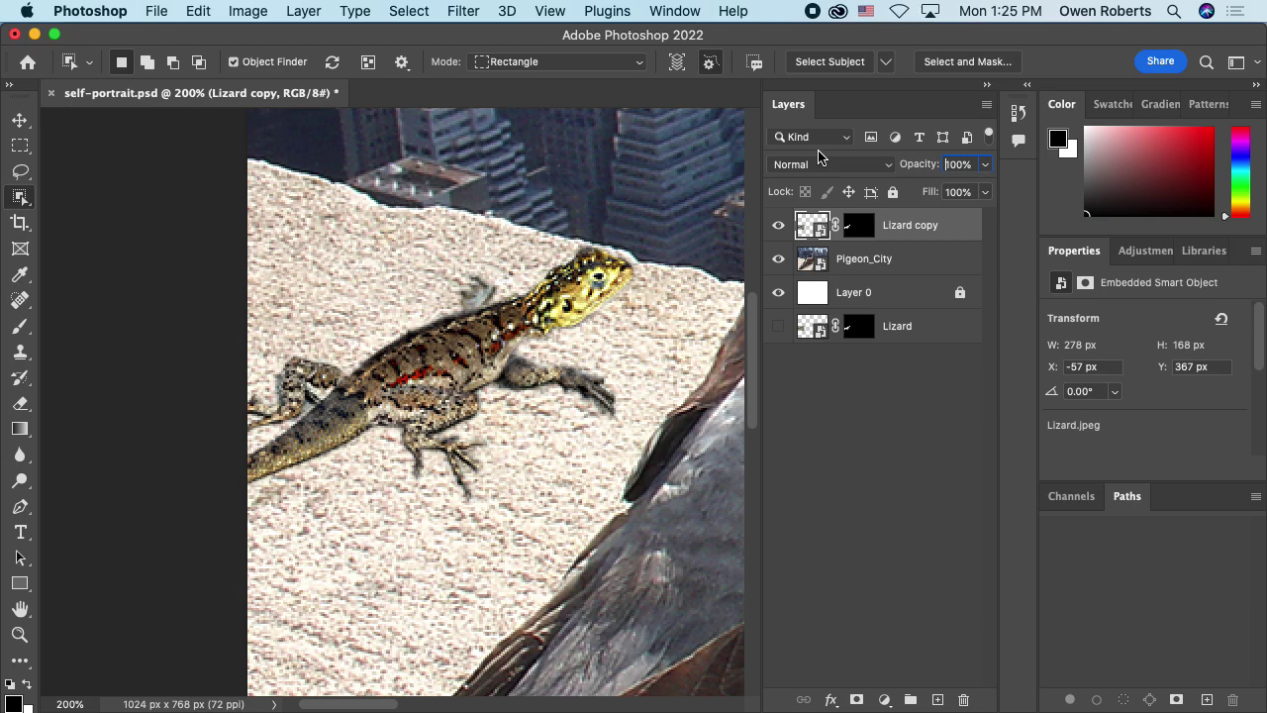
Examine the lizard's individual pixels at very high magnification and review the available blend modes, keeping Lizard copy on Normal.
scroll(514, 356, up, 15)
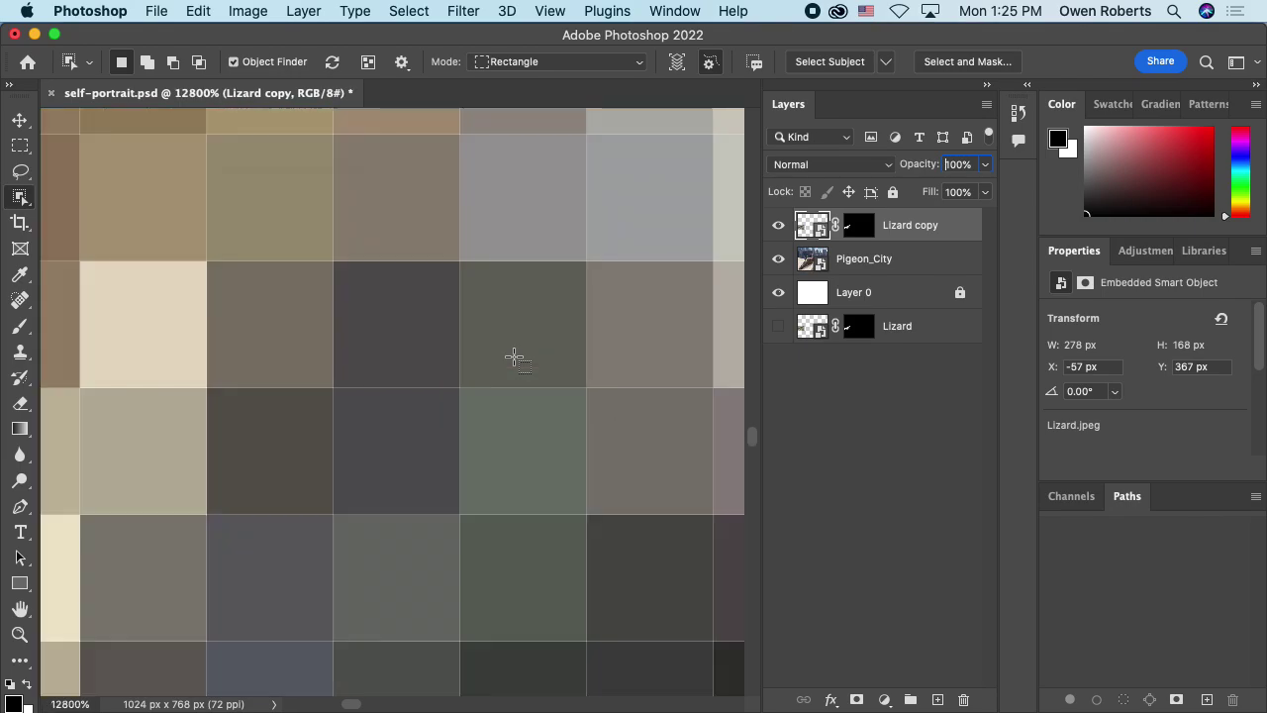
scroll(514, 357, down, 8)
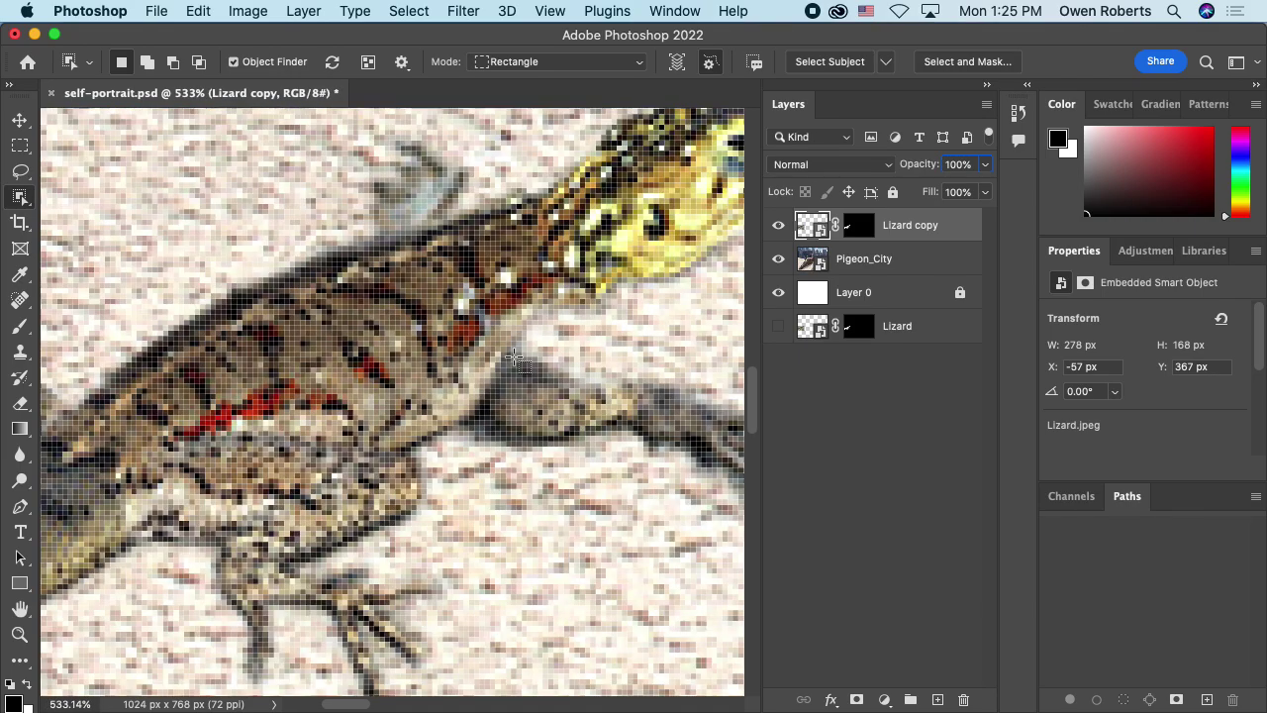
scroll(514, 356, up, 12)
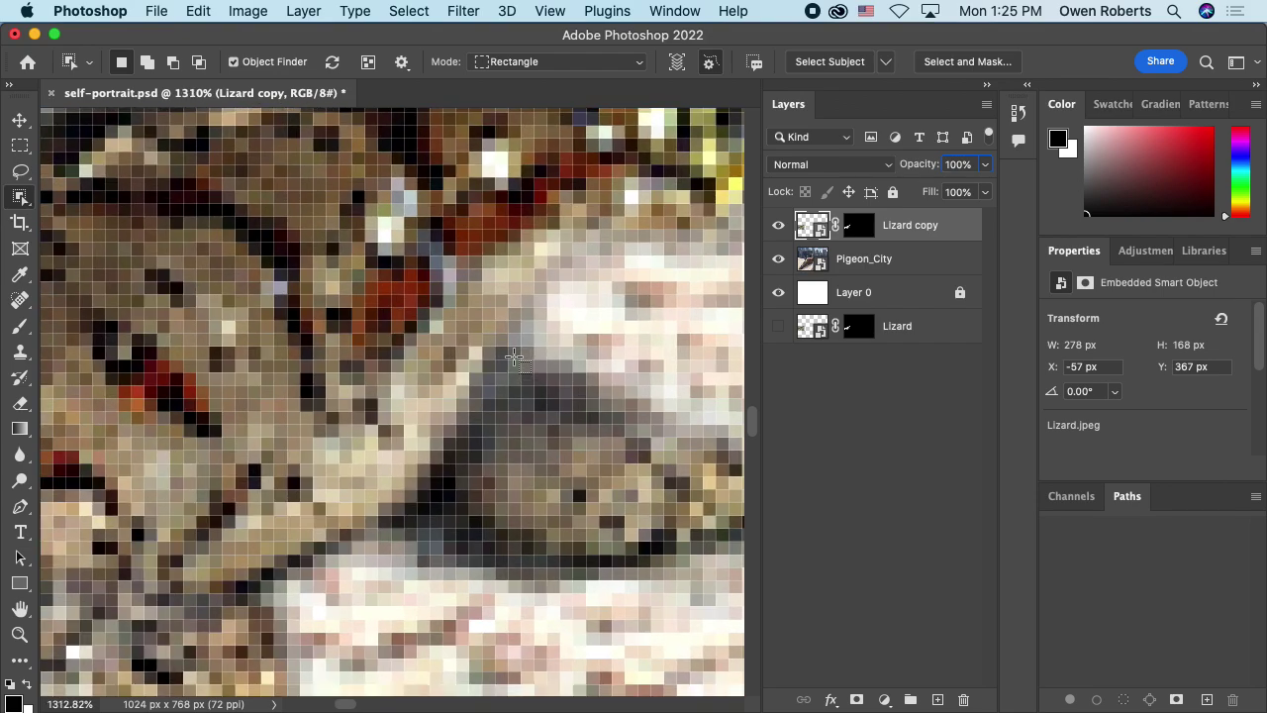
scroll(514, 356, down, 10)
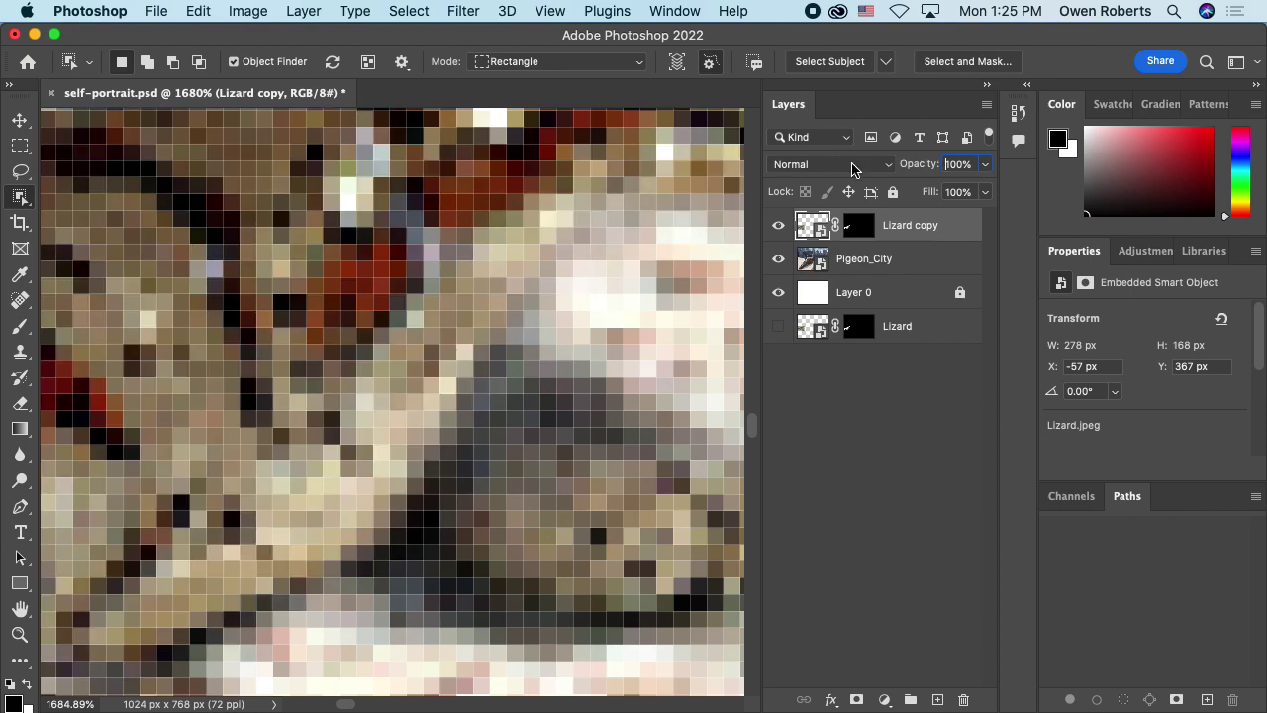
click(849, 163)
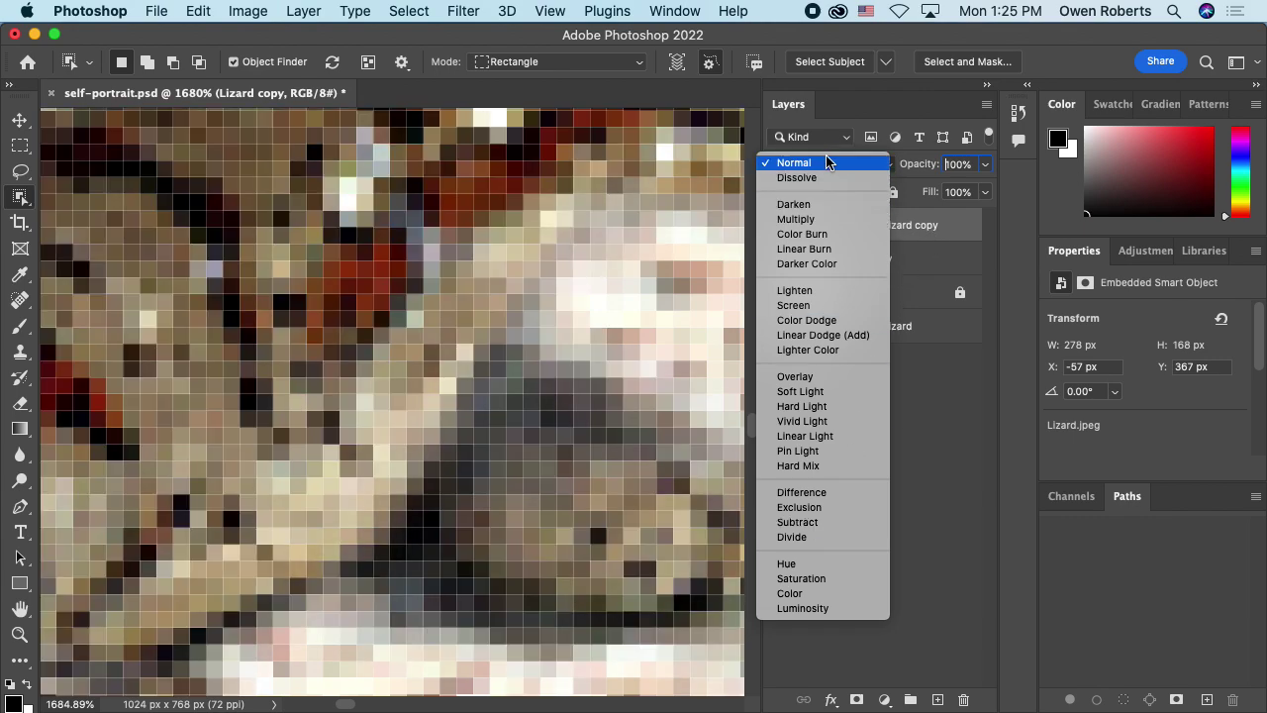
click(824, 163)
click(939, 471)
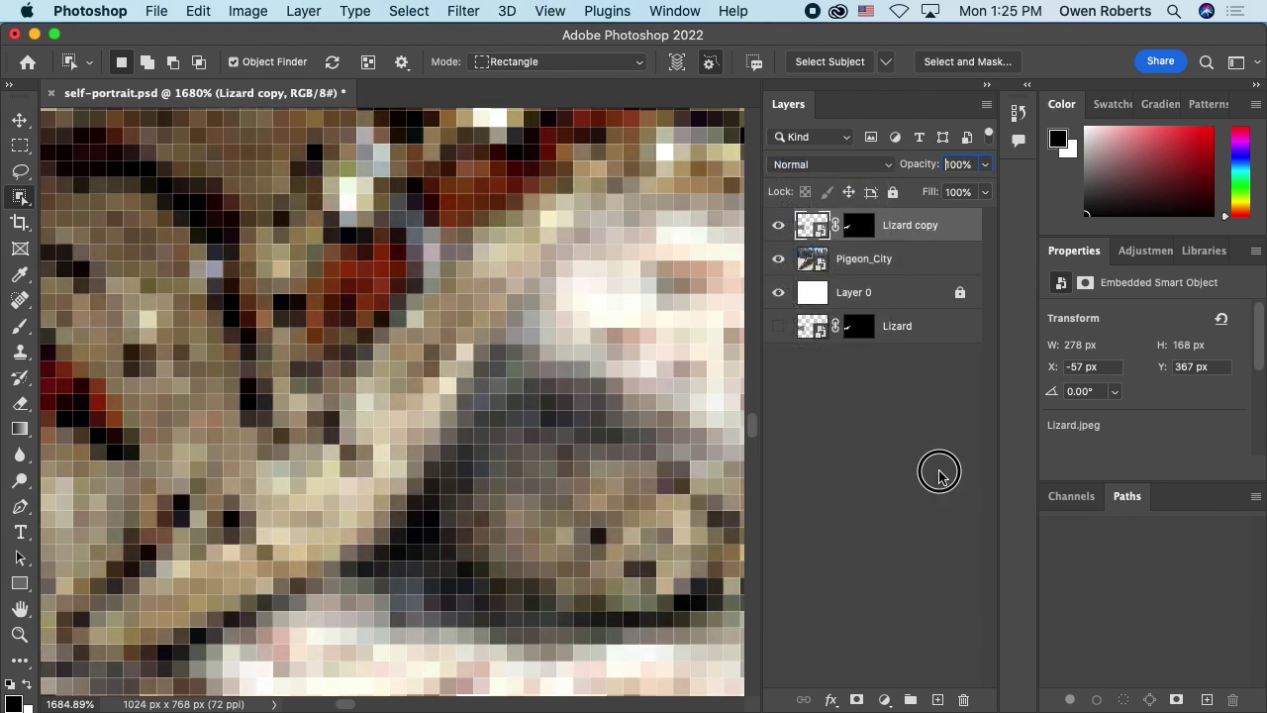
Reposition Lizard copy up and inward along the ledge to X -23 px, Y 336 px.
key(super+0)
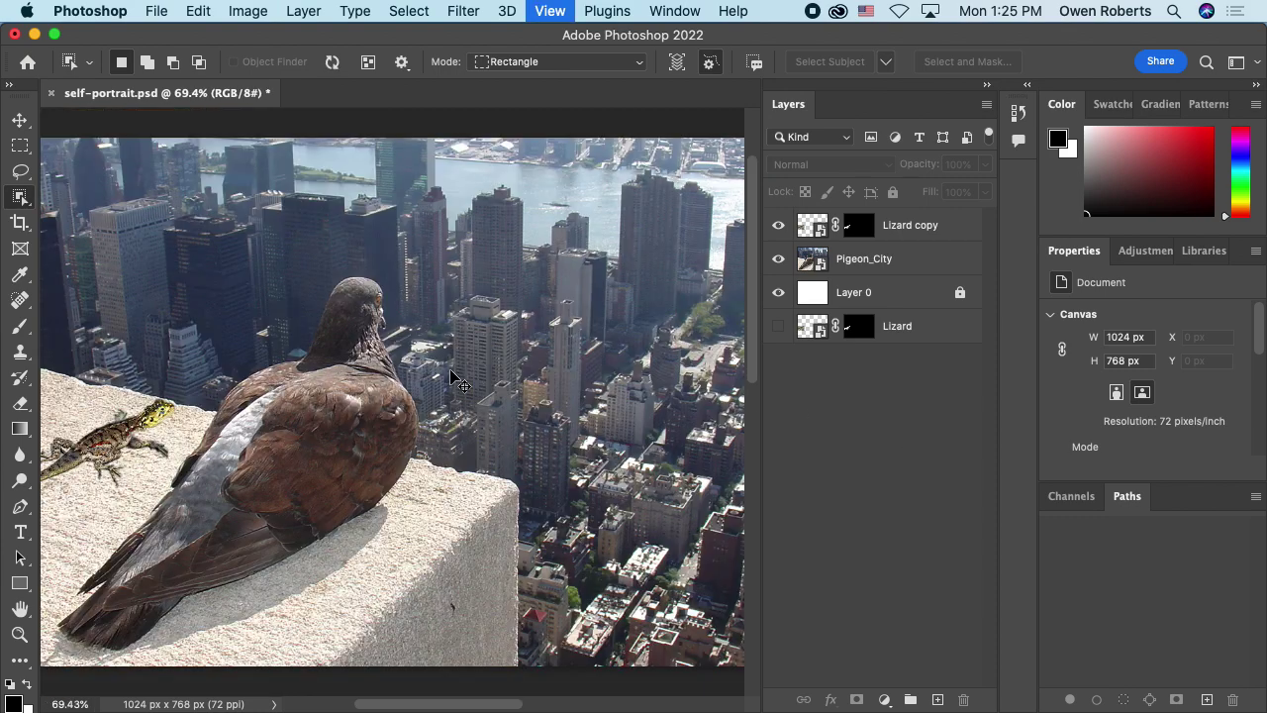
drag(272, 377, 527, 317)
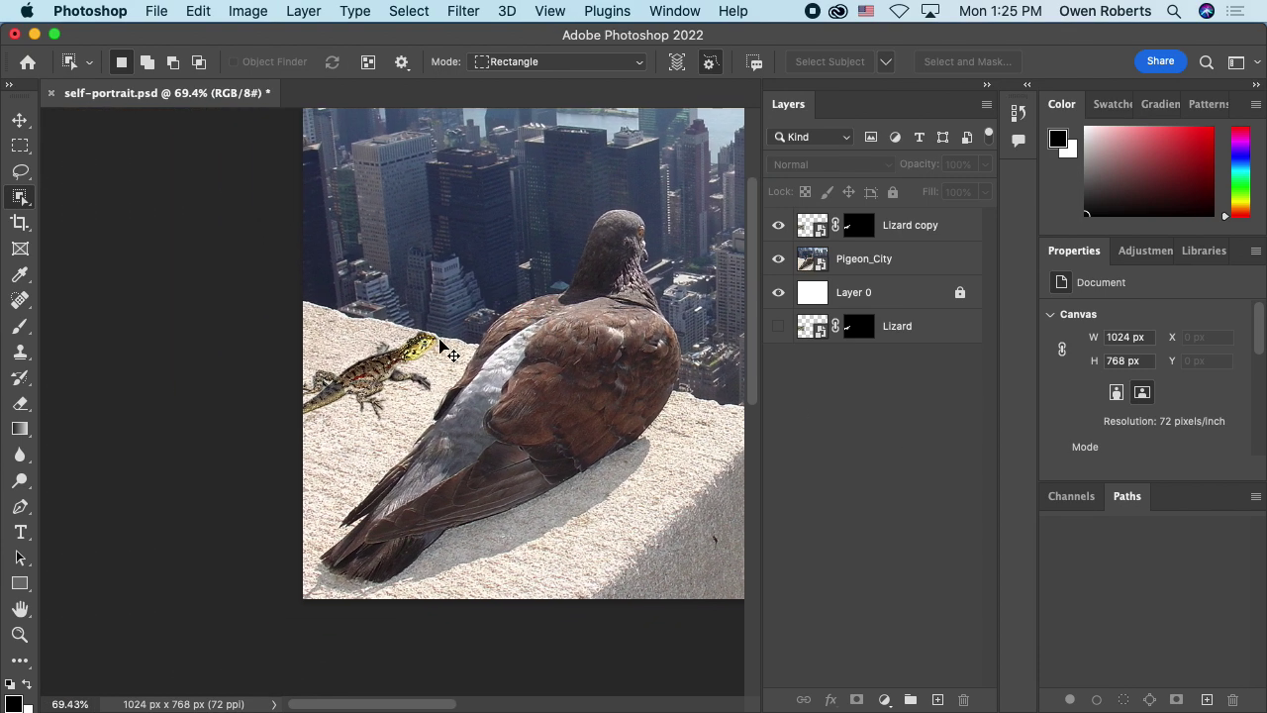
scroll(445, 352, left, 2)
scroll(441, 359, up, 5)
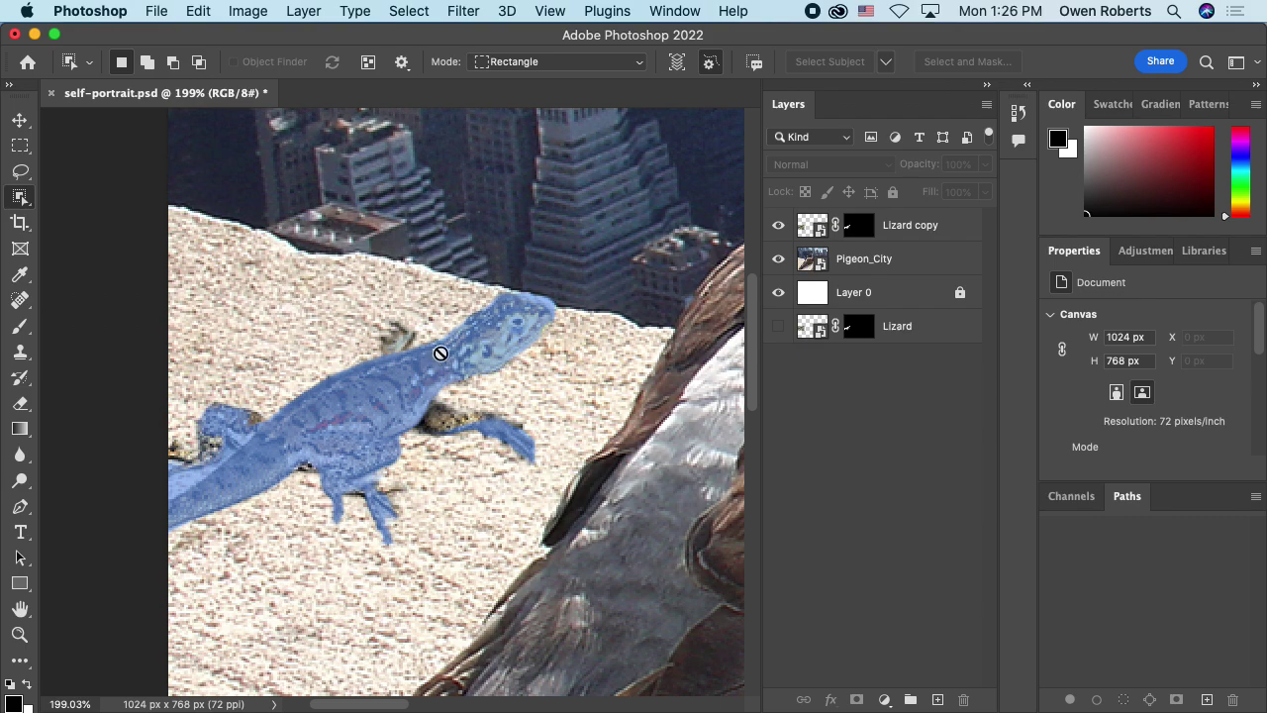
key(v)
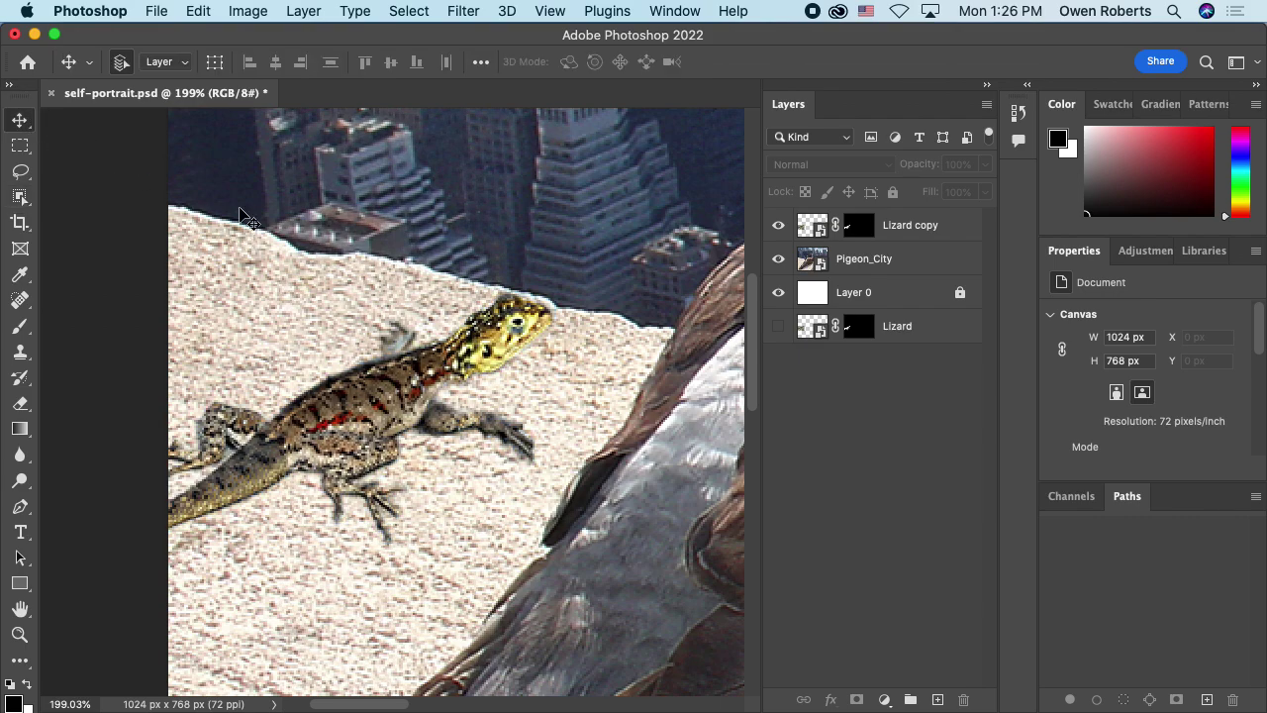
drag(406, 364, 450, 301)
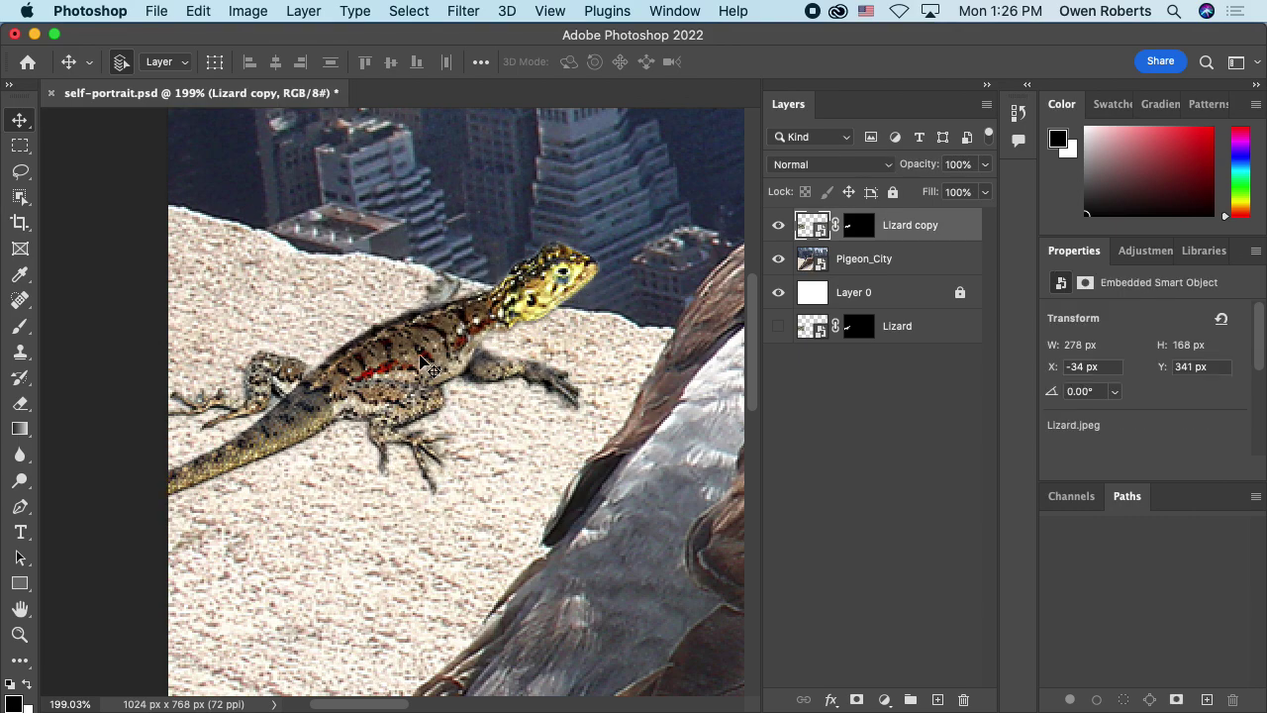
drag(424, 366, 438, 360)
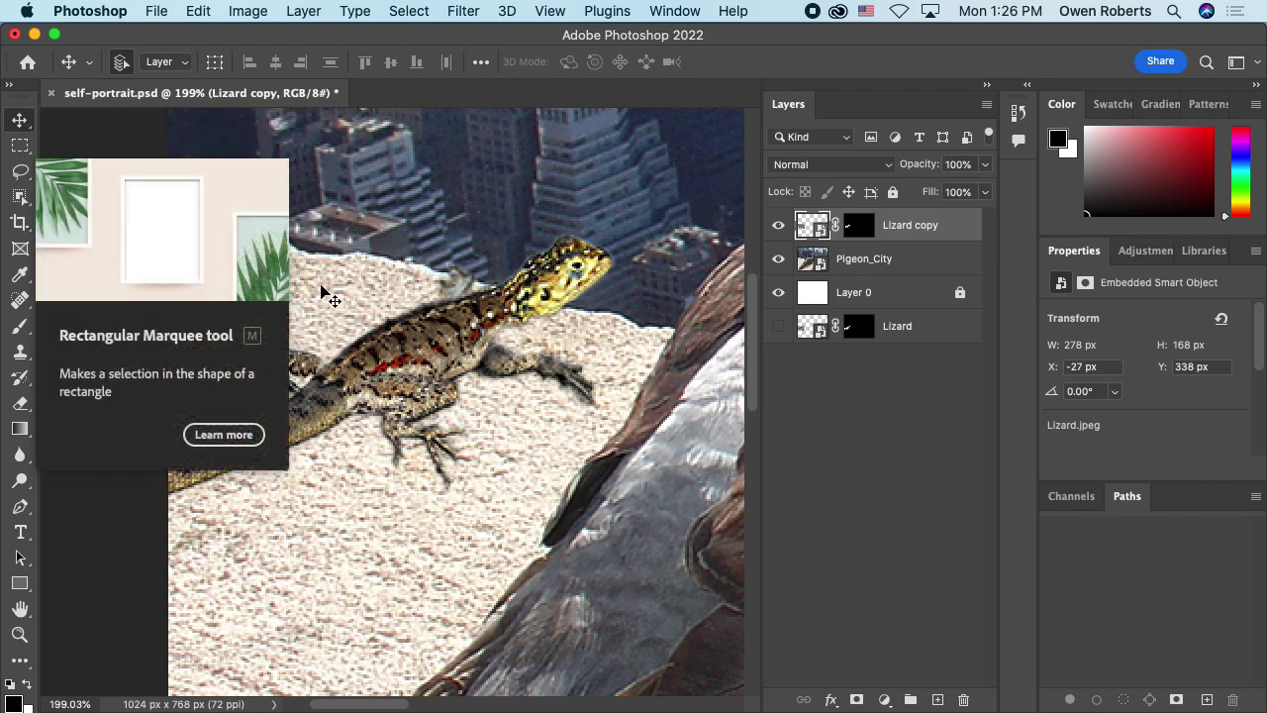
drag(419, 353, 427, 344)
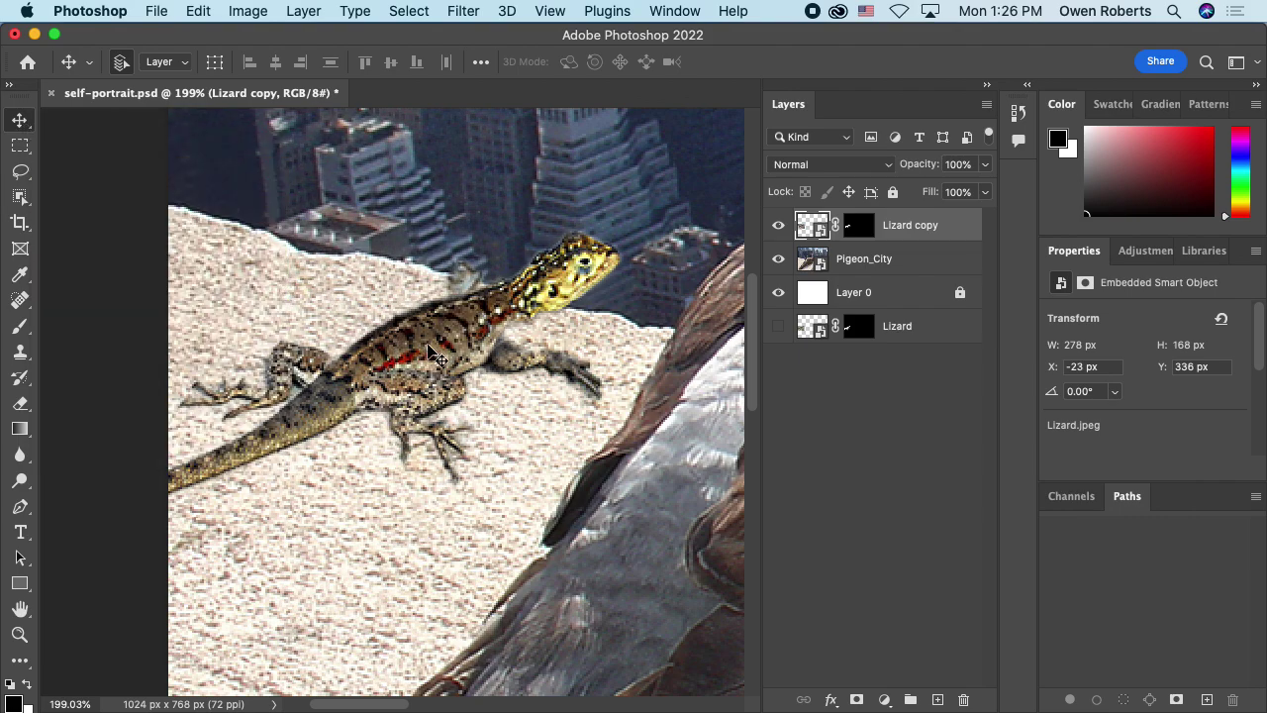
scroll(427, 343, down, 8)
scroll(427, 343, up, 7)
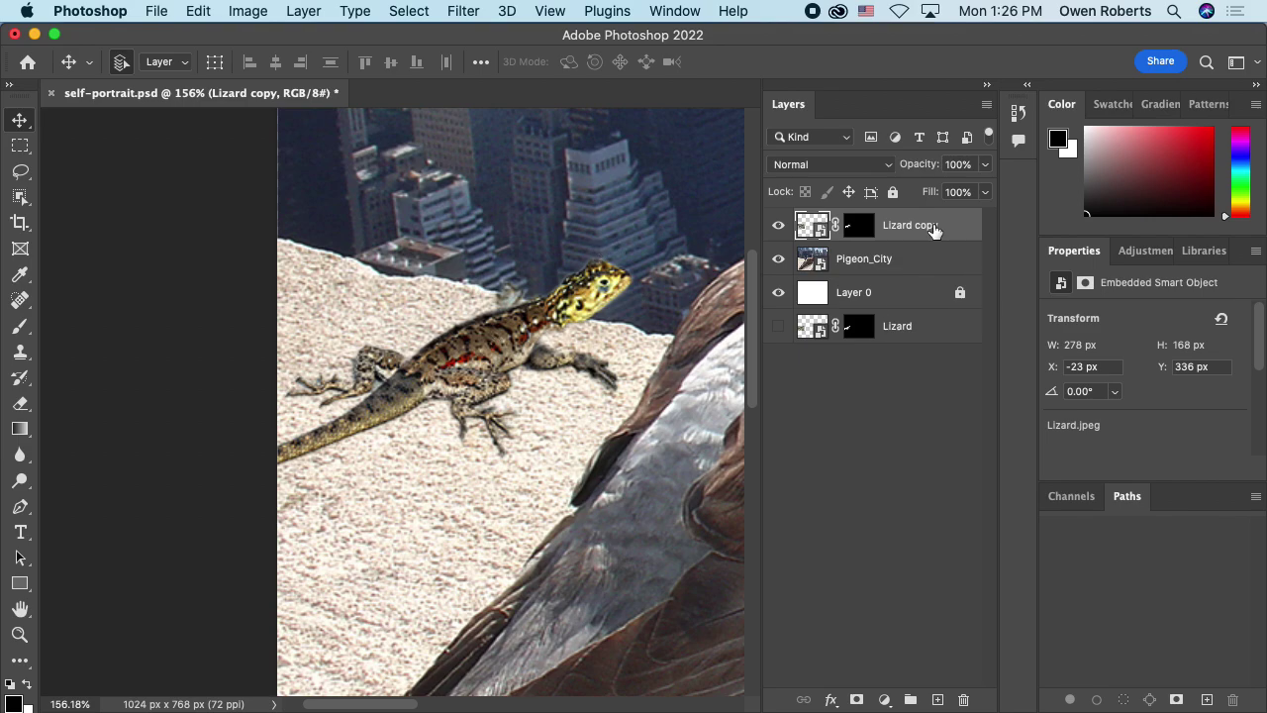
key(super+s)
Start a Levels adjustment on Lizard copy and inspect its Red, Green and Blue histograms, returning to the RGB channel.
click(249, 12)
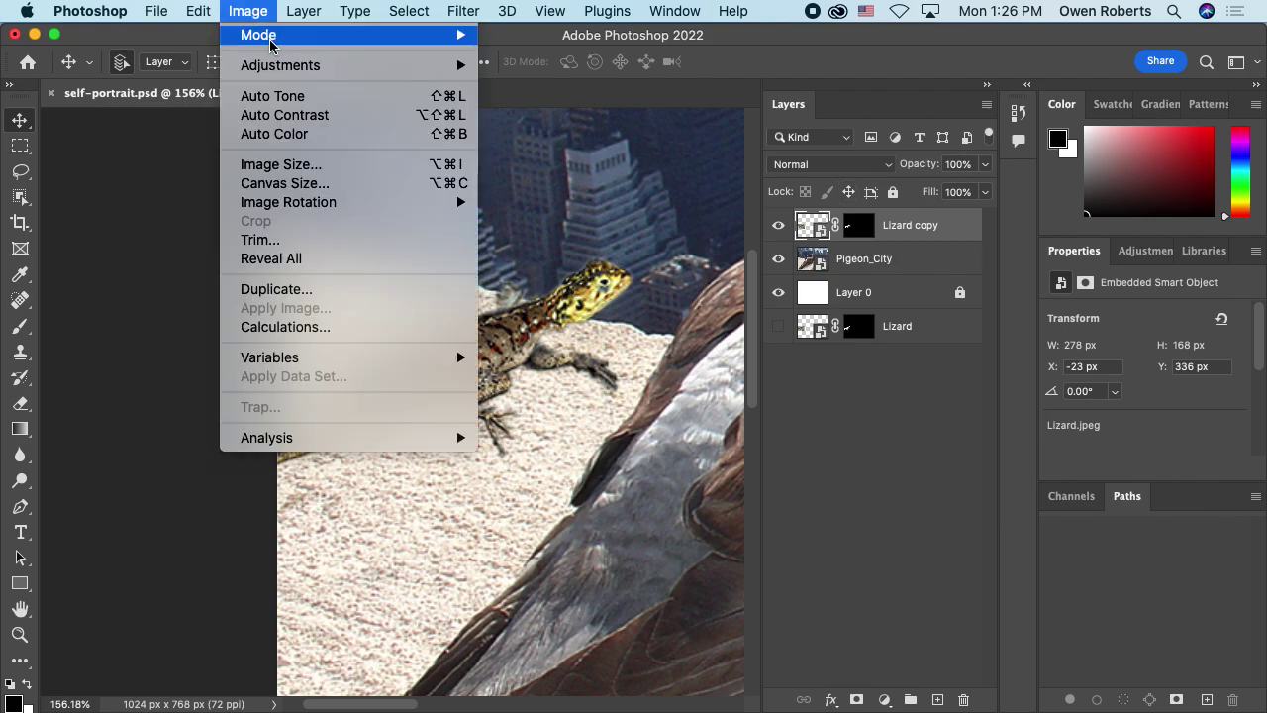
mouse_move(285, 67)
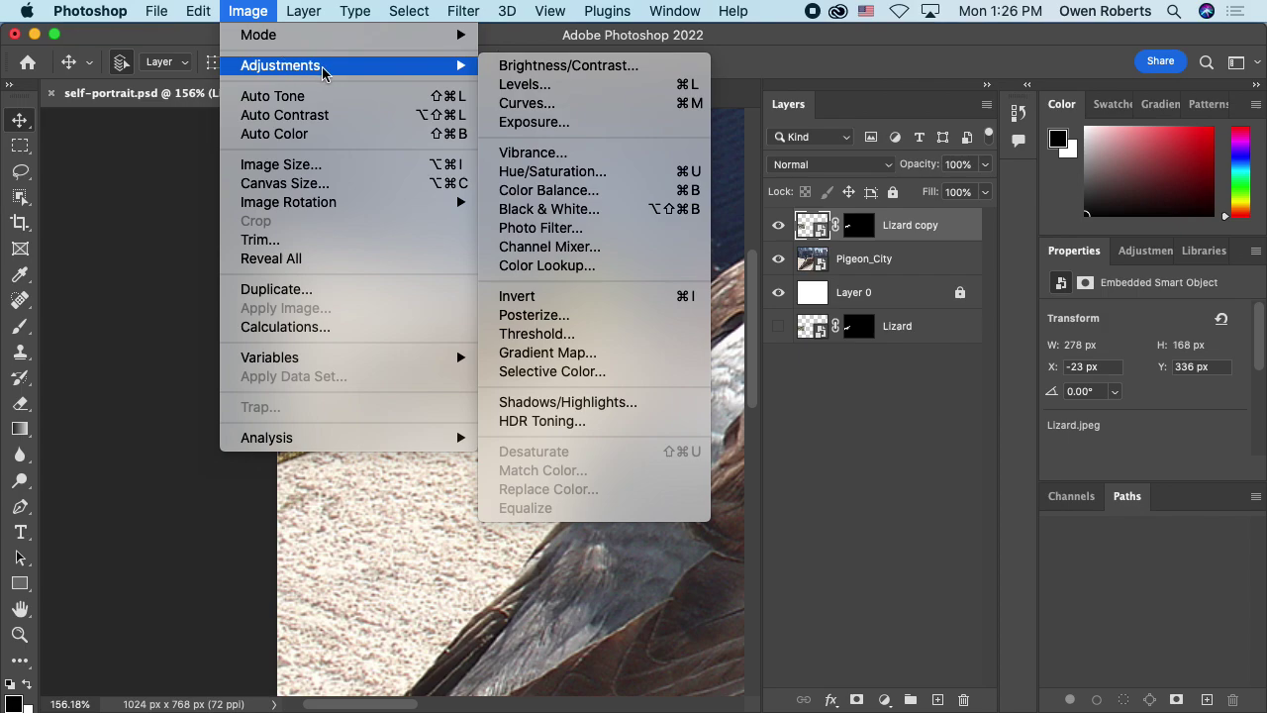
mouse_move(461, 68)
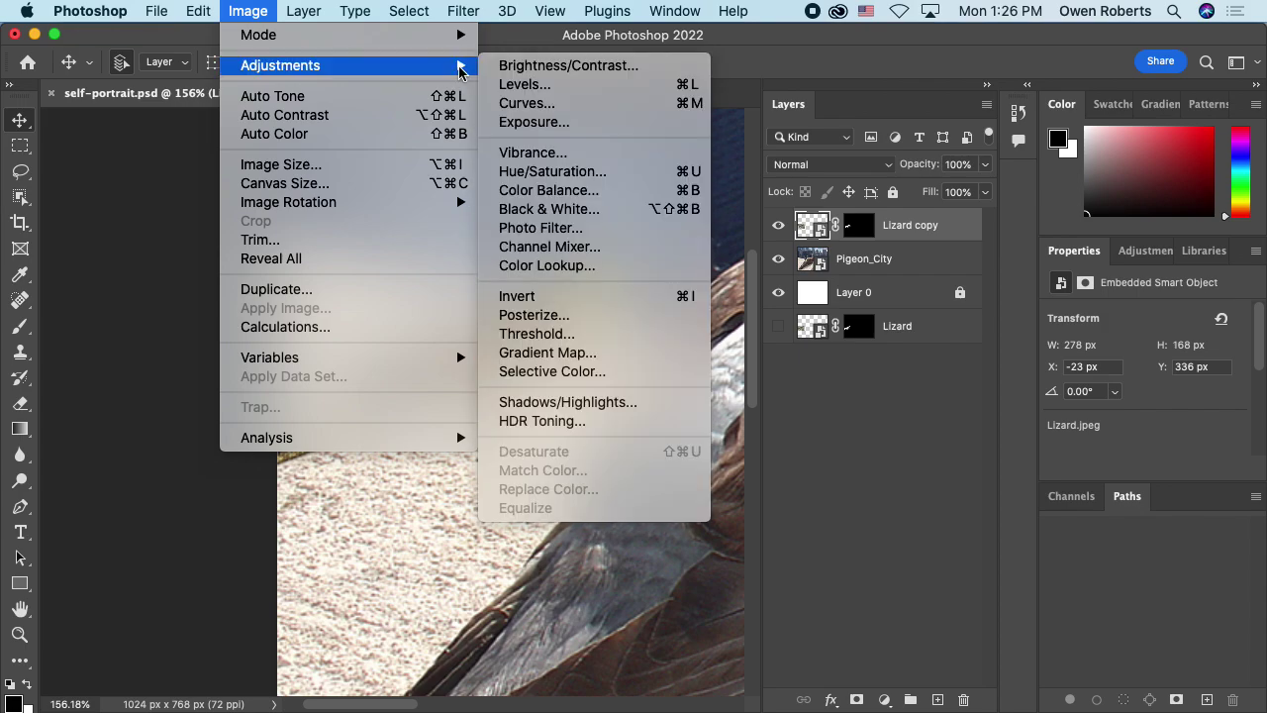
click(562, 87)
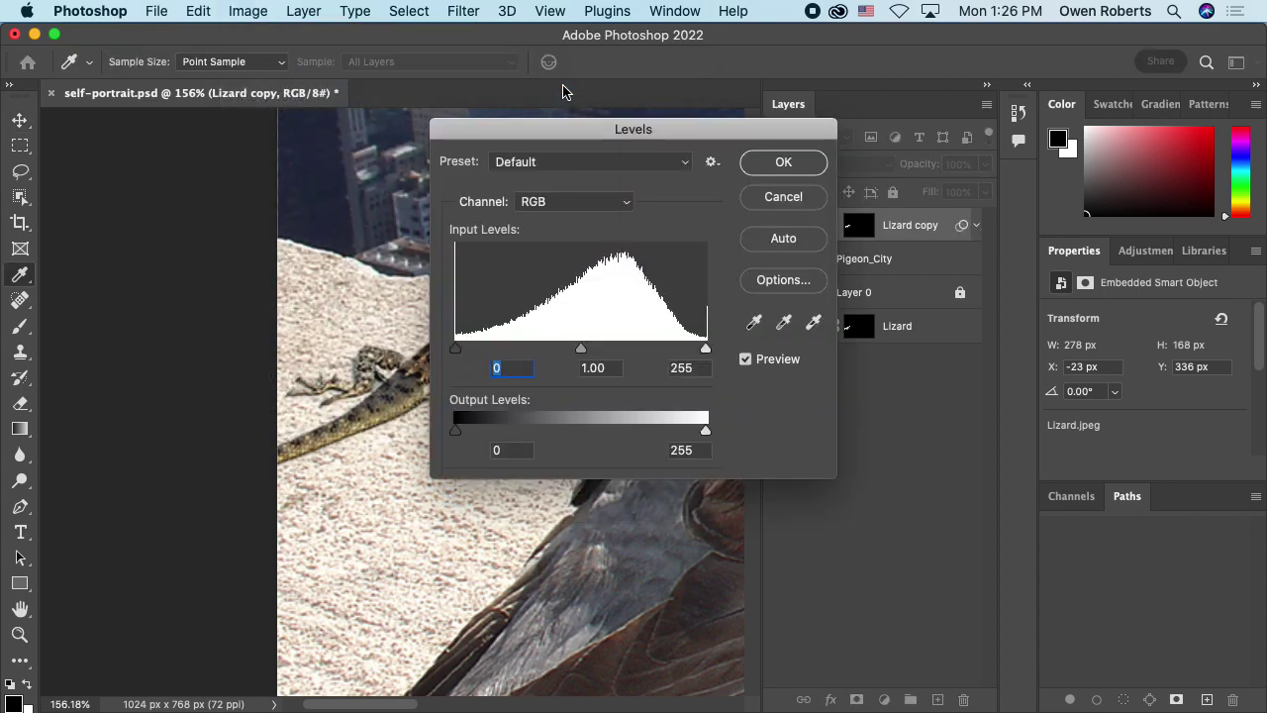
drag(594, 128, 231, 34)
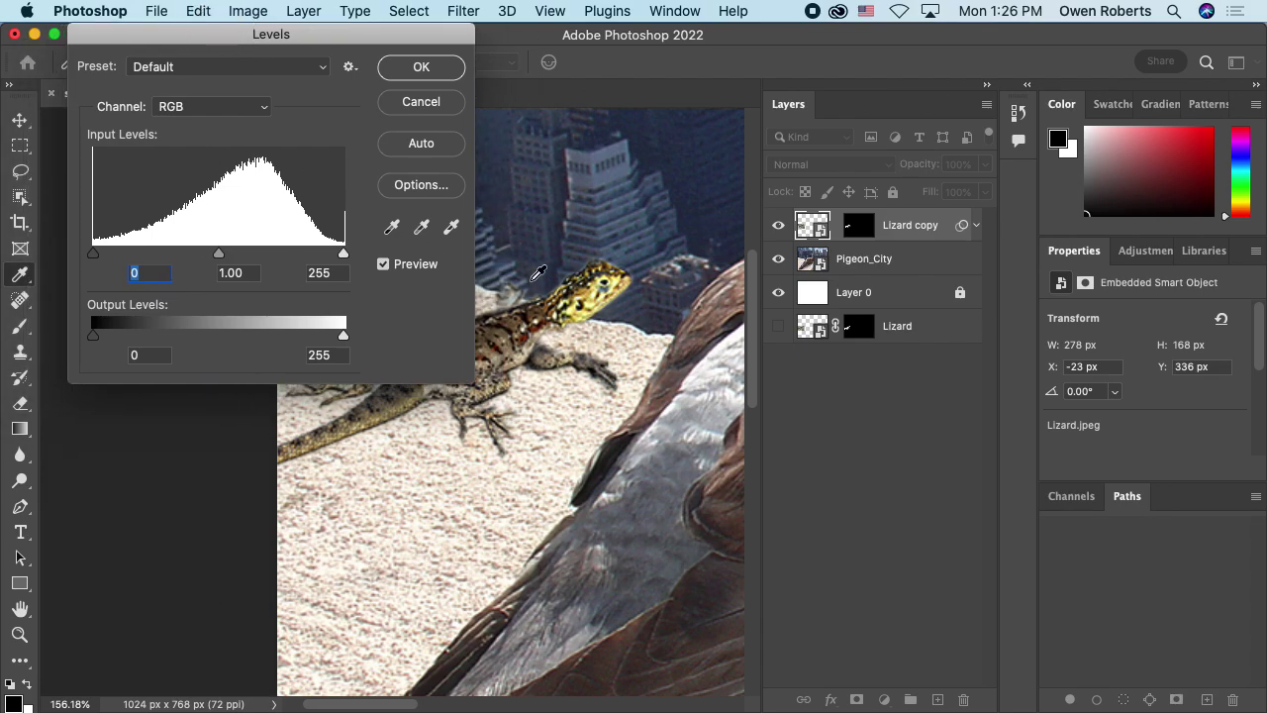
drag(534, 280, 569, 365)
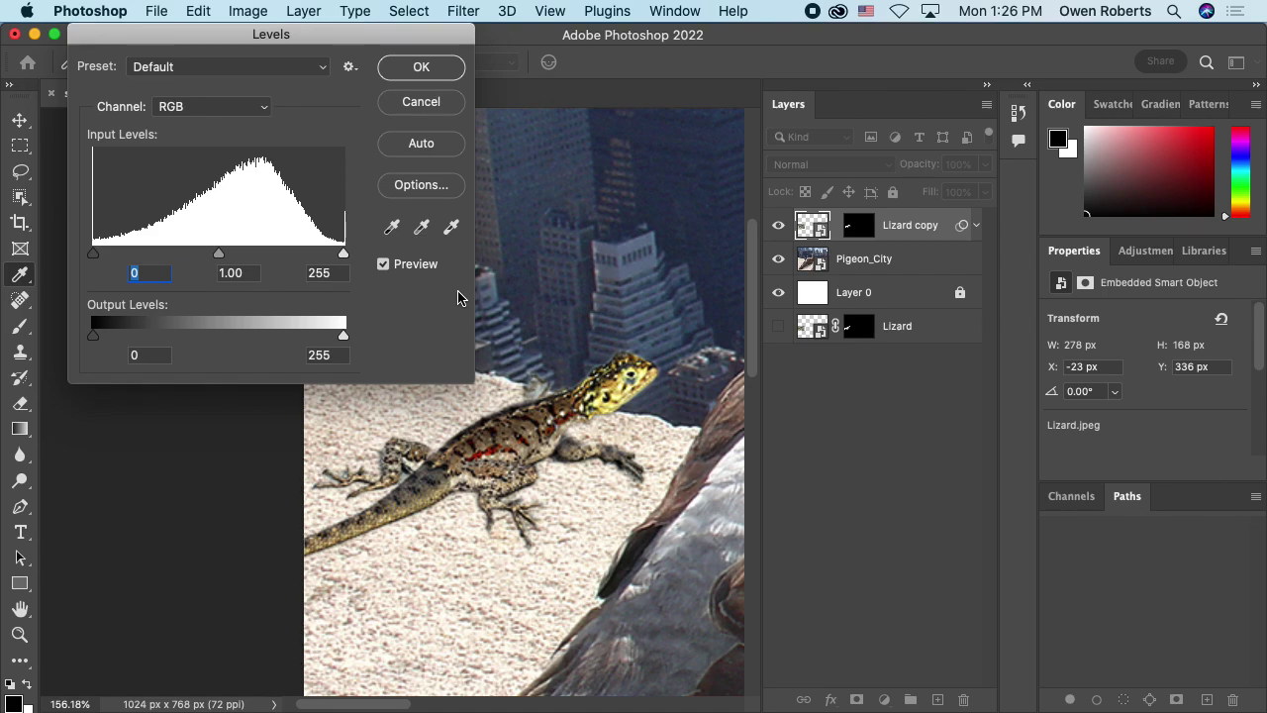
click(194, 107)
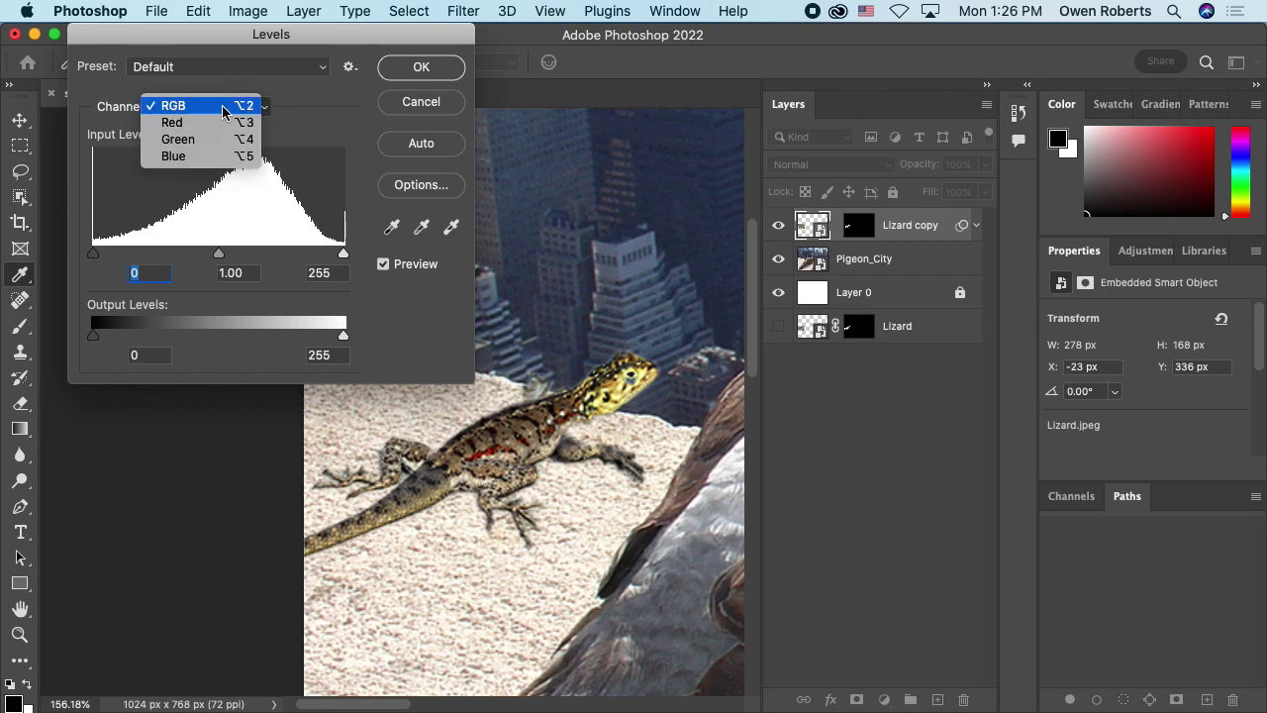
click(221, 109)
click(220, 111)
click(215, 124)
click(218, 109)
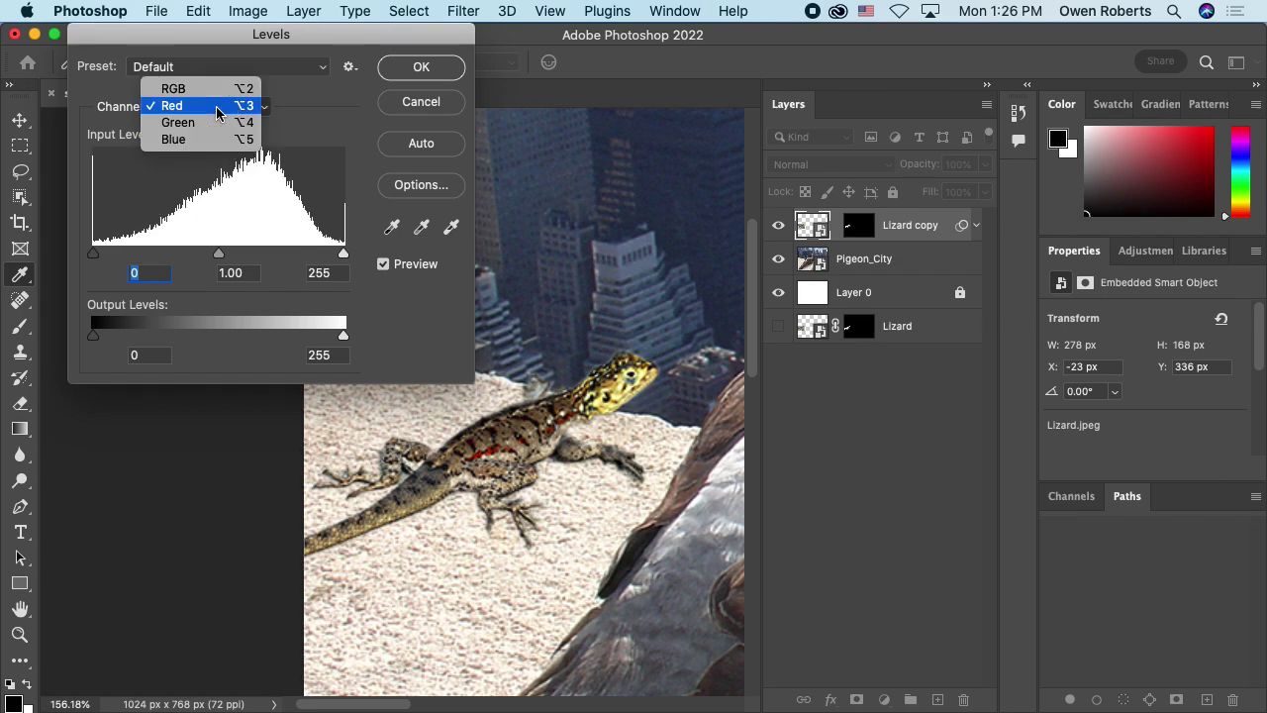
click(212, 128)
click(217, 110)
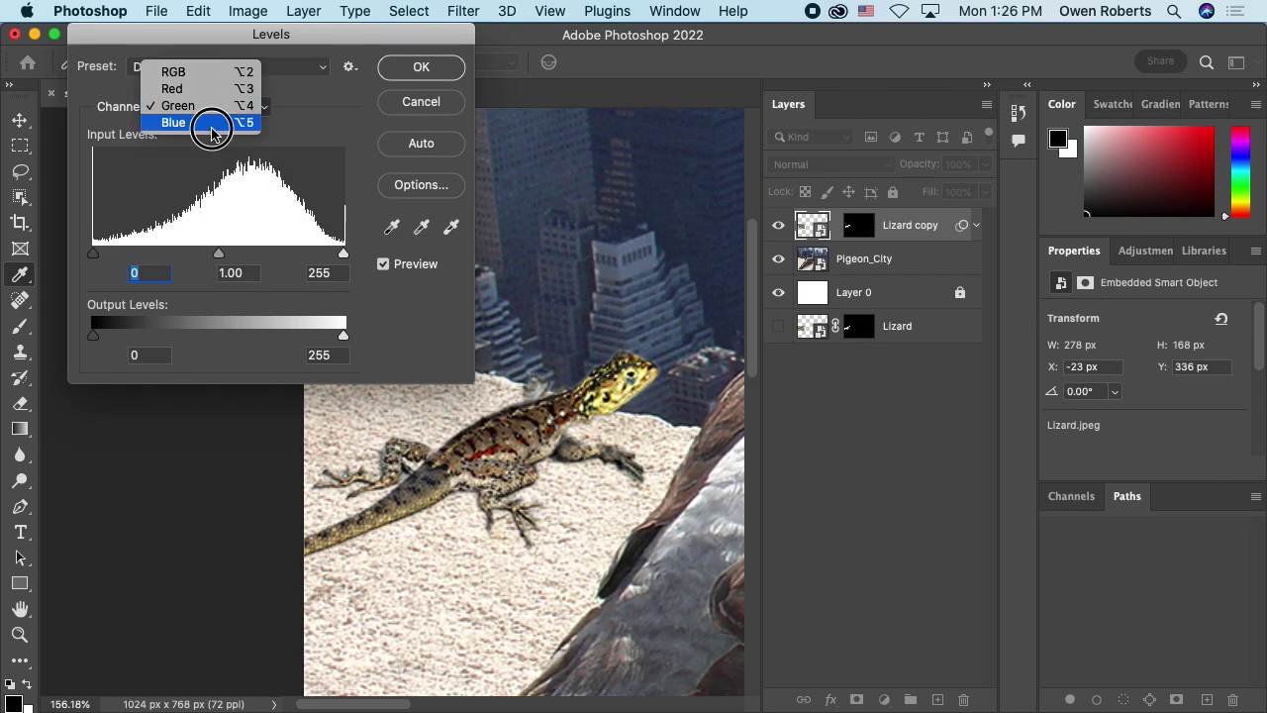
click(214, 125)
click(210, 117)
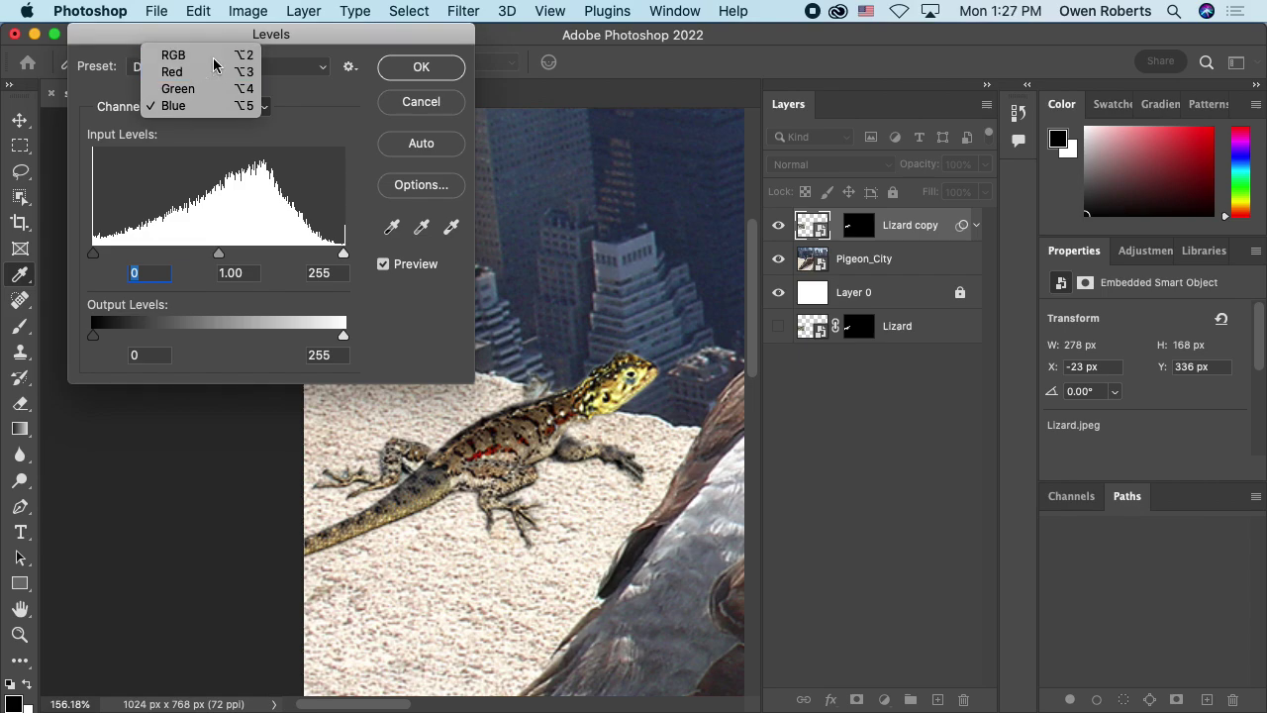
click(213, 48)
Try the white and black input levels of the Red channel, restore them to 255 and 0, and return to RGB.
click(220, 109)
click(218, 122)
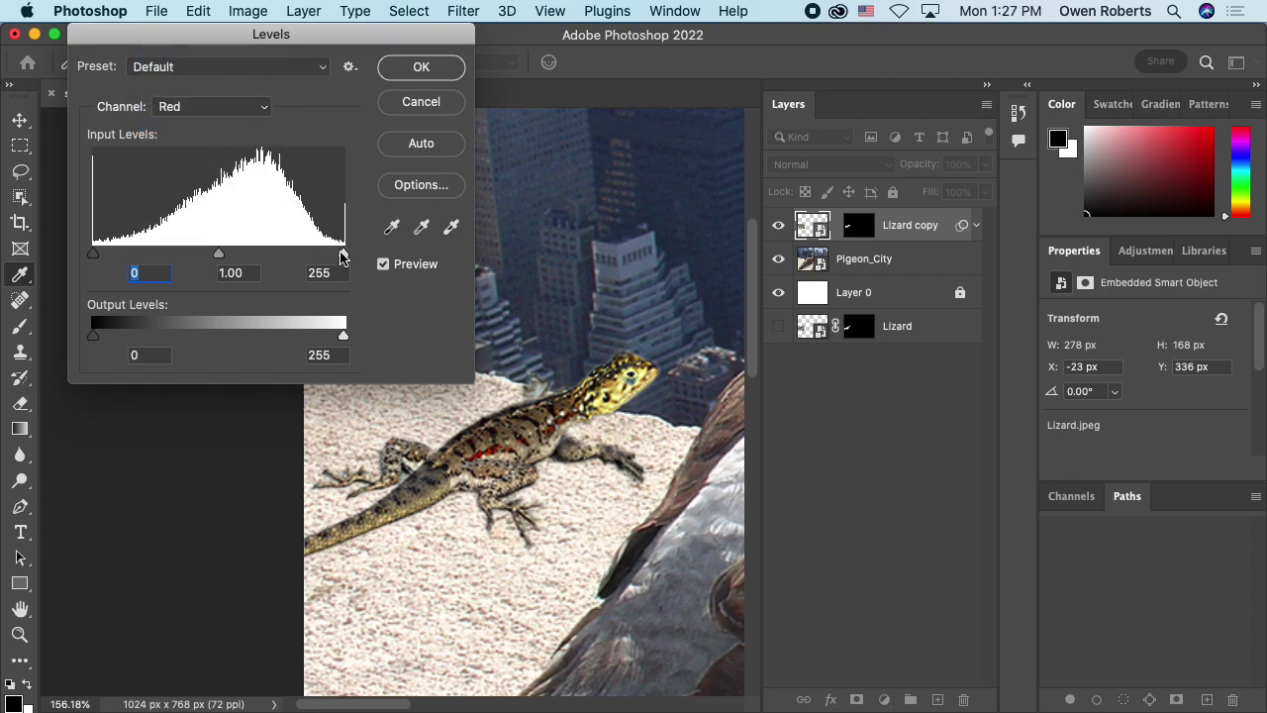
drag(343, 253, 168, 248)
drag(297, 260, 346, 255)
mouse_move(92, 256)
mouse_down()
mouse_move(324, 269)
mouse_move(132, 256)
mouse_move(301, 261)
mouse_move(283, 255)
mouse_move(79, 251)
mouse_up()
click(210, 107)
click(198, 87)
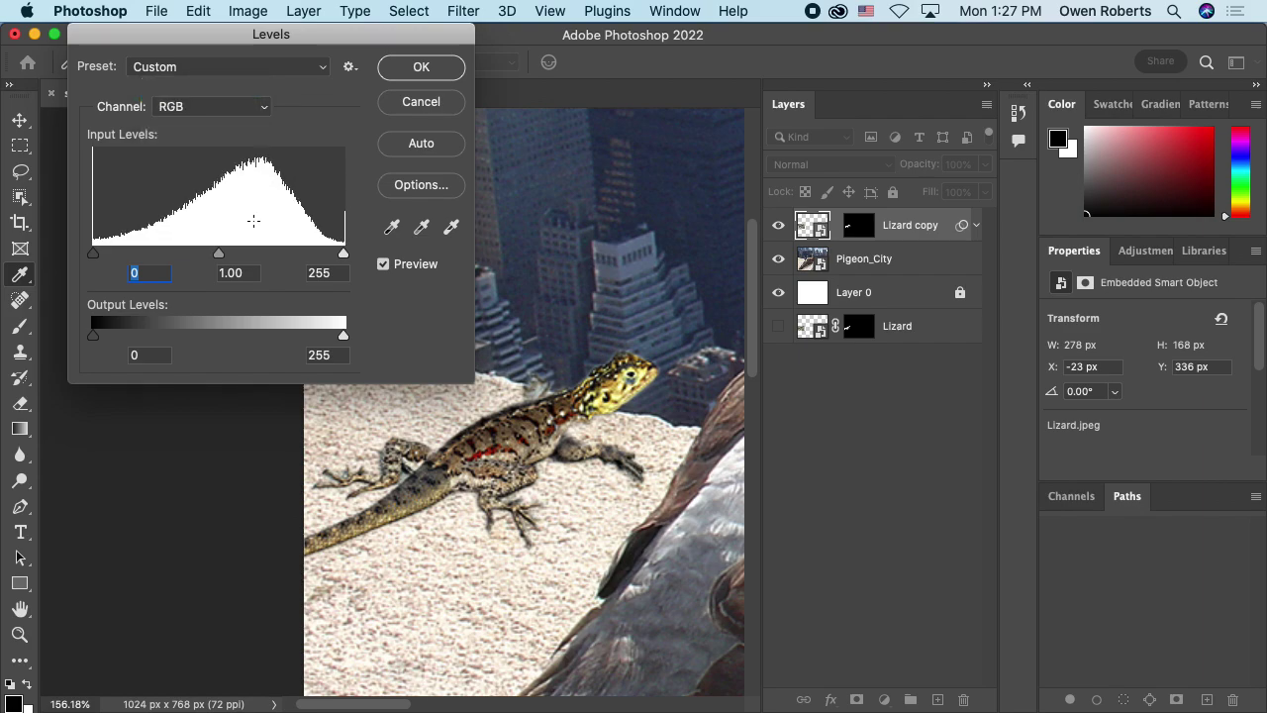
Try the RGB input and output levels on the lizard, brightening its midtones, and cancel the Levels adjustment.
mouse_move(343, 257)
mouse_down()
mouse_move(246, 249)
mouse_move(344, 254)
mouse_up()
drag(89, 258, 56, 249)
drag(217, 254, 170, 254)
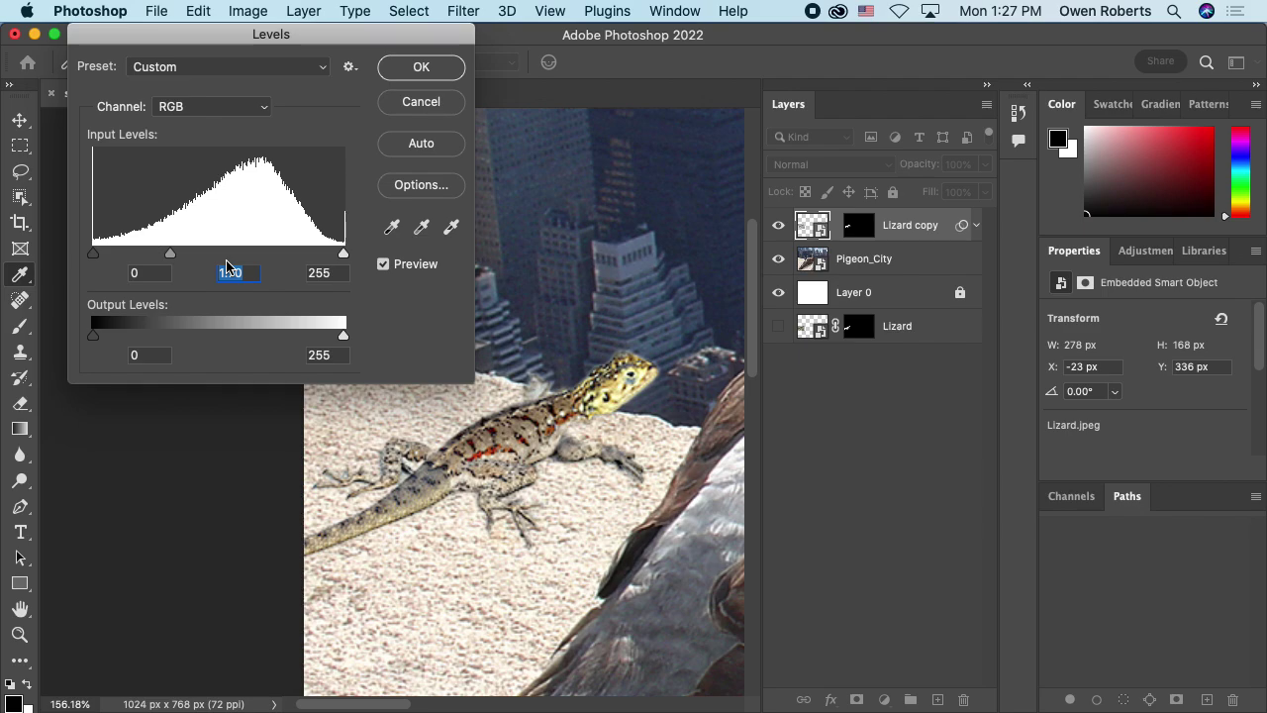
mouse_move(341, 336)
mouse_down()
mouse_move(269, 333)
mouse_move(344, 334)
mouse_up()
click(420, 102)
Try a slight hue shift on Lizard copy with Hue/Saturation, reset Hue to 0 and apply the adjustment.
click(247, 11)
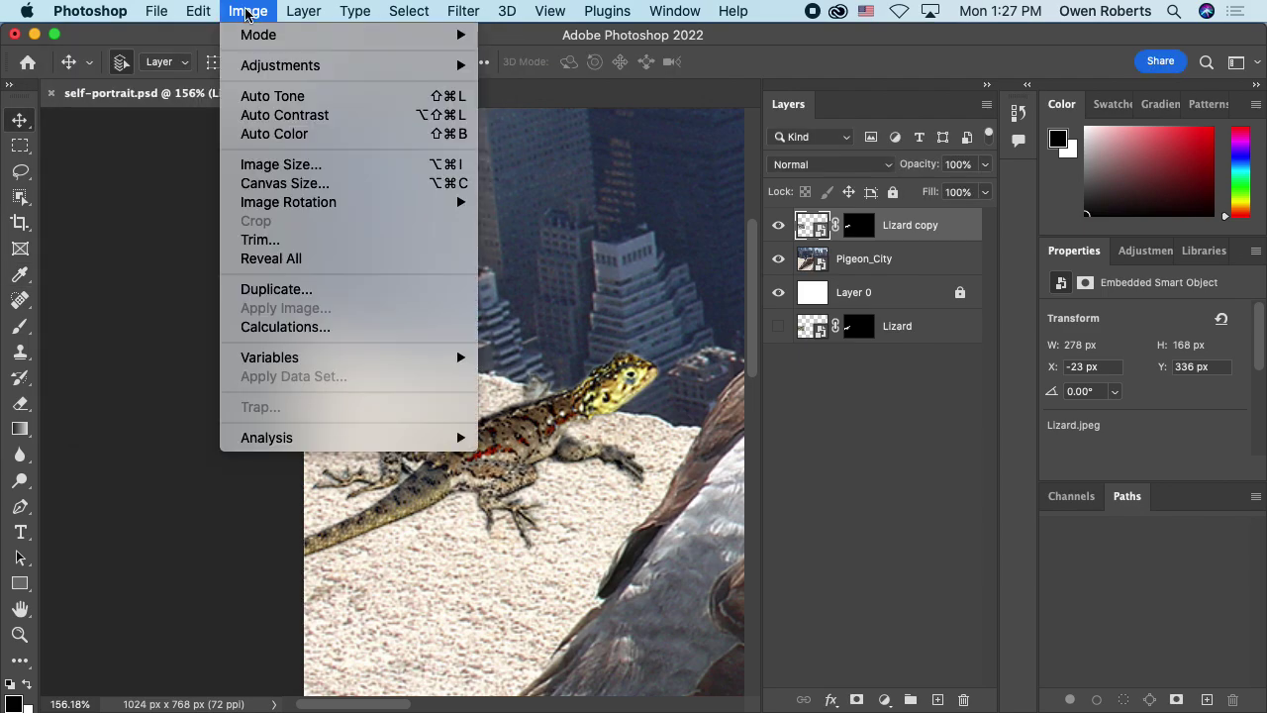
mouse_move(441, 65)
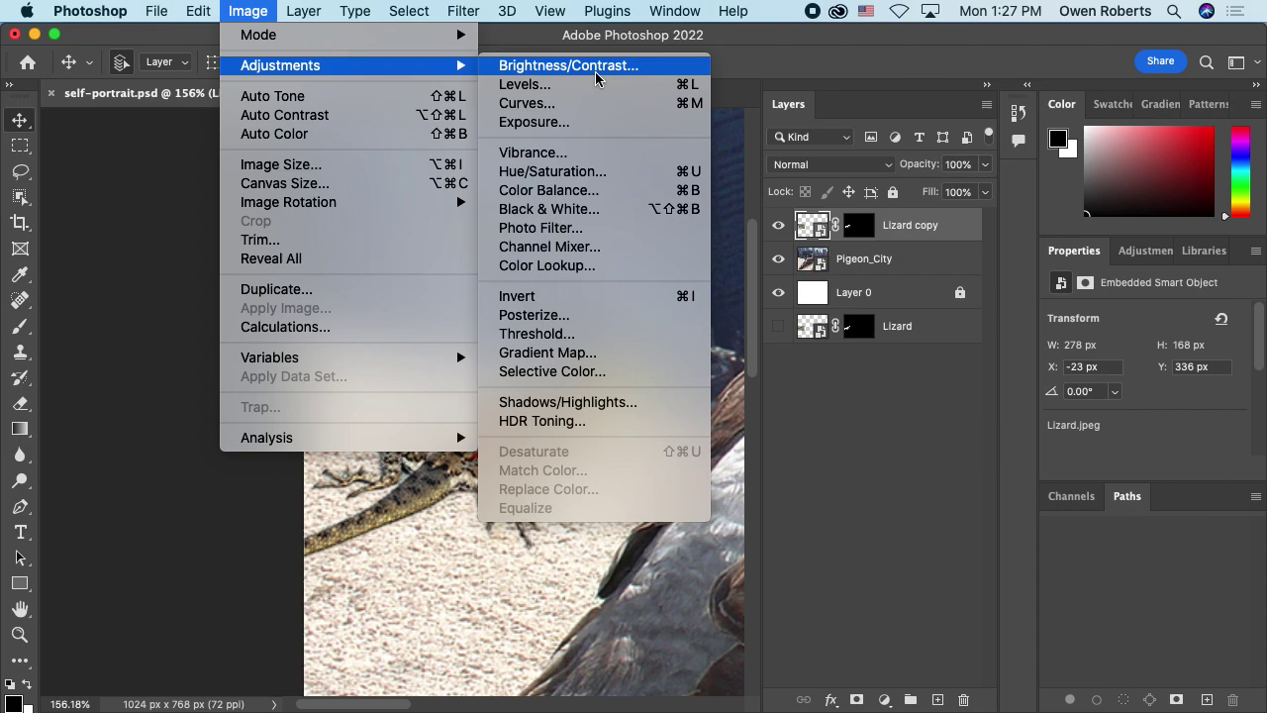
click(578, 176)
drag(614, 132, 282, 34)
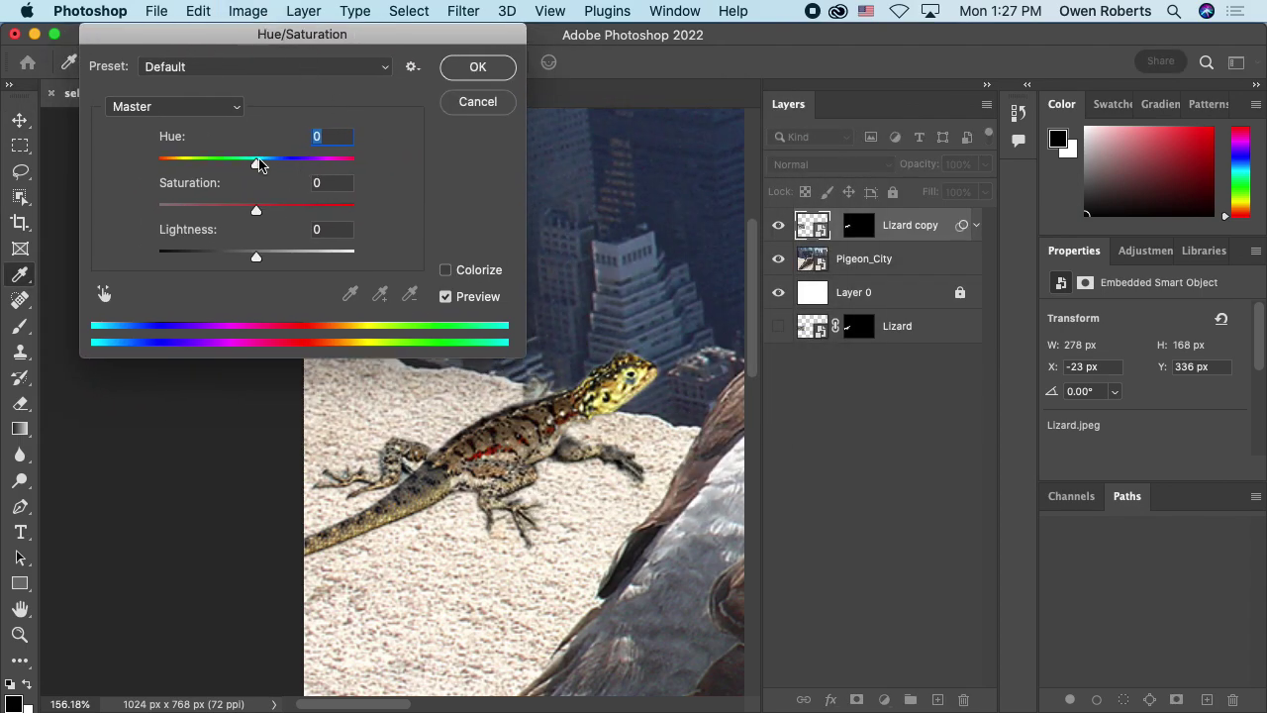
mouse_move(259, 165)
mouse_down()
mouse_move(382, 169)
mouse_move(164, 152)
mouse_move(249, 164)
mouse_up()
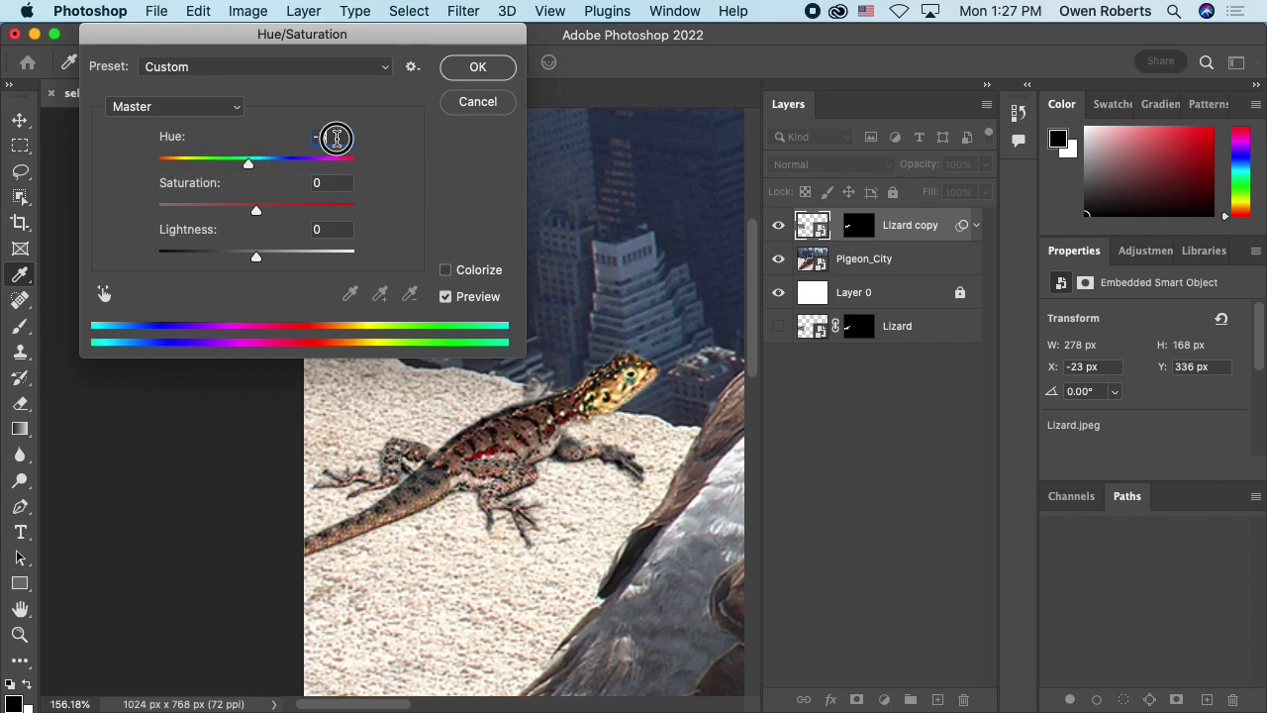
text(0)
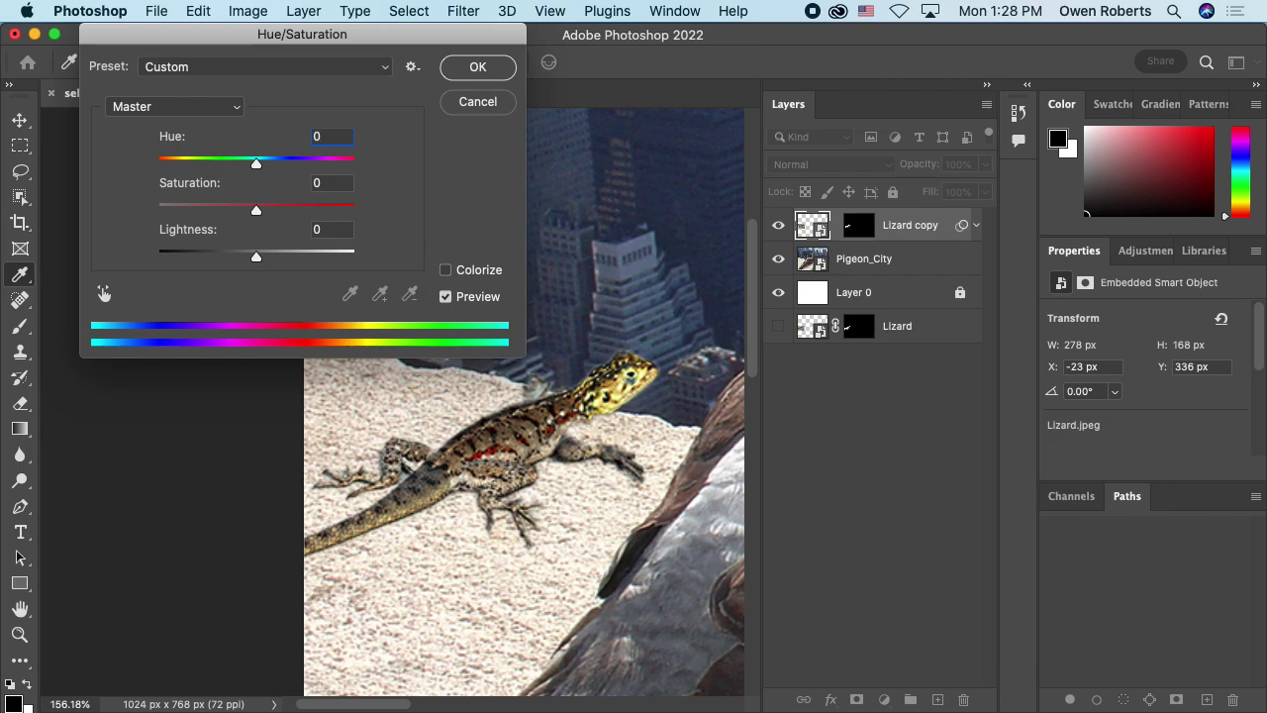
key(Return)
Add a second Hue/Saturation adjustment to Lizard copy with Saturation -54, trying a Lightness change and resetting it to 0.
click(247, 11)
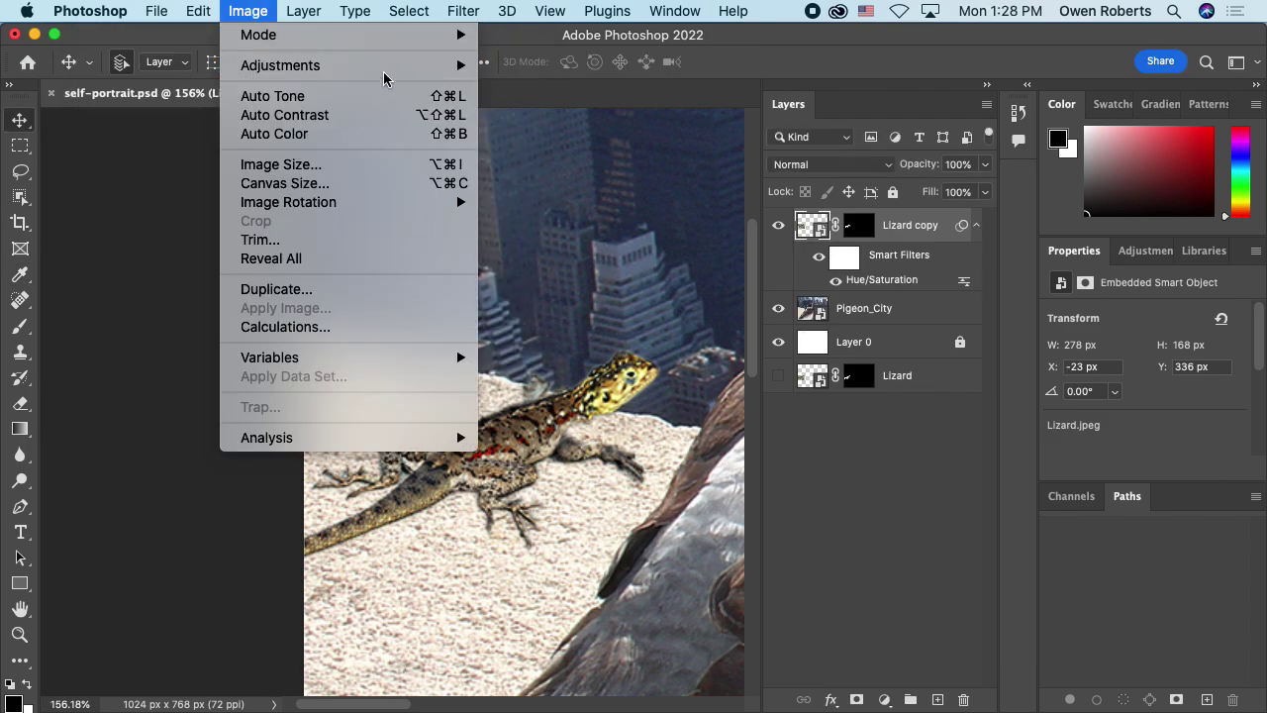
mouse_move(386, 69)
click(564, 177)
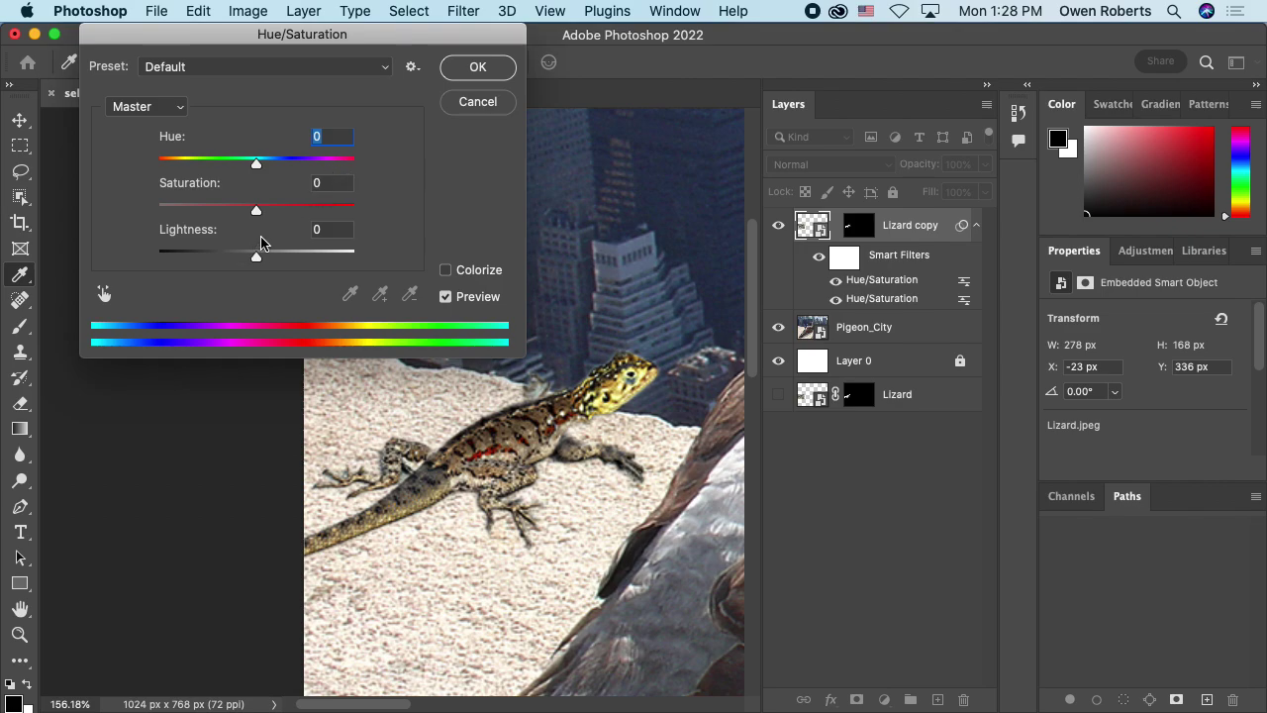
drag(259, 211, 204, 211)
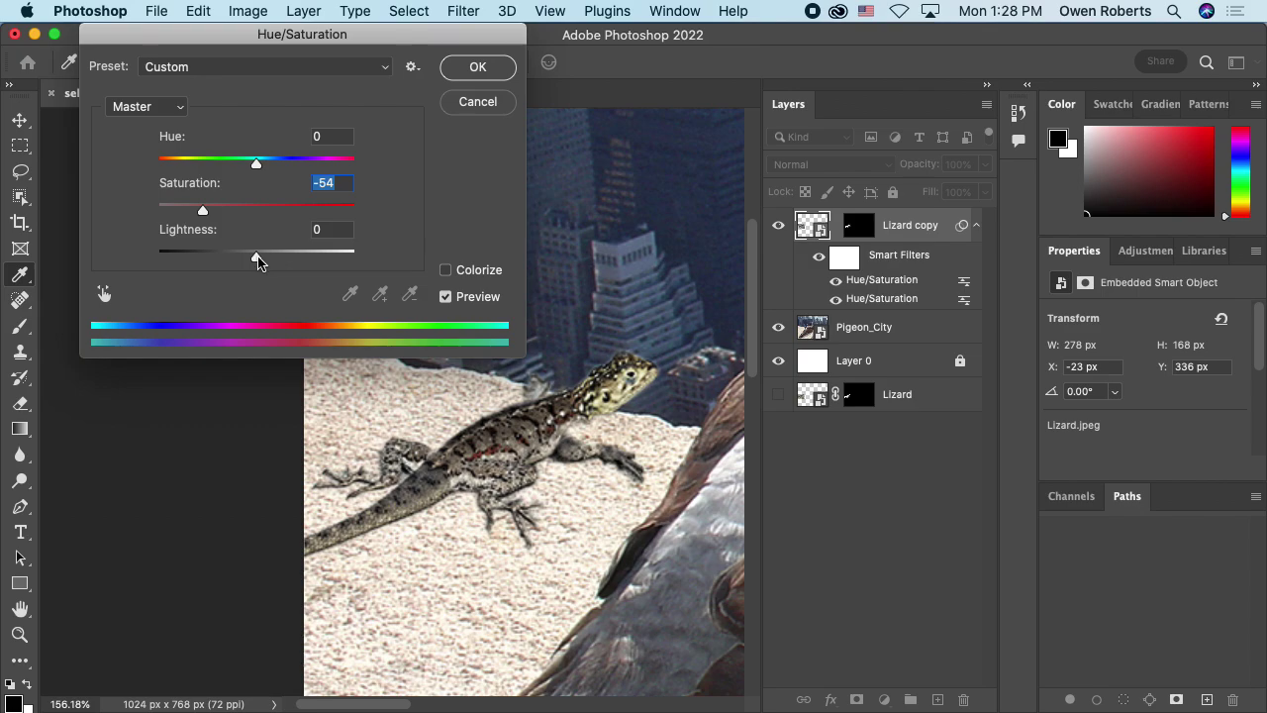
mouse_move(256, 262)
mouse_down()
mouse_move(148, 255)
mouse_move(399, 261)
mouse_move(265, 263)
mouse_up()
double_click(334, 229)
text(0)
key(Return)
Review the settings of Lizard copy's lower Hue/Saturation smart filter, cancel without changes, and collapse and re-expand the filter list.
click(248, 11)
mouse_move(381, 77)
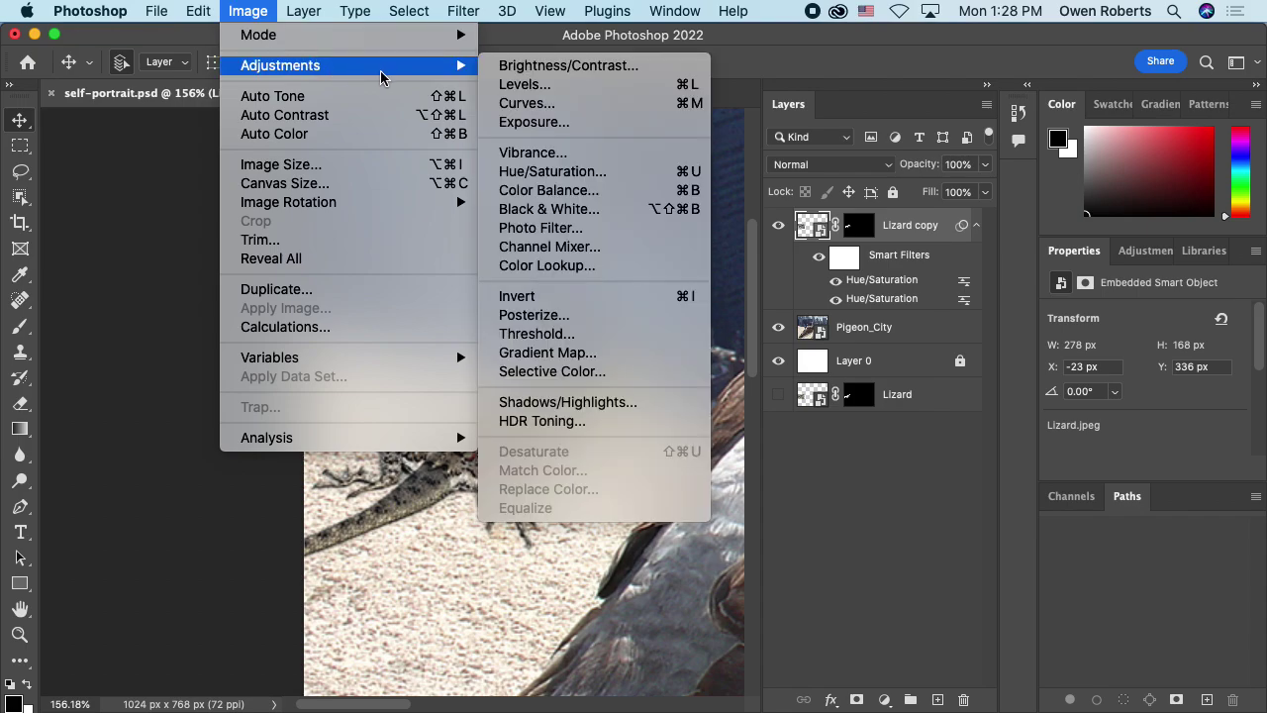
click(578, 198)
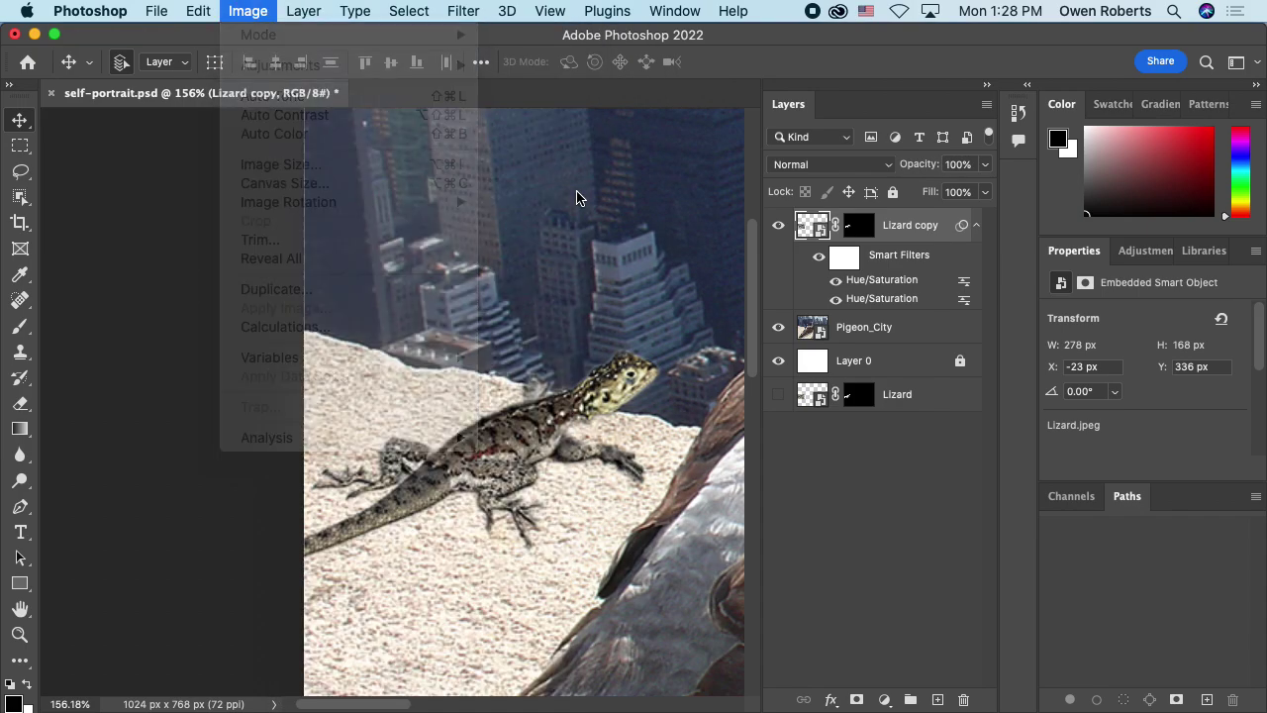
double_click(877, 298)
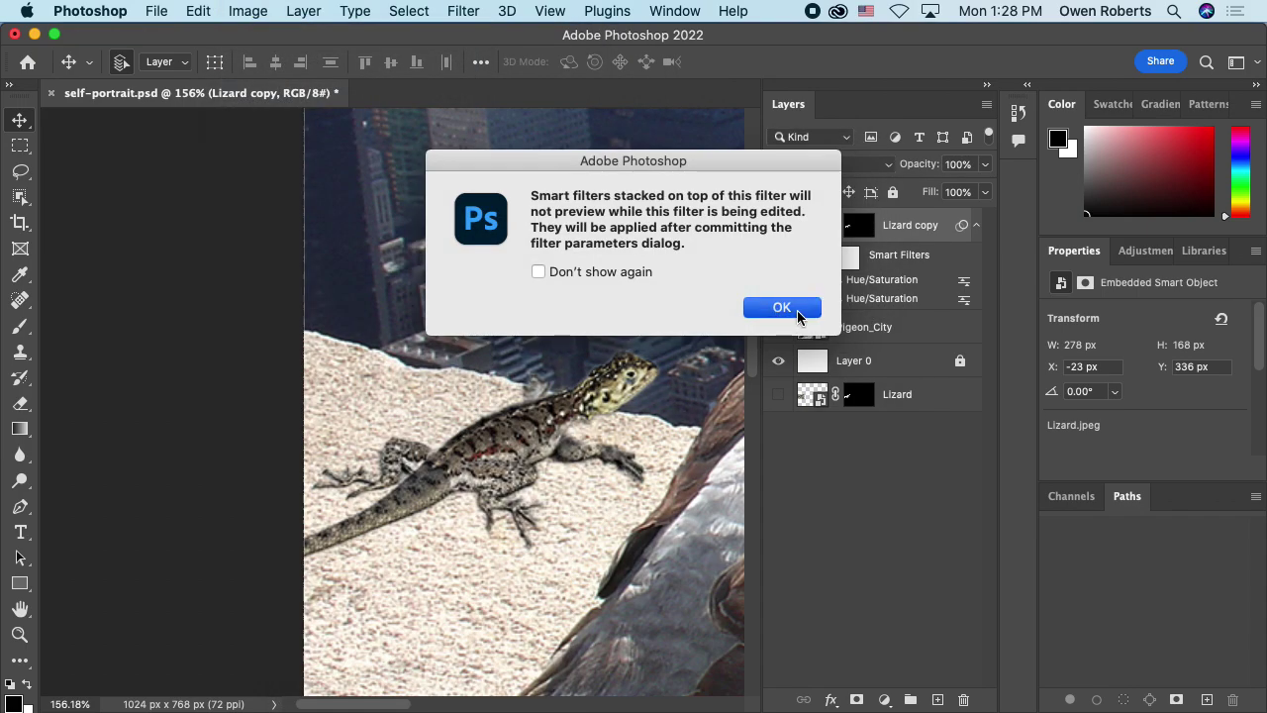
click(797, 313)
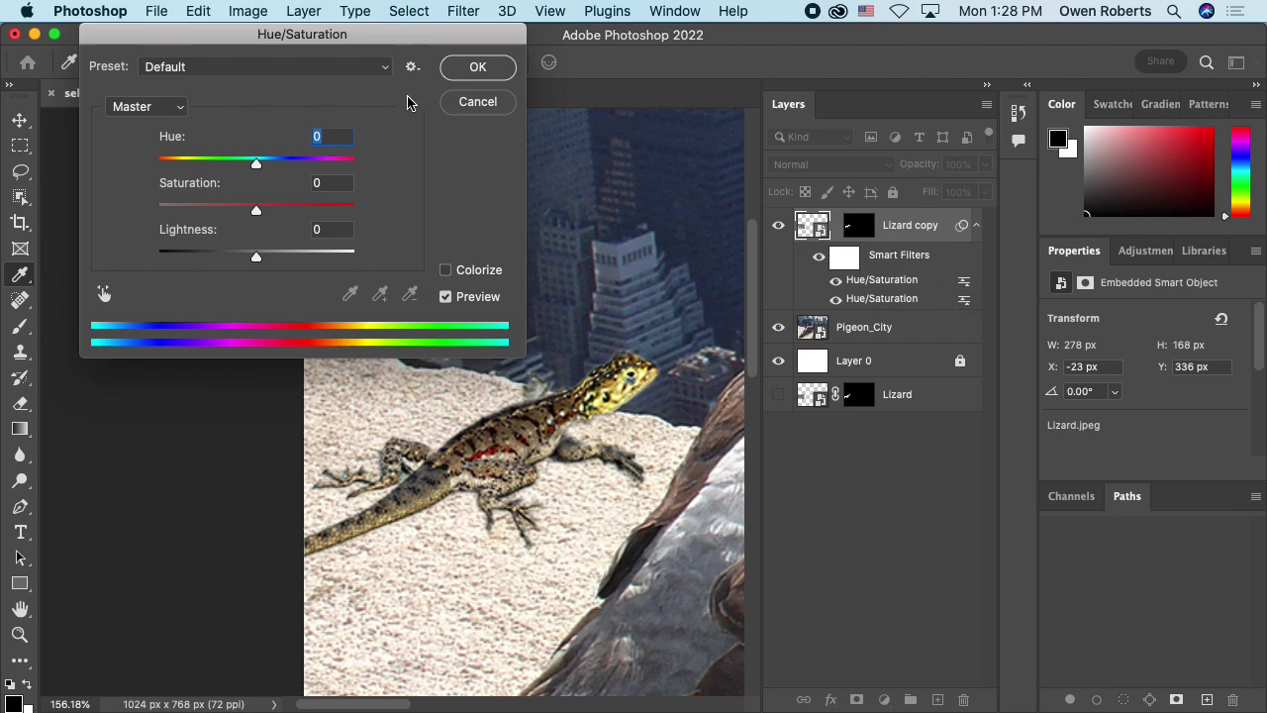
click(460, 103)
click(976, 226)
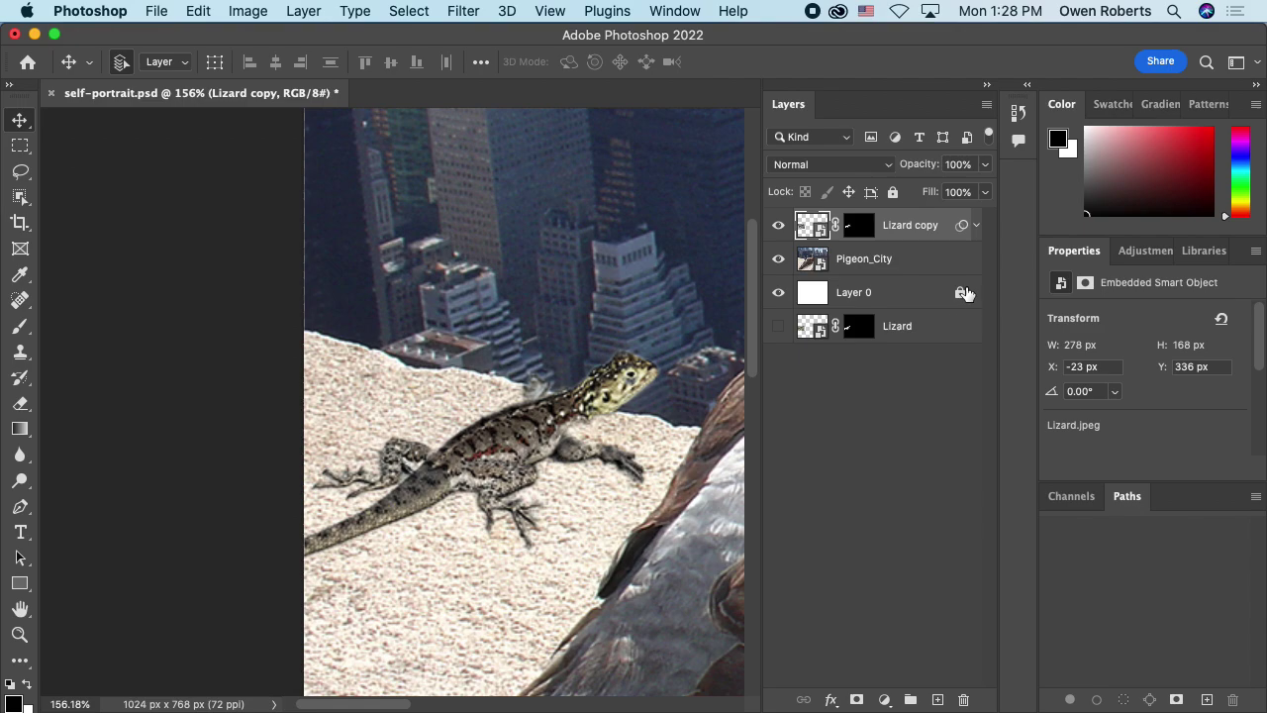
click(975, 227)
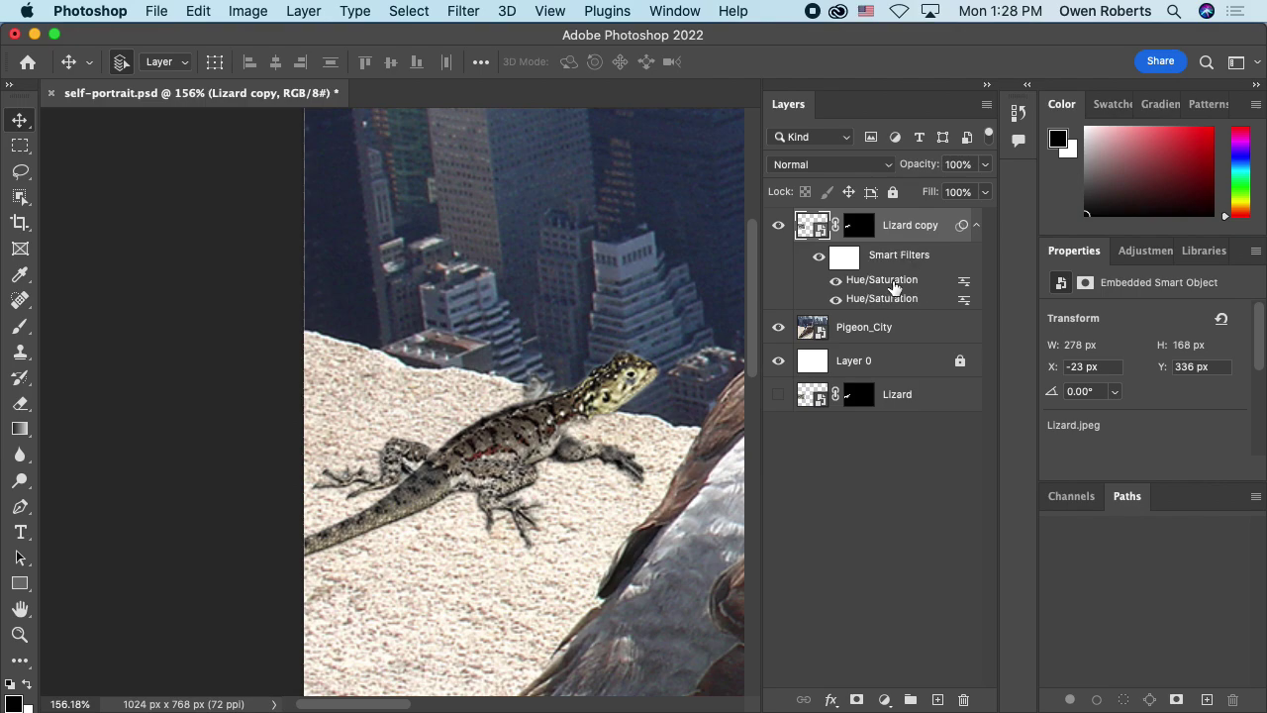
Delete the upper Hue/Saturation smart filter of Lizard copy, undo that deletion, and delete the lower one instead.
right_click(894, 286)
click(919, 346)
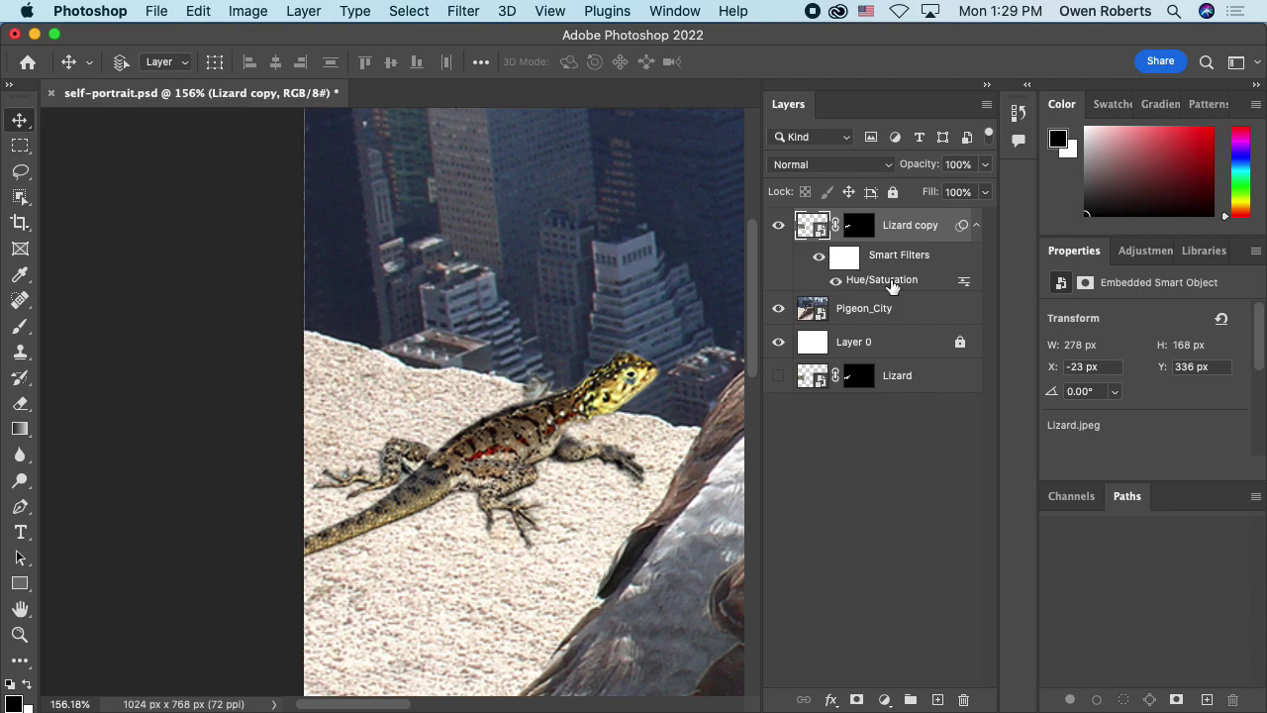
key(super+z)
right_click(894, 298)
click(922, 369)
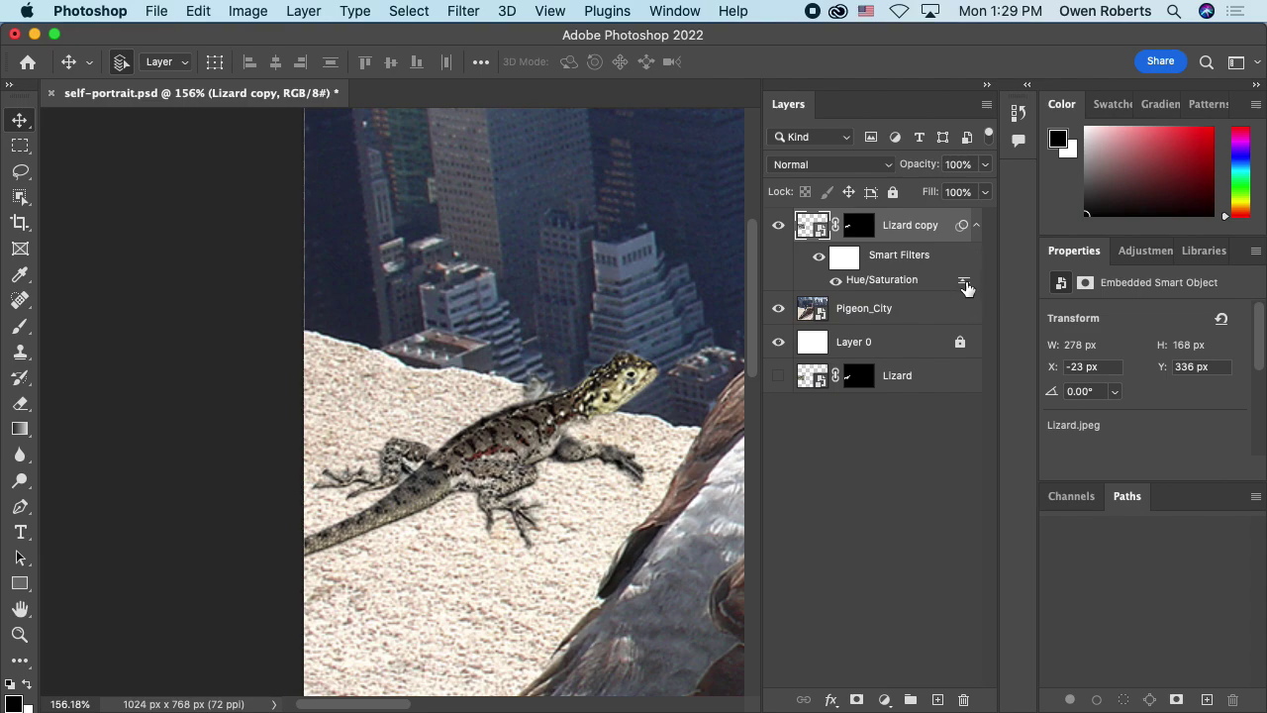
Inspect the remaining Hue/Saturation filter's blending options and its adjustment settings, cancelling both without changes.
double_click(964, 285)
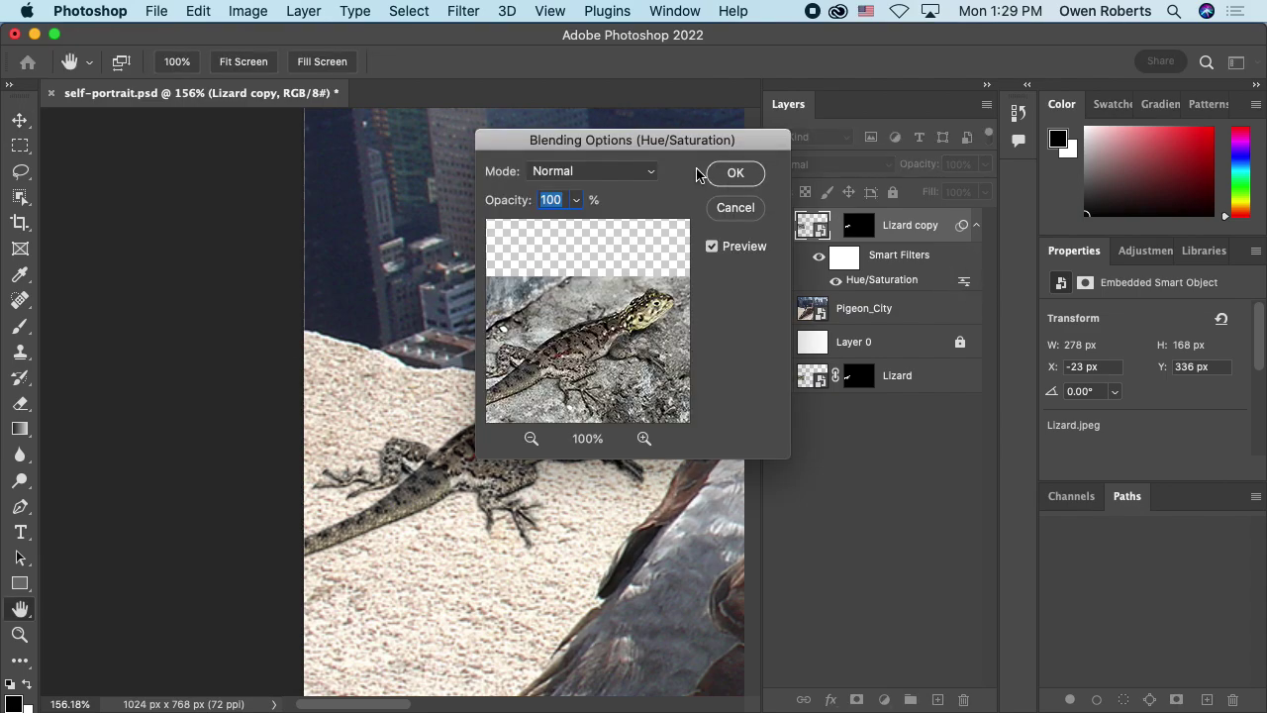
click(734, 206)
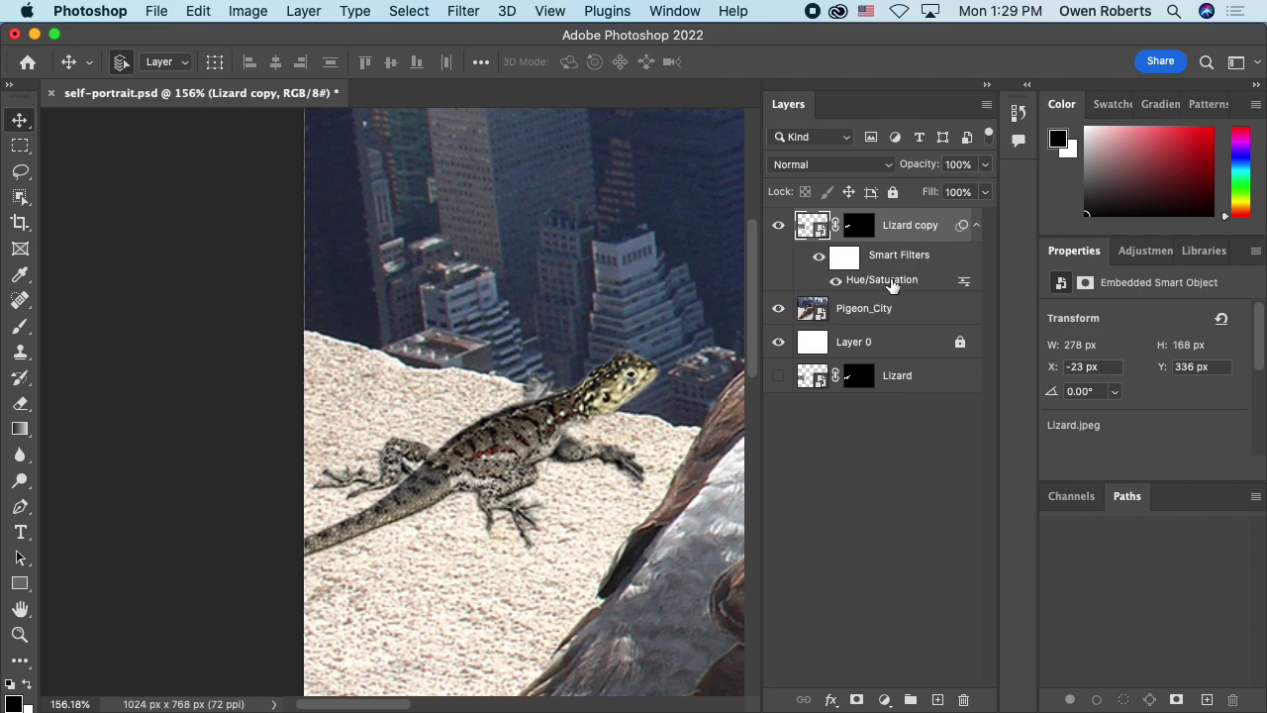
double_click(894, 284)
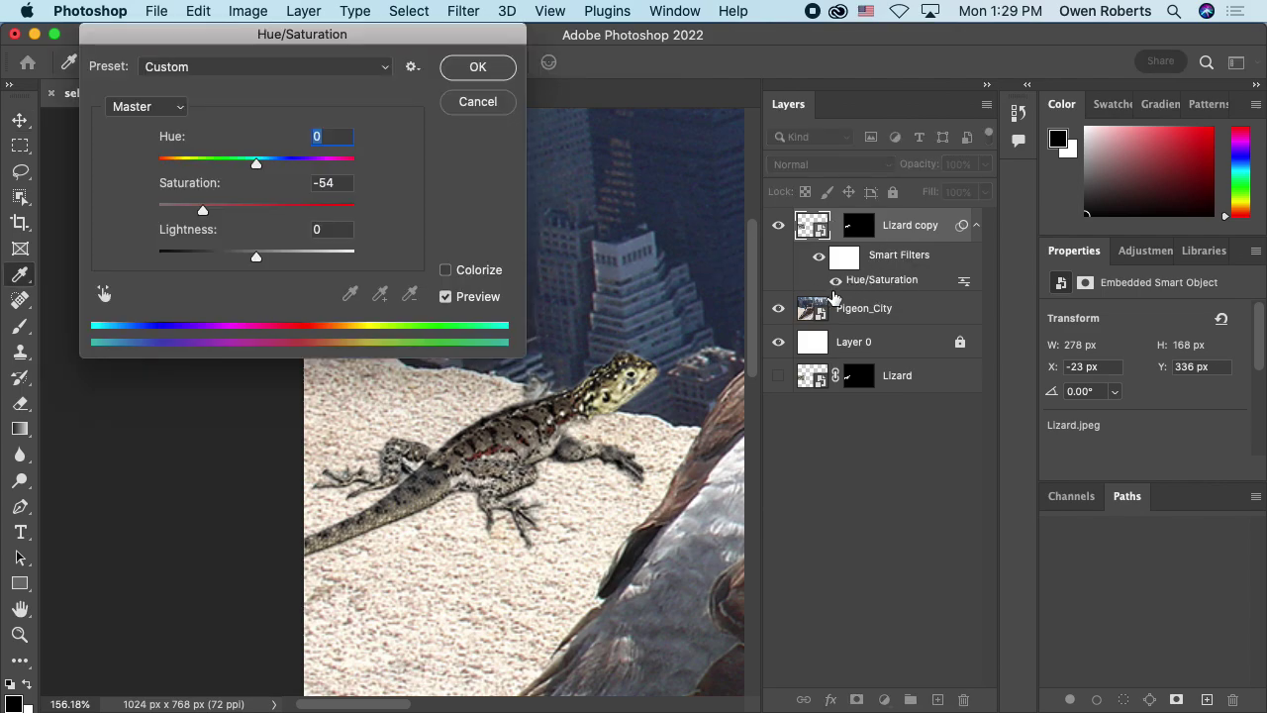
click(494, 105)
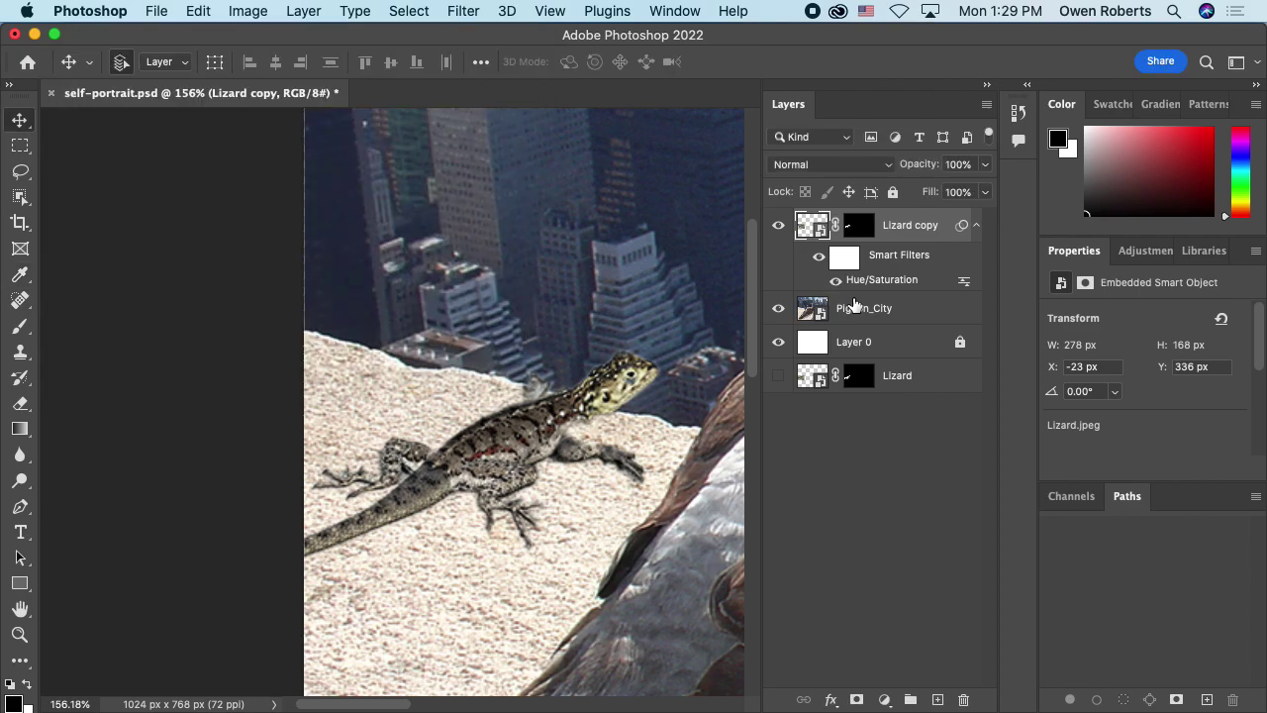
Toggle the visibility of Lizard copy's Hue/Saturation smart filter to compare the lizard with and without it.
click(837, 286)
click(836, 285)
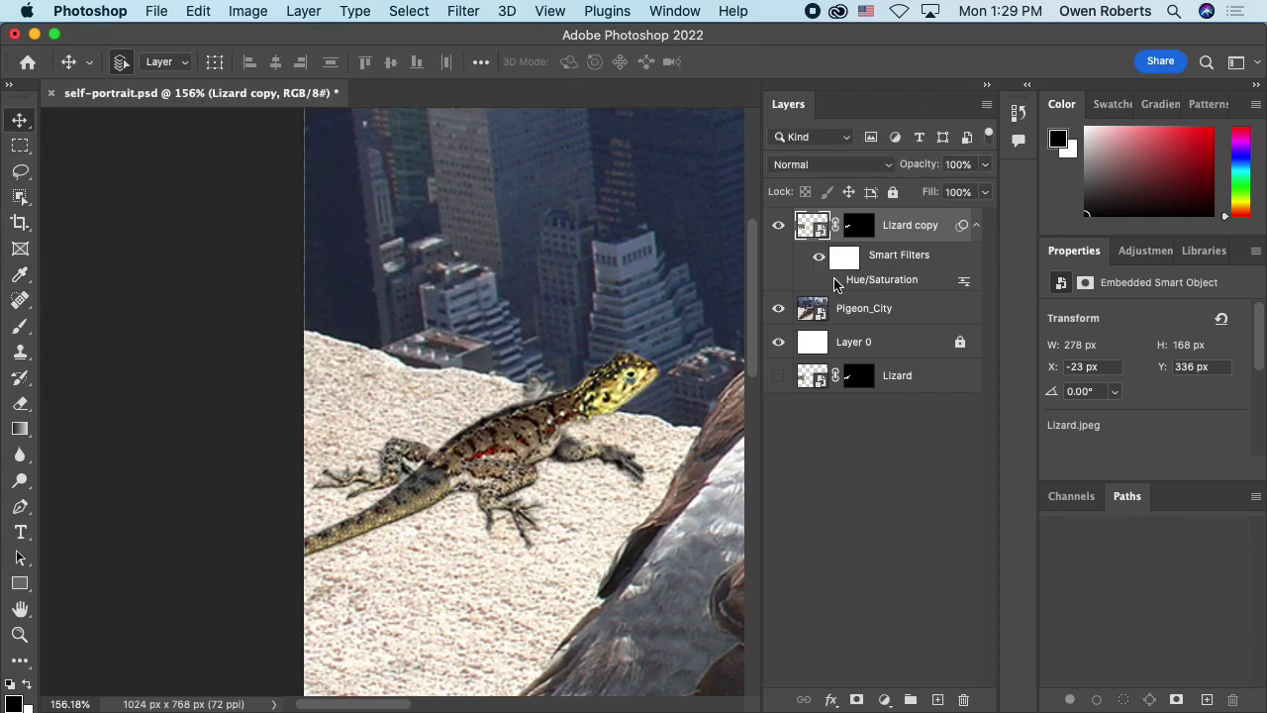
click(836, 286)
click(835, 285)
click(837, 285)
Edit Lizard copy's Hue/Saturation smart filter to set Lightness to -24 and apply it.
double_click(865, 282)
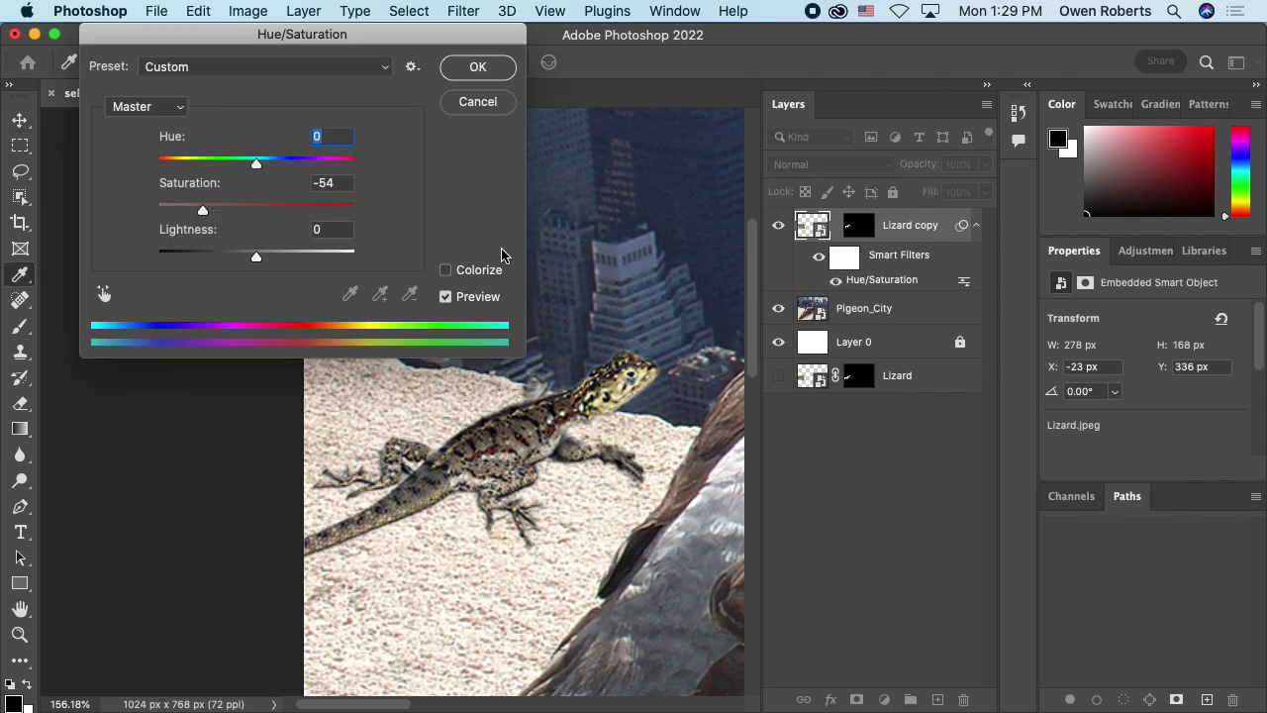
mouse_move(256, 256)
mouse_down()
mouse_move(272, 259)
mouse_move(234, 260)
mouse_up()
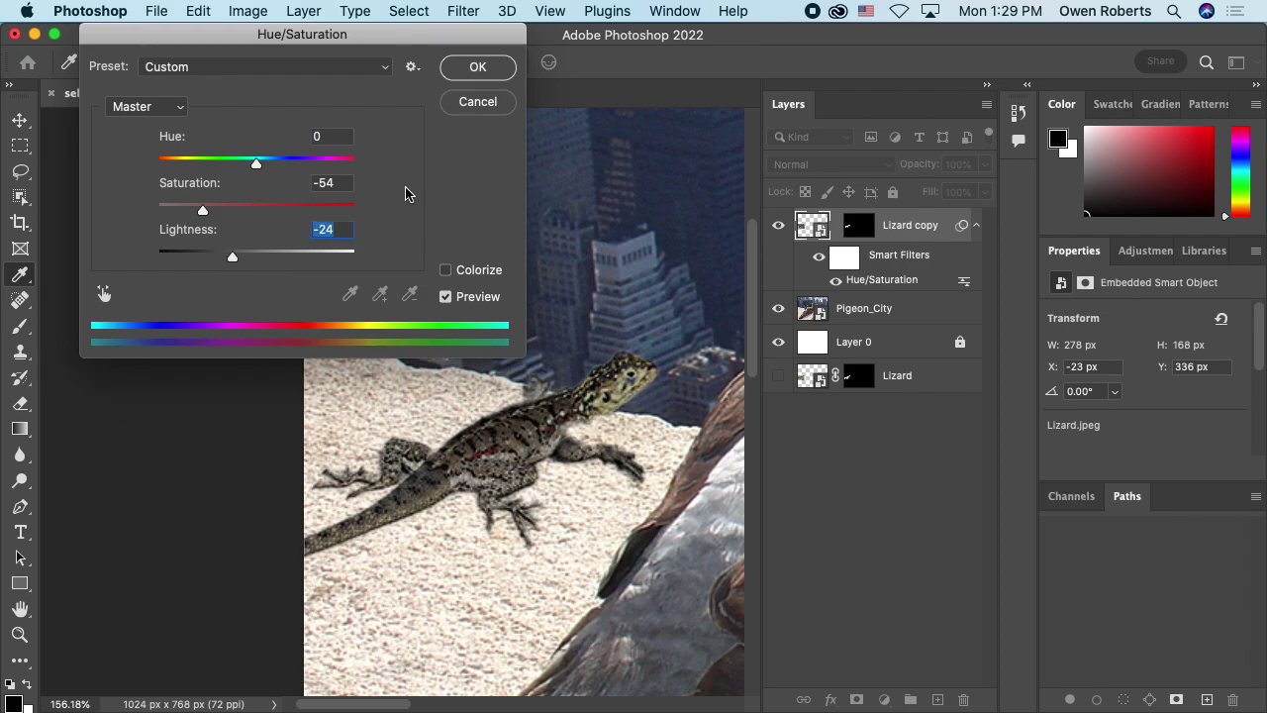
click(477, 67)
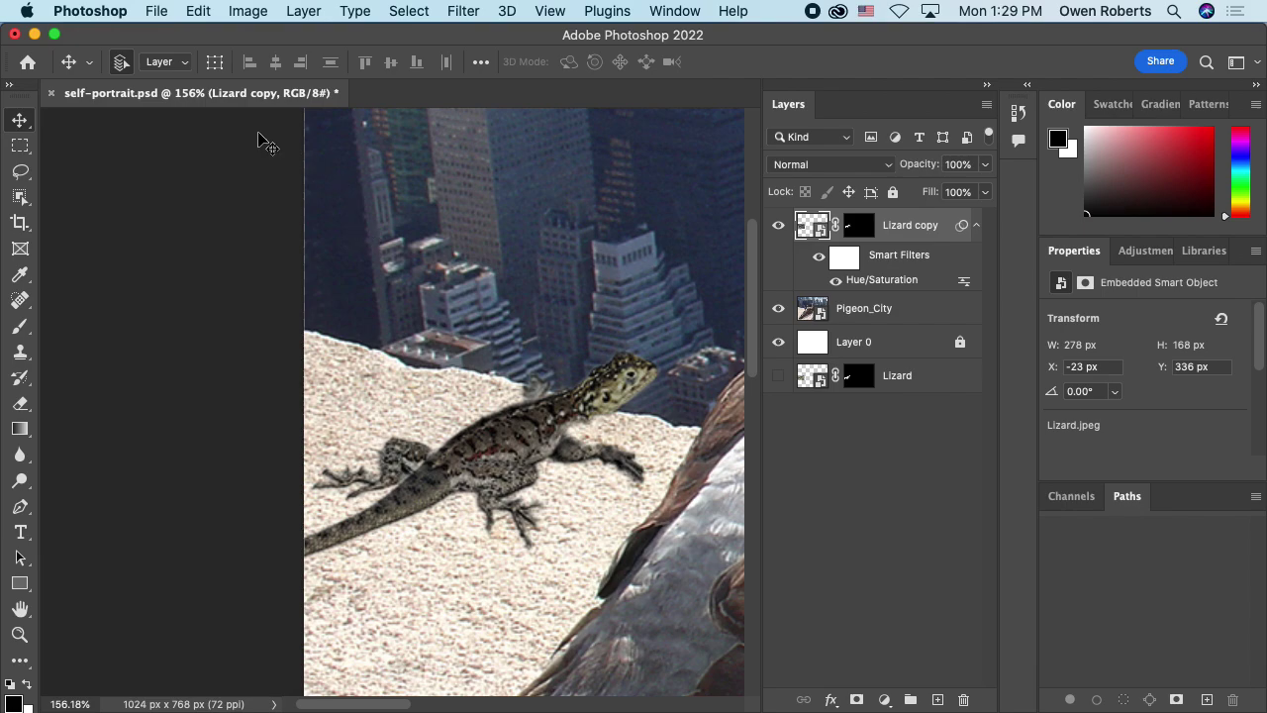
click(248, 11)
mouse_move(374, 70)
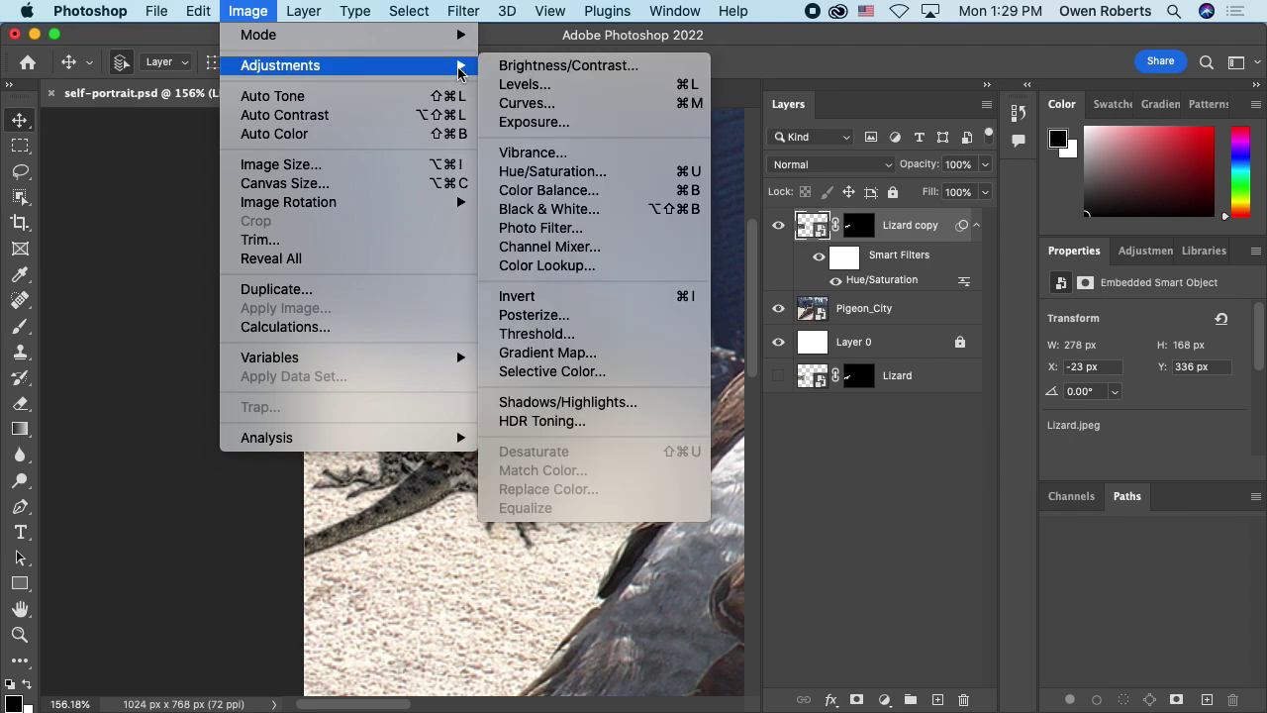
click(570, 127)
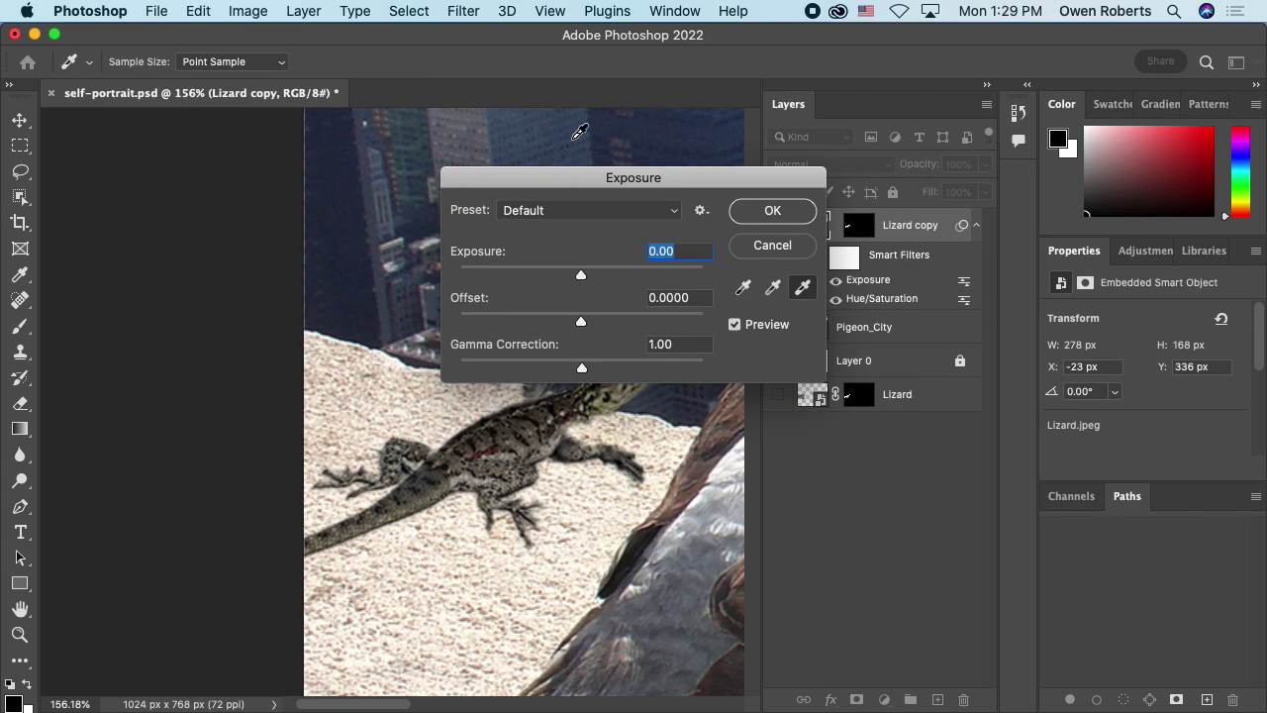
drag(591, 177, 319, 96)
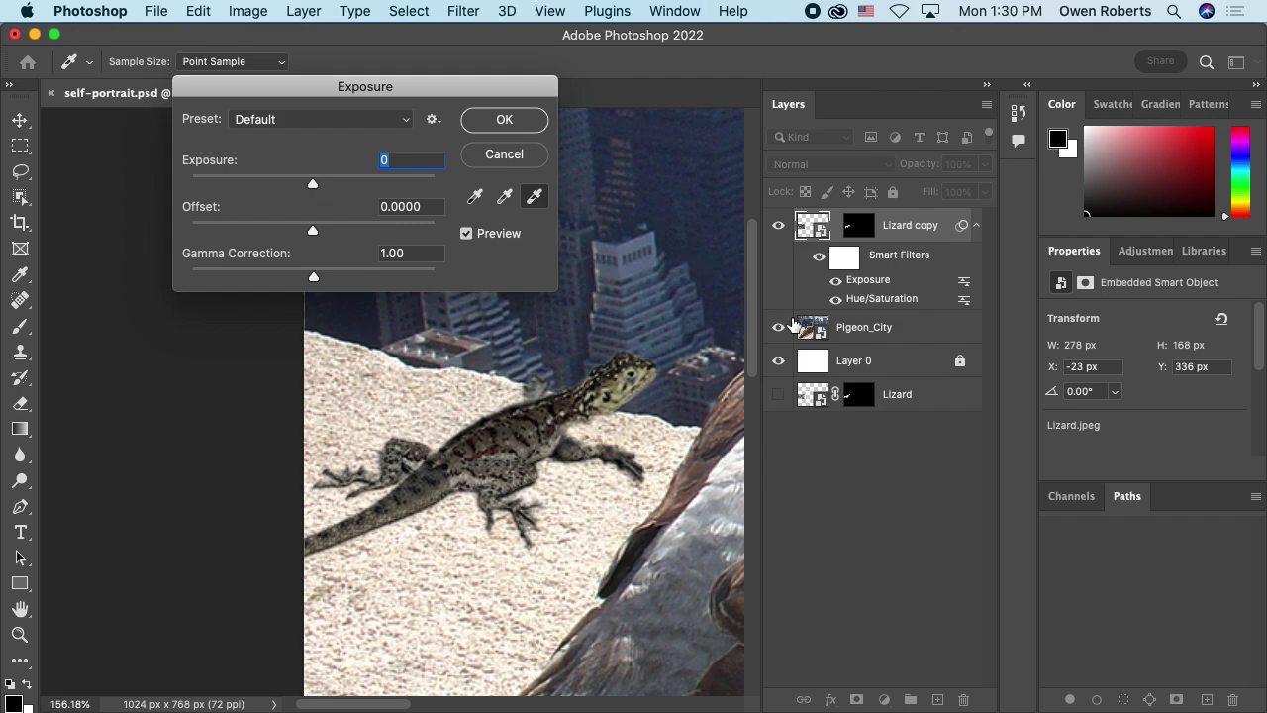
click(504, 153)
Hide Lizard copy's Hue/Saturation filter, try the Exposure, Offset and Gamma Correction values of an Exposure adjustment, and cancel that adjustment.
click(835, 279)
click(237, 11)
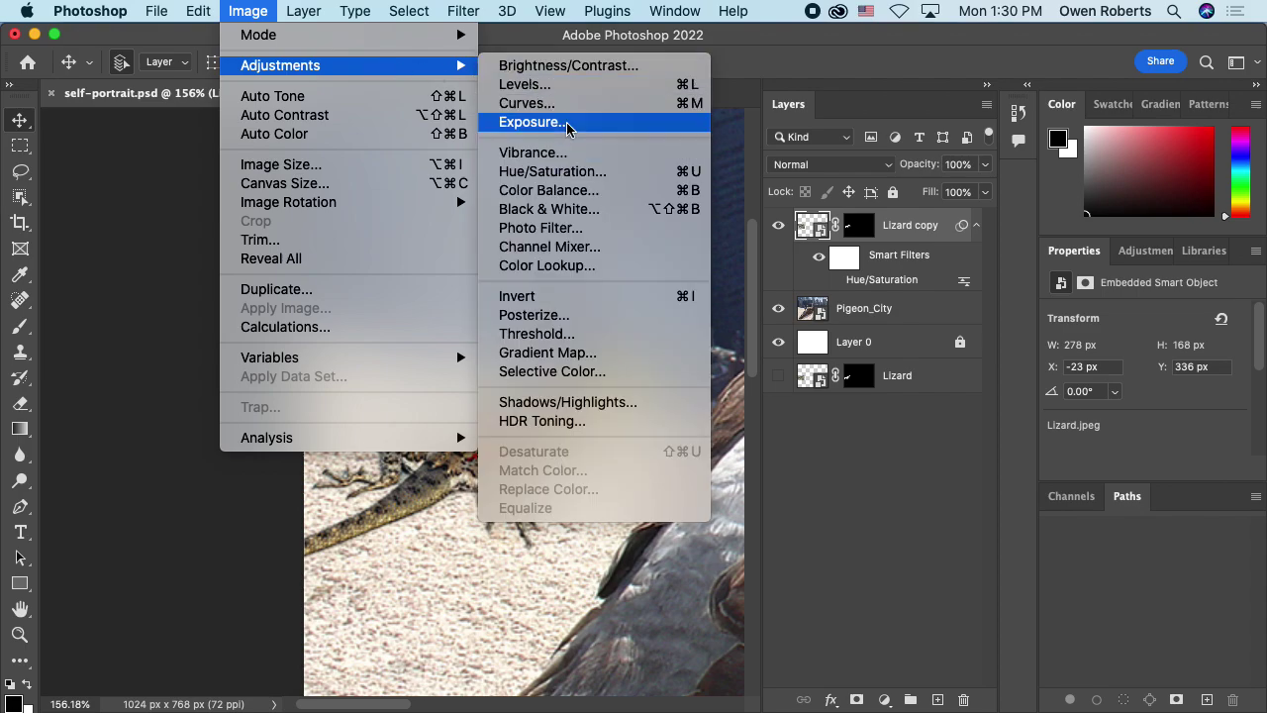
click(565, 122)
mouse_move(310, 185)
mouse_down()
mouse_move(423, 188)
mouse_move(249, 179)
mouse_move(311, 187)
mouse_up()
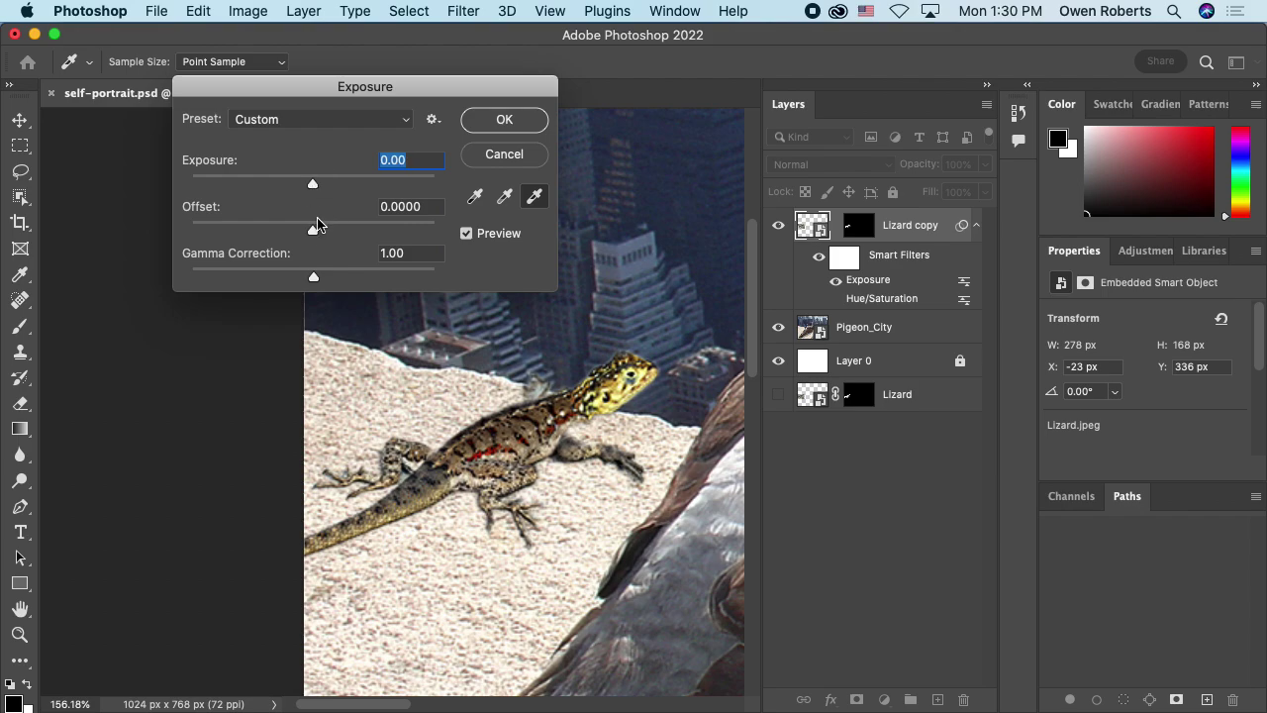
mouse_move(311, 235)
mouse_down()
mouse_move(359, 232)
mouse_move(255, 230)
mouse_move(313, 231)
mouse_up()
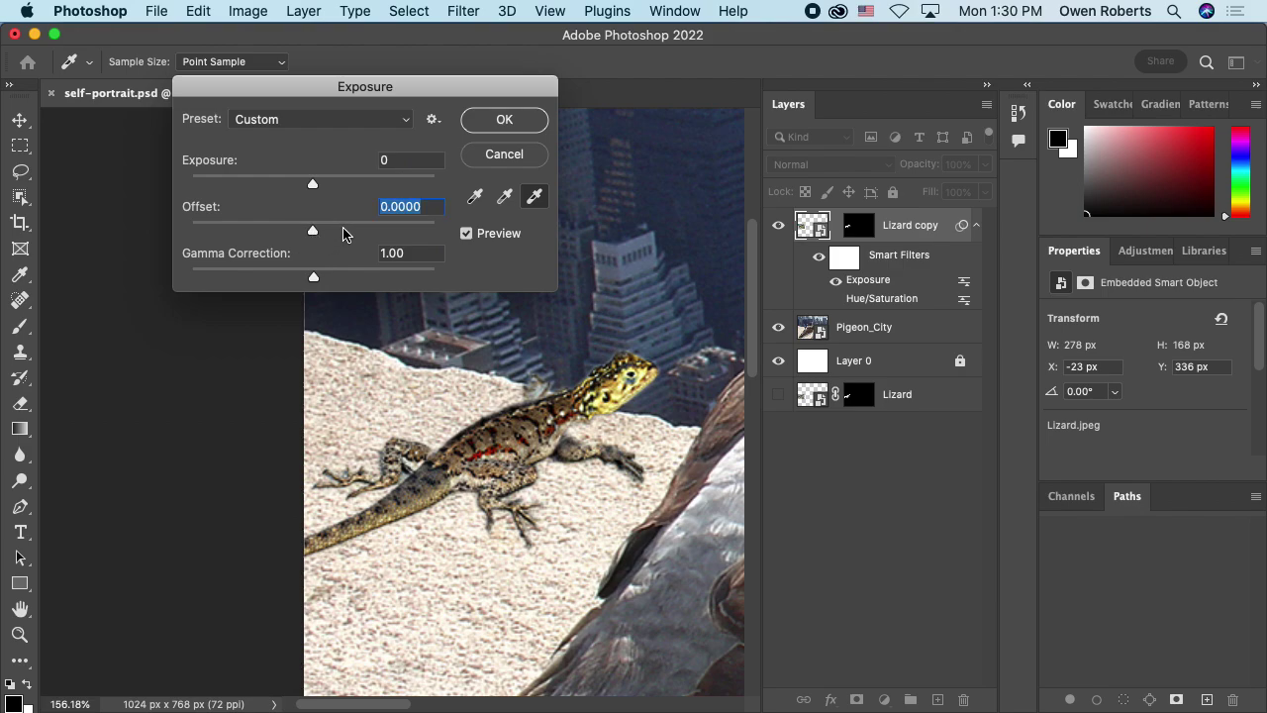
mouse_move(313, 277)
mouse_down()
mouse_move(339, 278)
mouse_move(271, 275)
mouse_move(315, 277)
mouse_up()
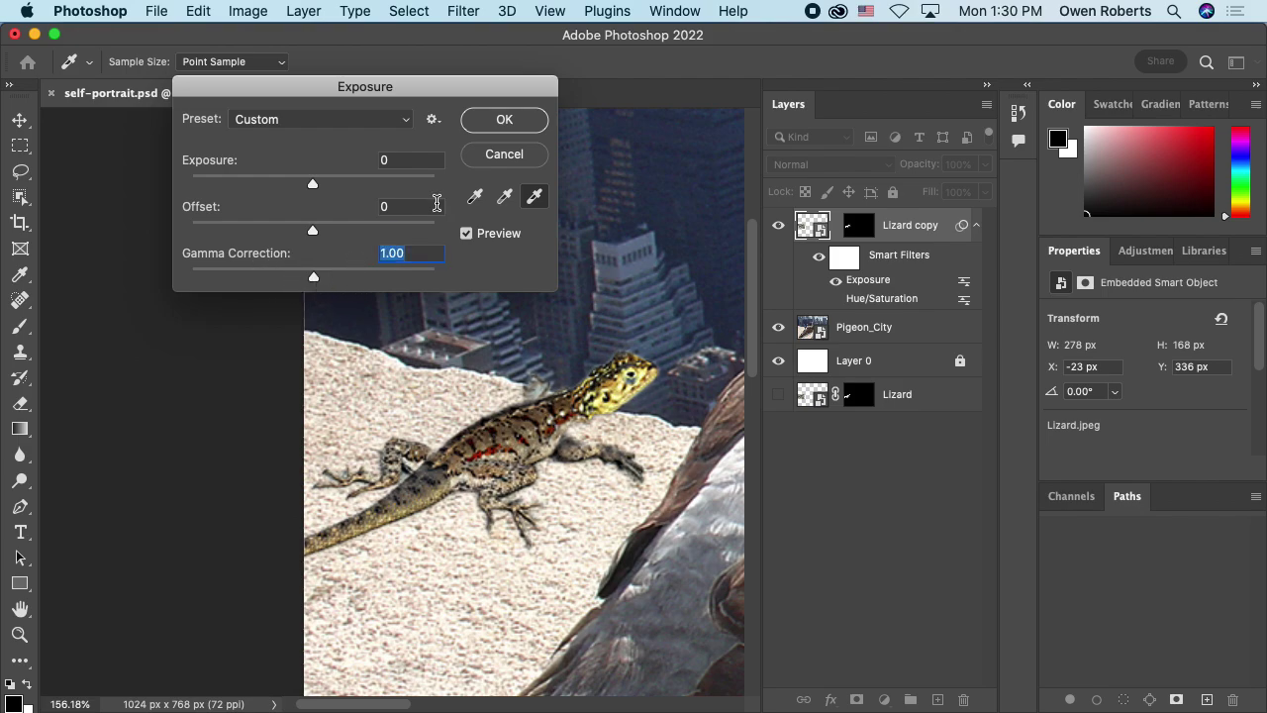
click(507, 163)
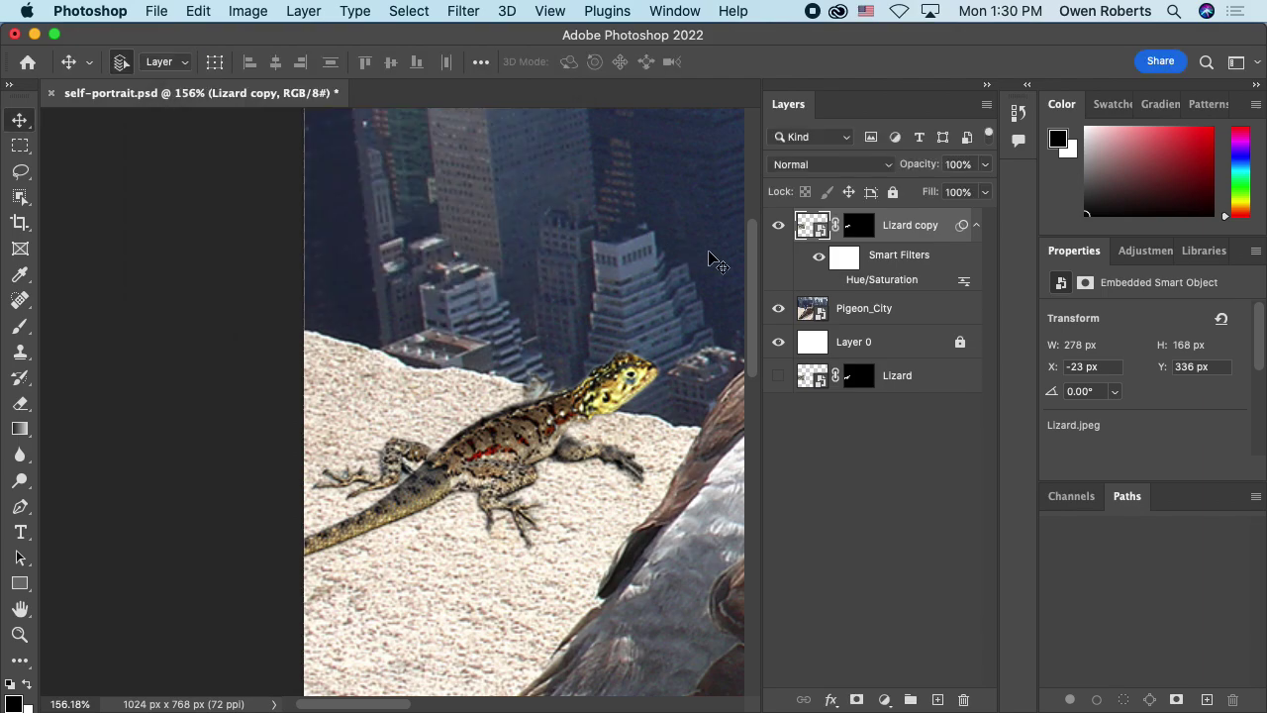
Start a Color Balance adjustment on Lizard copy and set the midtone color levels to +9, +28 and -19.
click(262, 11)
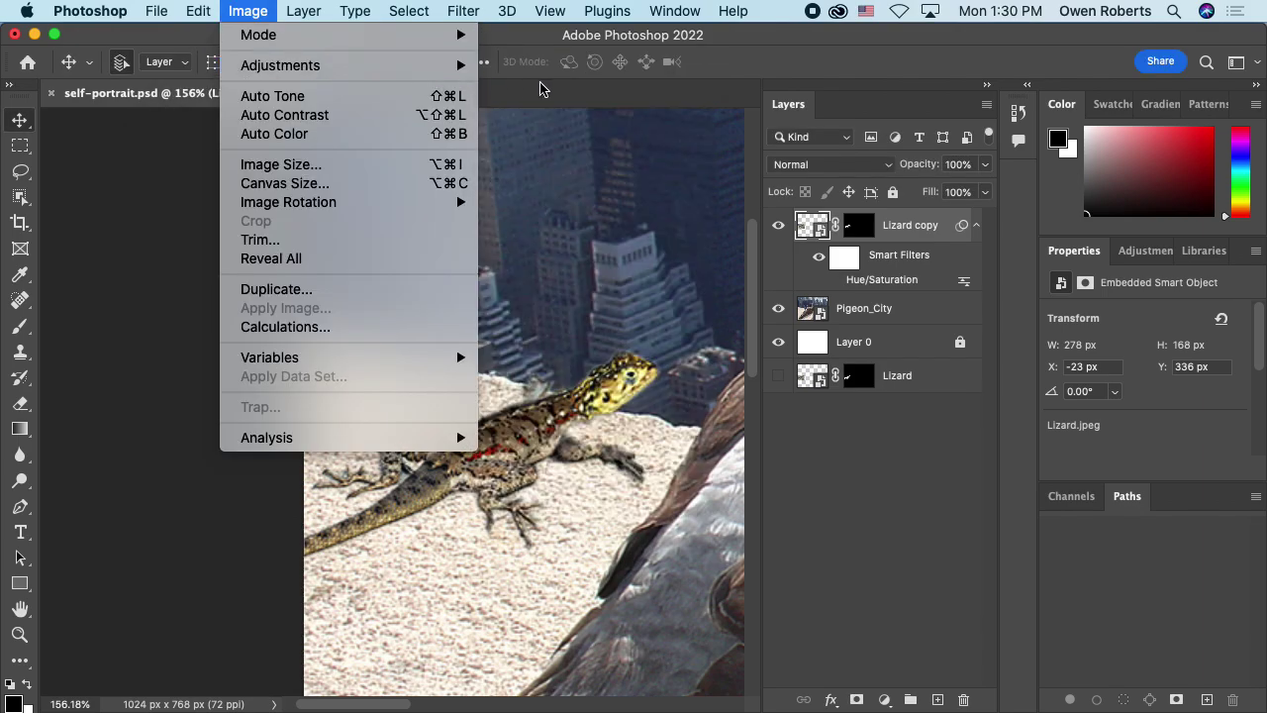
mouse_move(408, 67)
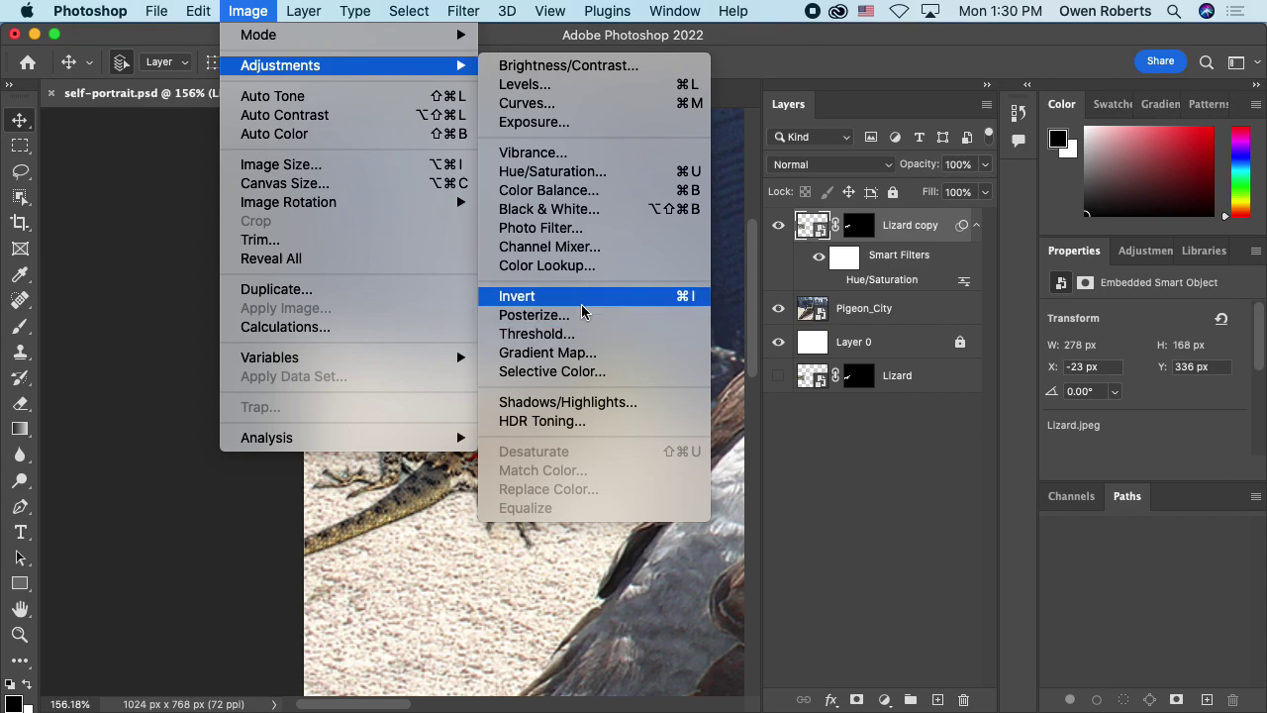
click(594, 191)
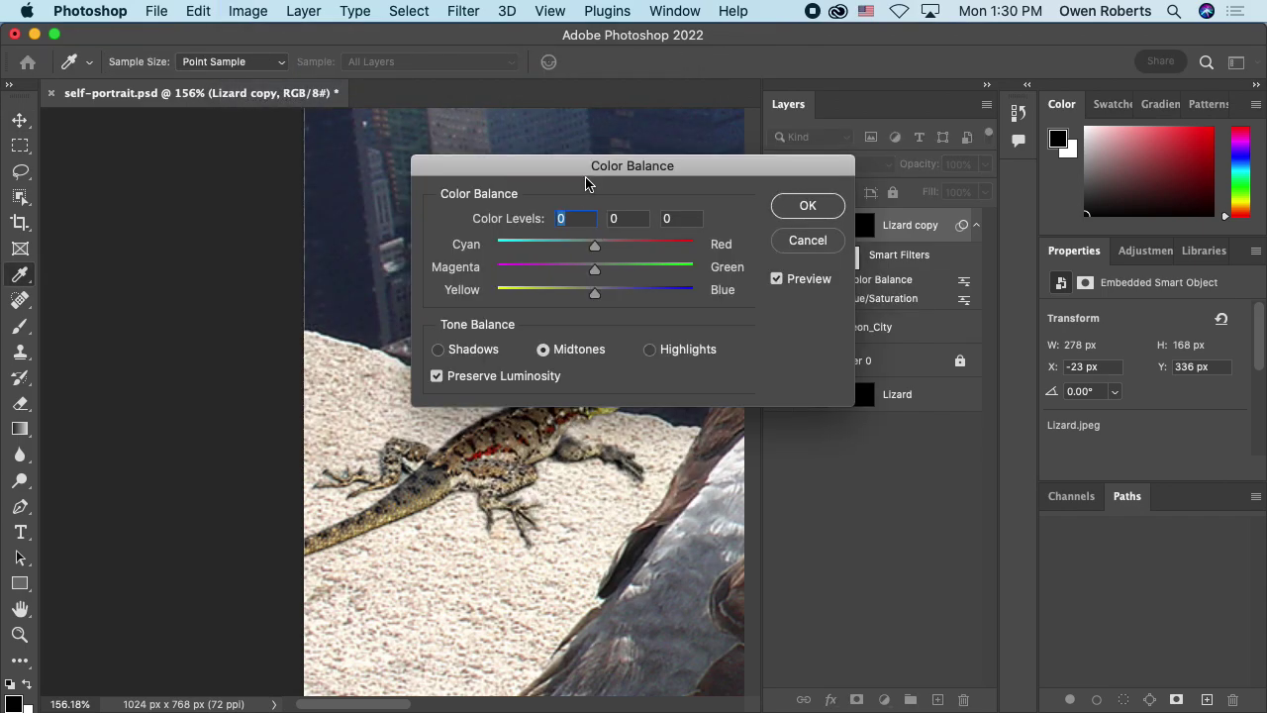
drag(586, 183, 296, 55)
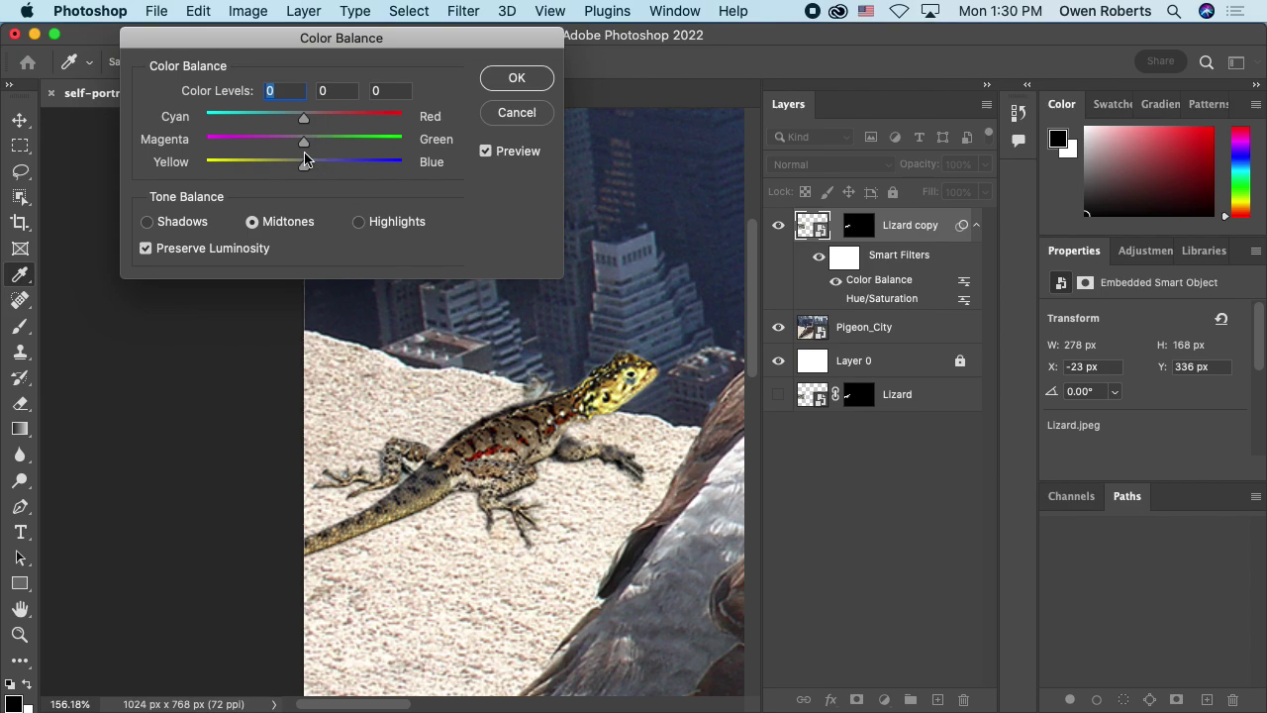
drag(303, 119, 332, 142)
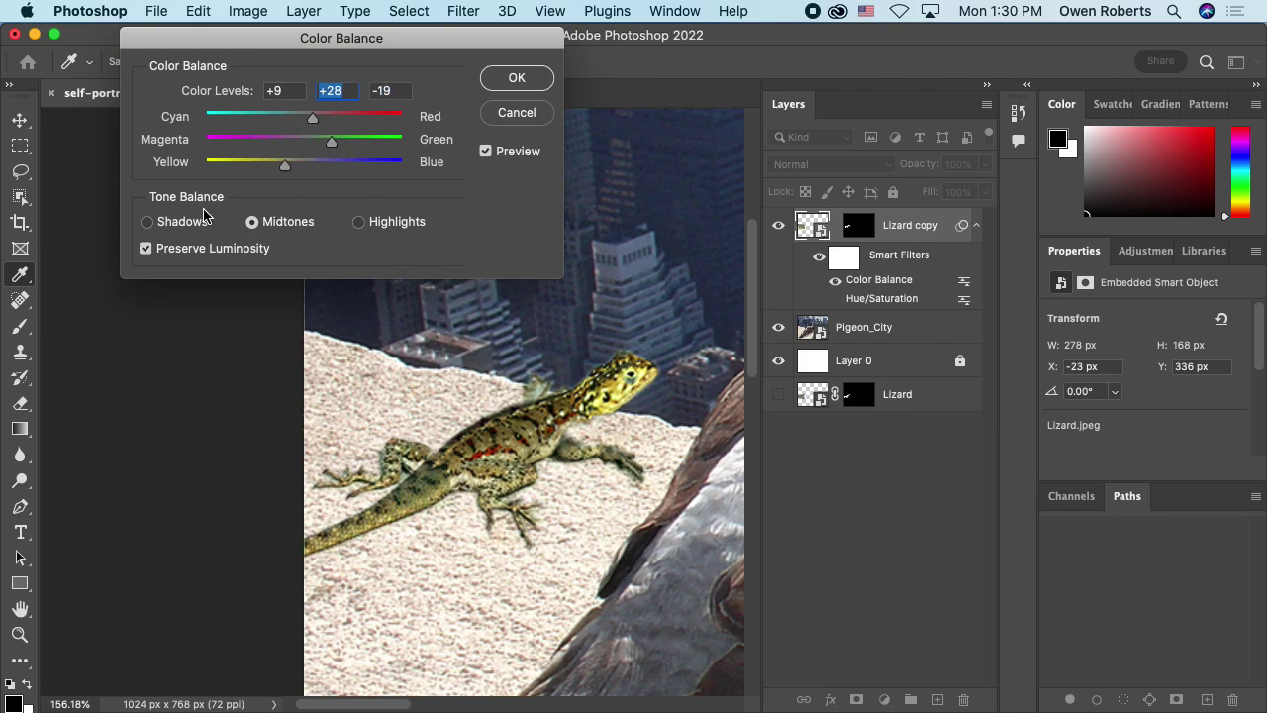
Inspect the Shadows and Highlights tone ranges, return to Midtones and set the Yellow–Blue level to +17.
click(178, 223)
click(295, 226)
click(386, 227)
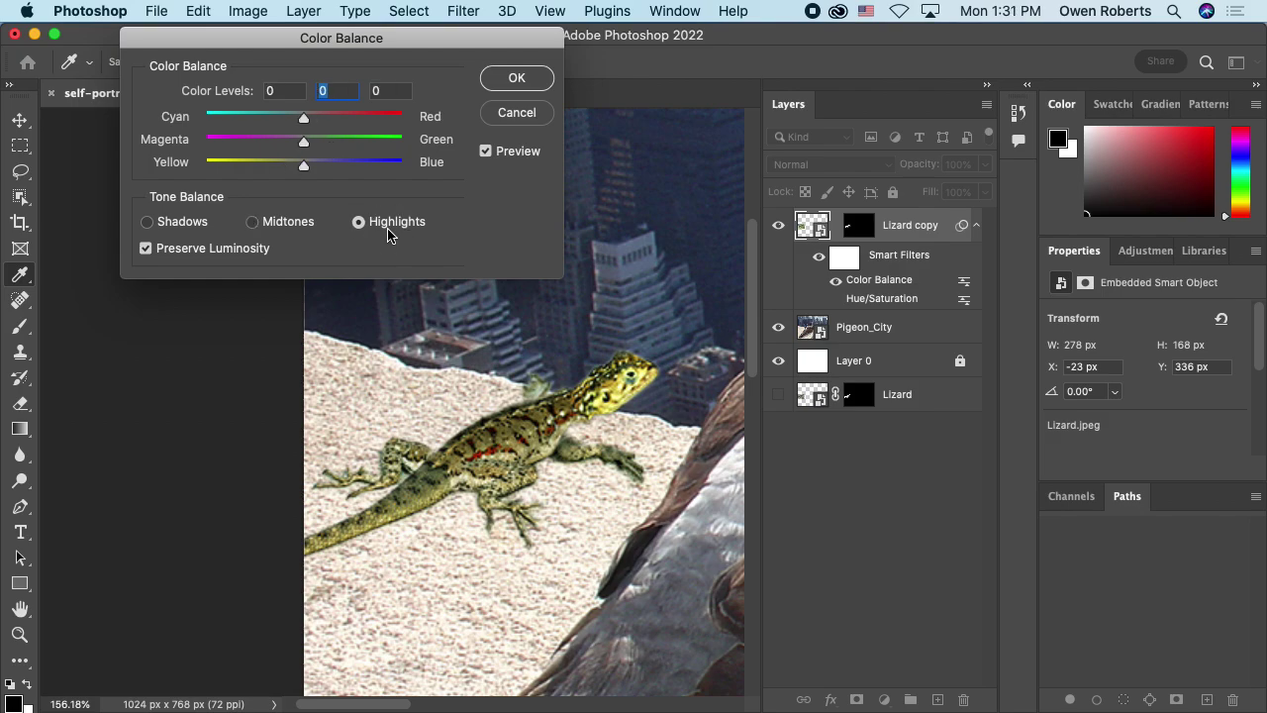
click(179, 224)
click(297, 227)
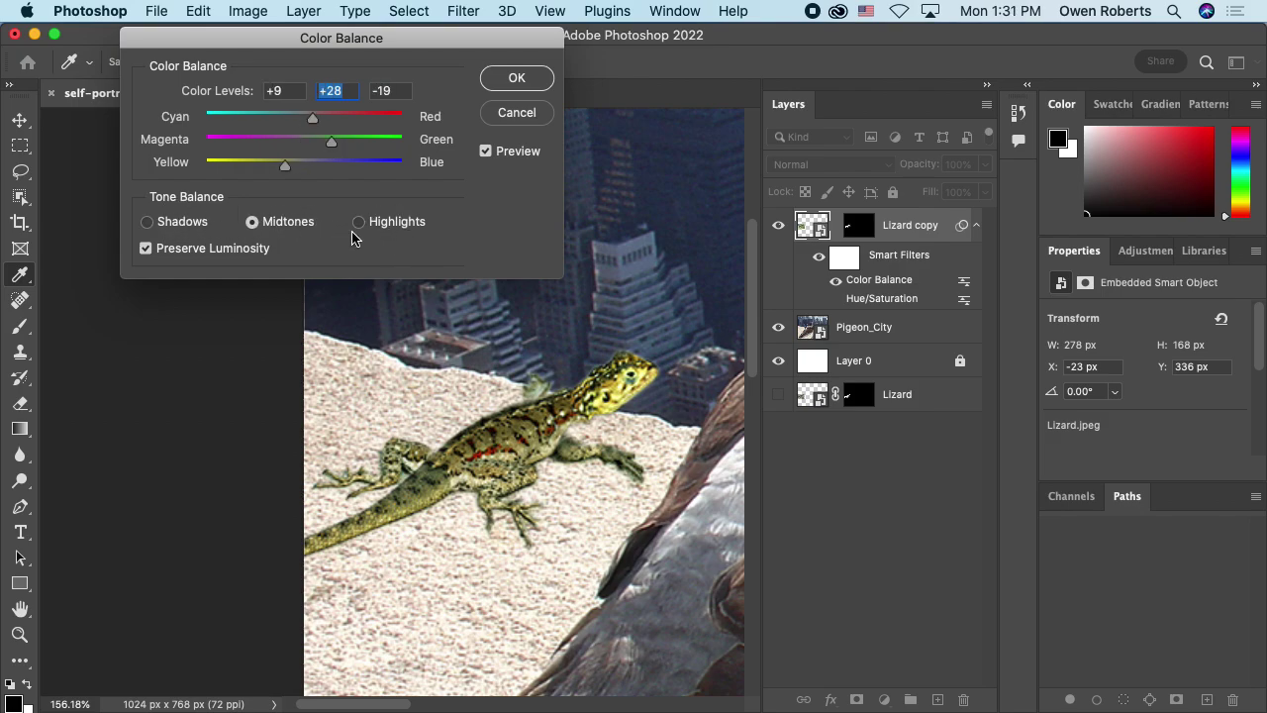
click(359, 225)
click(315, 226)
drag(284, 166, 320, 165)
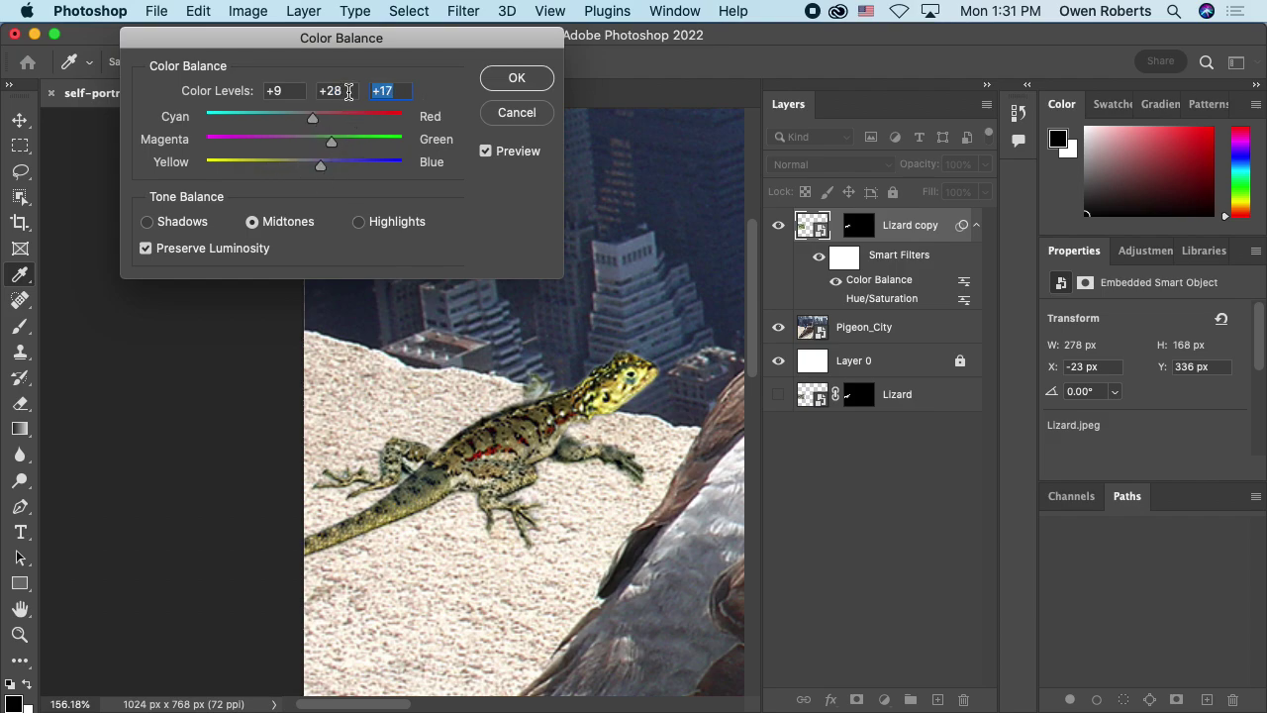
Set the Color Balance midtone Cyan–Red and Magenta–Green levels to 0, increase blue further, and apply the adjustment.
double_click(347, 92)
text(0)
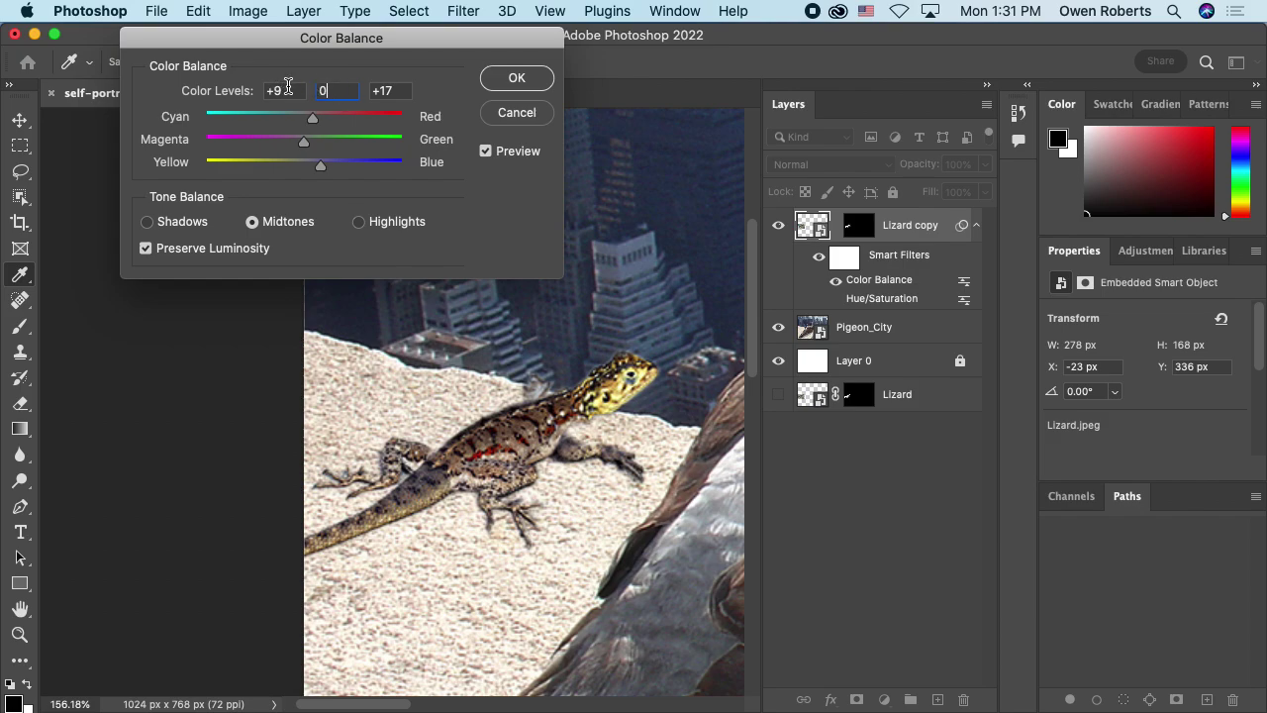
double_click(287, 90)
text(0)
click(322, 167)
mouse_move(322, 168)
mouse_down()
mouse_move(354, 174)
mouse_move(334, 166)
mouse_up()
click(516, 78)
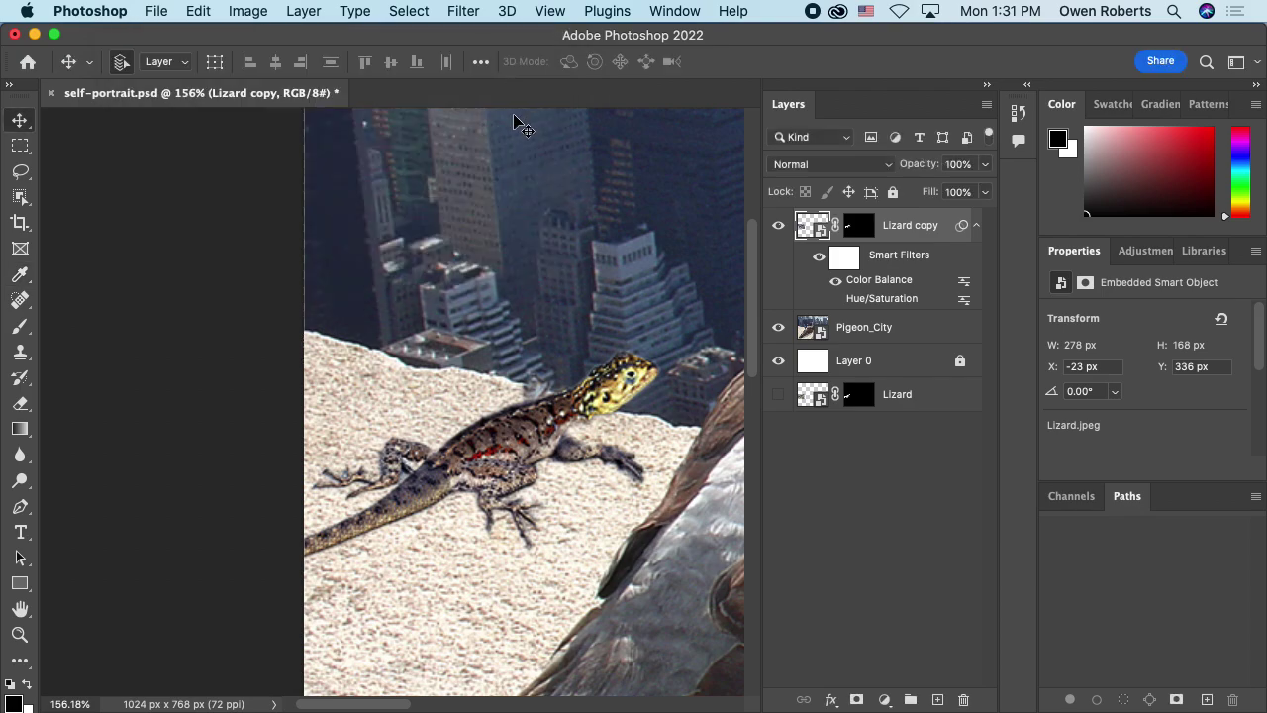
Show Lizard copy's Hue/Saturation filter and hide its Color Balance filter.
click(835, 298)
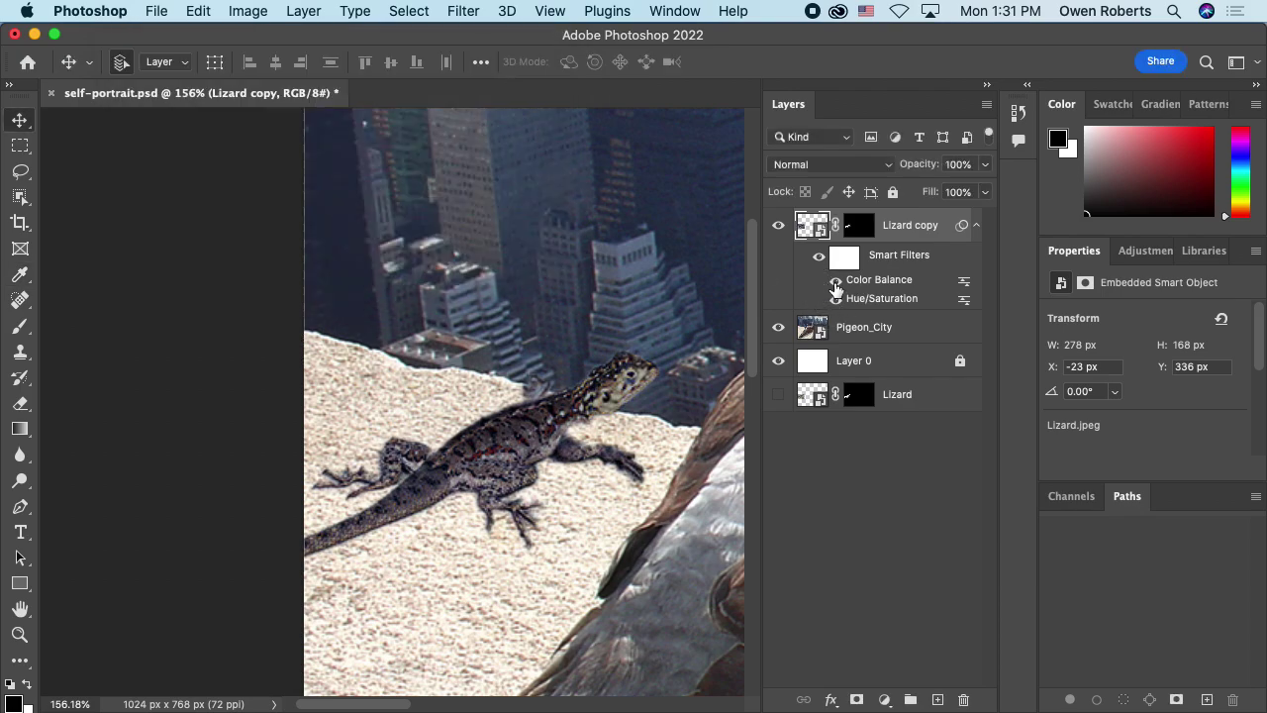
click(836, 280)
scroll(664, 302, down, 5)
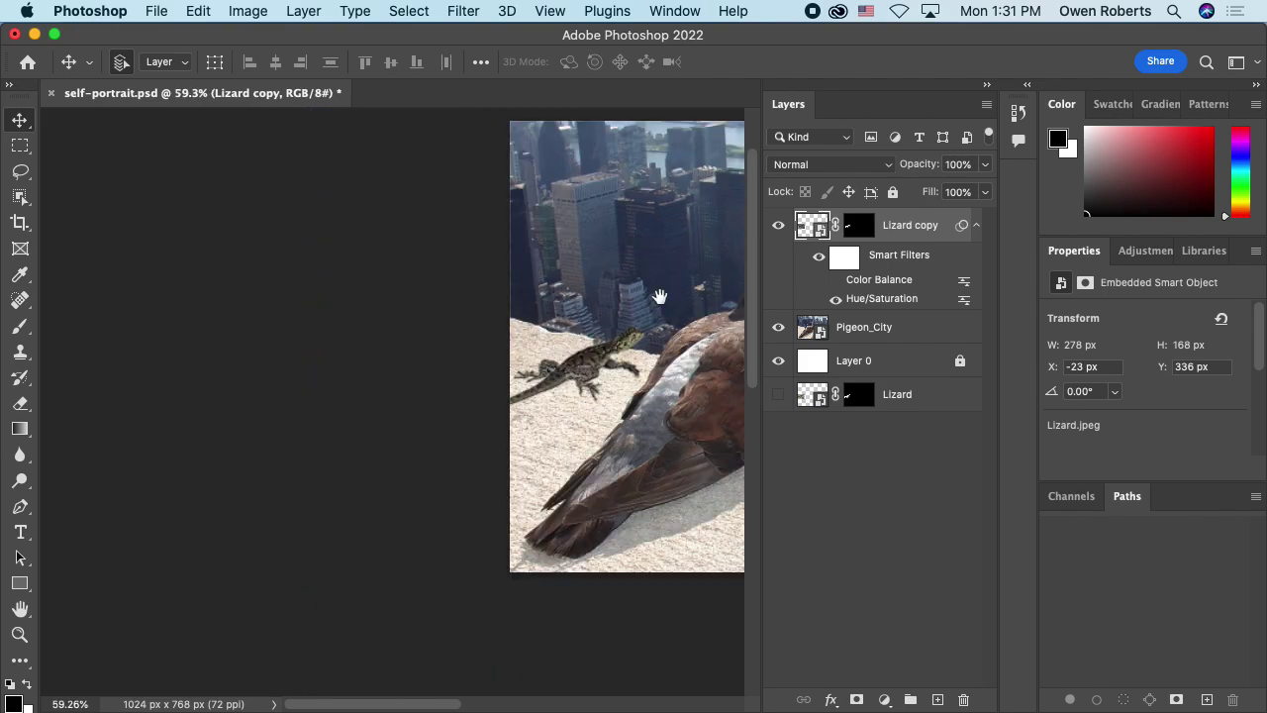
drag(659, 296, 504, 291)
drag(620, 302, 453, 291)
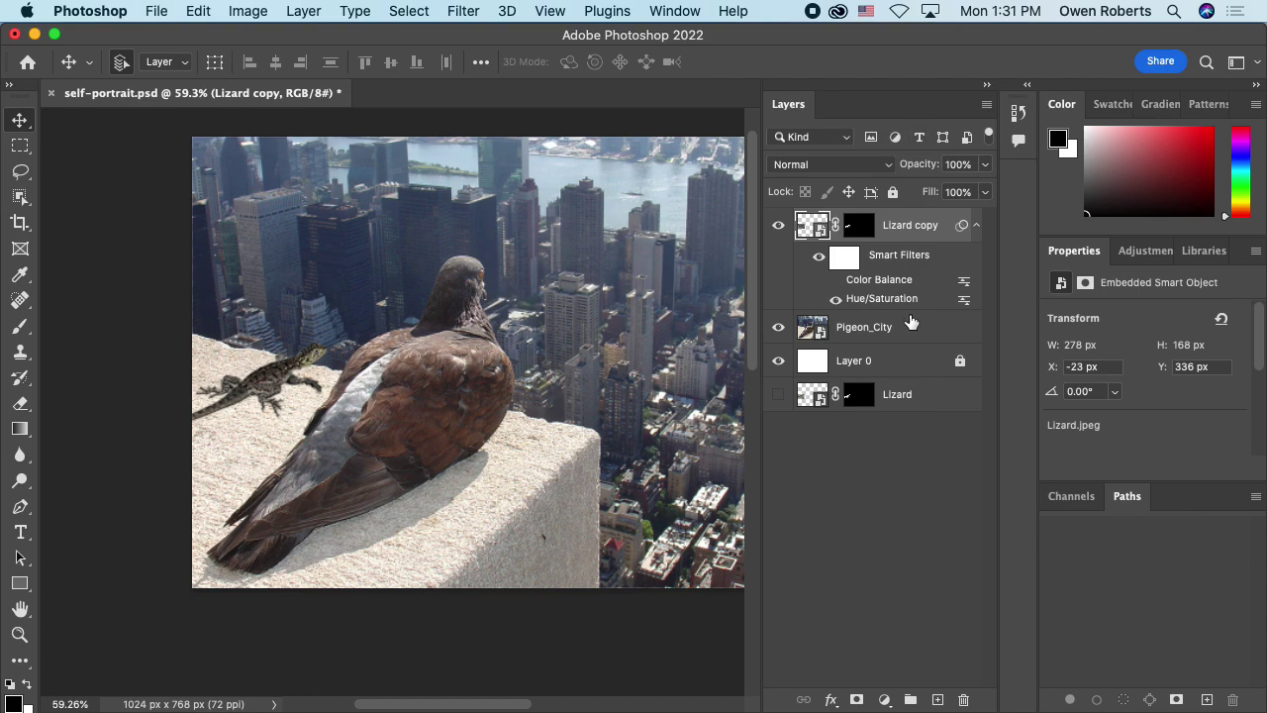
Try a Hue/Saturation adjustment on the Pigeon_City layer with Saturation at -15, and cancel it.
click(903, 337)
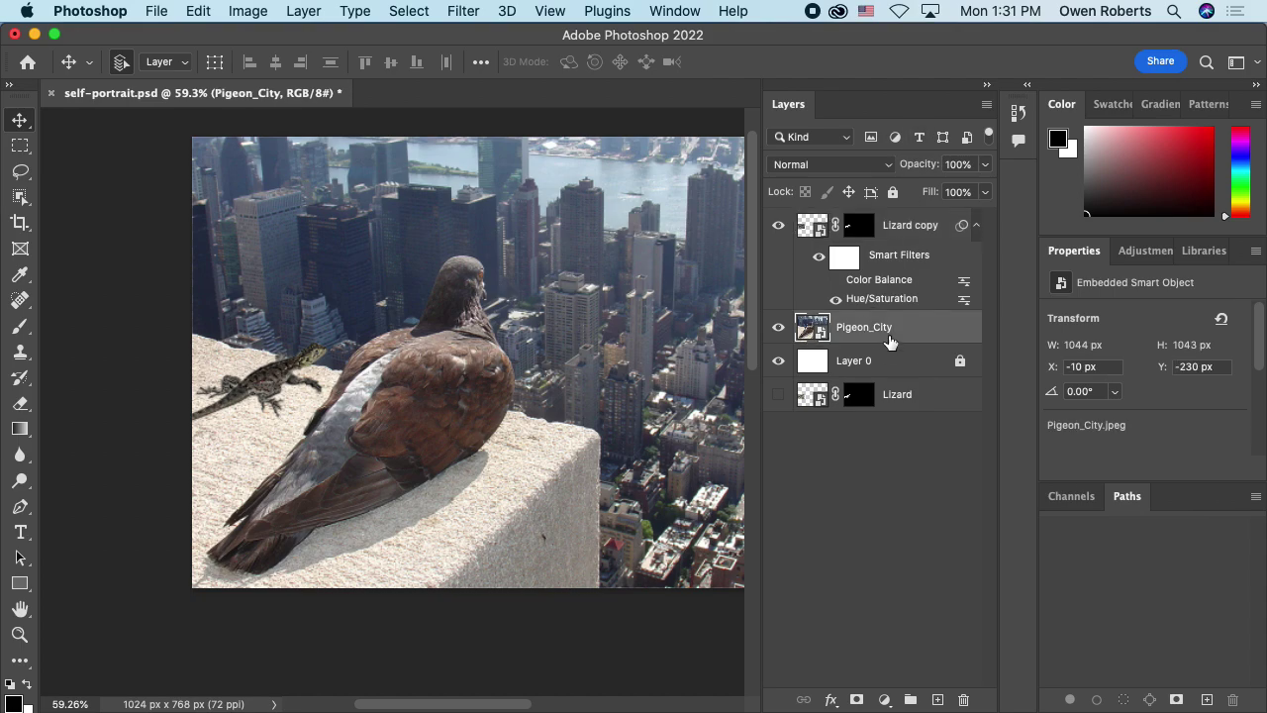
click(247, 11)
mouse_move(312, 73)
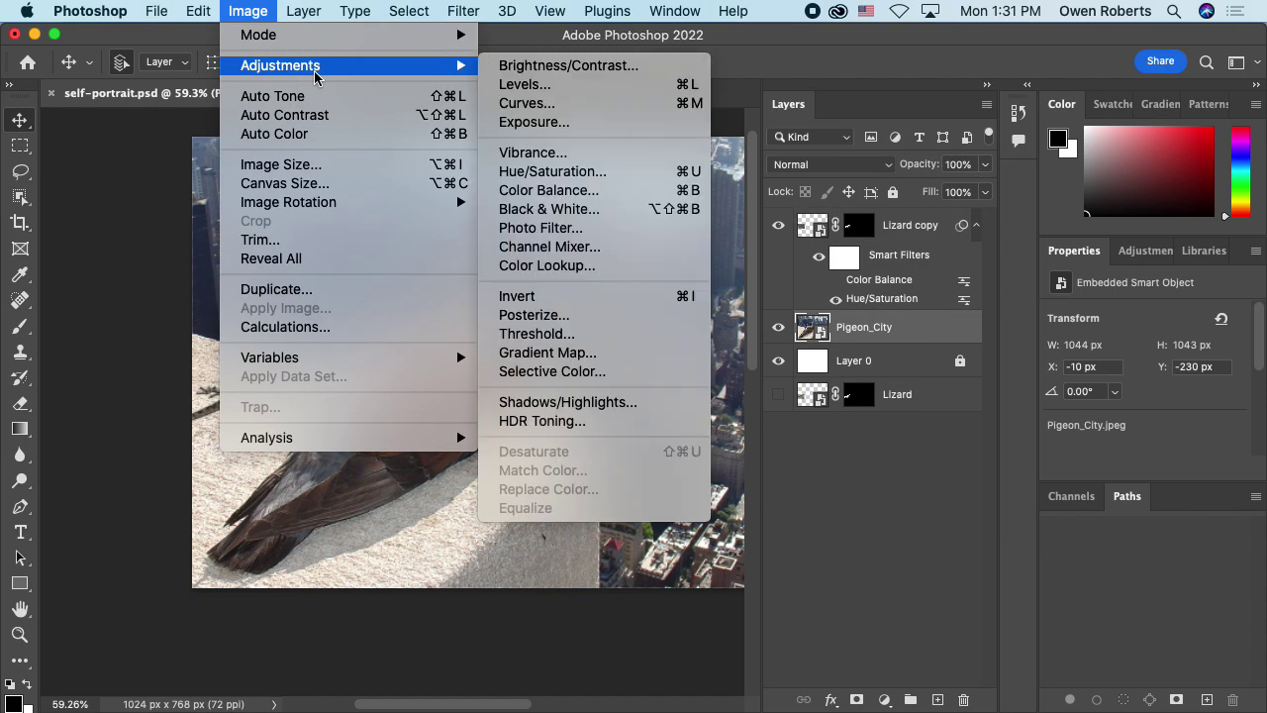
click(595, 176)
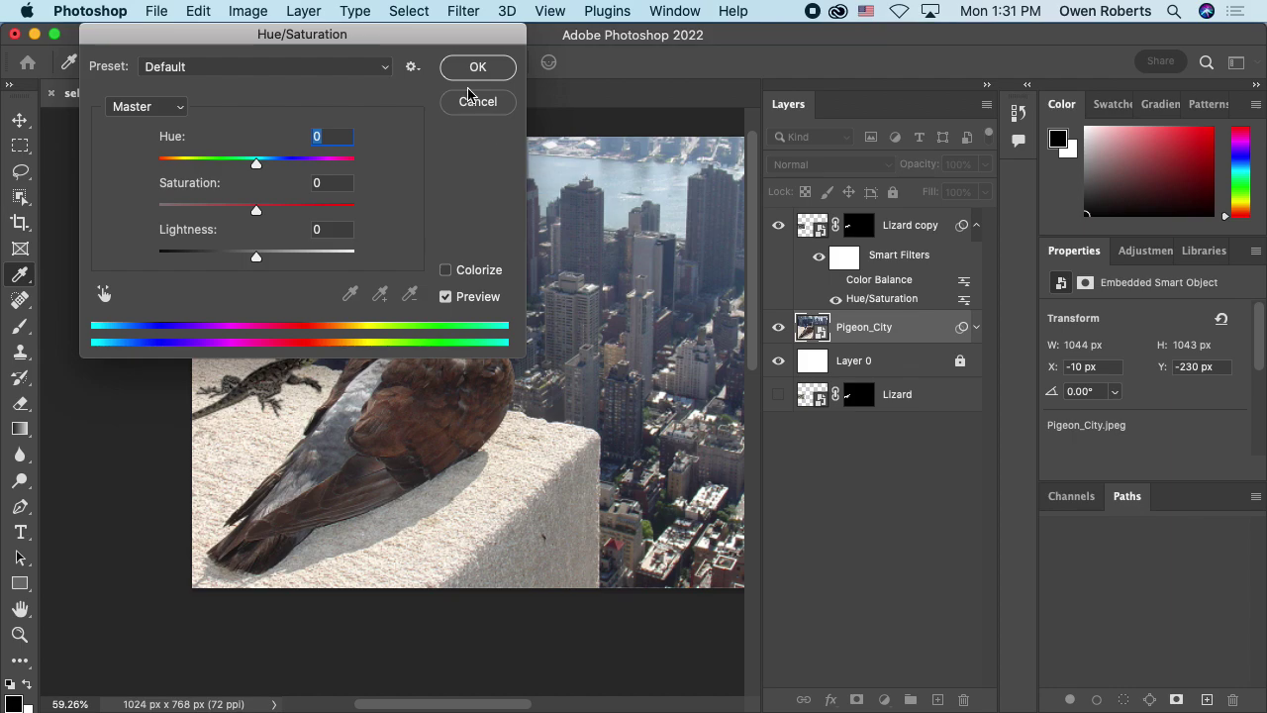
drag(407, 62, 946, 57)
mouse_move(801, 234)
mouse_down()
mouse_move(736, 239)
mouse_move(787, 237)
mouse_up()
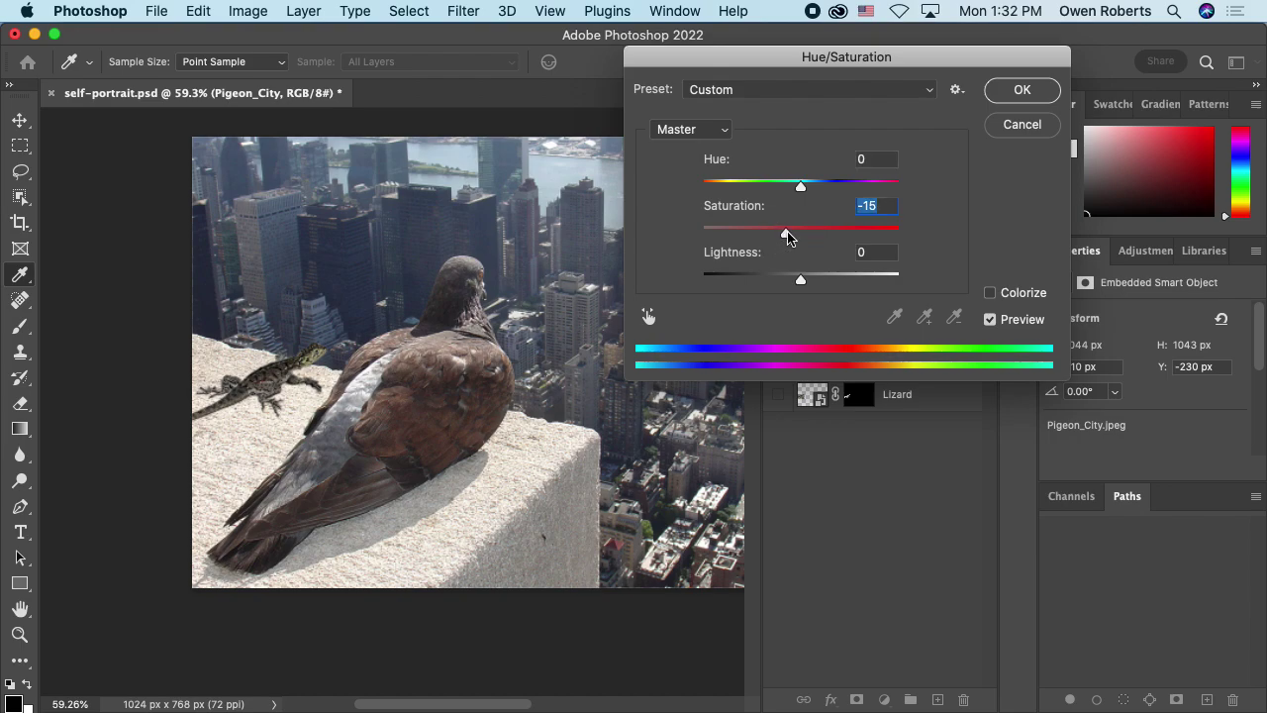
click(1018, 131)
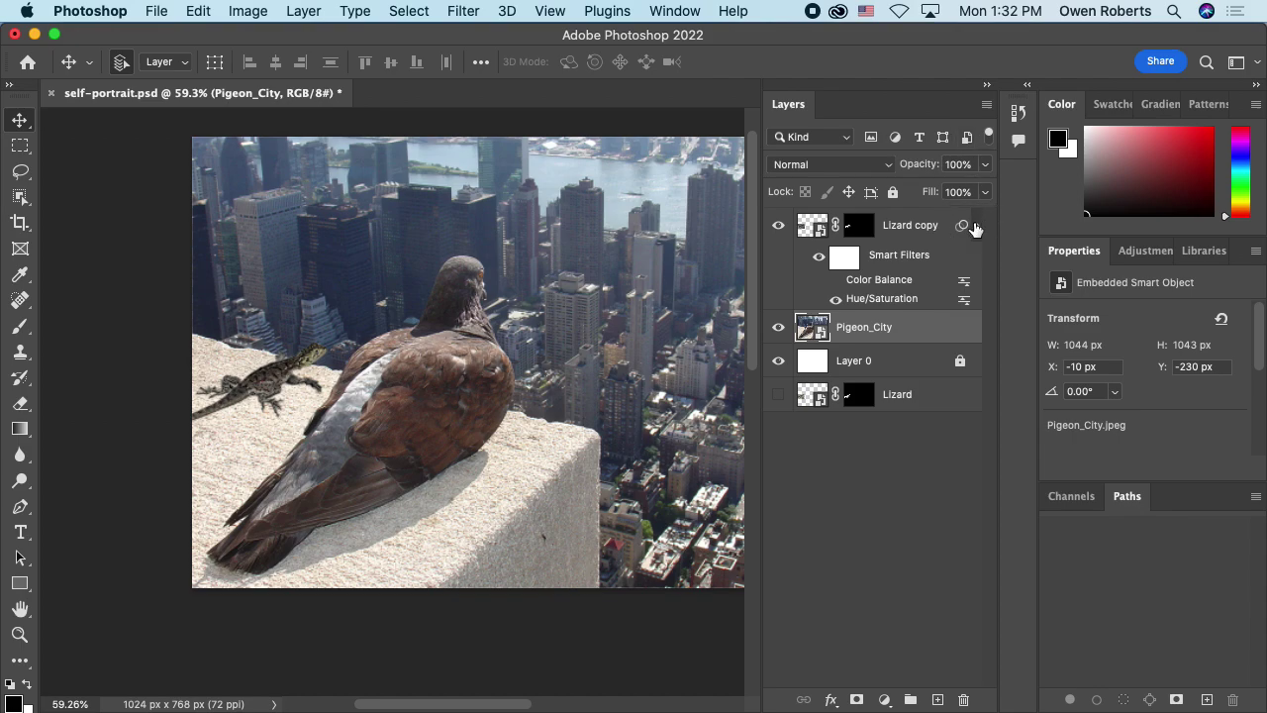
Collapse Lizard copy's smart filter list and deselect all layers.
click(976, 225)
click(829, 401)
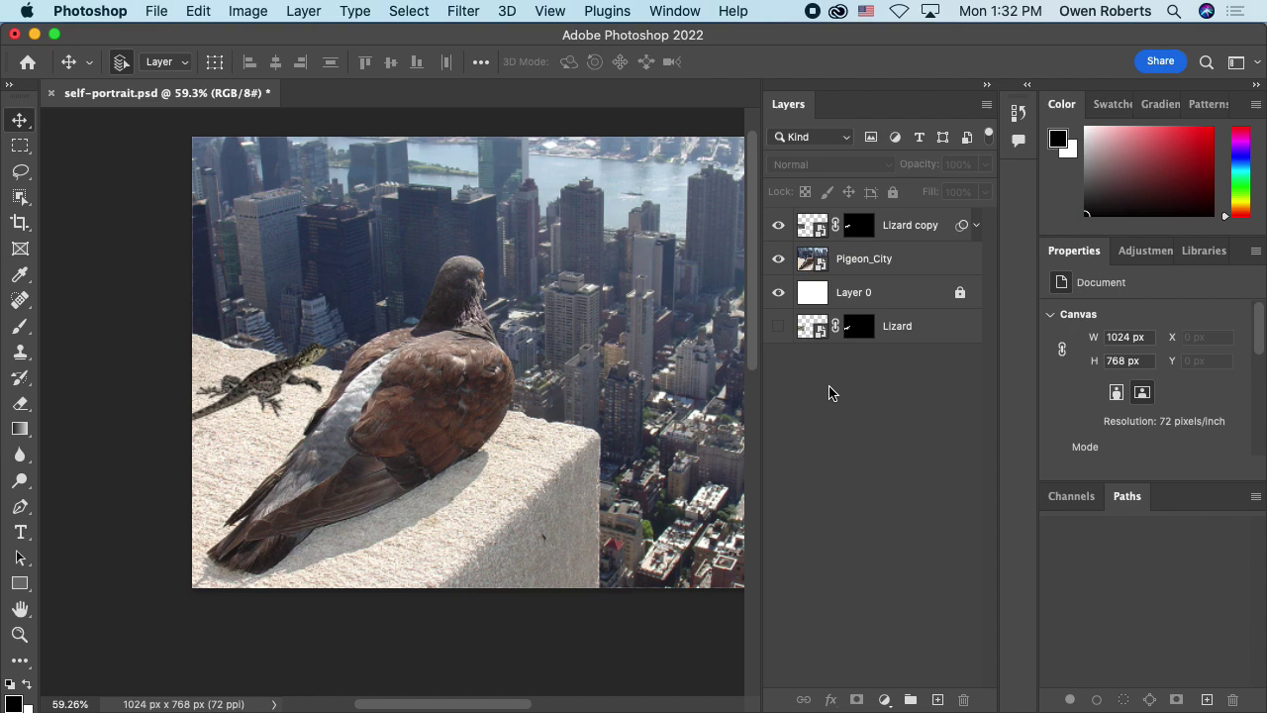
click(847, 384)
Look over the available adjustments and search the help for "adjust" to locate the New Adjustment Layer commands.
click(1139, 254)
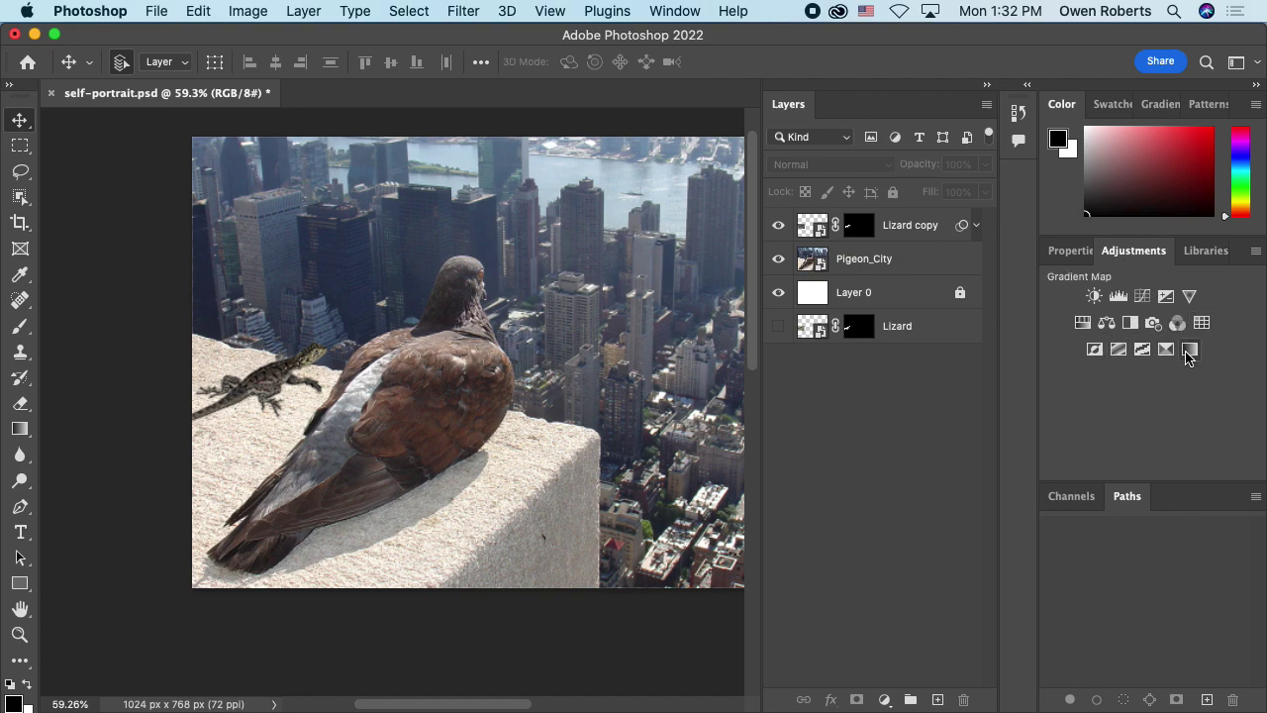
click(730, 8)
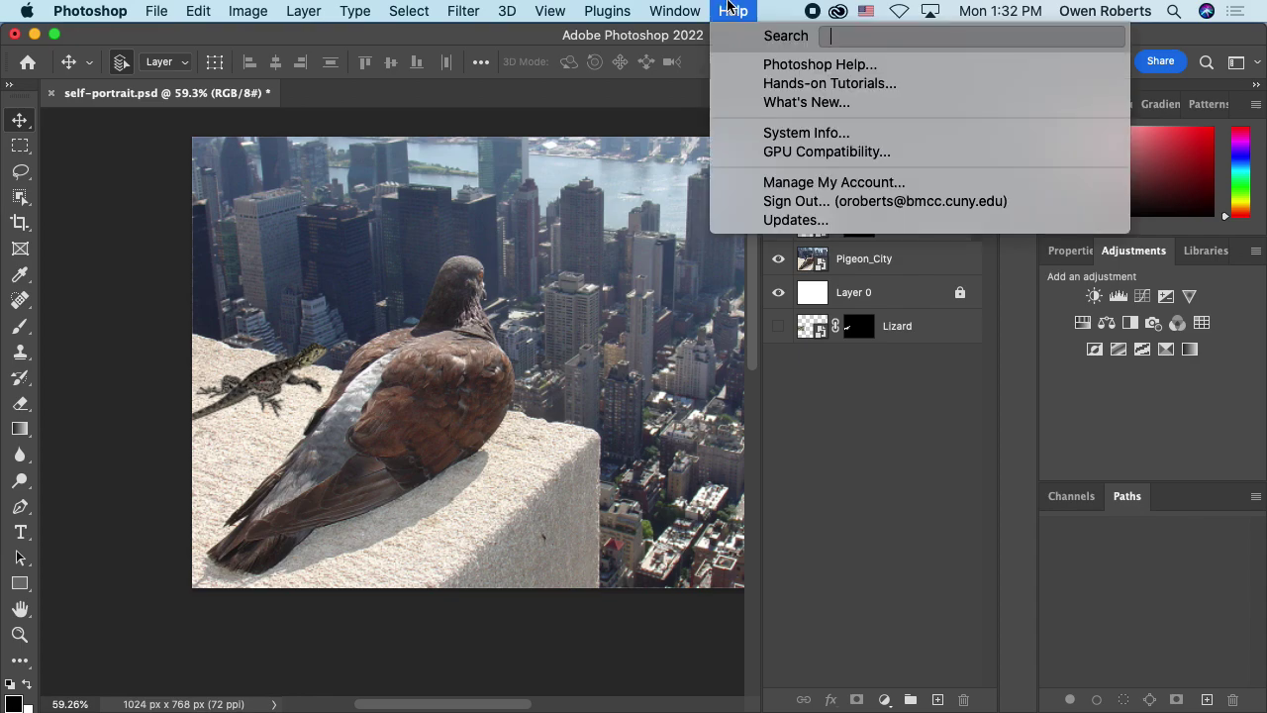
text(add ad)
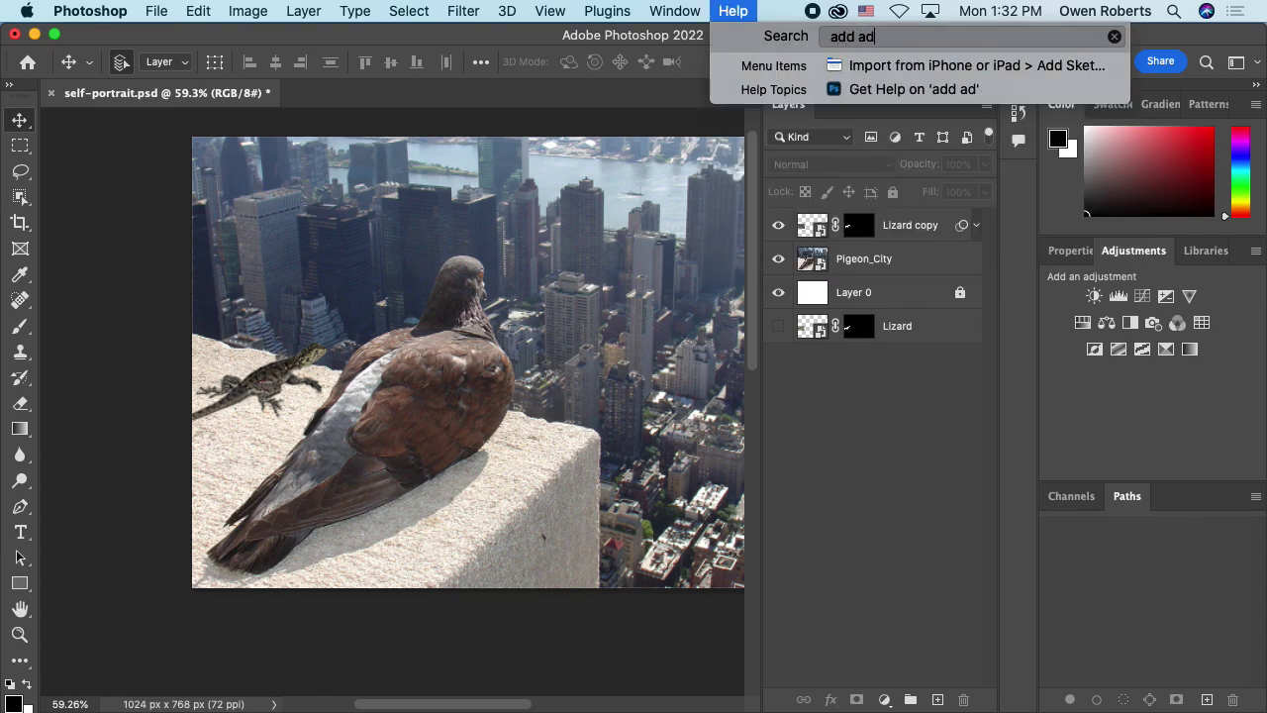
text(just)
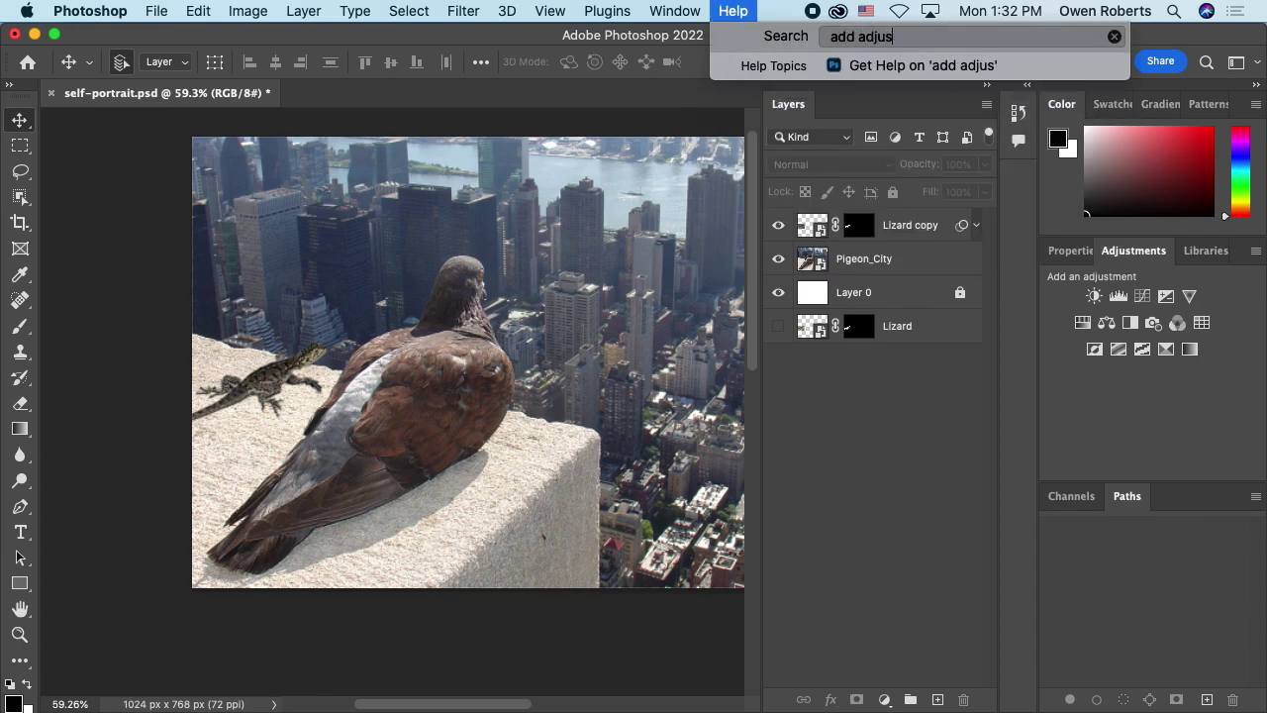
key(BackSpace)
key(BackSpace)
key(BackSpace)
key(BackSpace)
key(BackSpace)
key(BackSpace)
key(BackSpace)
key(BackSpace)
key(BackSpace)
text(adju)
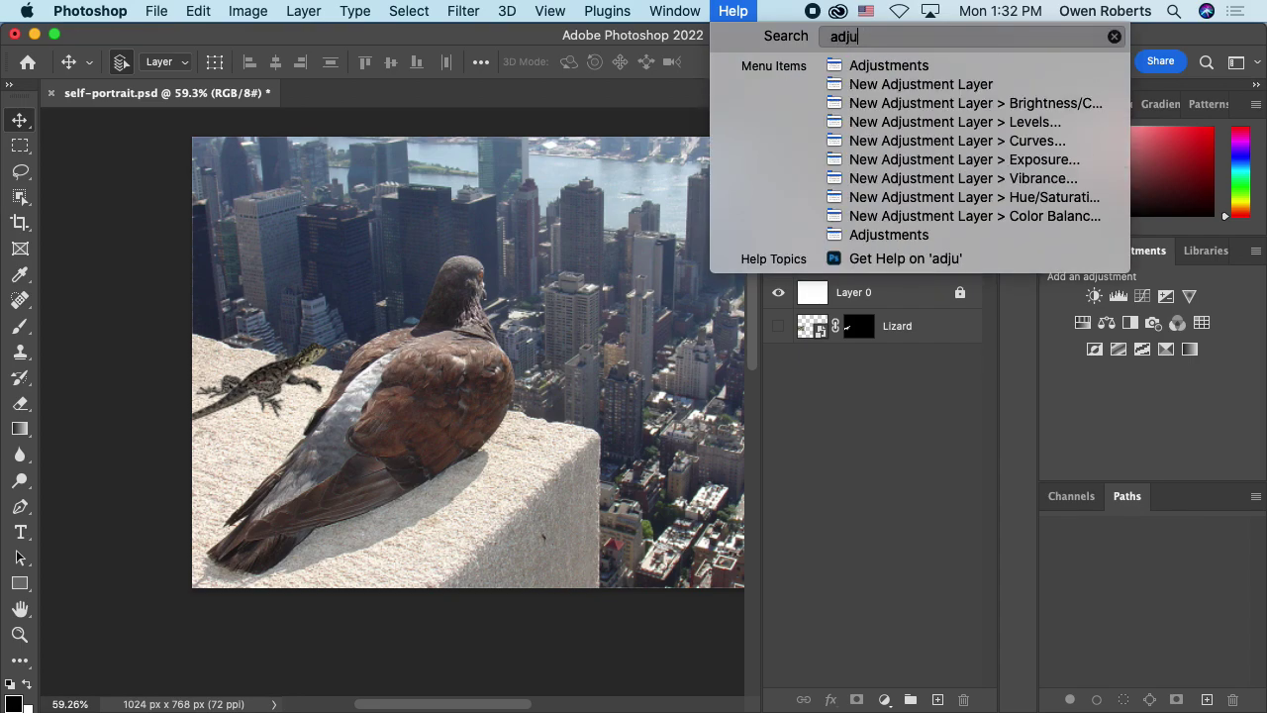
text(st)
key(Down)
key(Down)
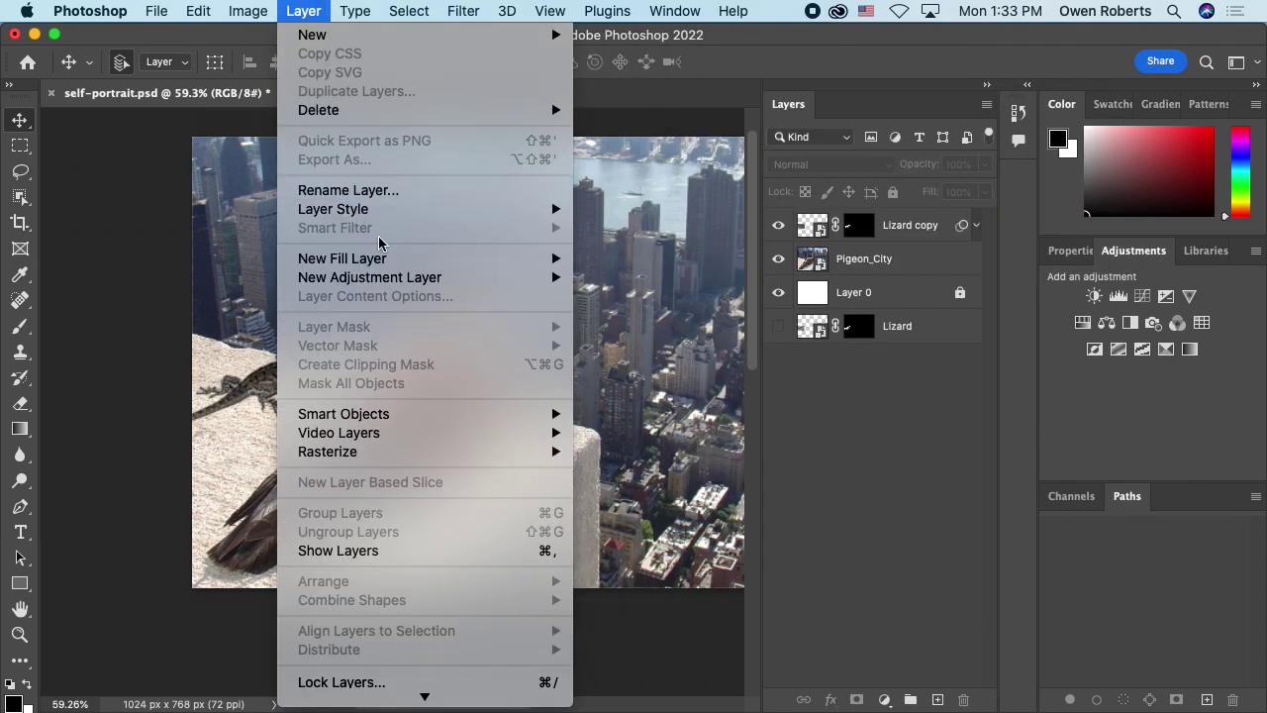
Add a Gradient Map adjustment layer above the Lizard copy layer, accepting the default layer options.
mouse_move(455, 281)
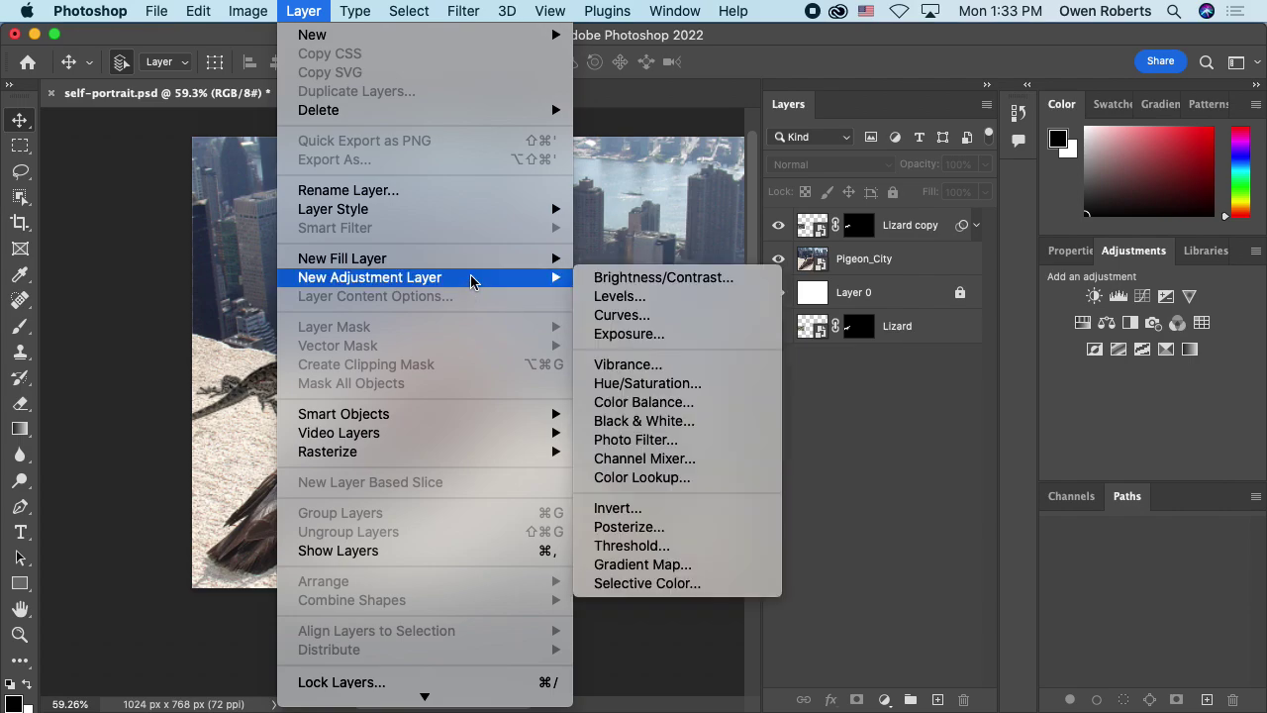
click(654, 563)
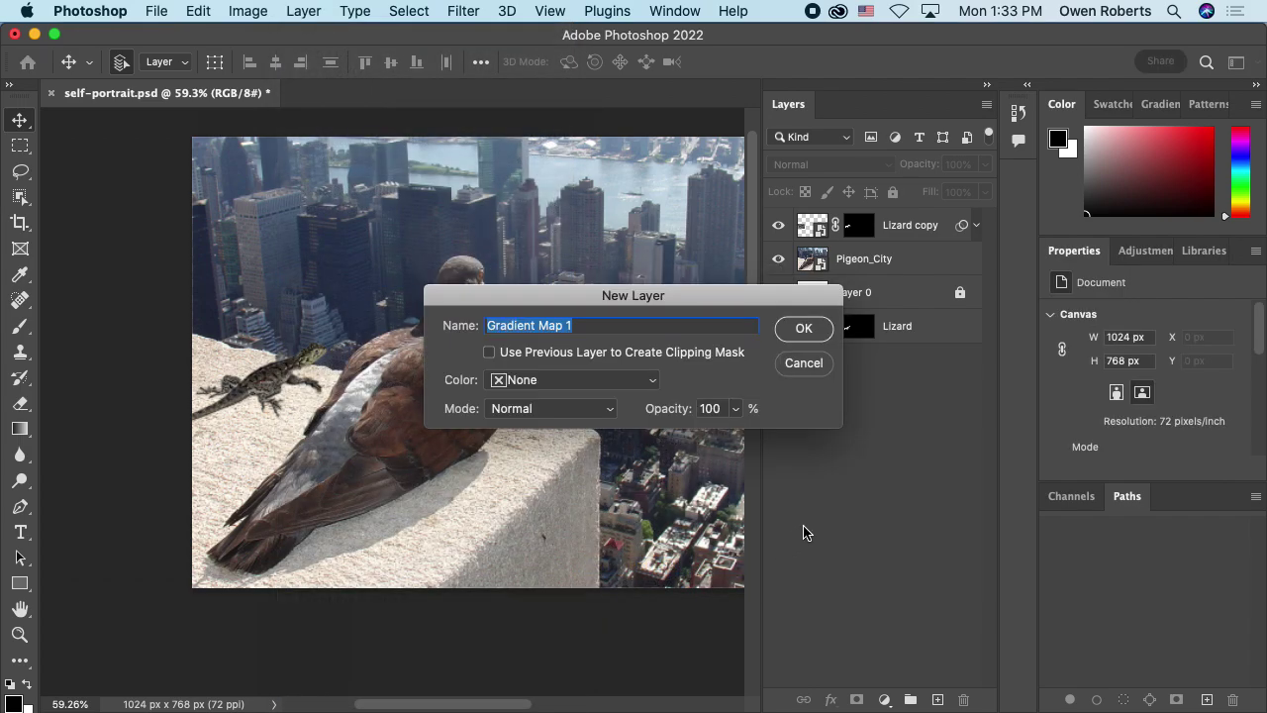
key(Return)
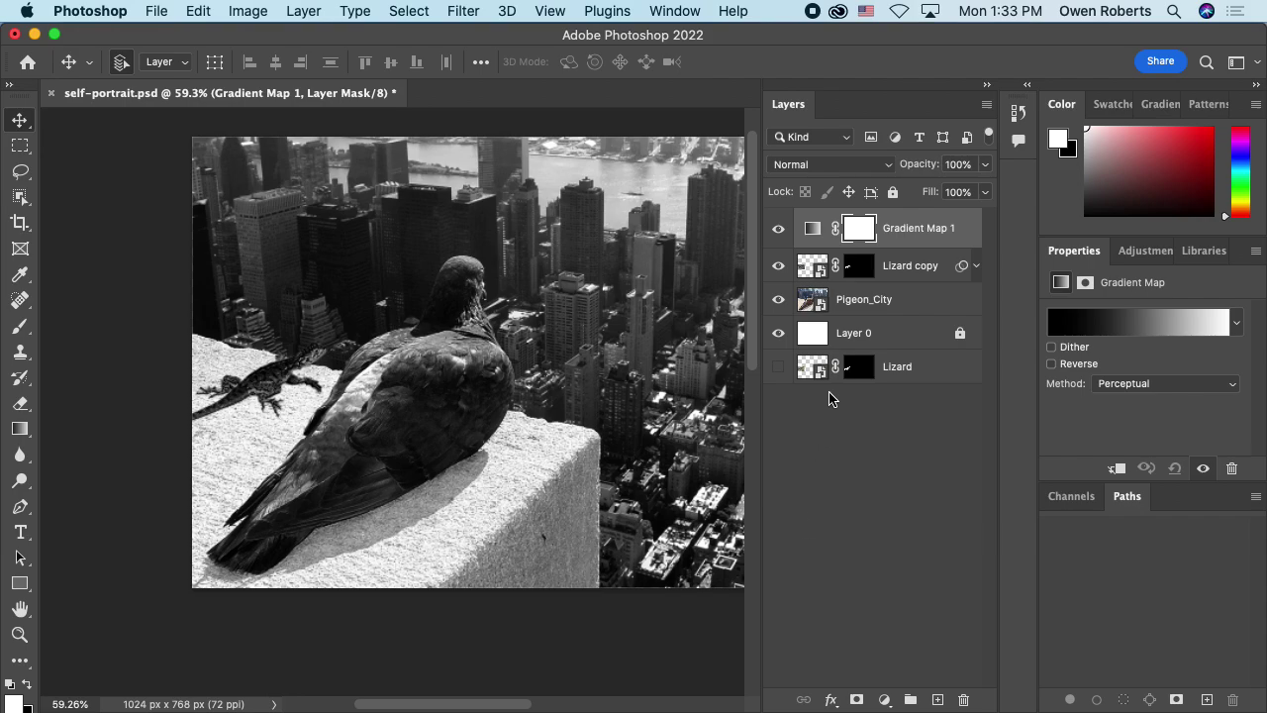
Move Lizard copy above the Gradient Map 1 layer to exclude it from the effect, and return it beneath.
drag(901, 267, 911, 218)
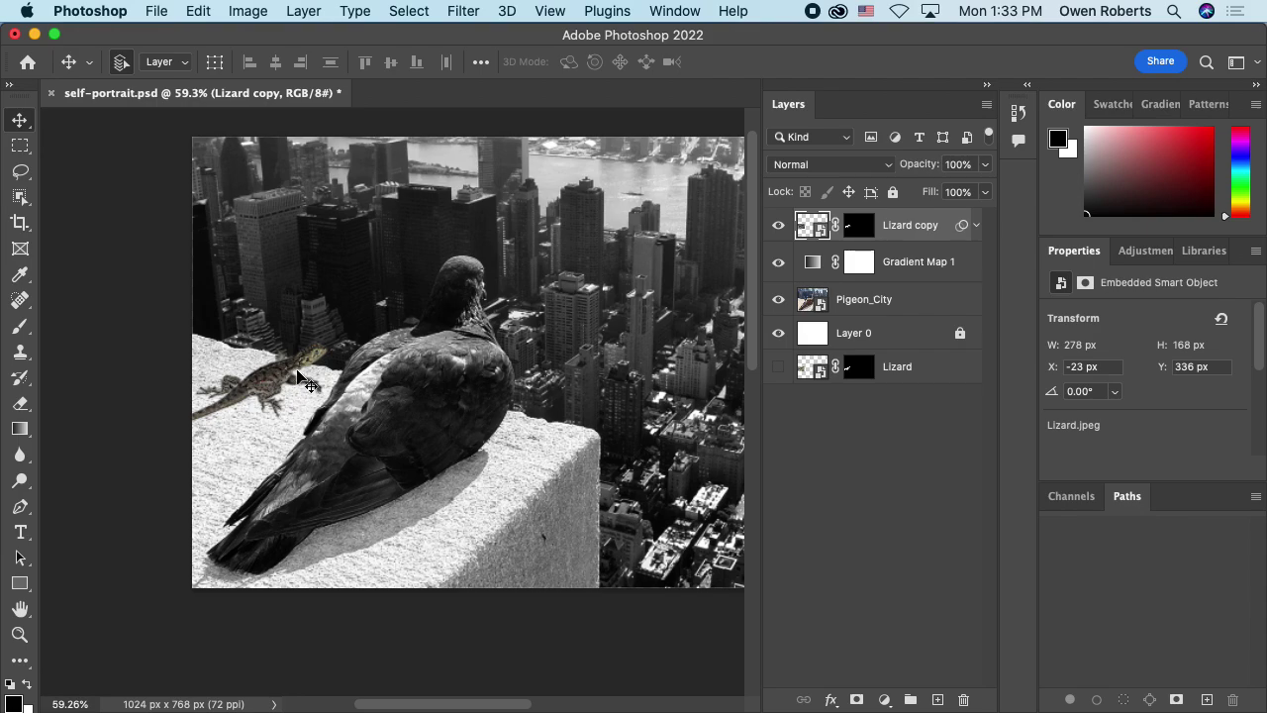
drag(902, 228, 901, 283)
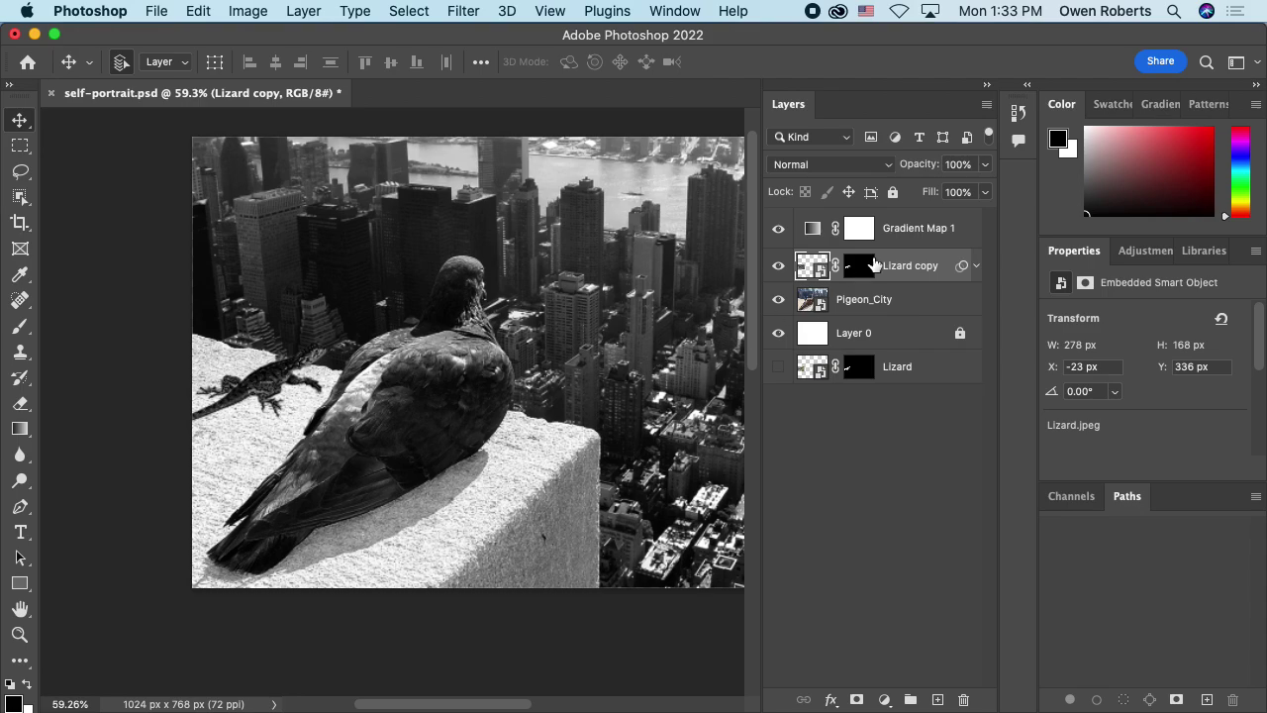
click(910, 234)
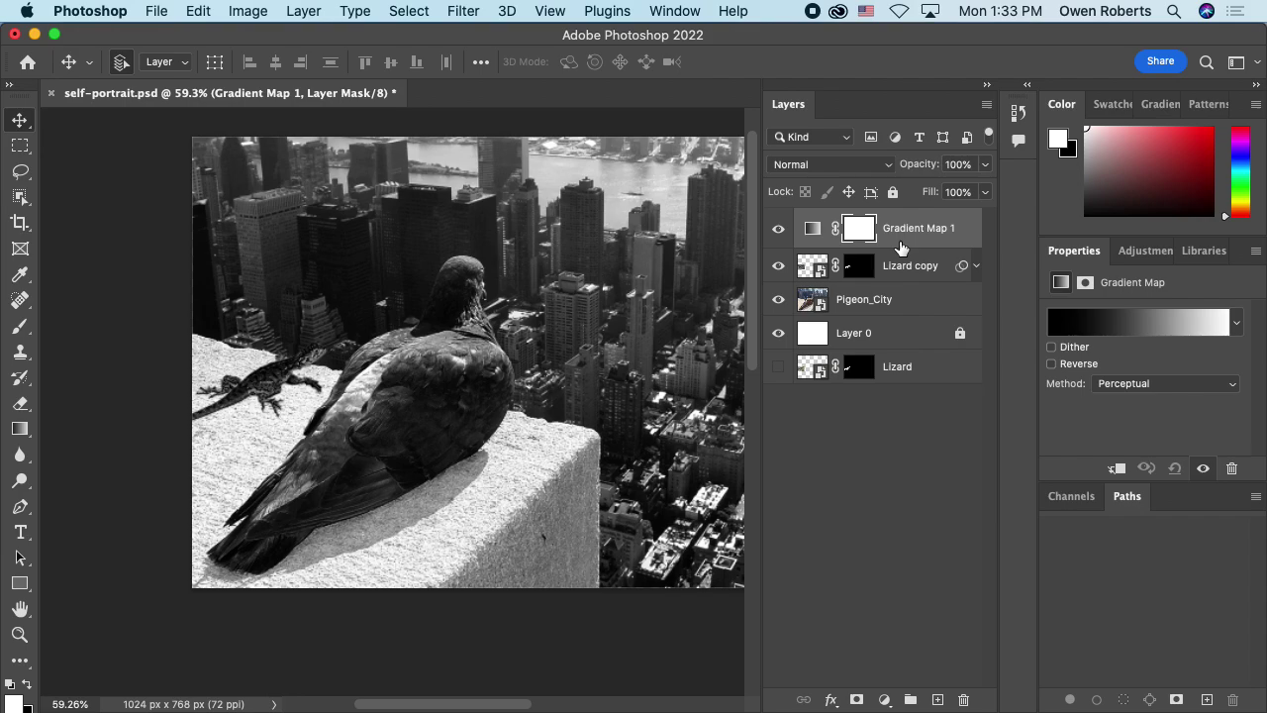
click(978, 268)
click(977, 266)
click(1160, 327)
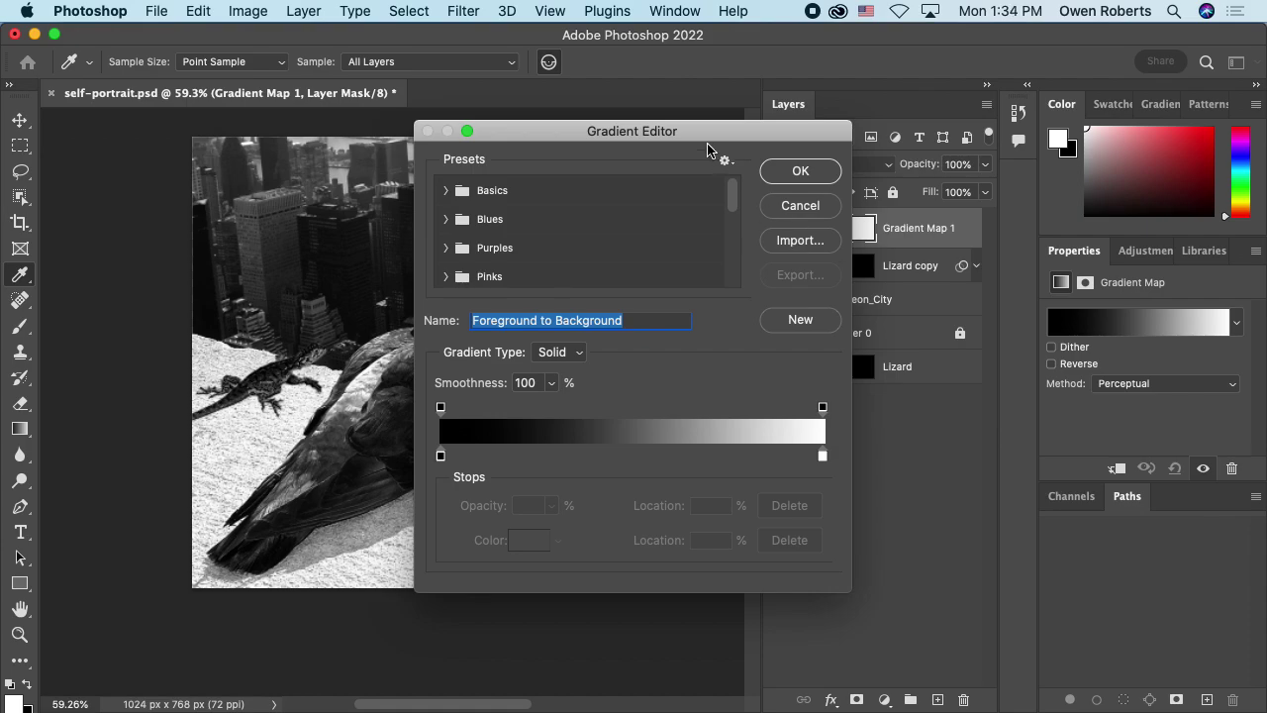
drag(699, 137, 970, 107)
click(1072, 186)
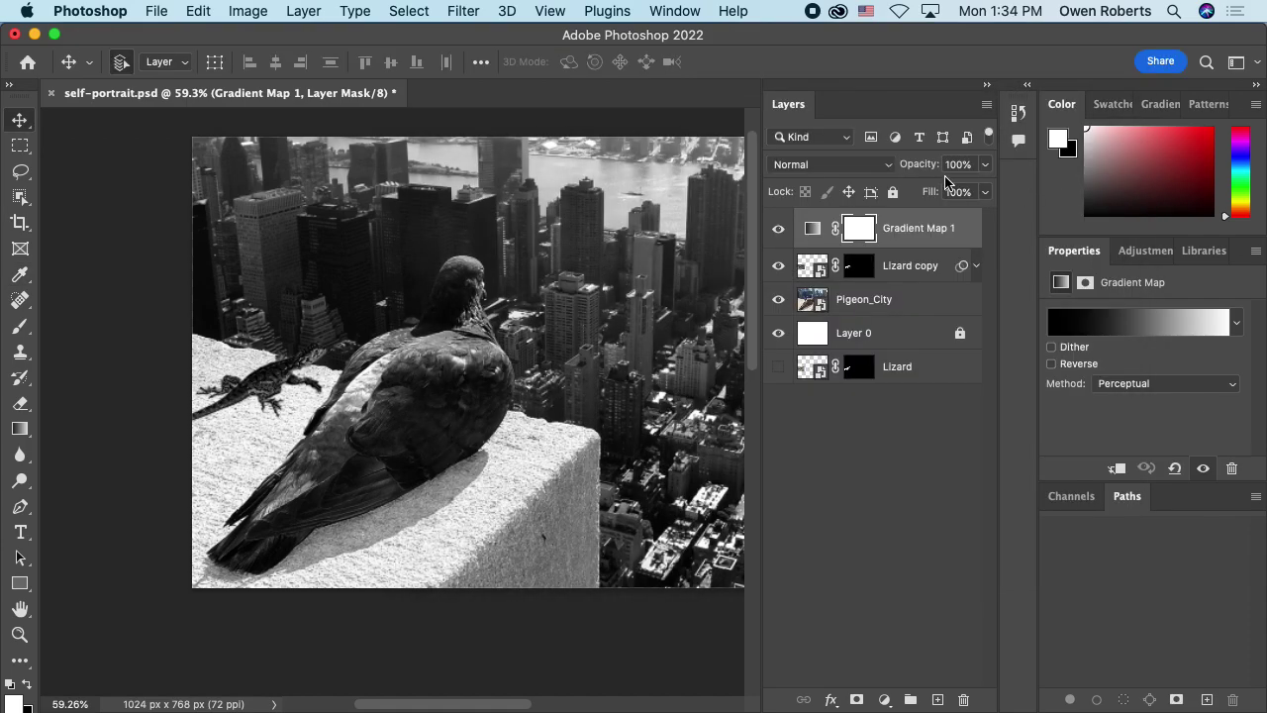
Open Gradient Map 1's gradient for editing, browse the preset groups and choose the Pastels_06 gradient.
click(925, 238)
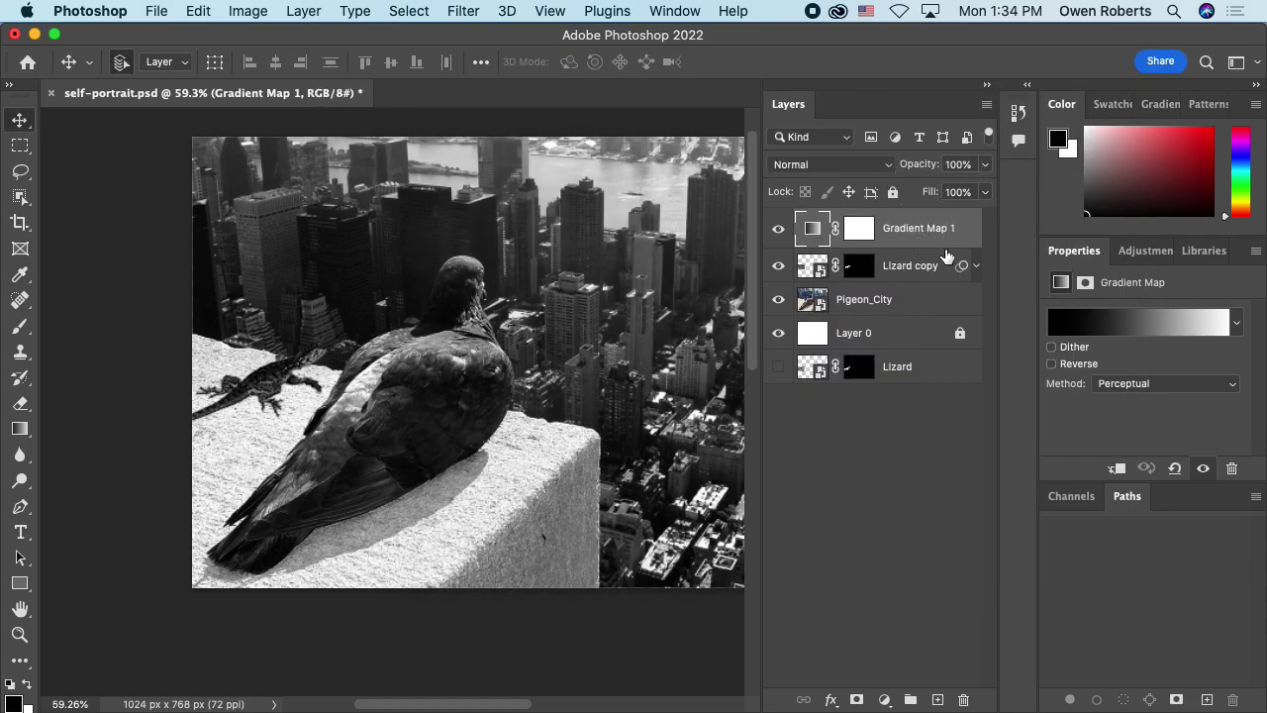
click(1164, 327)
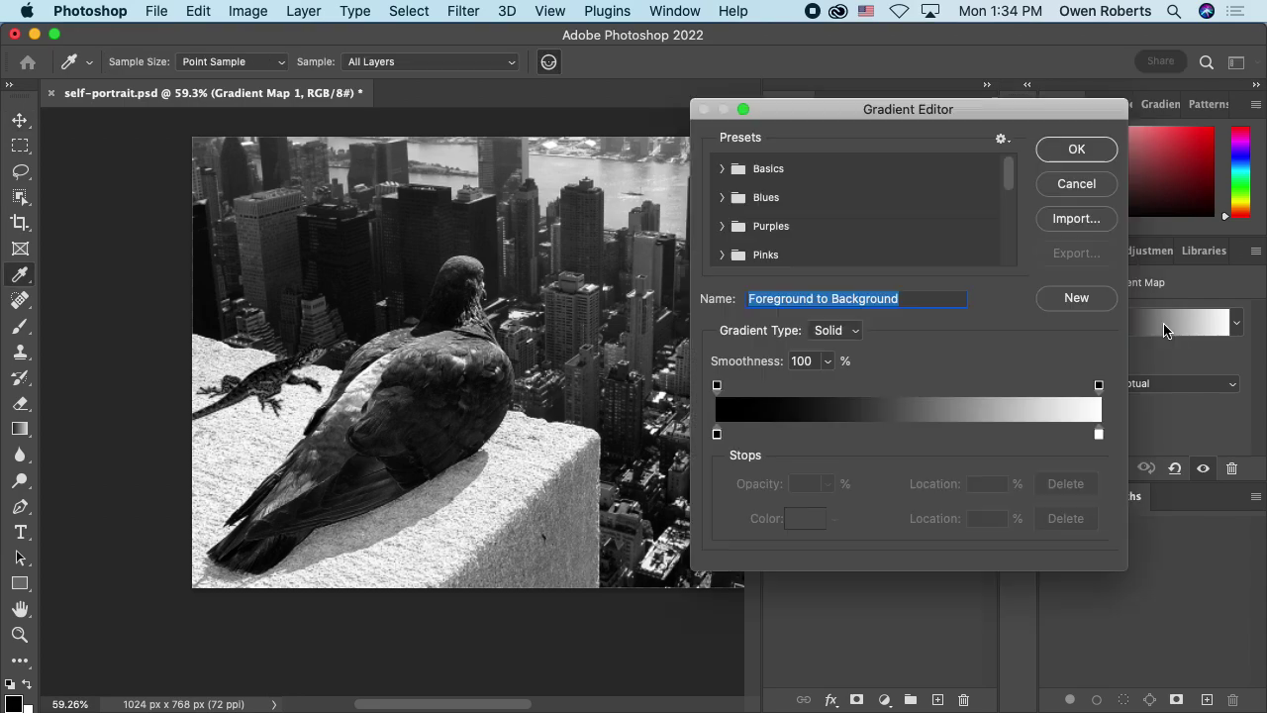
drag(914, 111, 978, 85)
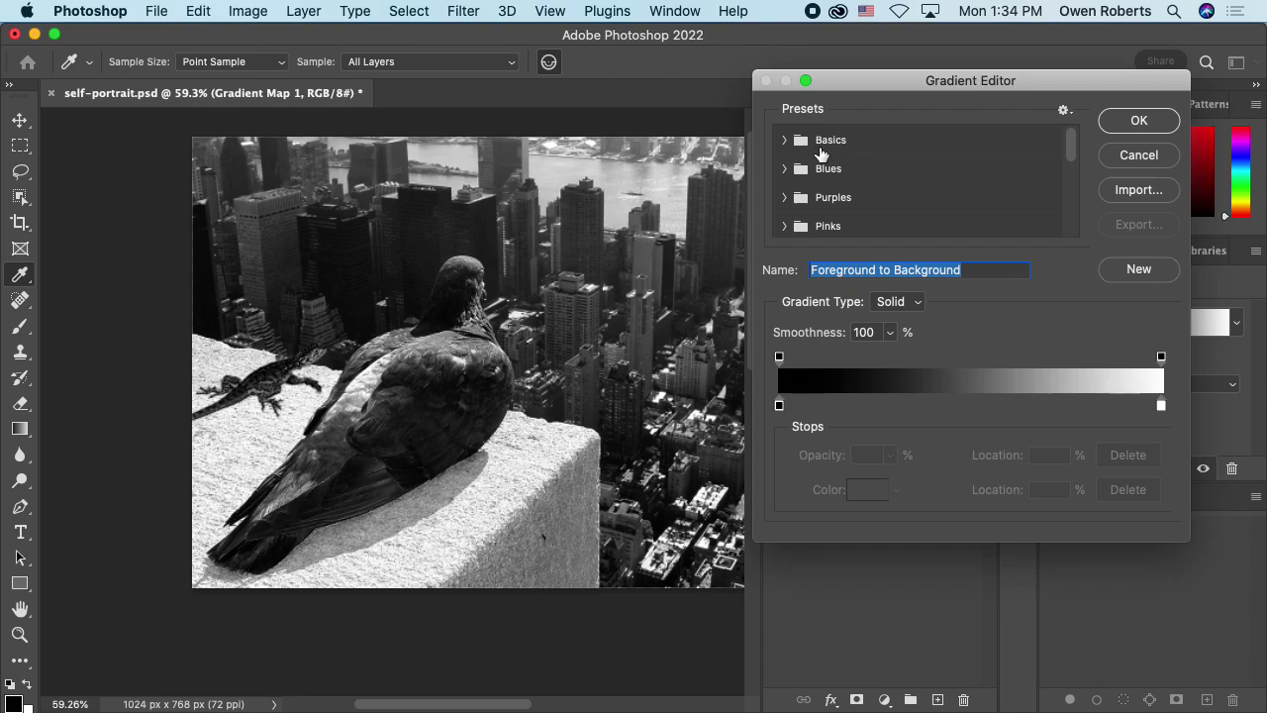
click(784, 140)
click(784, 140)
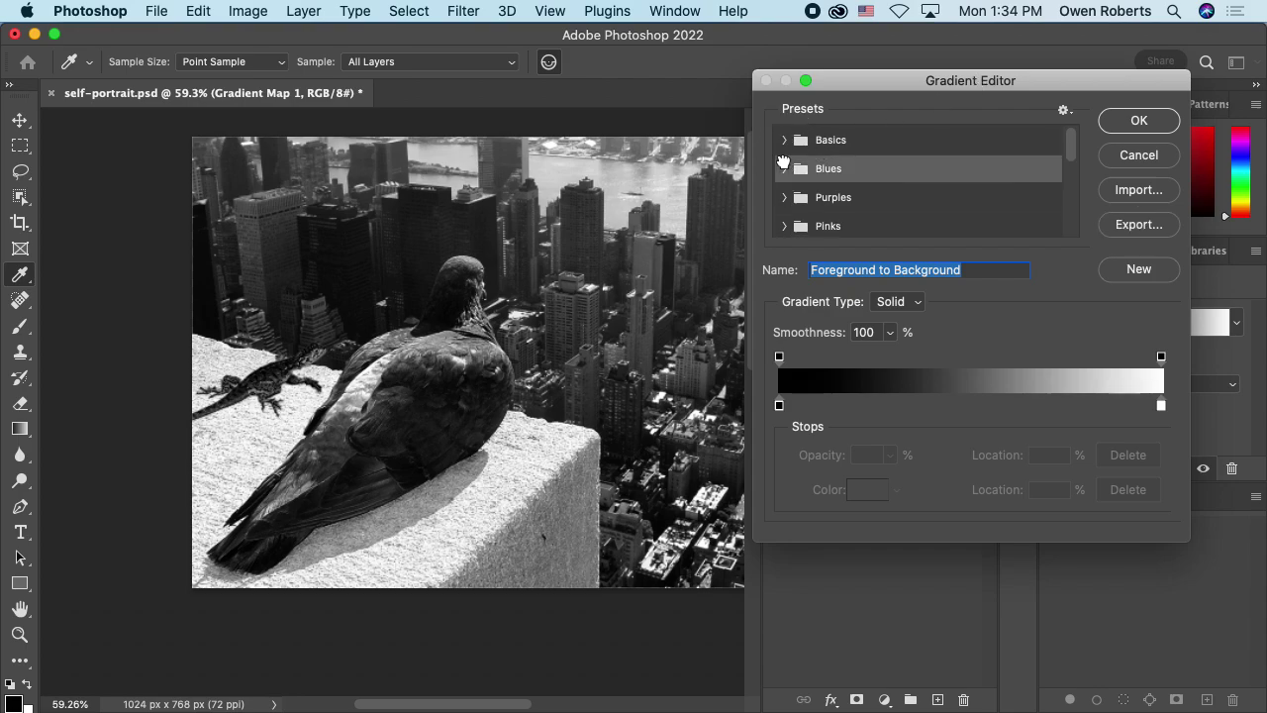
click(784, 168)
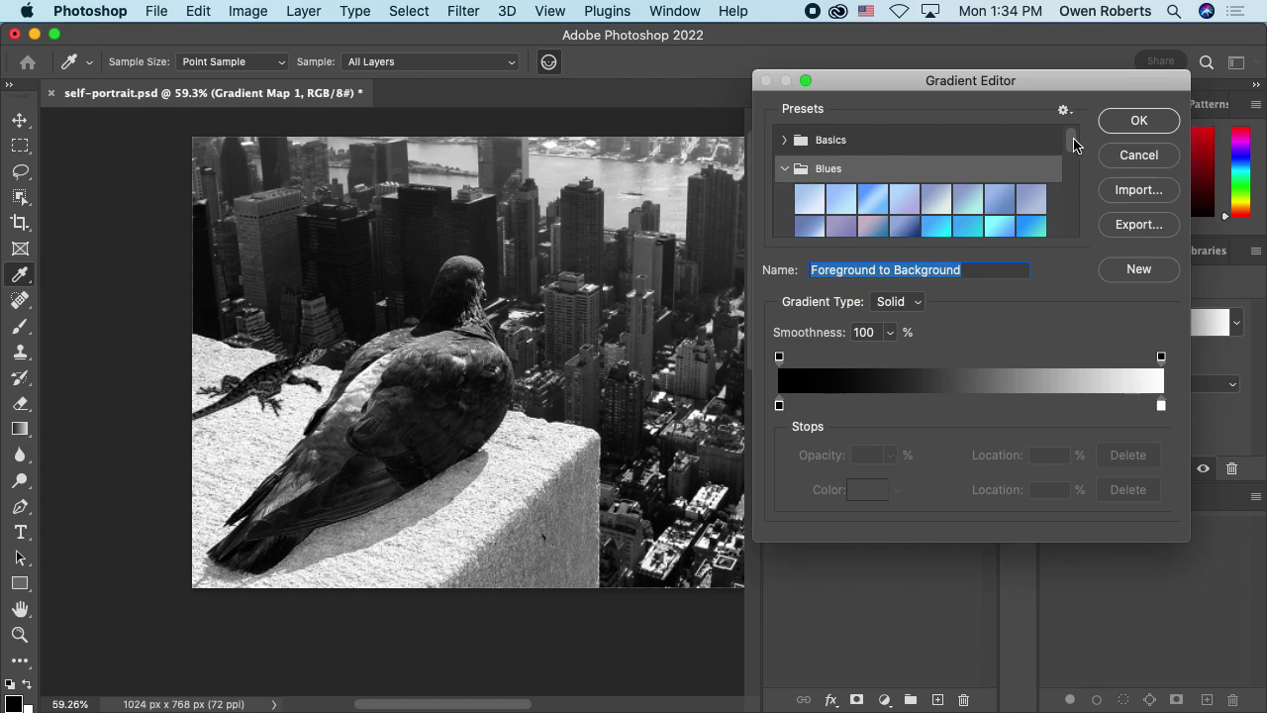
drag(1070, 136, 1068, 222)
click(786, 202)
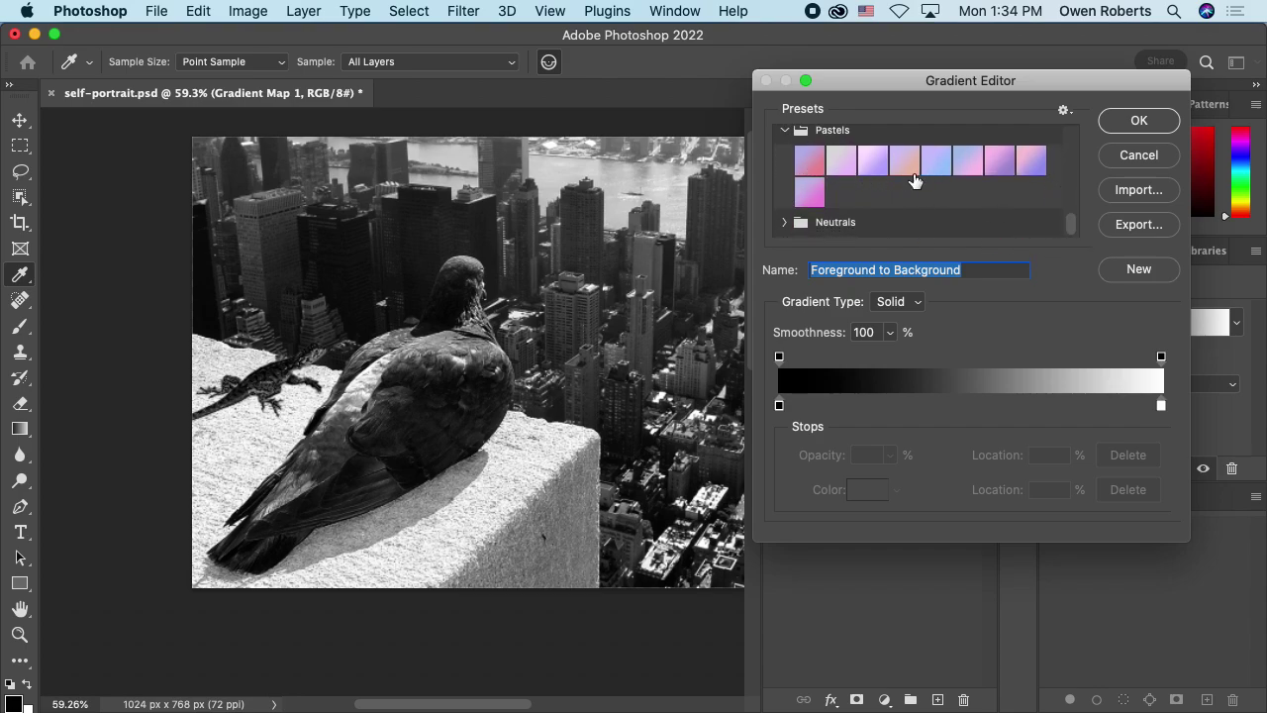
click(968, 163)
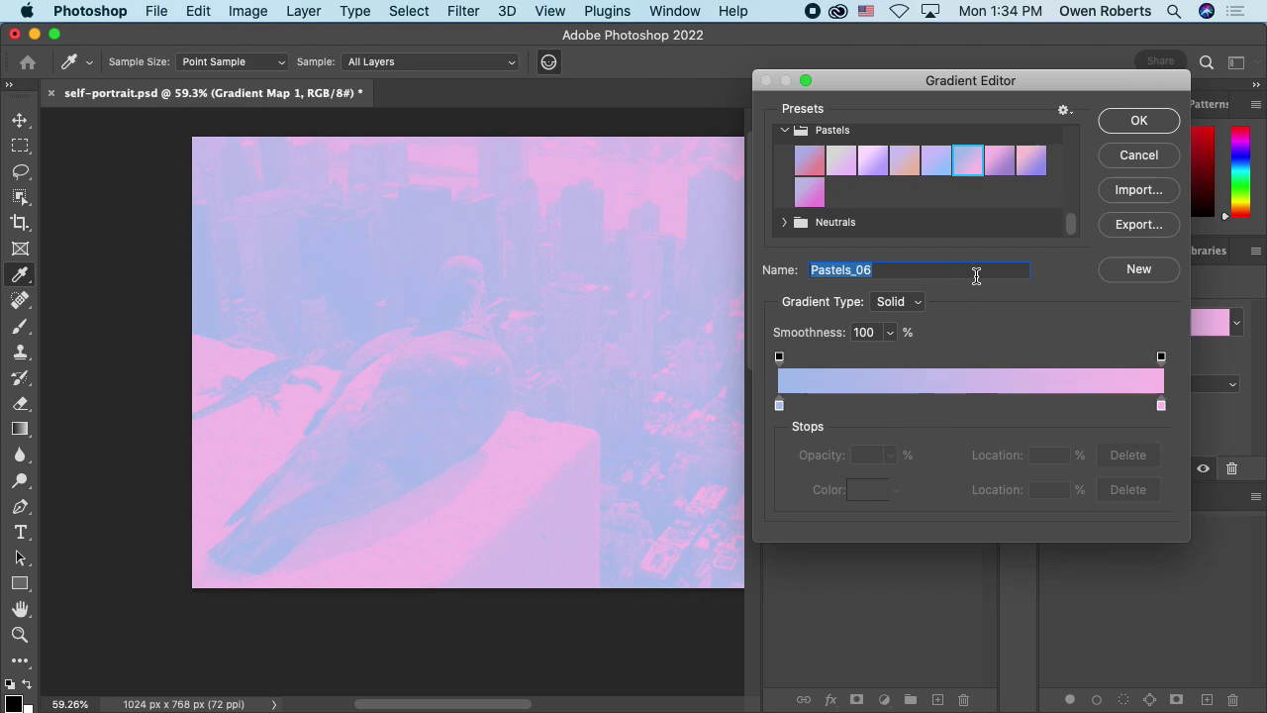
Try several Iridescent presets on the gradient map, settle on Iridescent_11 and move its middle color stop to 21%.
scroll(1069, 215, up, 2)
scroll(1049, 216, down, 2)
scroll(1069, 218, up, 2)
click(785, 189)
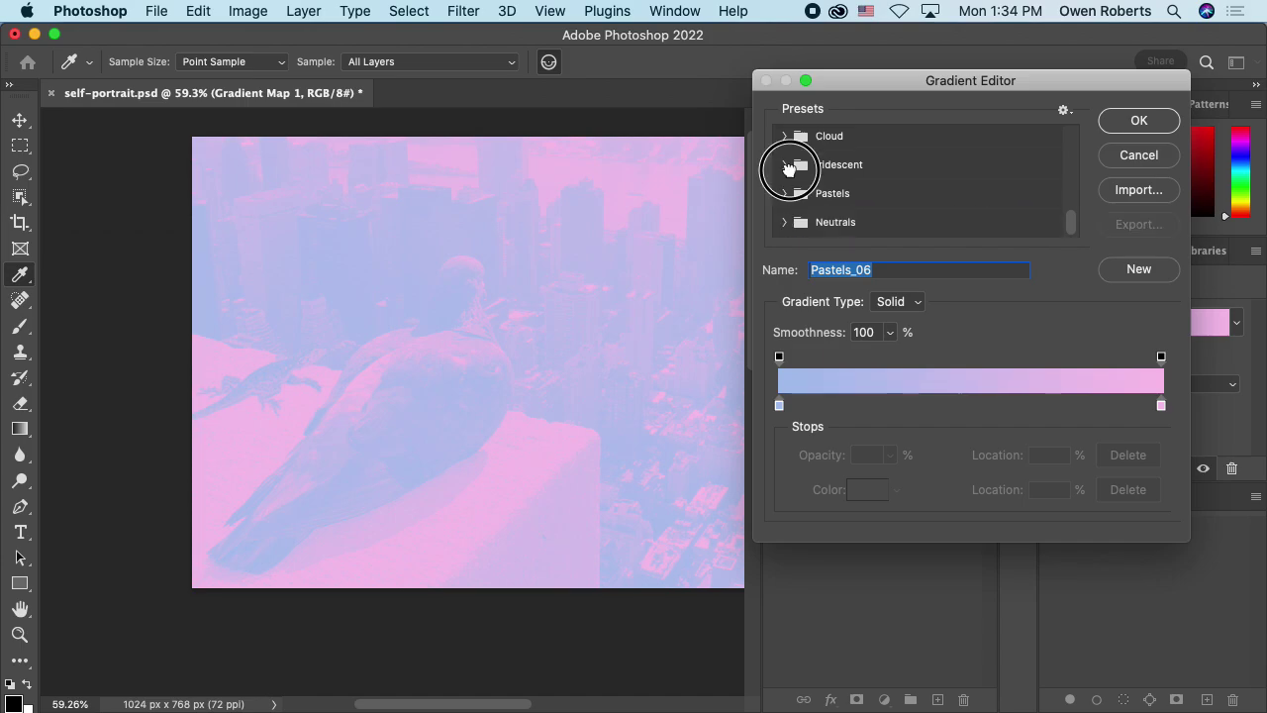
click(784, 165)
click(1000, 226)
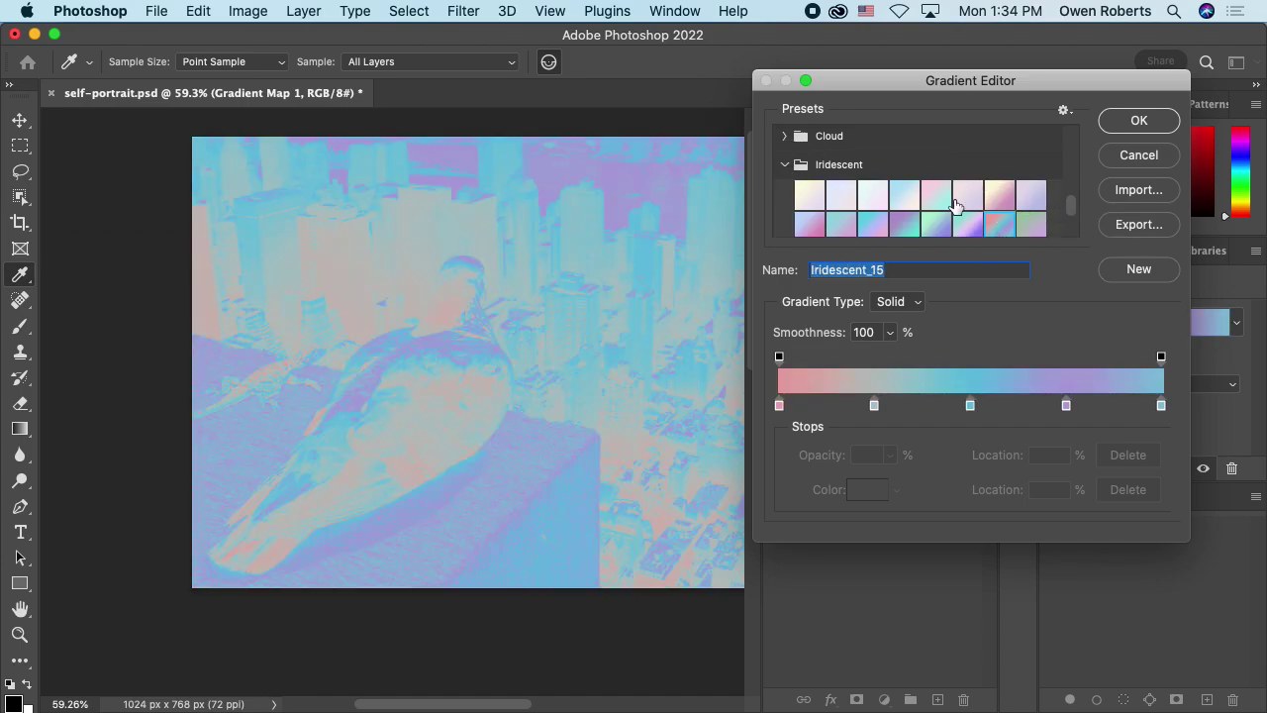
click(966, 232)
click(907, 226)
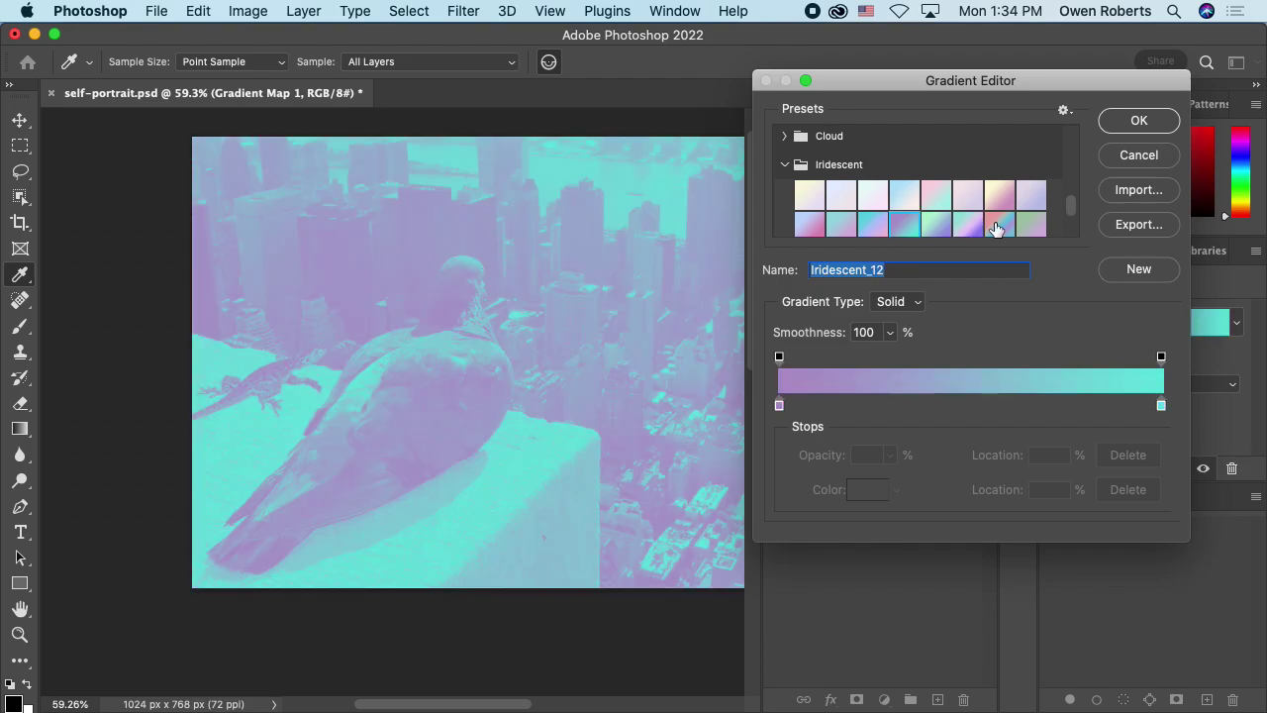
click(873, 228)
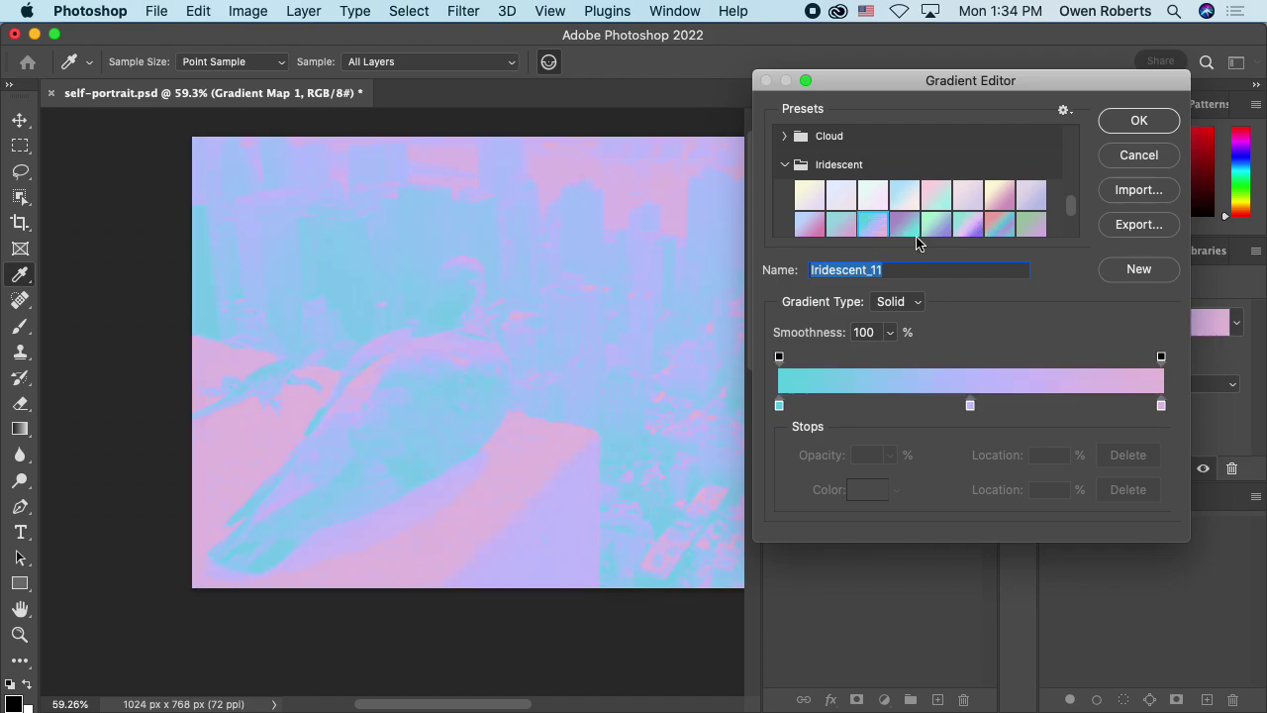
drag(1070, 207, 1066, 230)
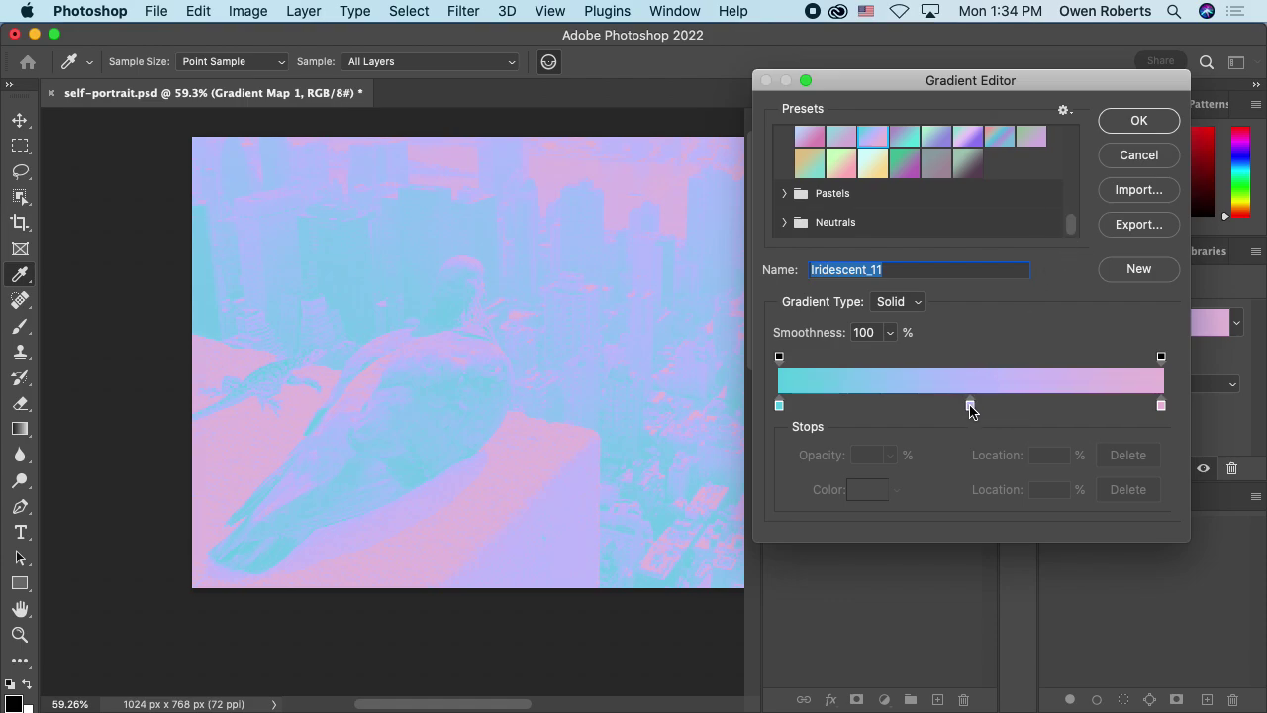
drag(970, 409, 863, 402)
Browse the Purples presets and apply the Purple_22 gradient to the gradient map.
drag(1070, 215, 1061, 132)
click(786, 169)
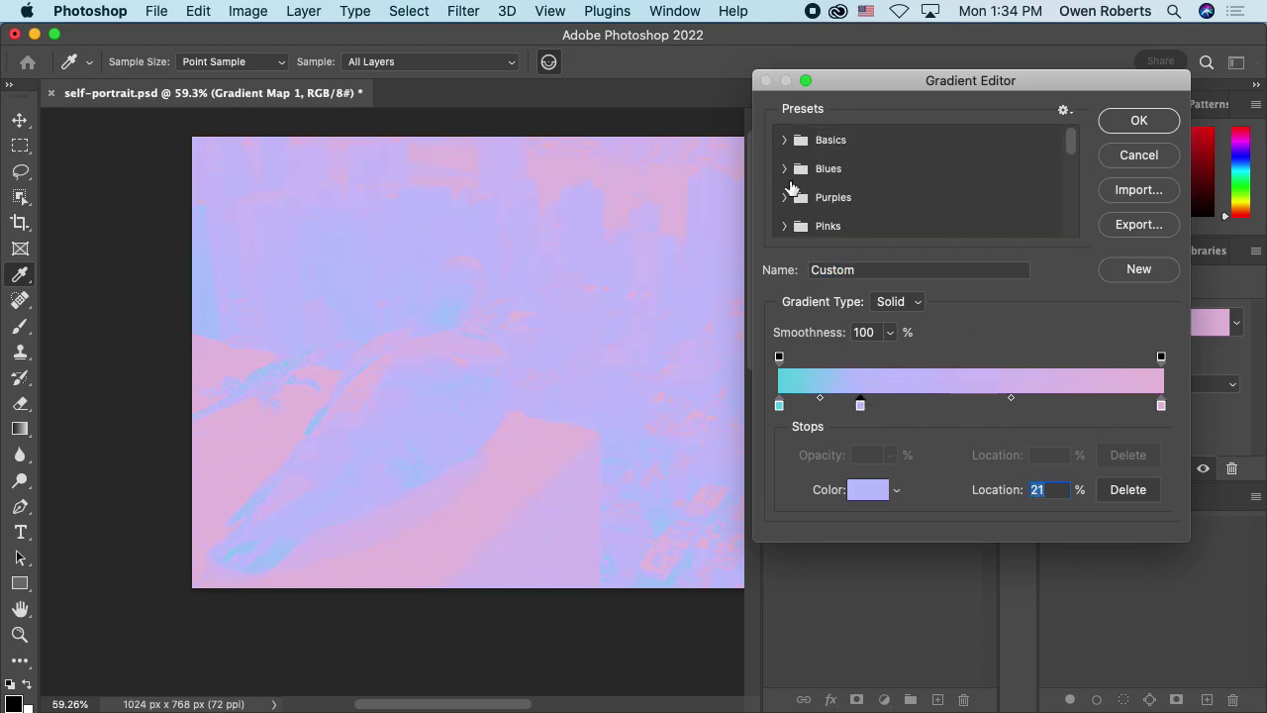
click(786, 197)
drag(1072, 144, 1071, 155)
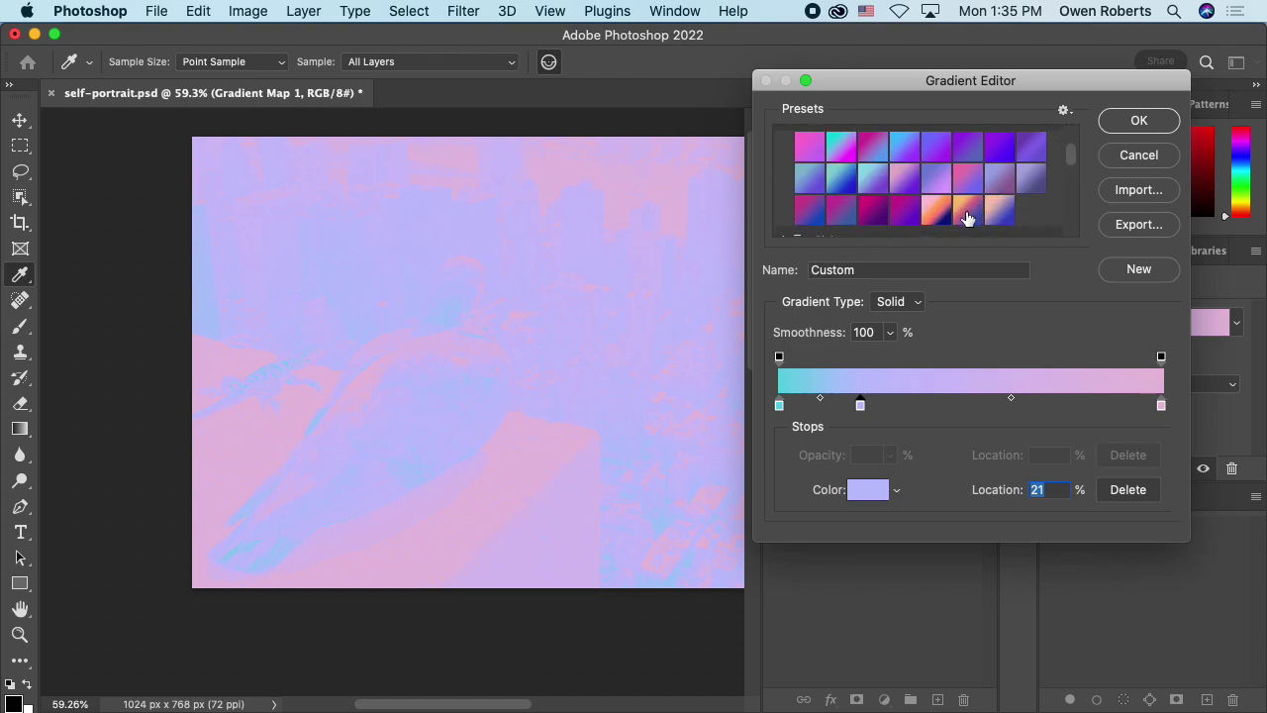
click(970, 216)
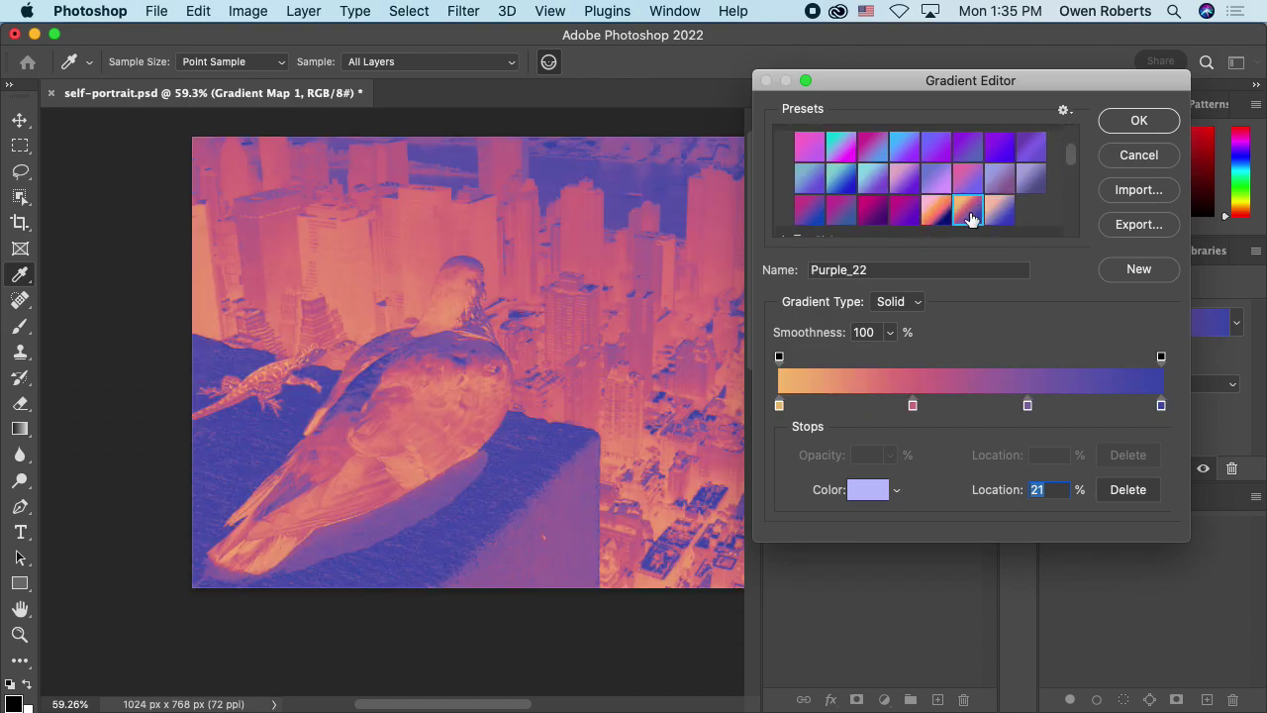
drag(1072, 159, 1050, 149)
click(782, 207)
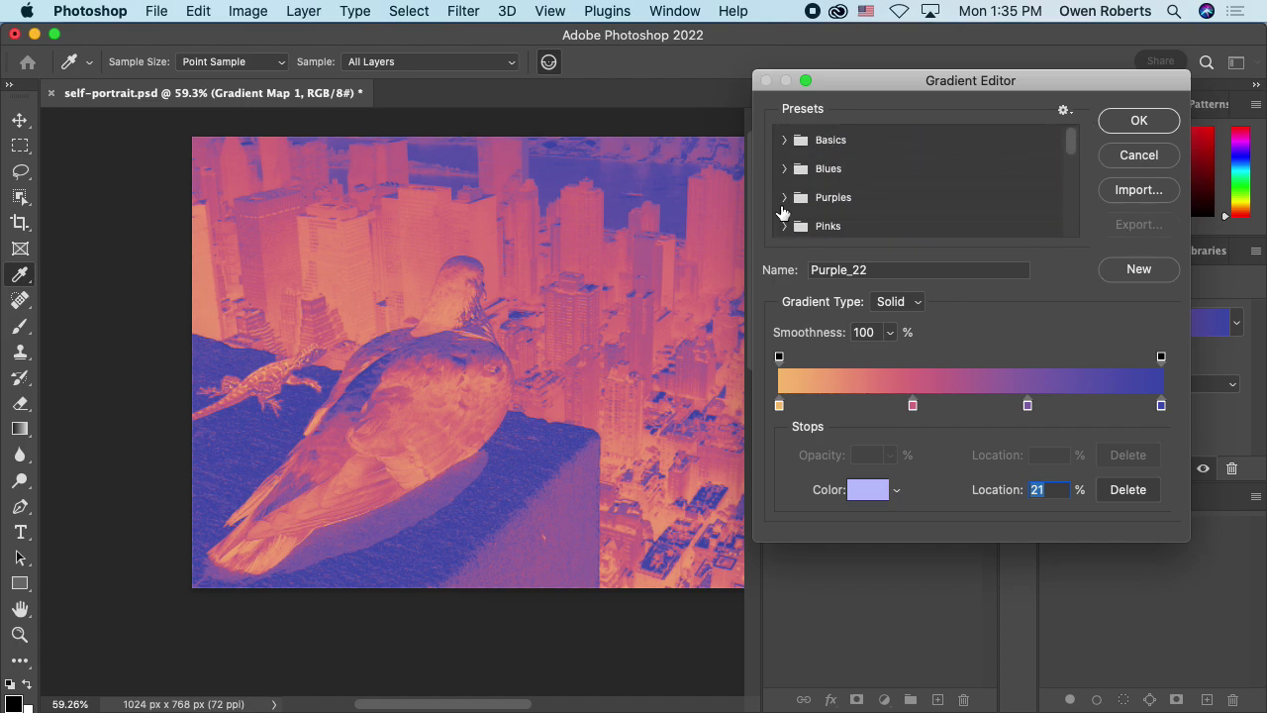
Shift the orange and pink color stops close to the gradient's start and move the purple stop to 34%.
click(1029, 406)
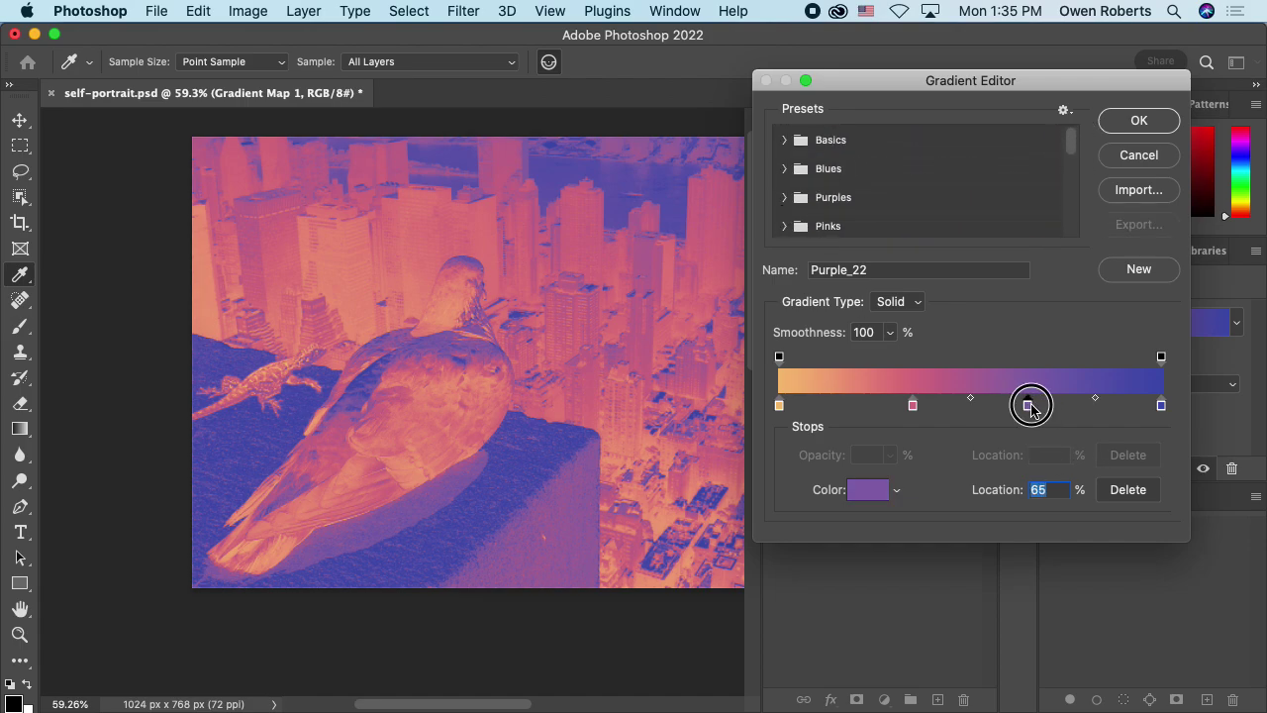
mouse_move(1031, 406)
mouse_down()
mouse_move(1152, 414)
mouse_move(1029, 407)
mouse_up()
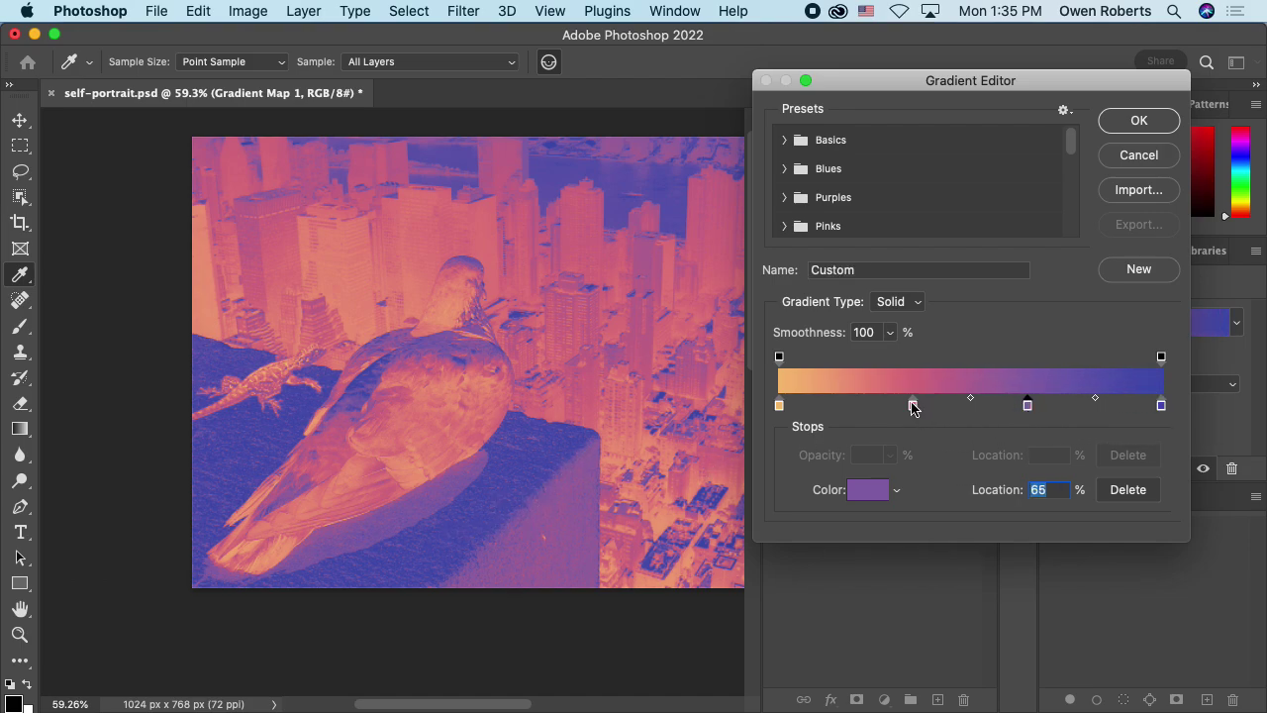
drag(913, 406, 821, 405)
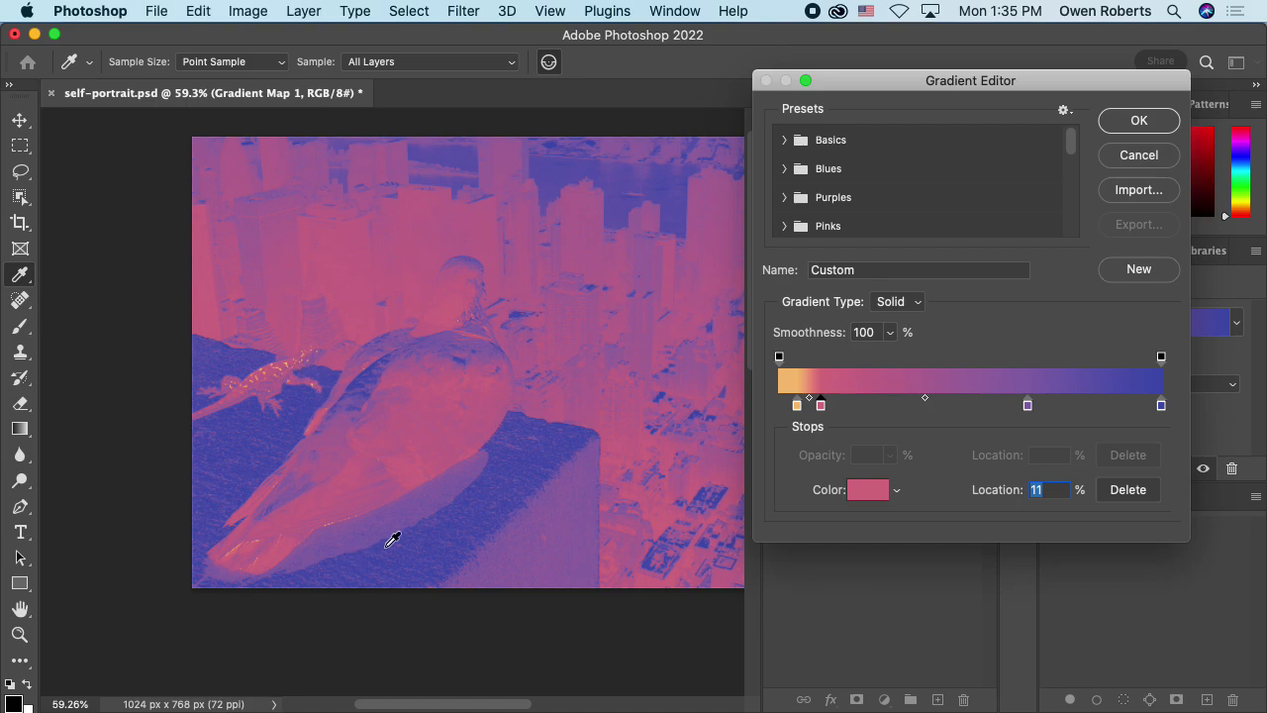
drag(797, 406, 812, 405)
click(909, 400)
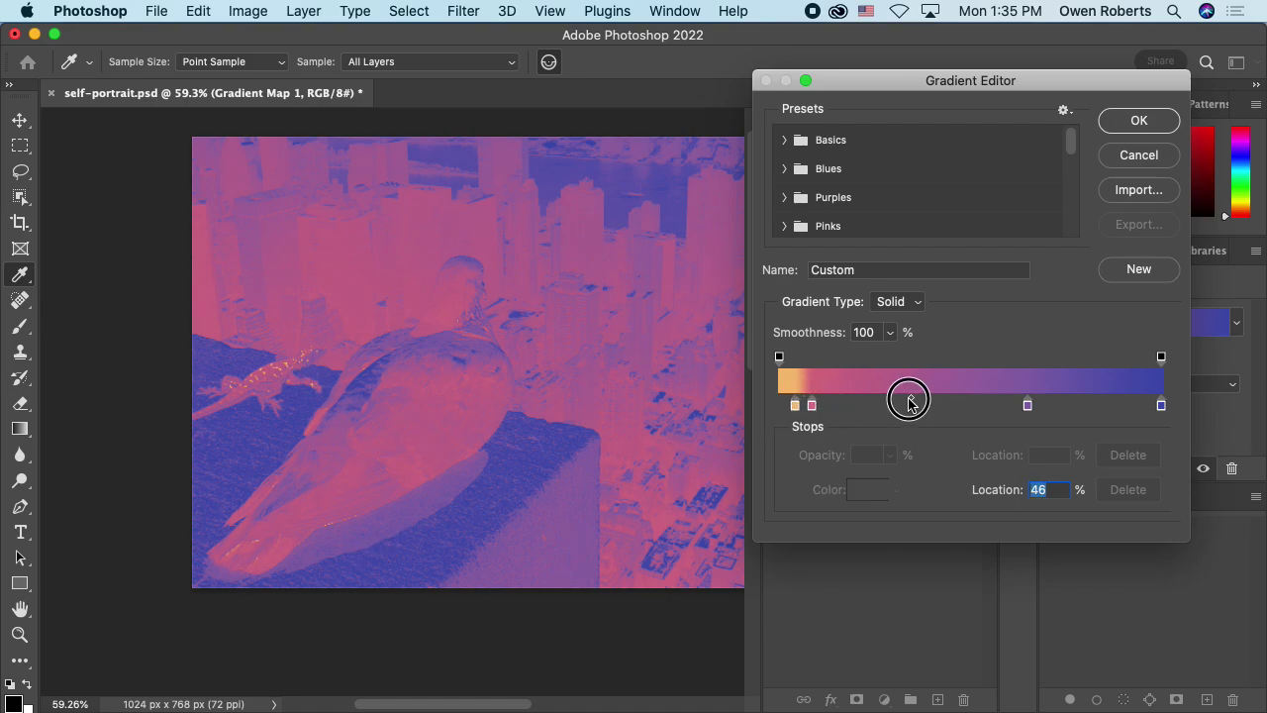
drag(909, 401, 937, 401)
drag(1027, 405, 909, 405)
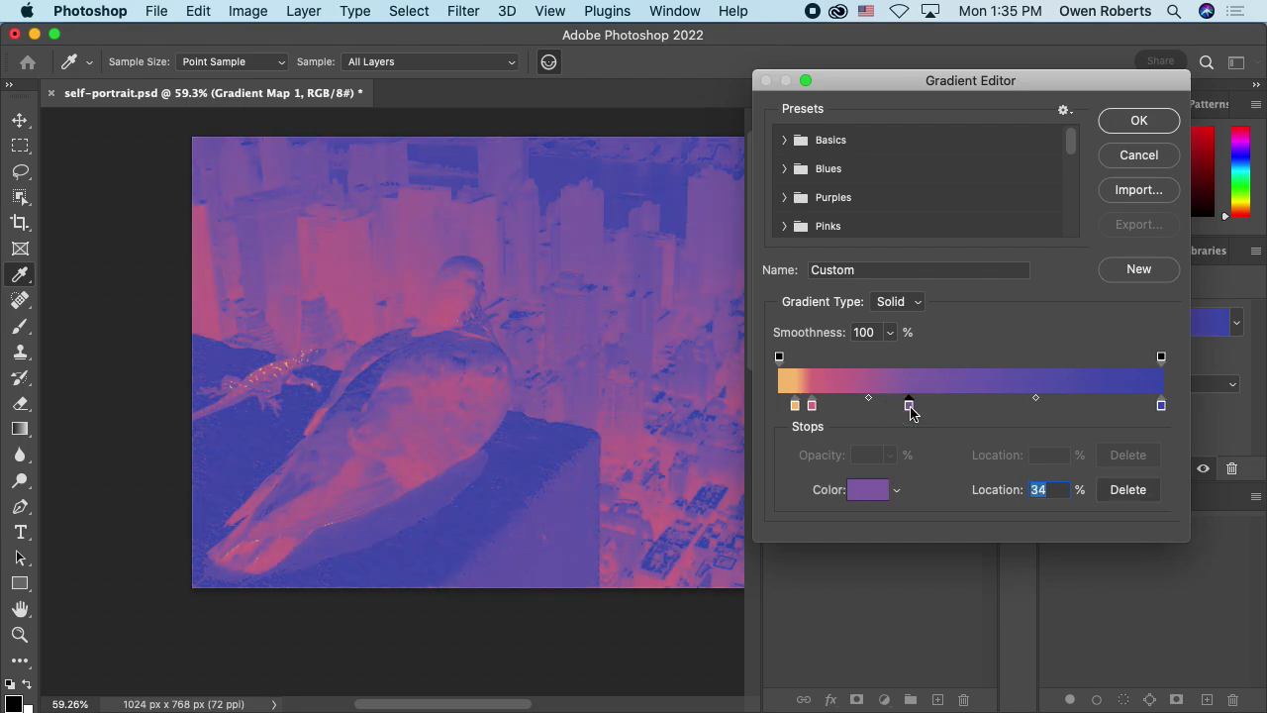
Recolor the gradient's end stop to a darker navy blue and apply the customized gradient.
click(1161, 406)
double_click(1161, 406)
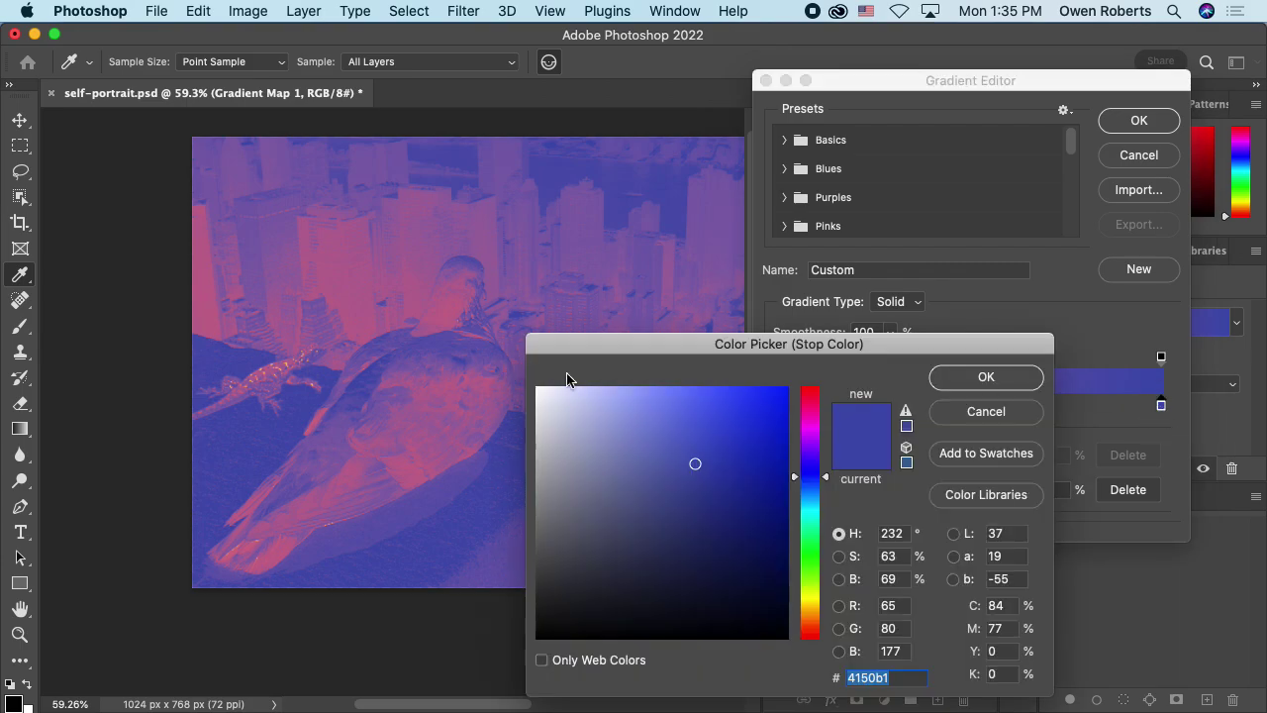
drag(690, 336, 846, 156)
mouse_move(870, 230)
mouse_down()
mouse_move(840, 205)
mouse_move(838, 221)
mouse_move(893, 288)
mouse_move(939, 284)
mouse_up()
click(1148, 160)
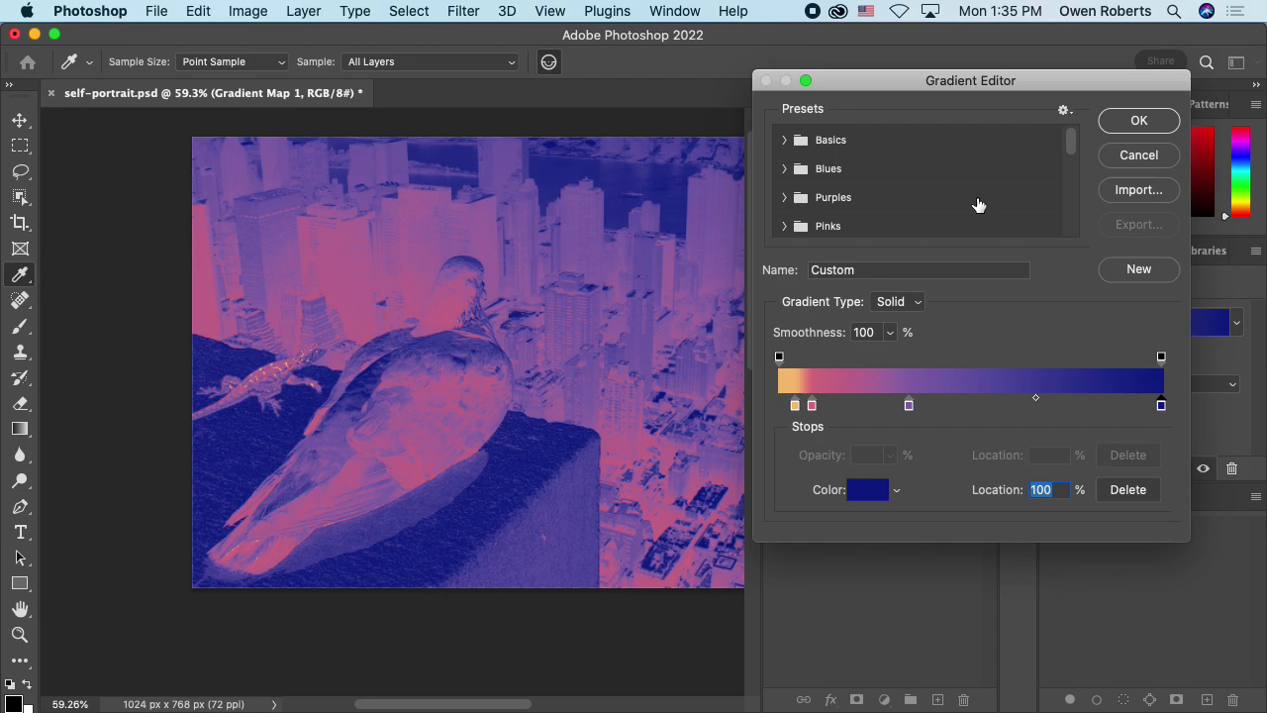
click(1139, 122)
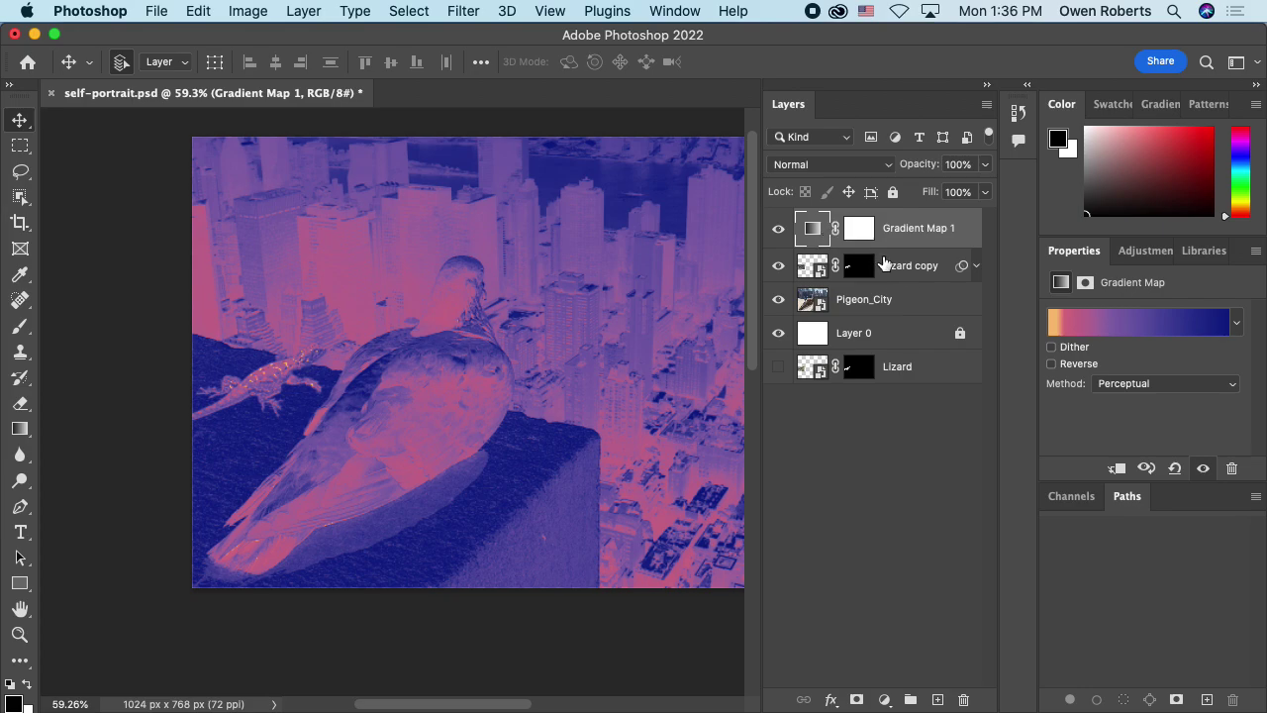
Try a Threshold adjustment layer above Gradient Map 1 and delete it.
click(1146, 257)
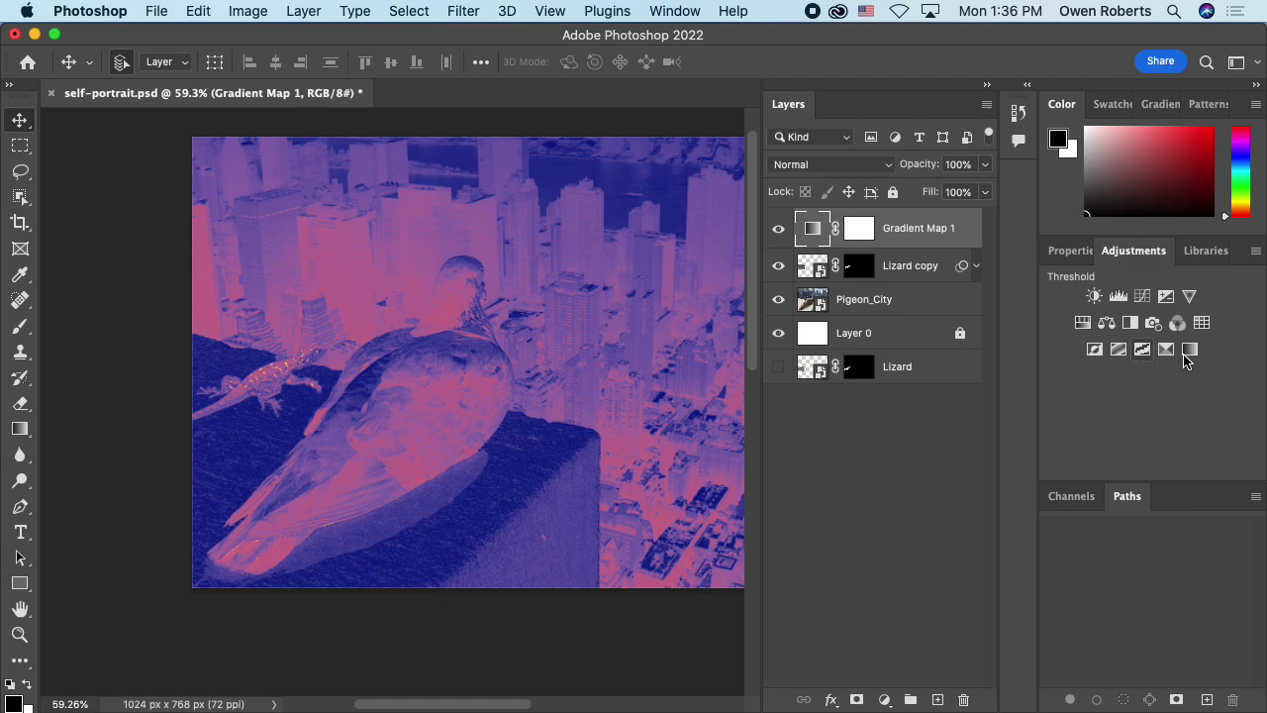
click(1141, 351)
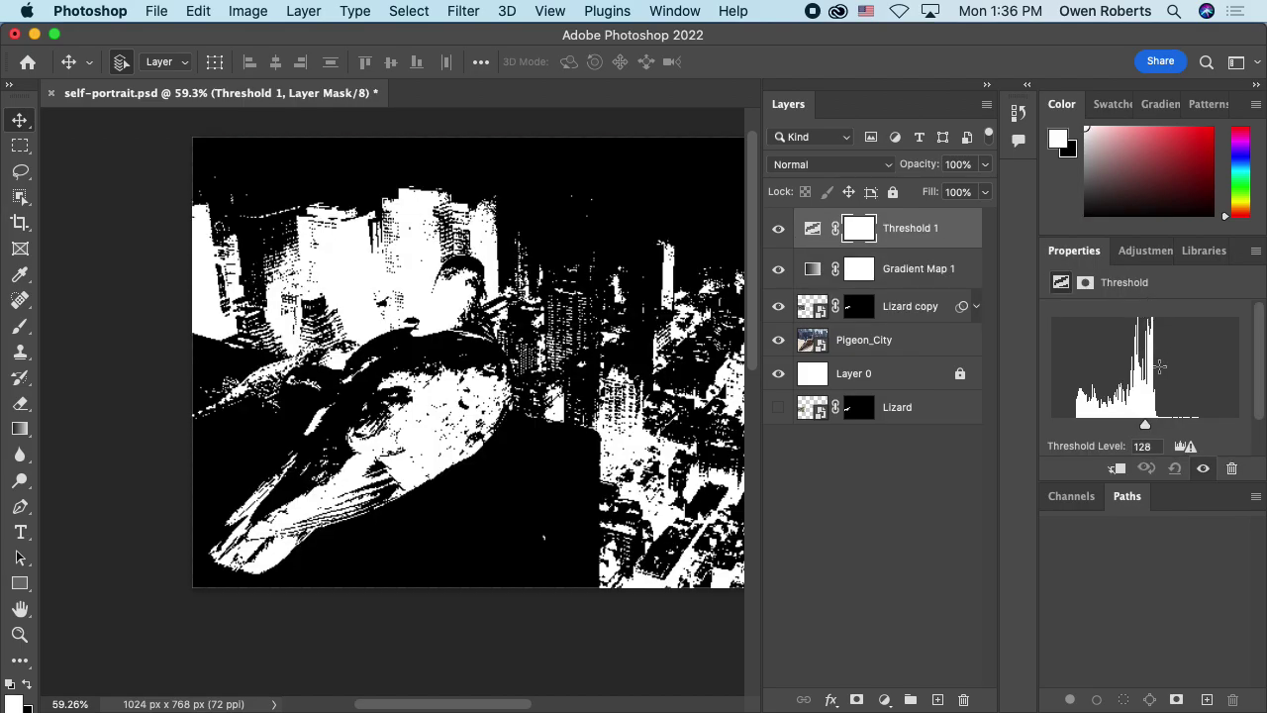
right_click(909, 239)
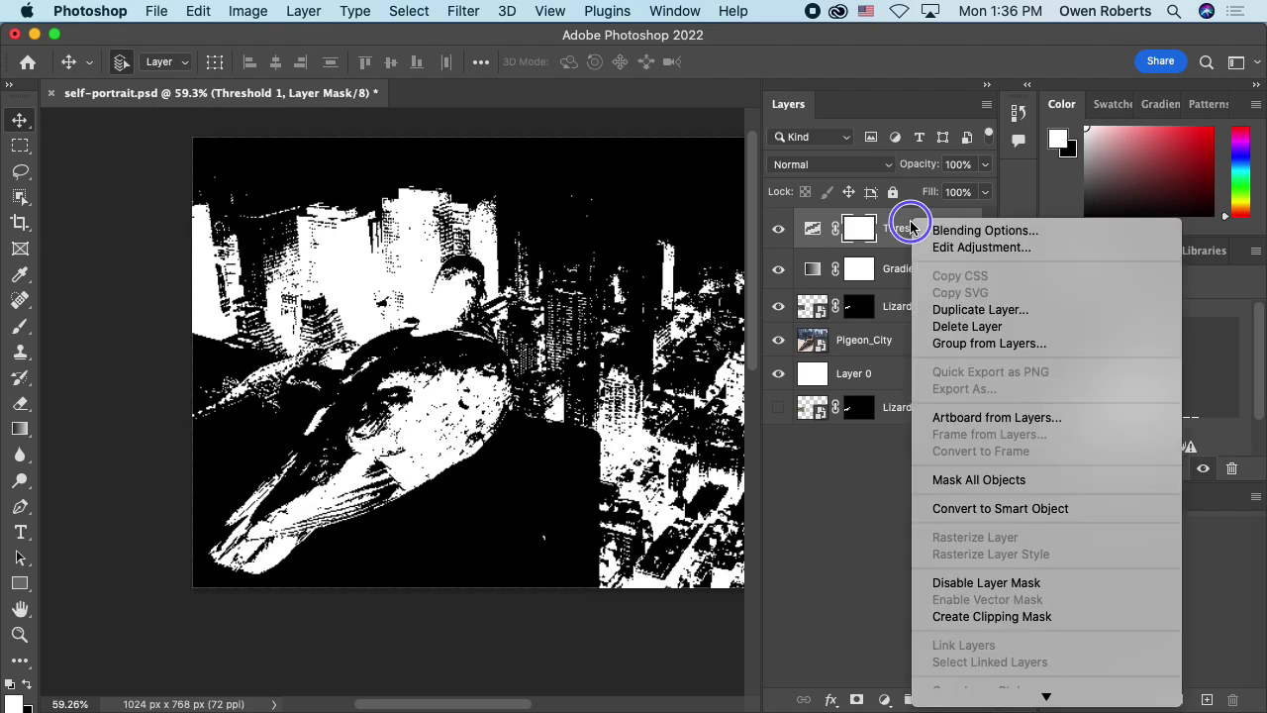
click(955, 327)
key(Return)
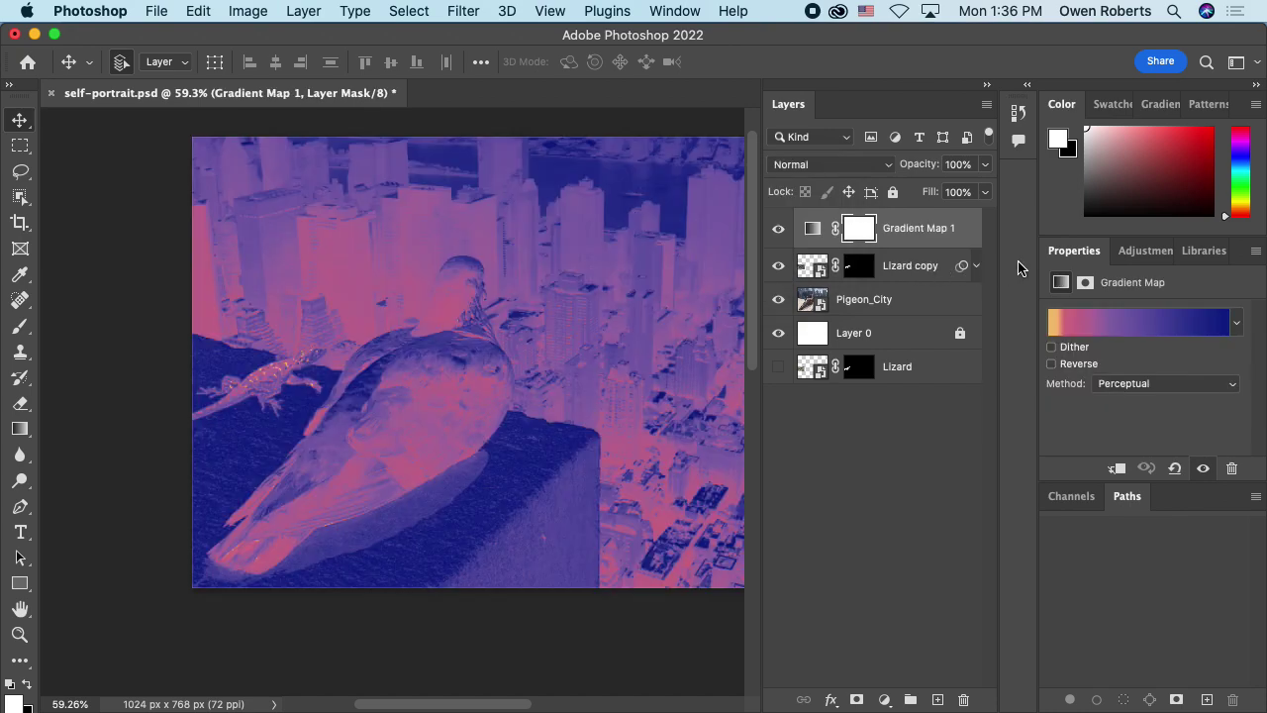
Add a Posterize adjustment layer above Gradient Map 1, try high and low level counts, and set Levels to 4.
click(1143, 255)
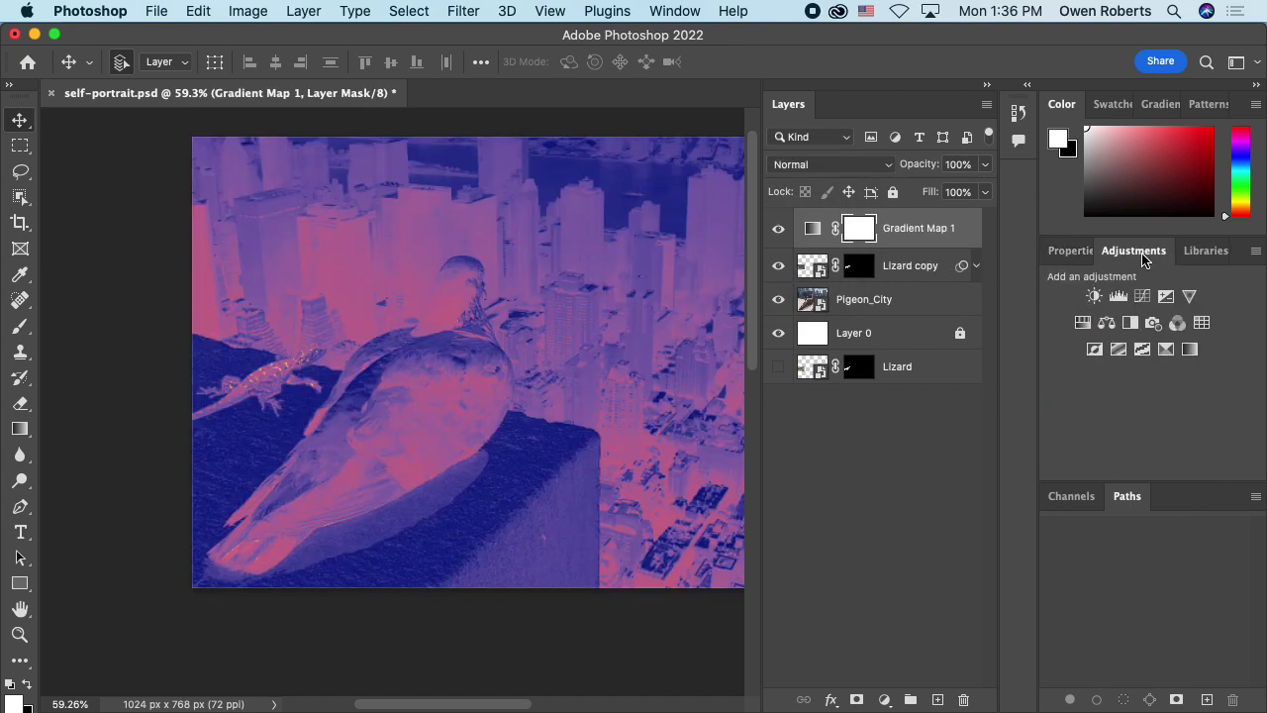
click(1120, 353)
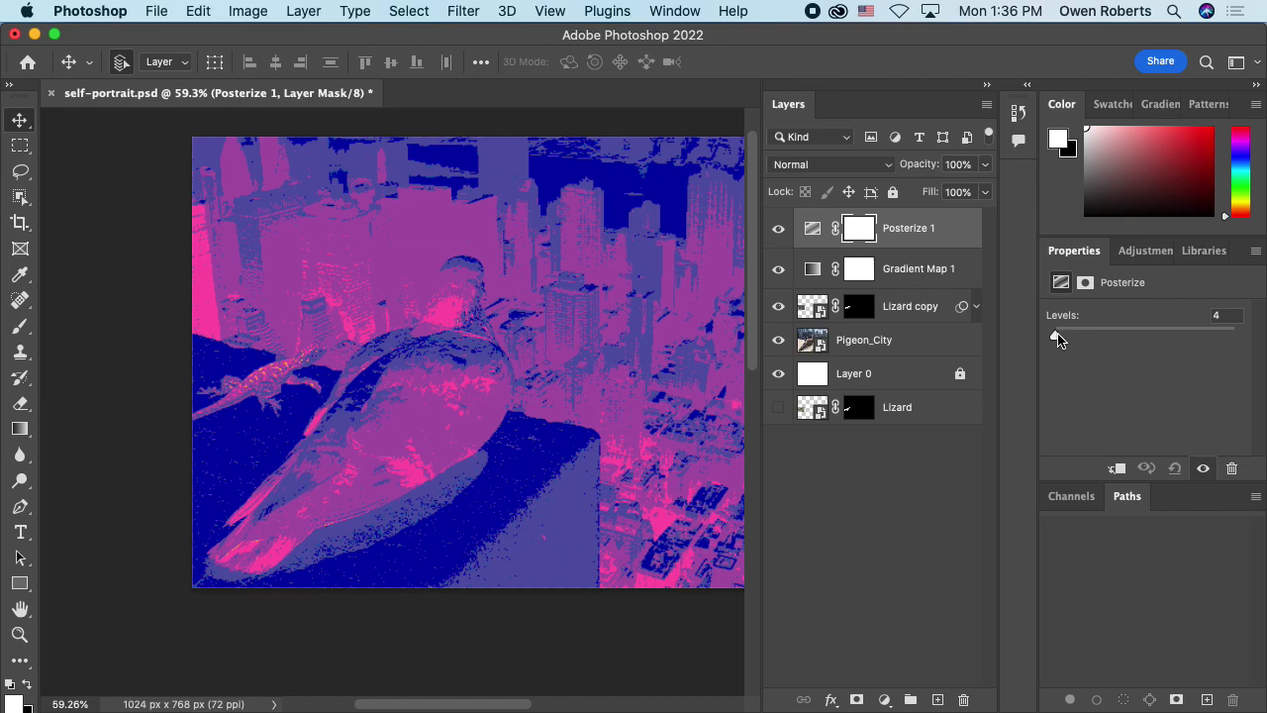
click(1230, 318)
click(1205, 338)
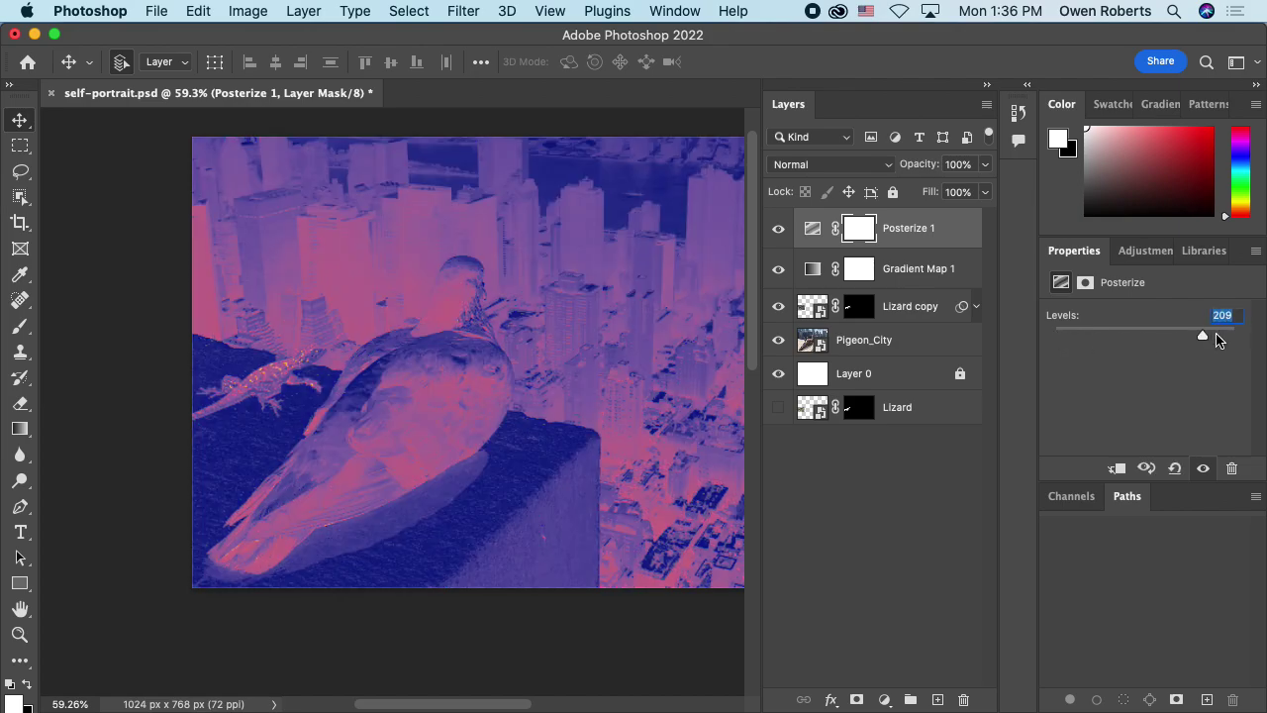
drag(1204, 339, 1049, 339)
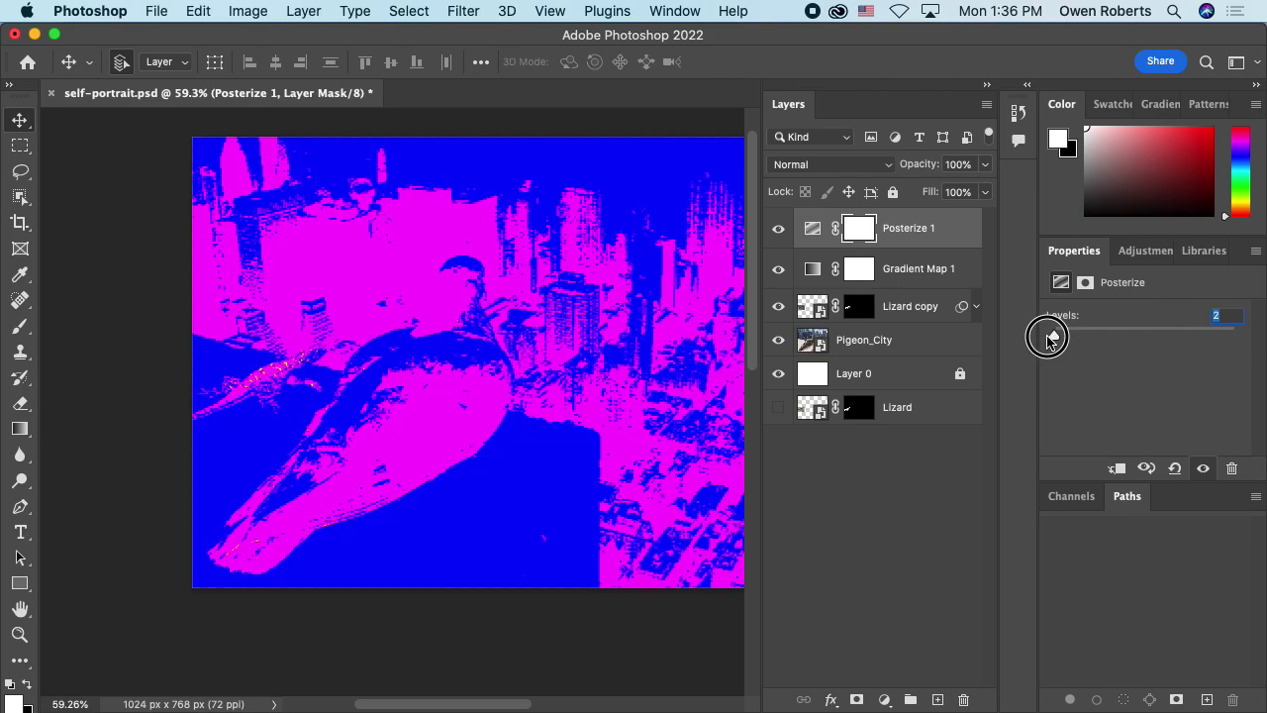
drag(1051, 339, 1057, 338)
click(1230, 318)
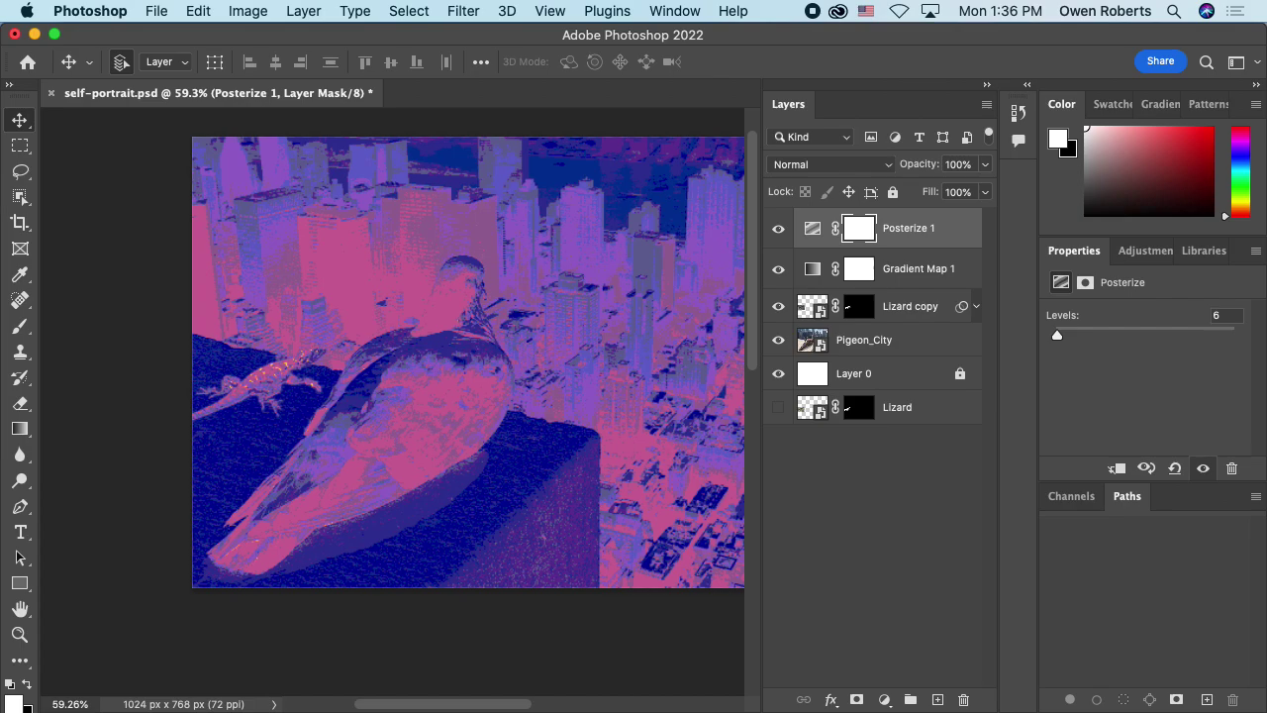
click(1195, 341)
text(4)
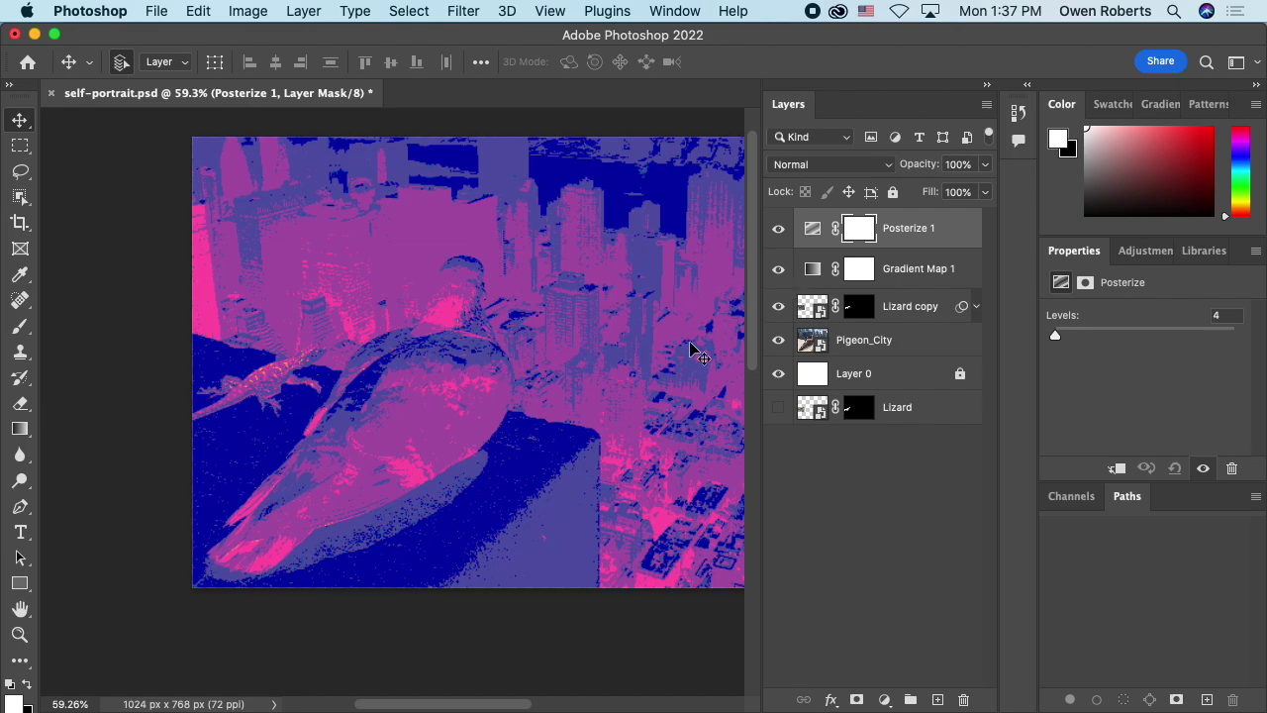
Toggle the visibility of Gradient Map 1 and Posterize 1 to compare each adjustment's effect, leaving both layers shown.
click(779, 271)
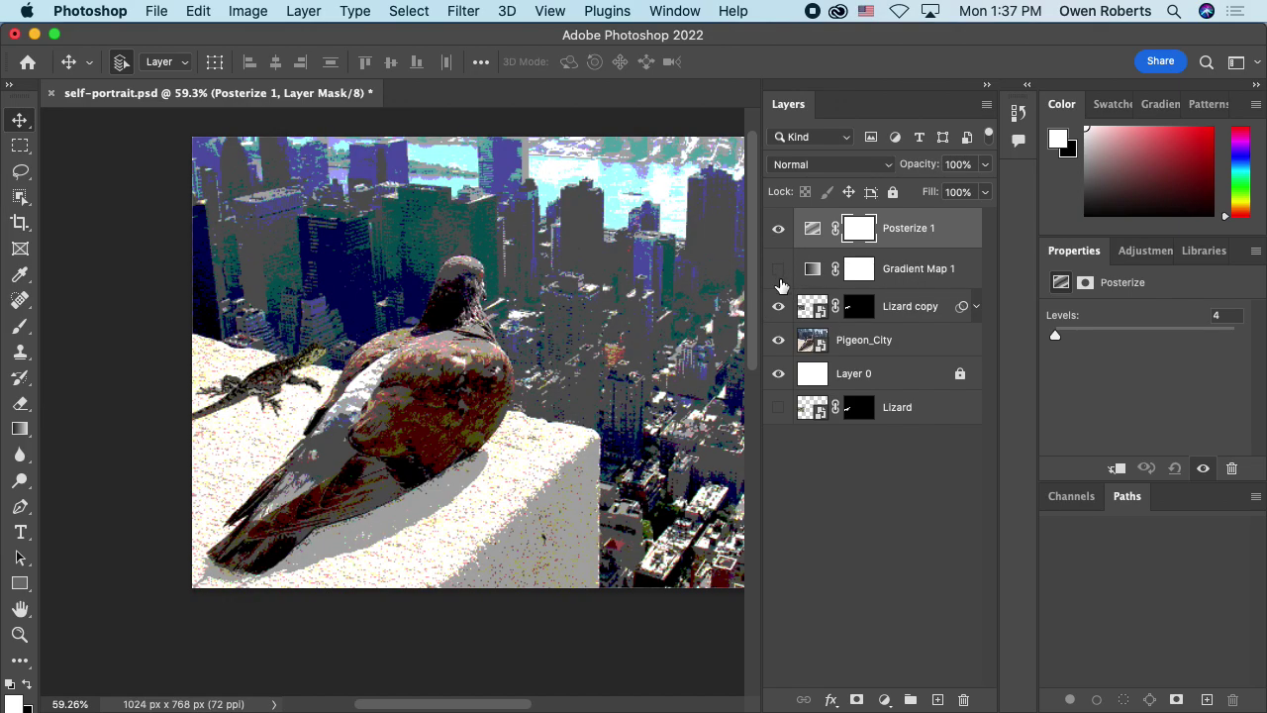
click(780, 269)
click(778, 229)
click(778, 229)
click(778, 268)
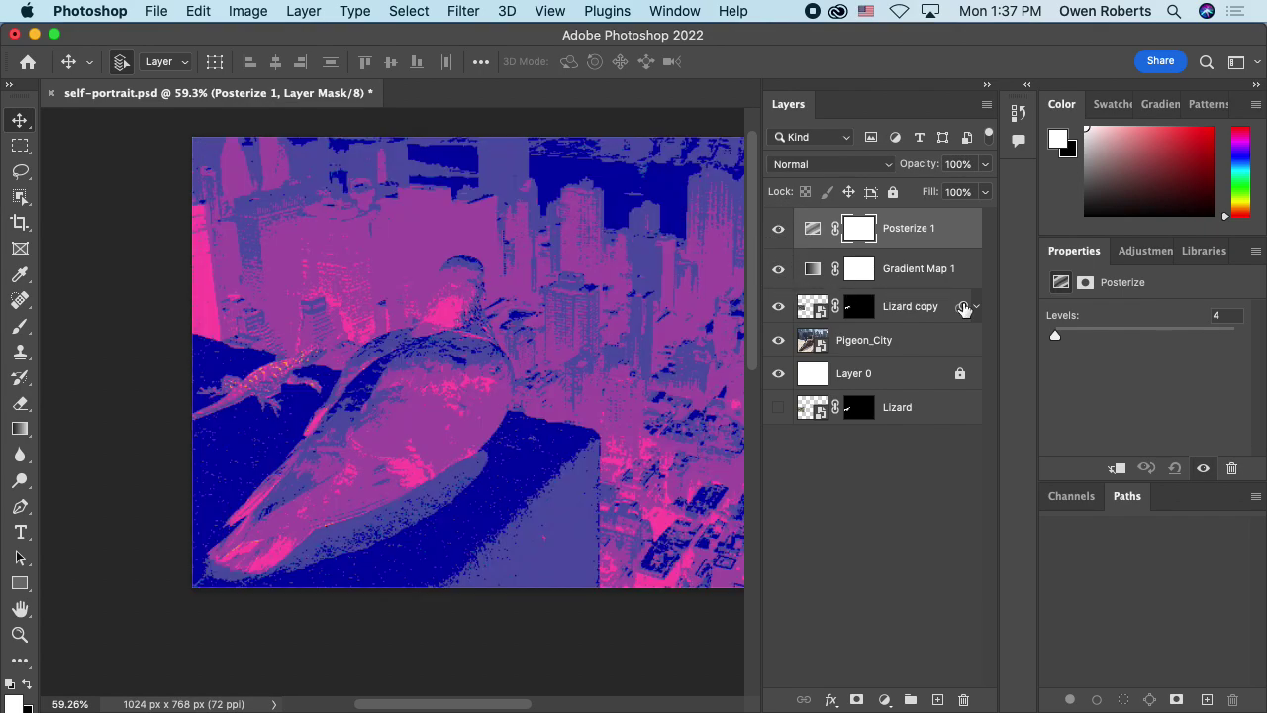